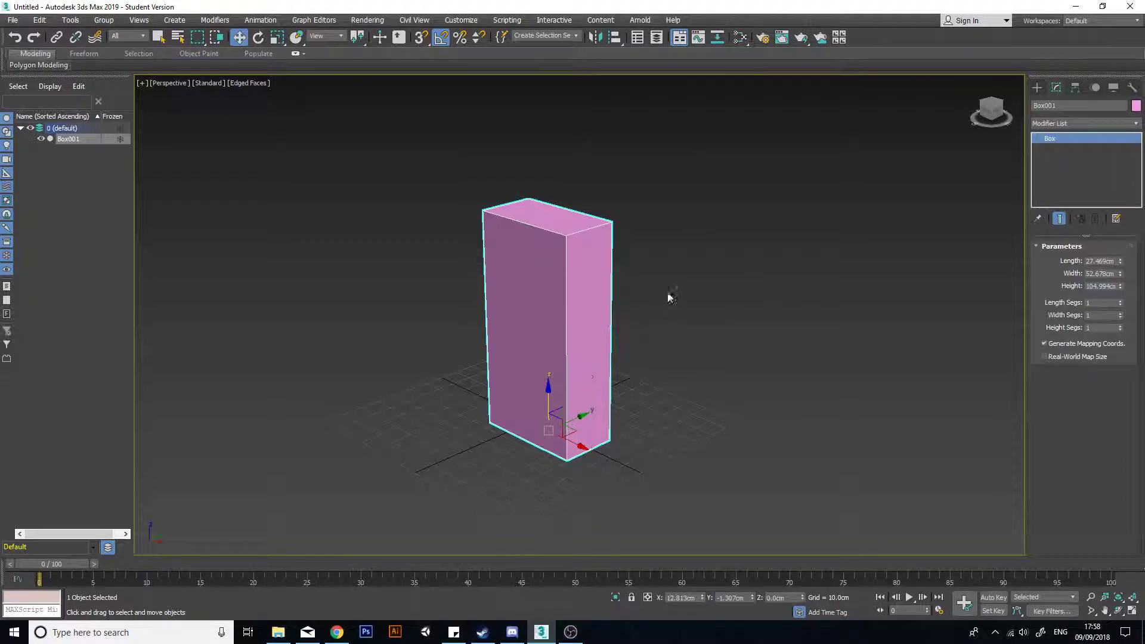
{"action": "left_click", "coordinate": [1037, 88]}
{"action": "left_click", "coordinate": [1055, 88]}
{"action": "middle_click_drag", "start_coordinate": [955, 251], "coordinate": [799, 387], "text": "alt"}
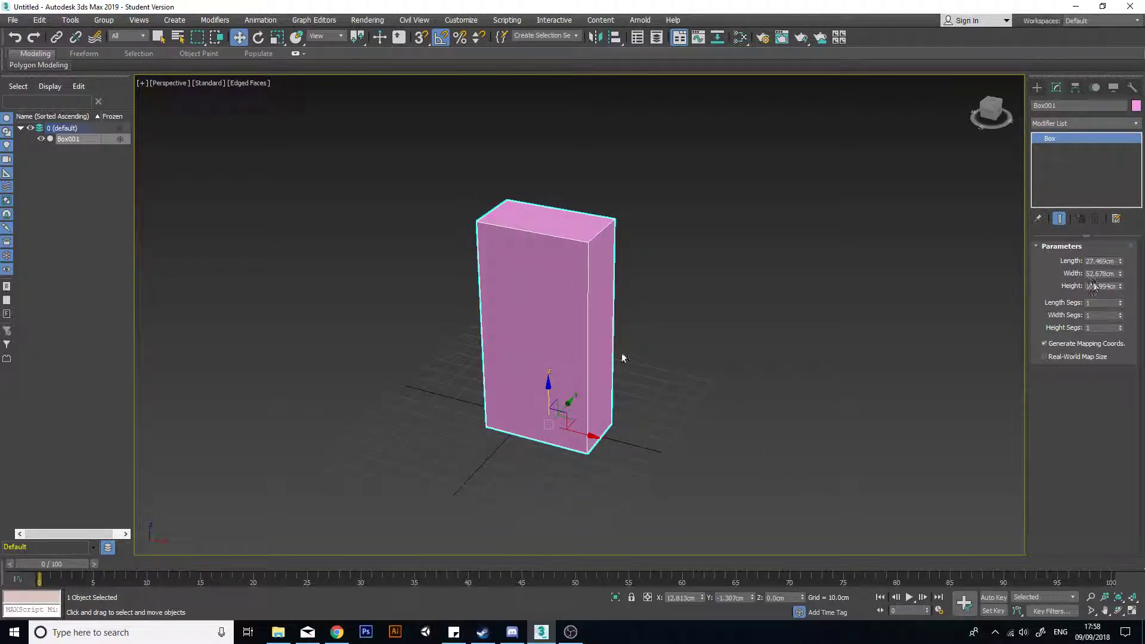
{"action": "middle_click_drag", "start_coordinate": [622, 355], "coordinate": [610, 332], "text": "alt"}
{"action": "mouse_move", "coordinate": [895, 322]}
{"action": "middle_mouse_down", "text": "alt"}
{"action": "mouse_move", "coordinate": [848, 336]}
{"action": "mouse_move", "coordinate": [881, 332]}
{"action": "middle_mouse_up", "text": "alt"}
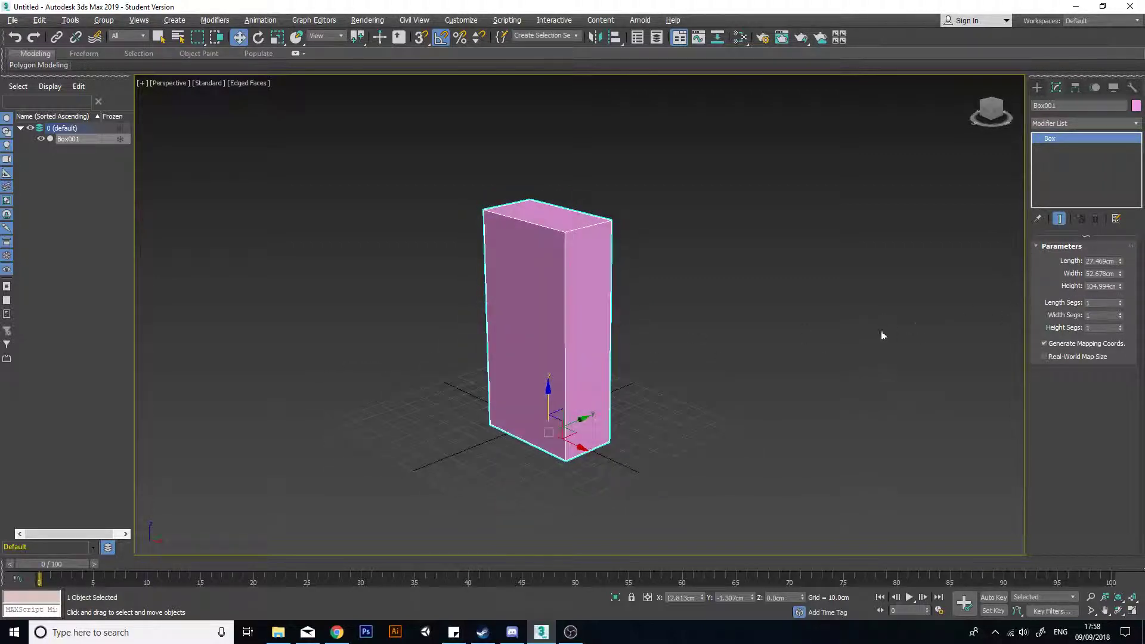
Step: Set the box's length and width segments to 3 and its height segments to 5
{"action": "left_click", "coordinate": [1120, 312]}
{"action": "left_click", "coordinate": [1120, 313]}
{"action": "left_click", "coordinate": [1121, 301]}
{"action": "left_click", "coordinate": [1121, 301]}
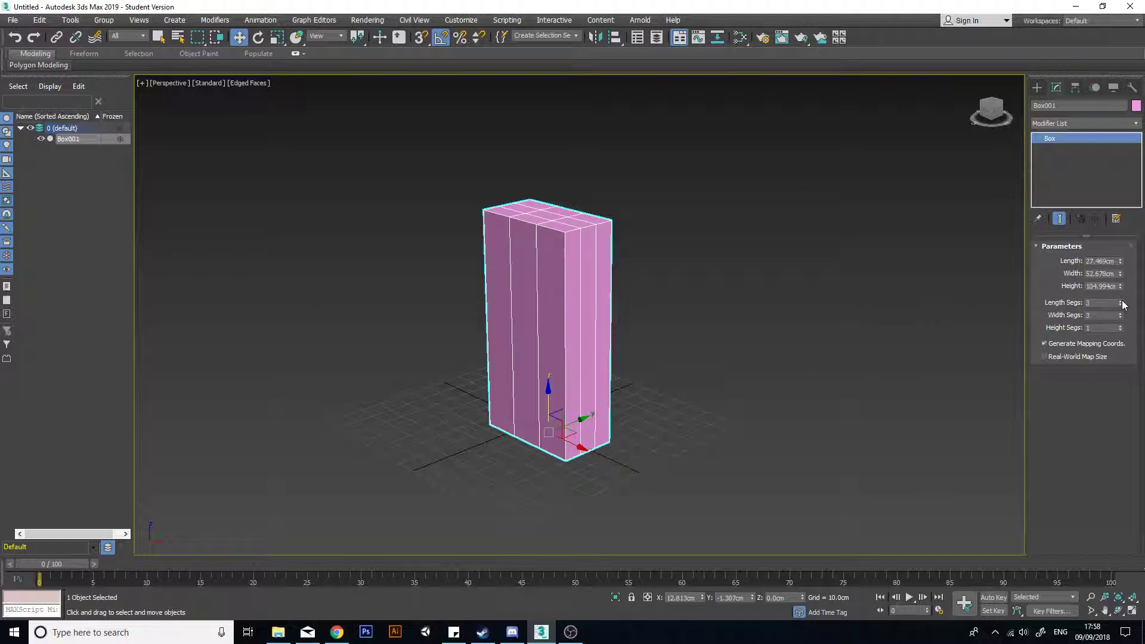
{"action": "left_click", "coordinate": [1120, 325]}
{"action": "left_click", "coordinate": [1121, 326]}
{"action": "left_click", "coordinate": [1121, 326]}
{"action": "left_click", "coordinate": [1121, 326]}
Step: Compare the box with the edged faces display switched off and on to inspect its segment lines
{"action": "mouse_move", "coordinate": [656, 369]}
{"action": "middle_mouse_down", "text": "alt"}
{"action": "mouse_move", "coordinate": [572, 394]}
{"action": "mouse_move", "coordinate": [469, 346]}
{"action": "mouse_move", "coordinate": [689, 345]}
{"action": "mouse_move", "coordinate": [550, 305]}
{"action": "mouse_move", "coordinate": [440, 316]}
{"action": "mouse_move", "coordinate": [663, 322]}
{"action": "mouse_move", "coordinate": [617, 316]}
{"action": "middle_mouse_up", "text": "alt"}
{"action": "key", "text": "F4"}
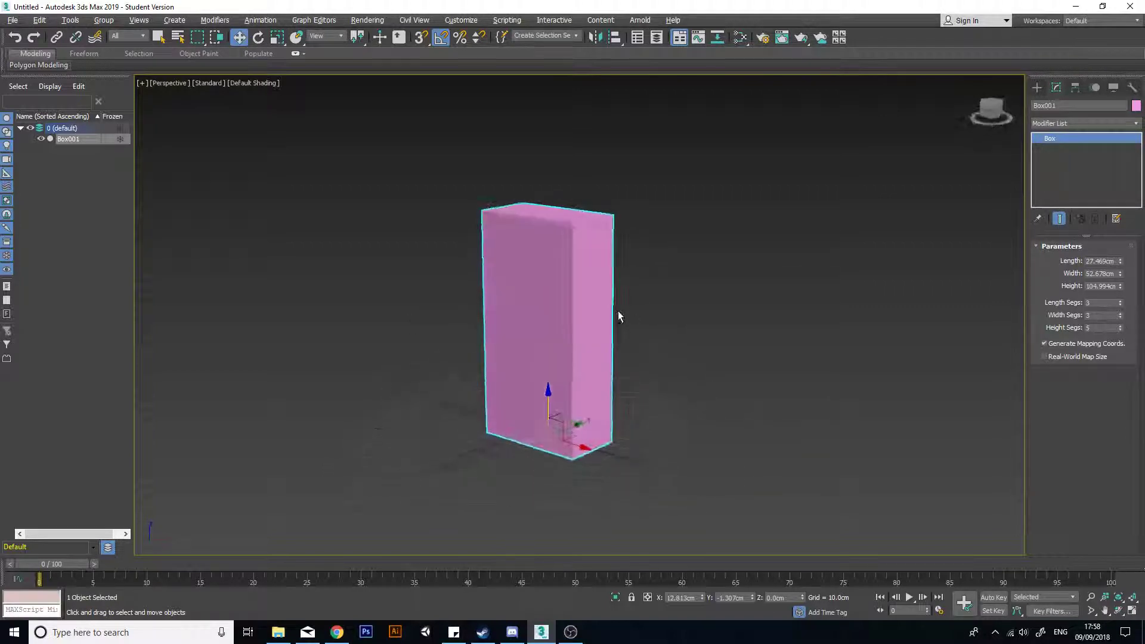
{"action": "key", "text": "F4"}
{"action": "key", "text": "F4"}
{"action": "key", "text": "F4"}
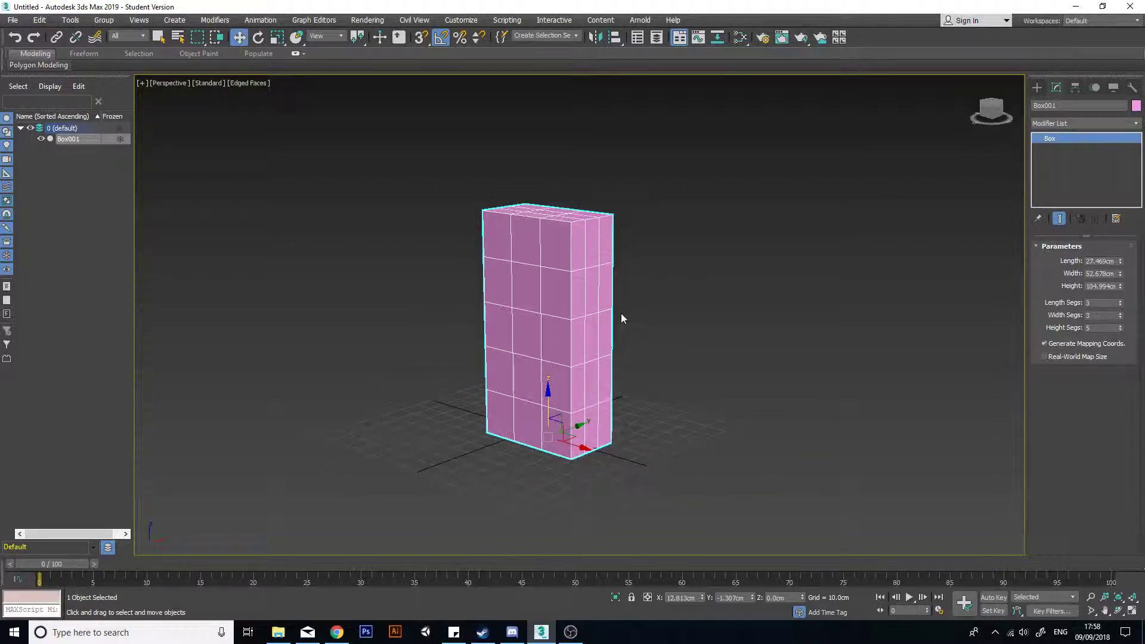
{"action": "key", "text": "F4"}
{"action": "key", "text": "F4"}
{"action": "key", "text": "F4"}
{"action": "key", "text": "F4"}
{"action": "middle_click_drag", "start_coordinate": [499, 379], "coordinate": [570, 332], "text": "alt"}
{"action": "scroll", "coordinate": [584, 348], "scroll_direction": "up", "scroll_amount": 3}
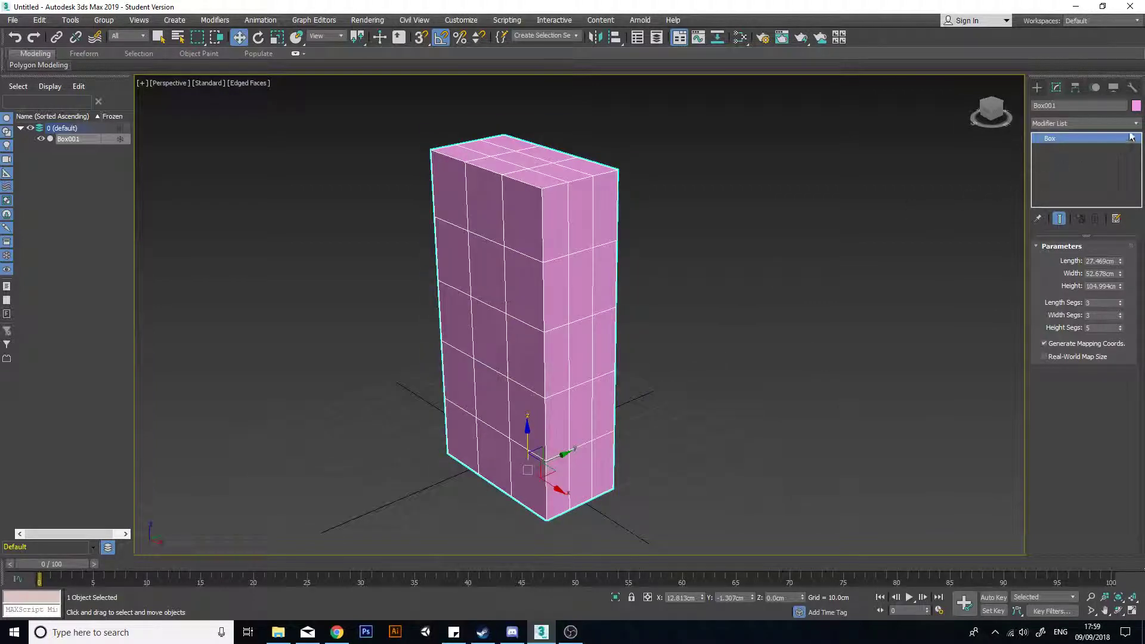
Step: Add a Bend modifier to the segmented box
{"action": "left_click", "coordinate": [1135, 123]}
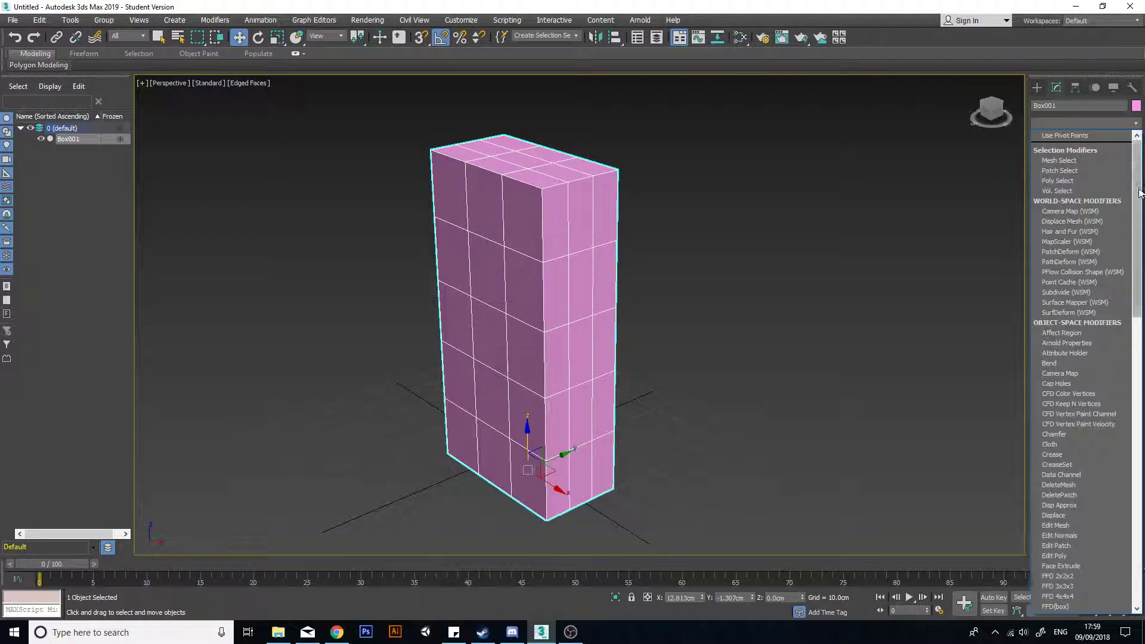
{"action": "left_click_drag", "start_coordinate": [1137, 190], "coordinate": [1136, 231]}
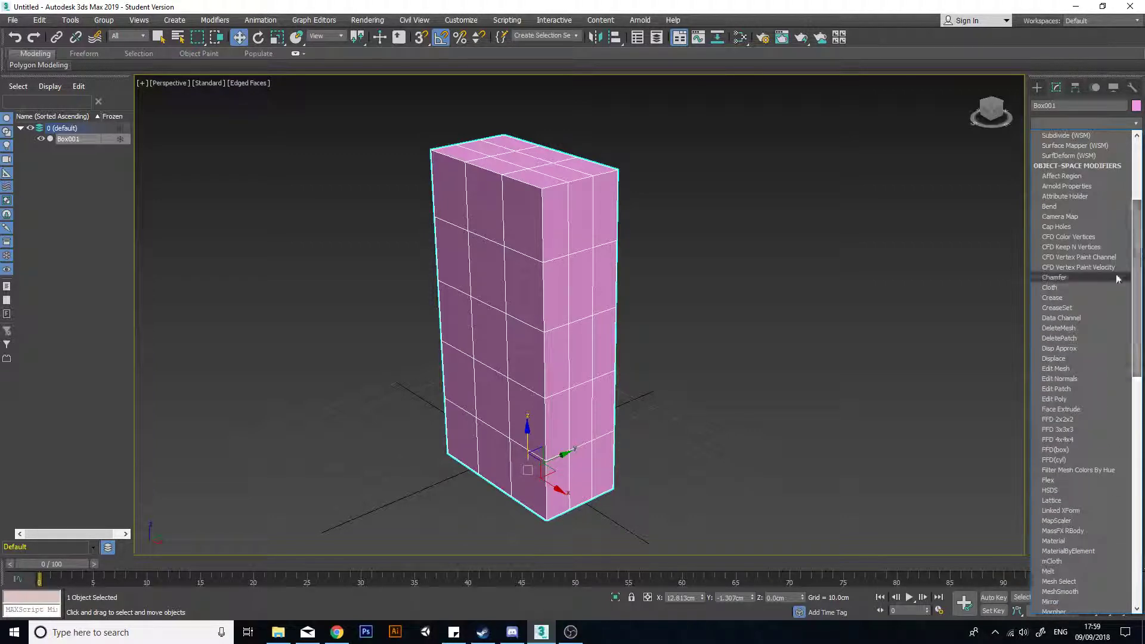
{"action": "left_click", "coordinate": [1073, 205]}
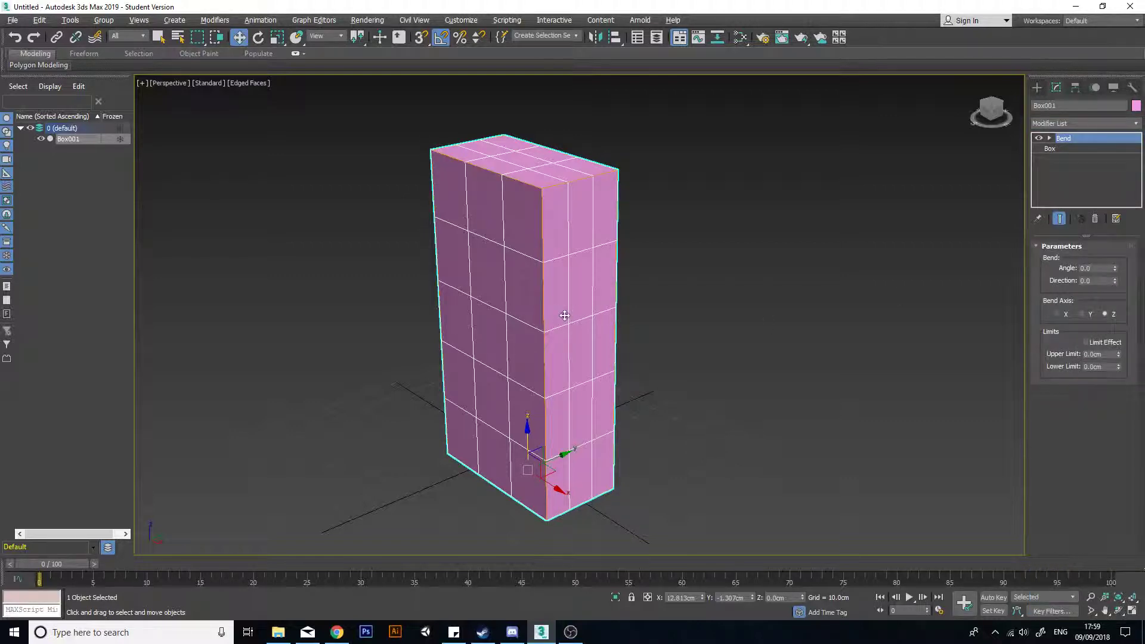
{"action": "middle_click_drag", "start_coordinate": [564, 315], "coordinate": [708, 263], "text": "alt"}
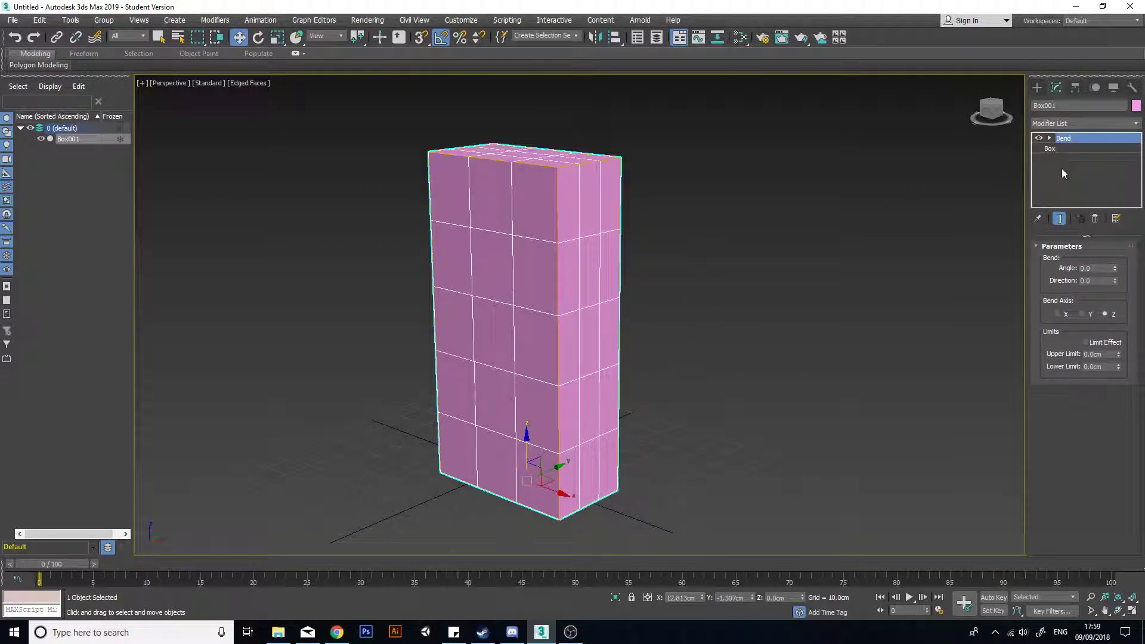
Step: Set the Bend modifier's angle to 88.5 and its direction to -91.5
{"action": "left_click", "coordinate": [1073, 138]}
{"action": "left_click", "coordinate": [1078, 149]}
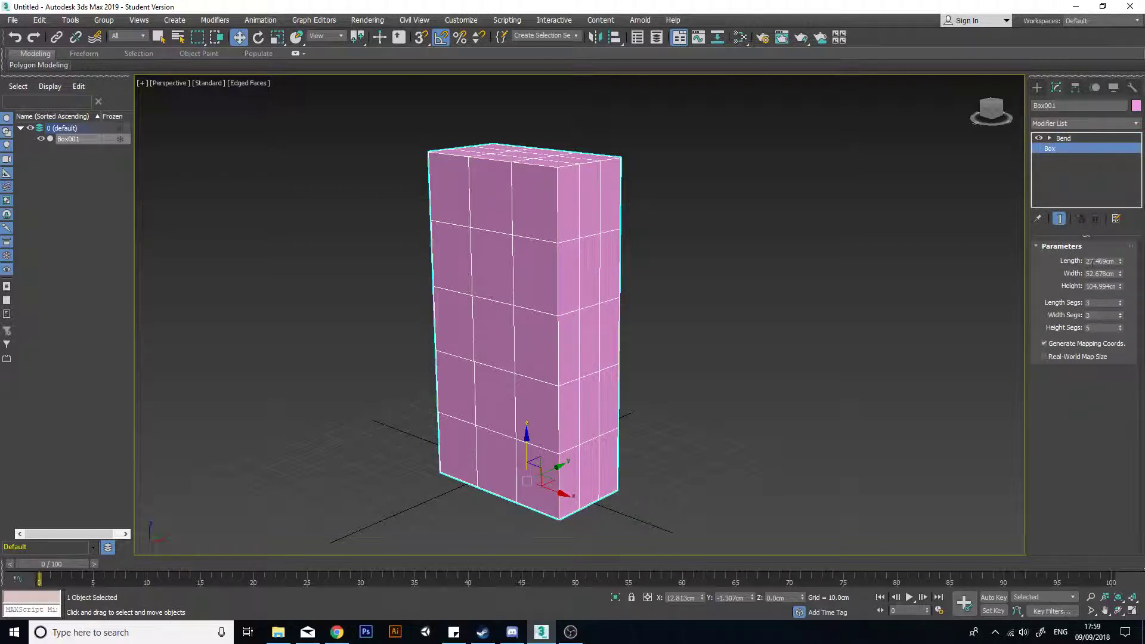
{"action": "left_click", "coordinate": [1070, 138]}
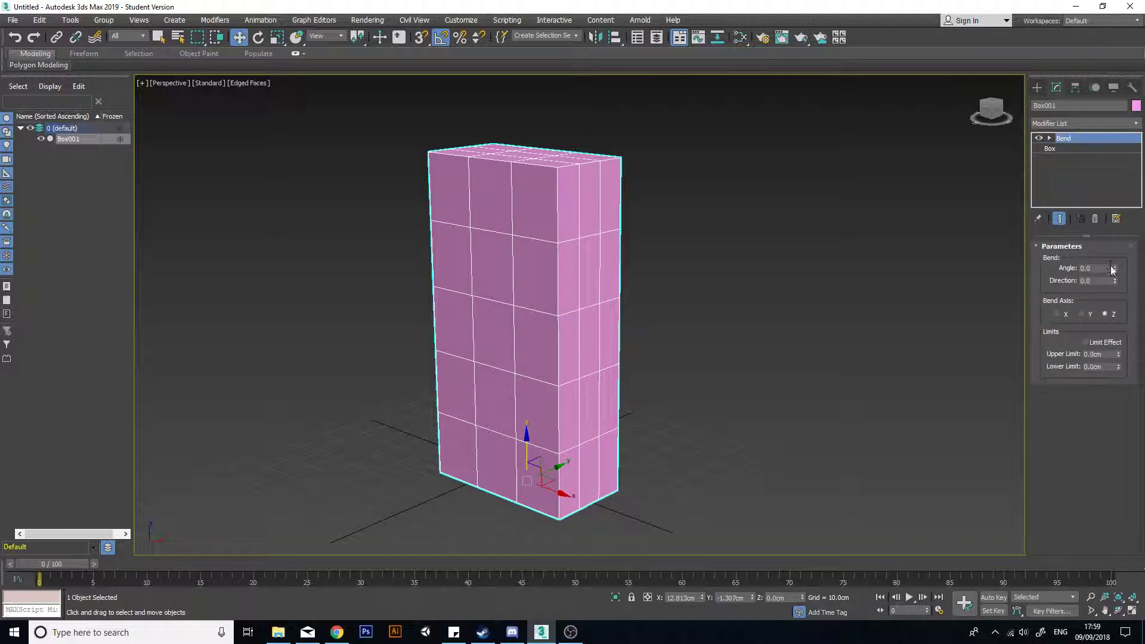
{"action": "left_click_drag", "start_coordinate": [1115, 270], "coordinate": [1100, 190]}
{"action": "middle_click_drag", "start_coordinate": [873, 334], "coordinate": [936, 319], "text": "alt"}
{"action": "left_click_drag", "start_coordinate": [1114, 269], "coordinate": [1102, 235]}
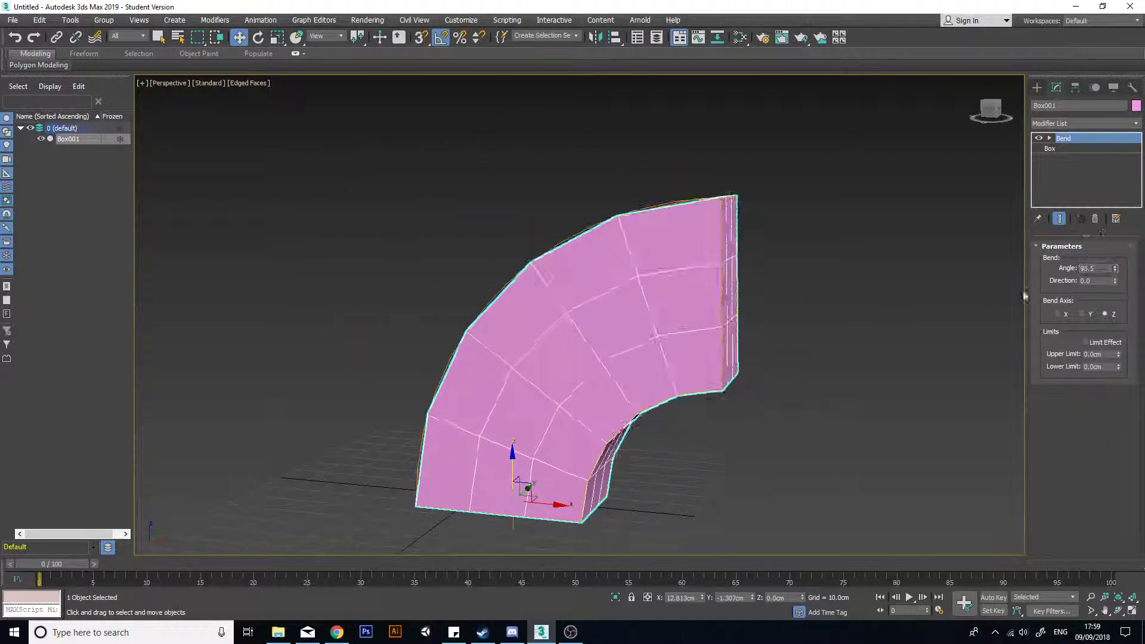
{"action": "middle_click_drag", "start_coordinate": [835, 334], "coordinate": [635, 374], "text": "alt"}
{"action": "left_click_drag", "start_coordinate": [1114, 282], "coordinate": [1117, 397]}
Step: Try the Y bend axis on the box and reduce the bend angle
{"action": "left_click", "coordinate": [1081, 314]}
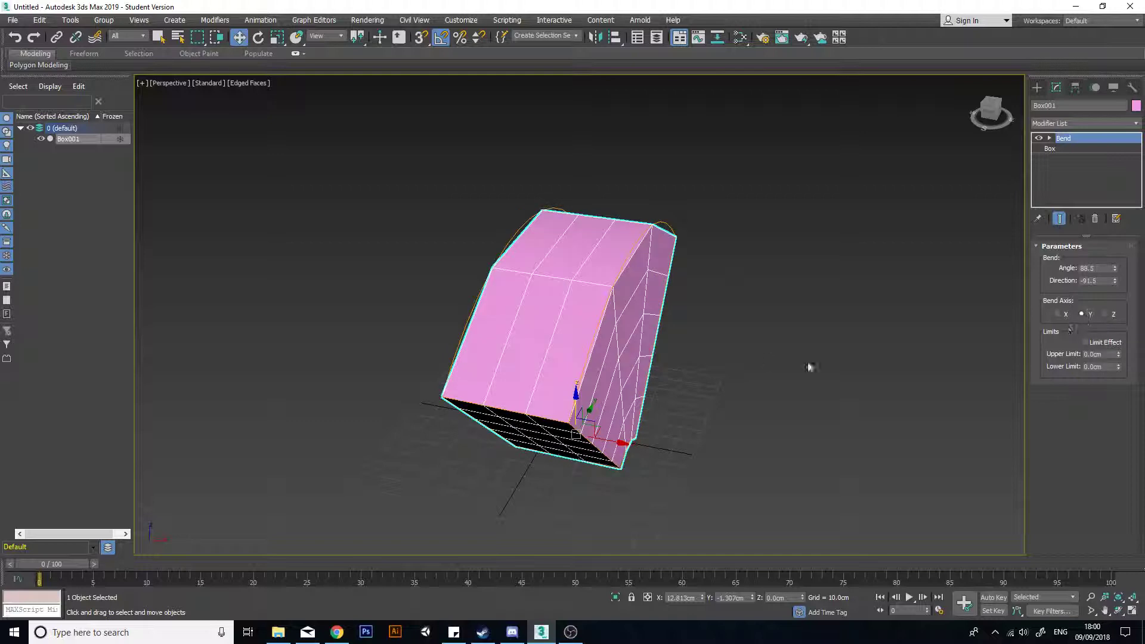
{"action": "middle_click_drag", "start_coordinate": [809, 367], "coordinate": [694, 317], "text": "alt"}
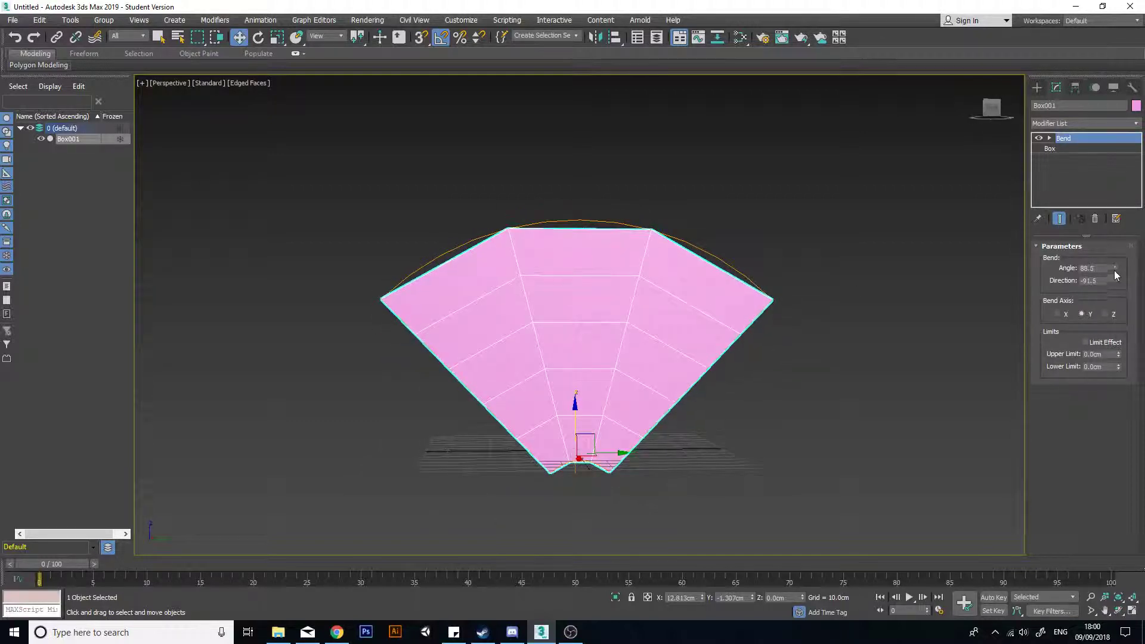
{"action": "left_click_drag", "start_coordinate": [1114, 270], "coordinate": [1082, 311]}
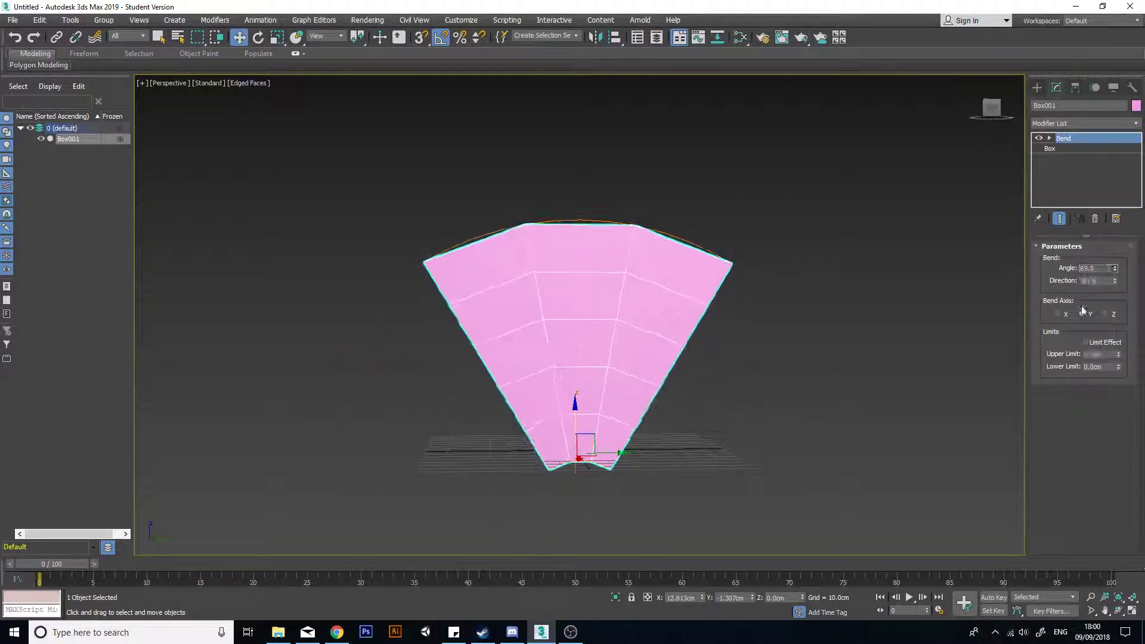
{"action": "middle_click_drag", "start_coordinate": [743, 382], "coordinate": [924, 429], "text": "alt"}
Step: Try the X bend axis on the box with the bend angle raised to 165
{"action": "left_click", "coordinate": [1059, 314]}
{"action": "middle_click_drag", "start_coordinate": [817, 400], "coordinate": [895, 365], "text": "alt"}
{"action": "left_click_drag", "start_coordinate": [1119, 271], "coordinate": [956, 143]}
{"action": "middle_click_drag", "start_coordinate": [633, 462], "coordinate": [663, 313], "text": "alt"}
{"action": "scroll", "coordinate": [661, 314], "scroll_direction": "up", "scroll_amount": 4}
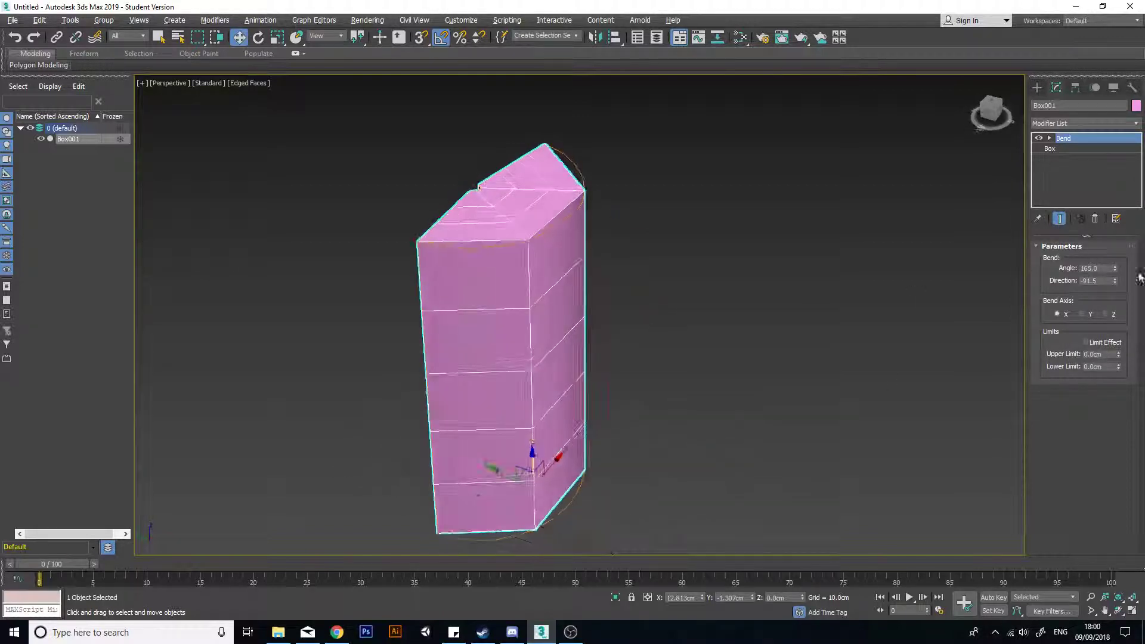
Step: Set the bend axis back to Z and the bend angle to 62
{"action": "left_click", "coordinate": [1109, 315]}
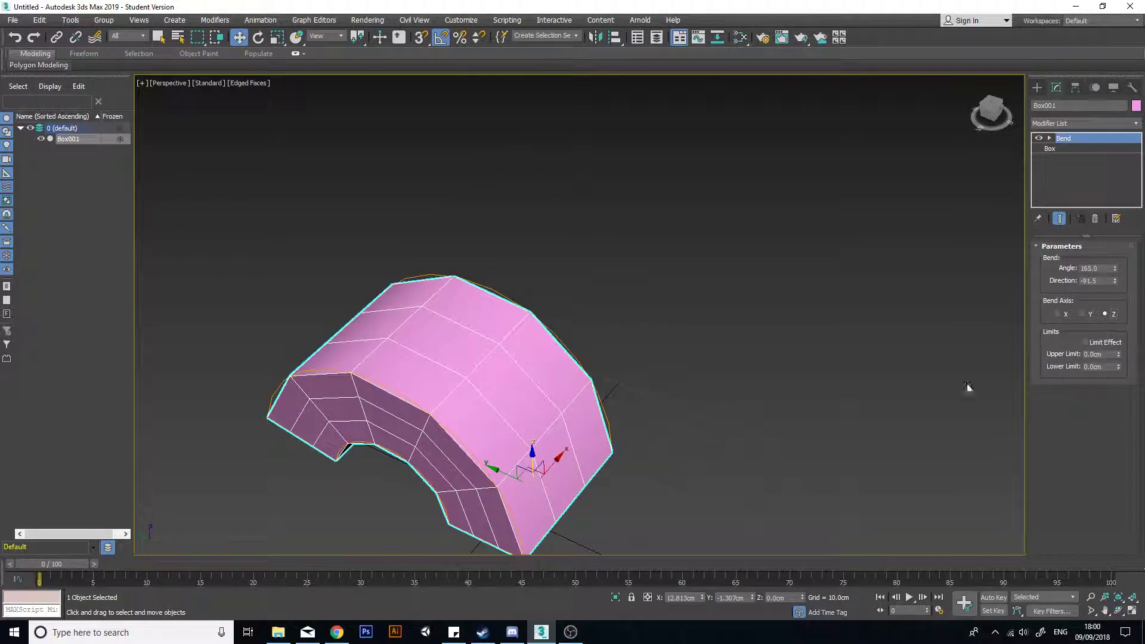
{"action": "middle_click_drag", "start_coordinate": [966, 388], "coordinate": [768, 382], "text": "alt"}
{"action": "left_click_drag", "start_coordinate": [1117, 273], "coordinate": [1135, 393]}
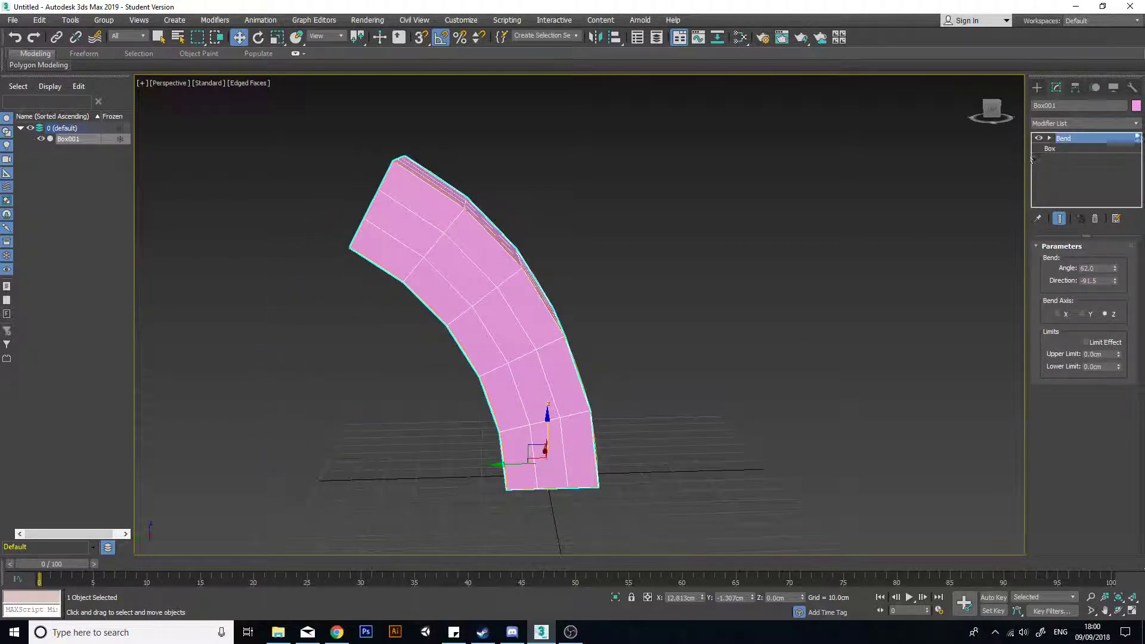
Step: Add a Taper modifier on top of the Bend modifier
{"action": "left_click", "coordinate": [1136, 124]}
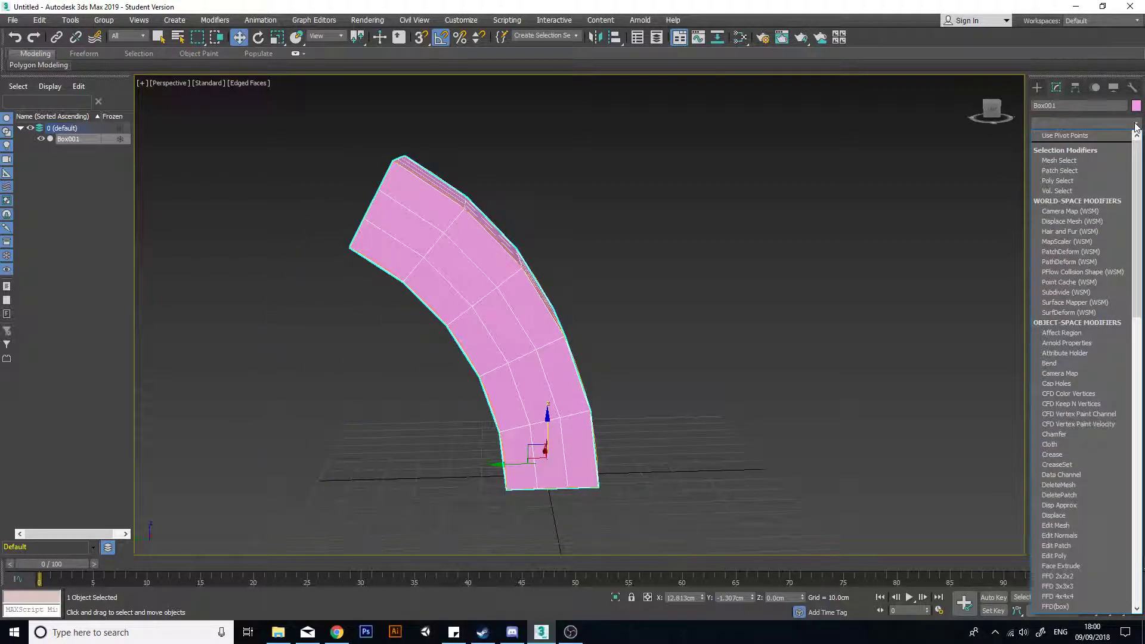
{"action": "key", "text": "t"}
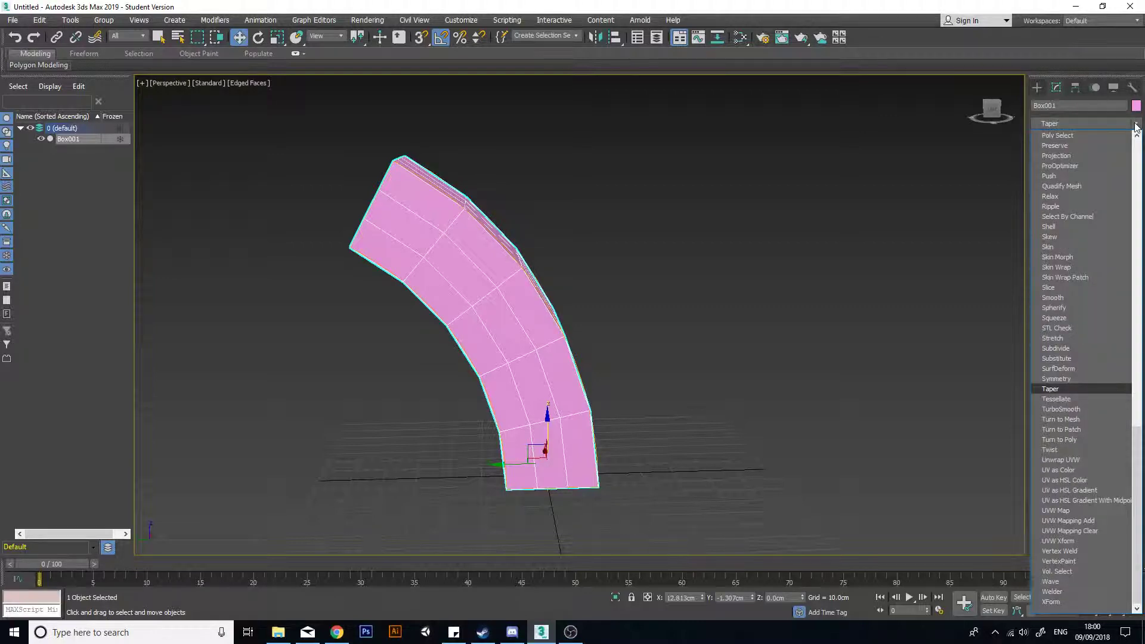
{"action": "key", "text": "Return"}
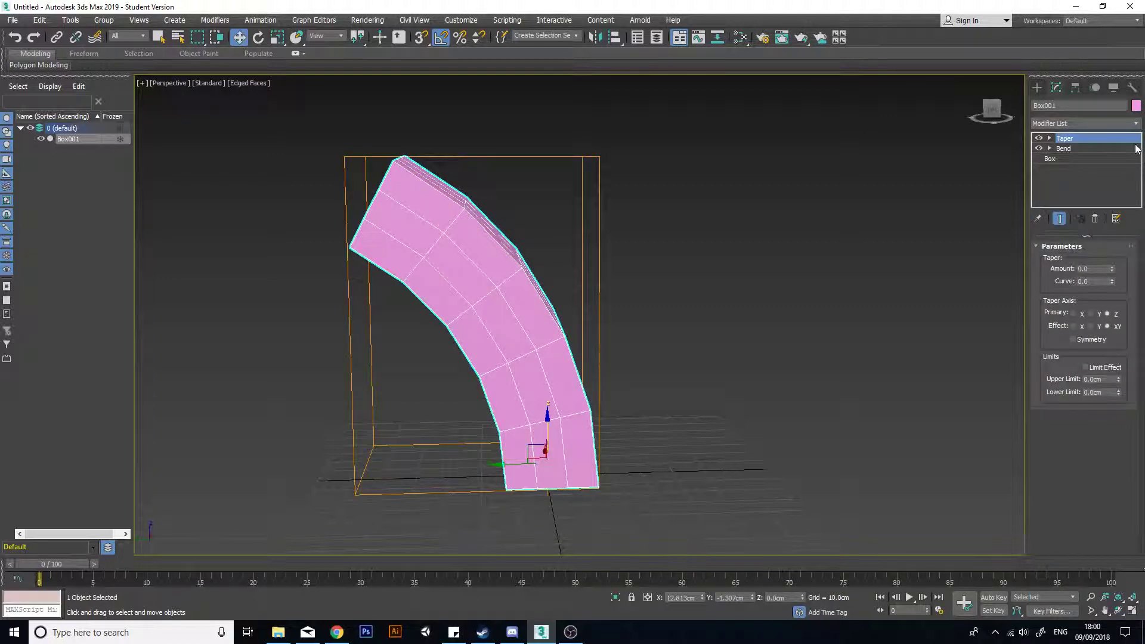
Step: Set the Taper modifier's amount to -0.81 and its curve to -0.69
{"action": "mouse_move", "coordinate": [829, 303]}
{"action": "middle_mouse_down", "text": "alt"}
{"action": "mouse_move", "coordinate": [775, 311]}
{"action": "mouse_move", "coordinate": [841, 309]}
{"action": "mouse_move", "coordinate": [829, 307]}
{"action": "middle_mouse_up", "text": "alt"}
{"action": "left_click_drag", "start_coordinate": [1111, 270], "coordinate": [1114, 317]}
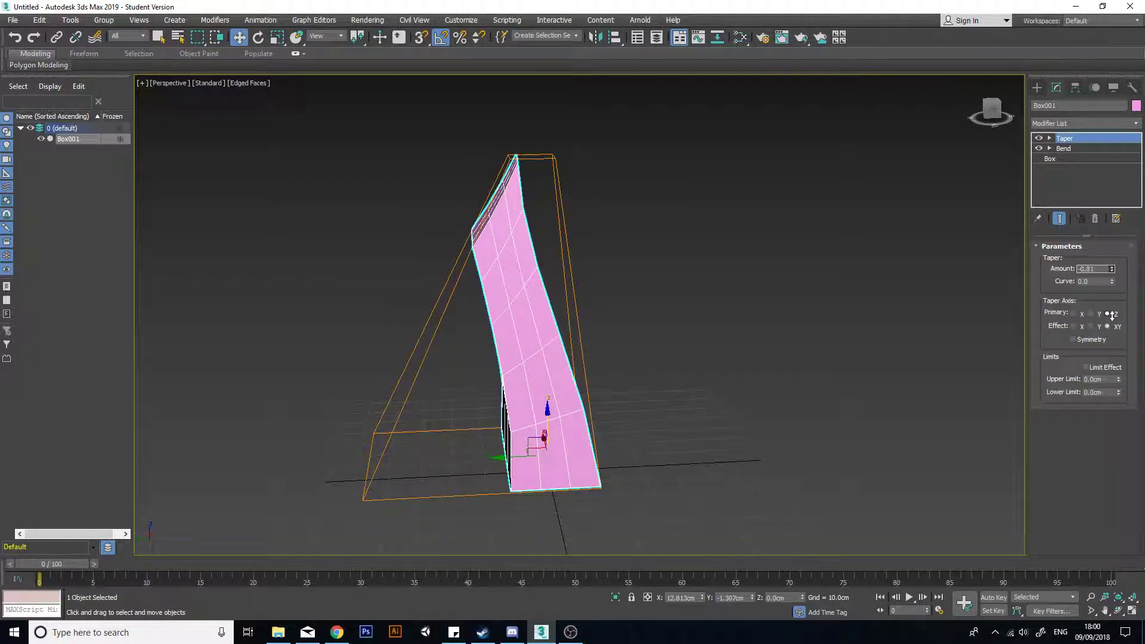
{"action": "middle_click_drag", "start_coordinate": [538, 272], "coordinate": [735, 258], "text": "alt"}
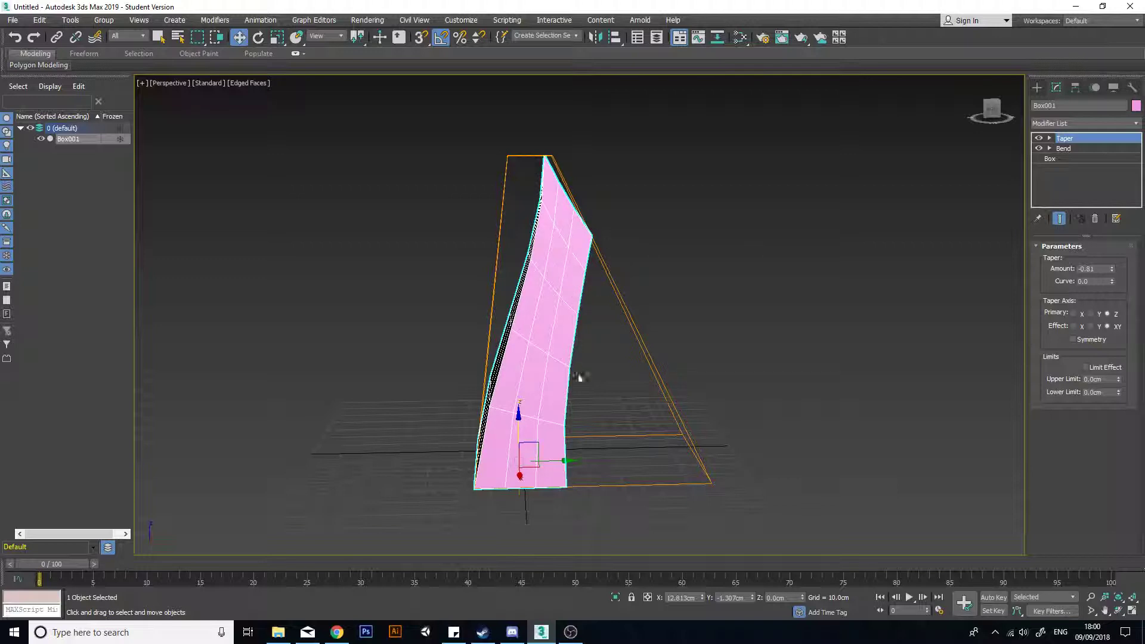
{"action": "left_click_drag", "start_coordinate": [1112, 282], "coordinate": [1074, 323]}
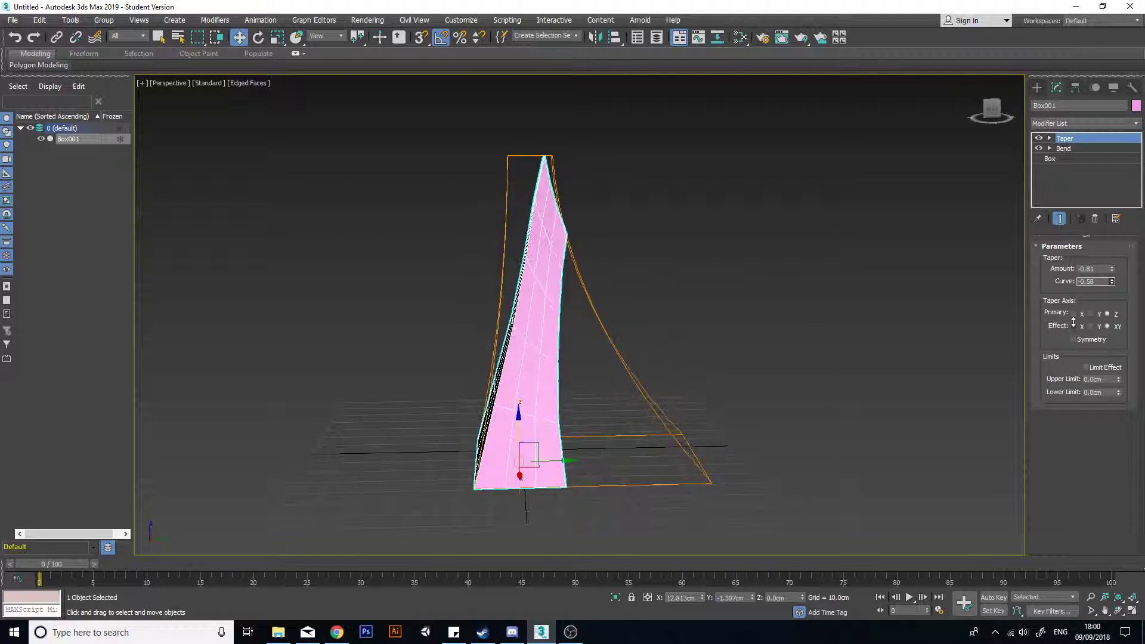
{"action": "middle_click_drag", "start_coordinate": [799, 322], "coordinate": [660, 261], "text": "alt"}
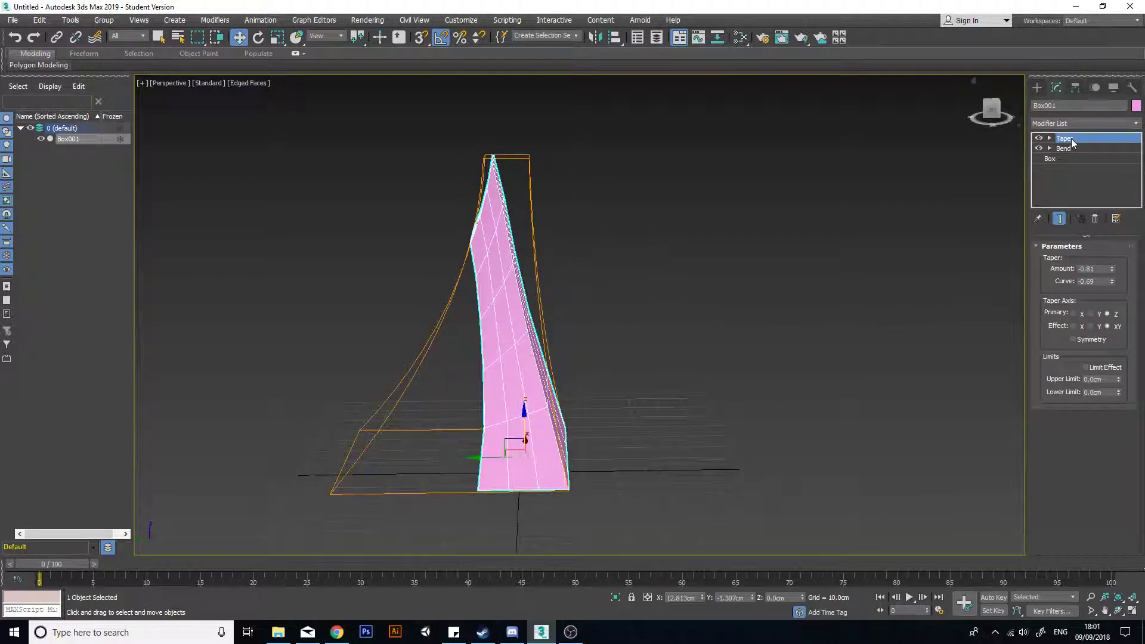
Step: Move the Taper modifier below Bend in the stack and compare the shape with Bend switched off and on
{"action": "mouse_move", "coordinate": [1069, 145]}
{"action": "left_mouse_down"}
{"action": "mouse_move", "coordinate": [1070, 162]}
{"action": "mouse_move", "coordinate": [1070, 152]}
{"action": "left_mouse_up"}
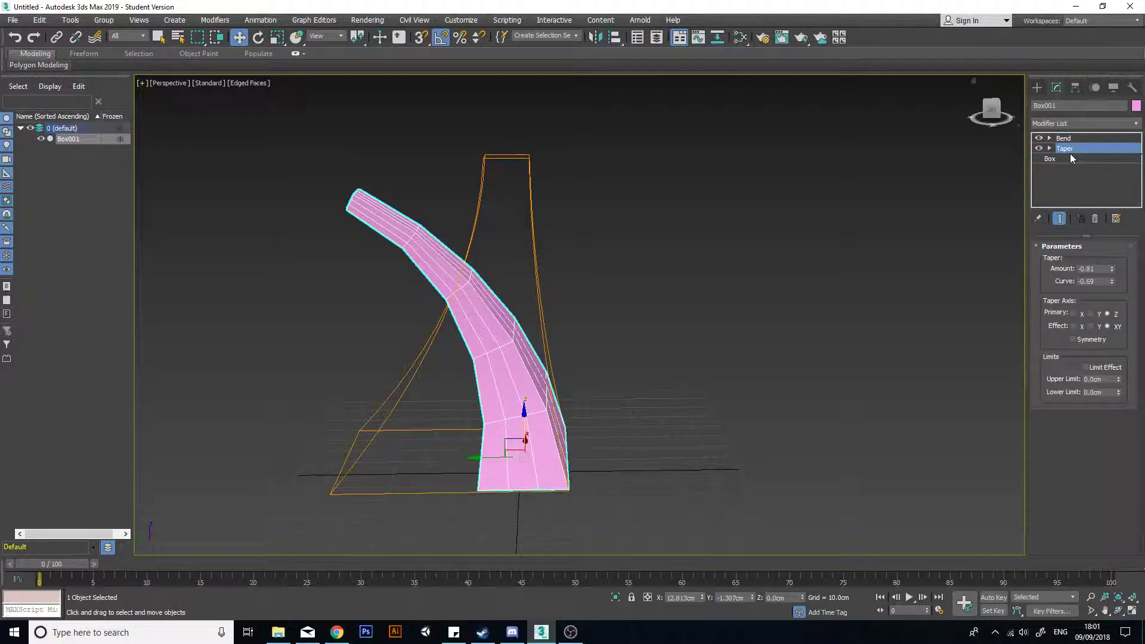
{"action": "middle_click_drag", "start_coordinate": [636, 240], "coordinate": [876, 222], "text": "alt"}
{"action": "left_click", "coordinate": [1039, 139]}
{"action": "middle_click_drag", "start_coordinate": [749, 223], "coordinate": [421, 258], "text": "alt"}
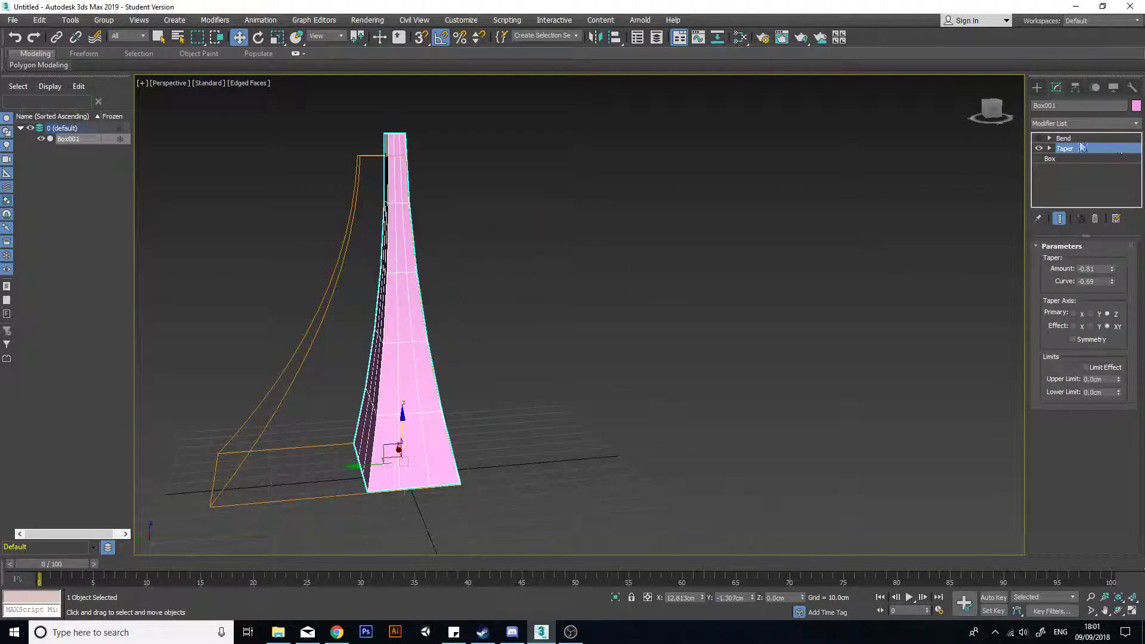
{"action": "left_click", "coordinate": [1071, 139]}
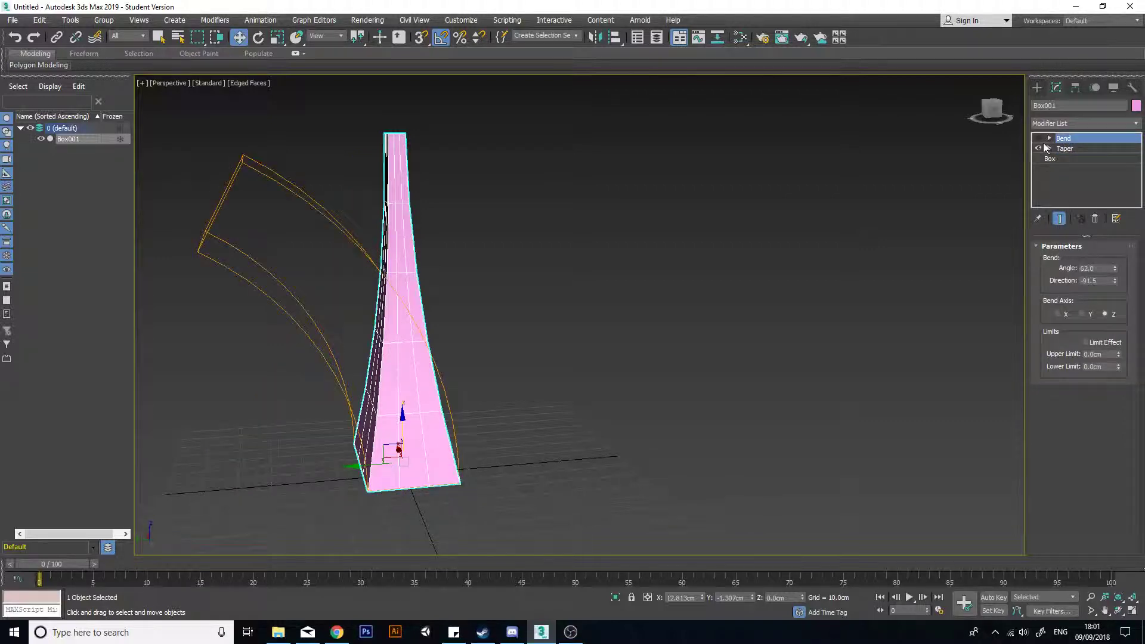
{"action": "left_click", "coordinate": [1040, 139]}
{"action": "middle_click_drag", "start_coordinate": [360, 308], "coordinate": [390, 289], "text": "alt"}
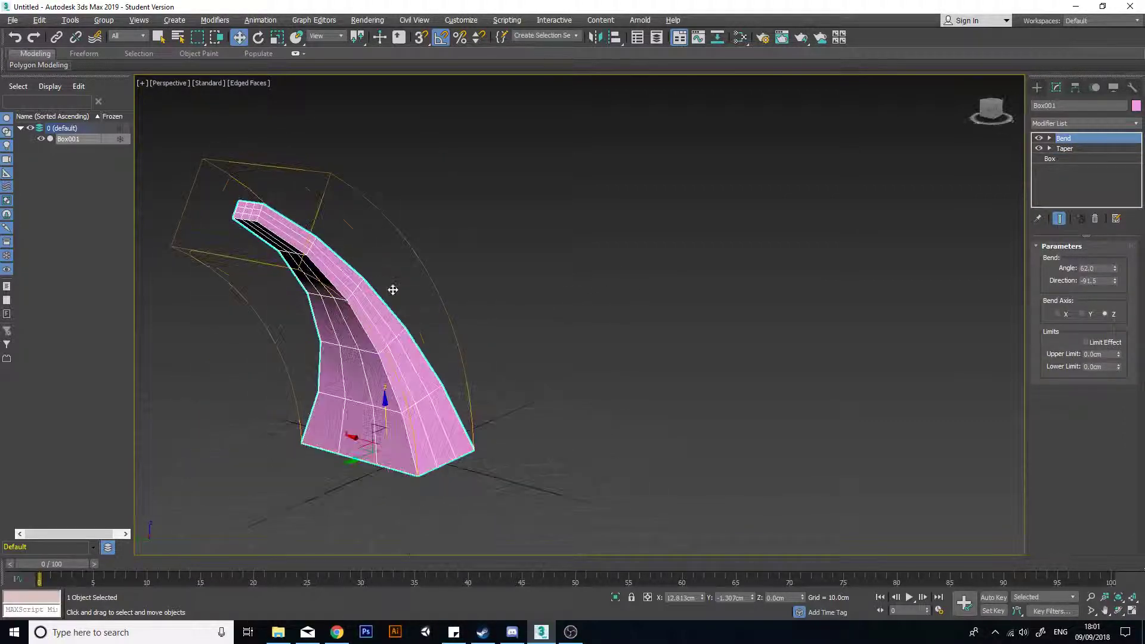
Step: Move the Bend modifier back below Taper in the stack and select the Taper modifier
{"action": "left_click_drag", "start_coordinate": [1078, 141], "coordinate": [1080, 152]}
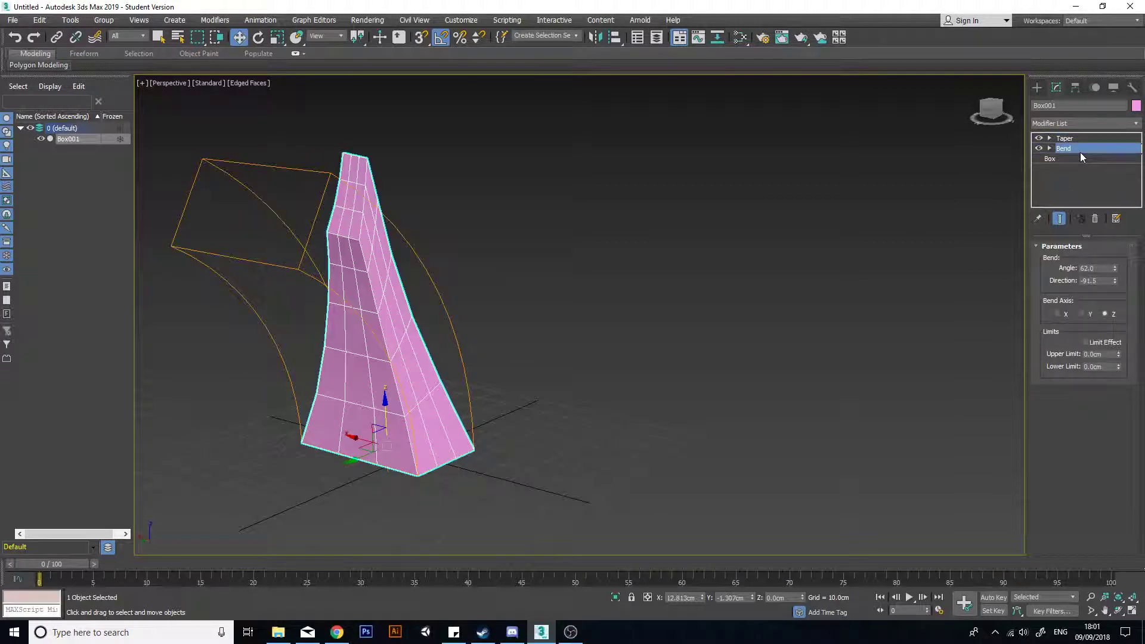
{"action": "middle_click_drag", "start_coordinate": [557, 292], "coordinate": [430, 288], "text": "alt"}
{"action": "left_click", "coordinate": [1064, 138]}
{"action": "middle_click_drag", "start_coordinate": [493, 272], "coordinate": [582, 304], "text": "alt"}
Step: Switch off the Taper modifier to view the box with only the bend applied
{"action": "left_click", "coordinate": [1078, 148]}
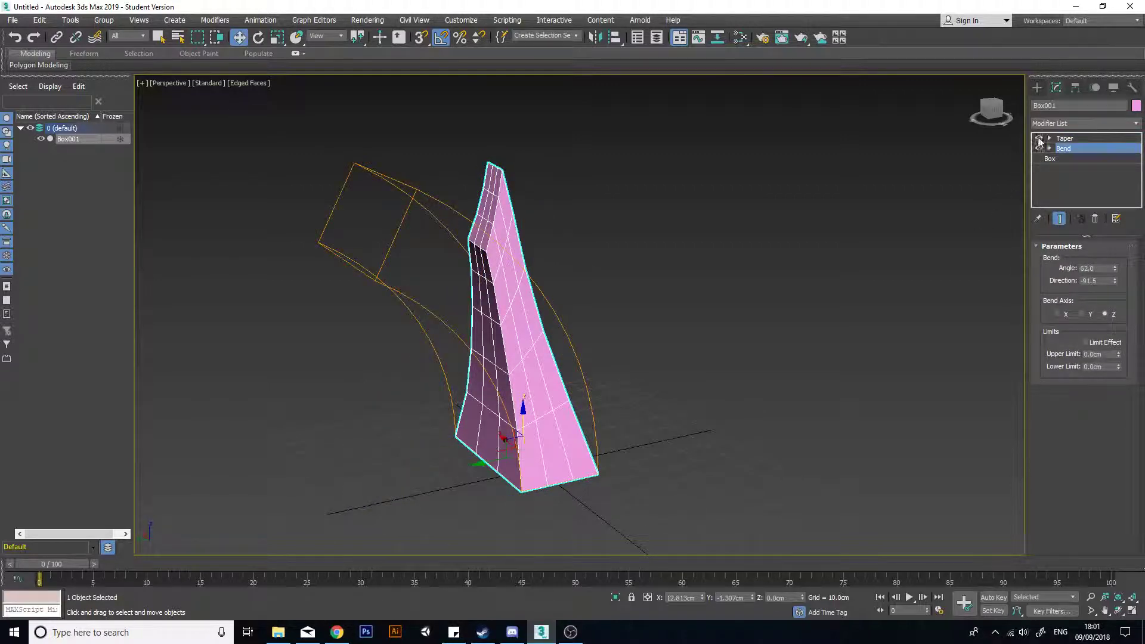
{"action": "left_click", "coordinate": [1039, 139]}
{"action": "middle_click_drag", "start_coordinate": [728, 300], "coordinate": [662, 334], "text": "alt"}
Step: Delete the Taper modifier from the stack and undo the deletion
{"action": "right_click", "coordinate": [1062, 140]}
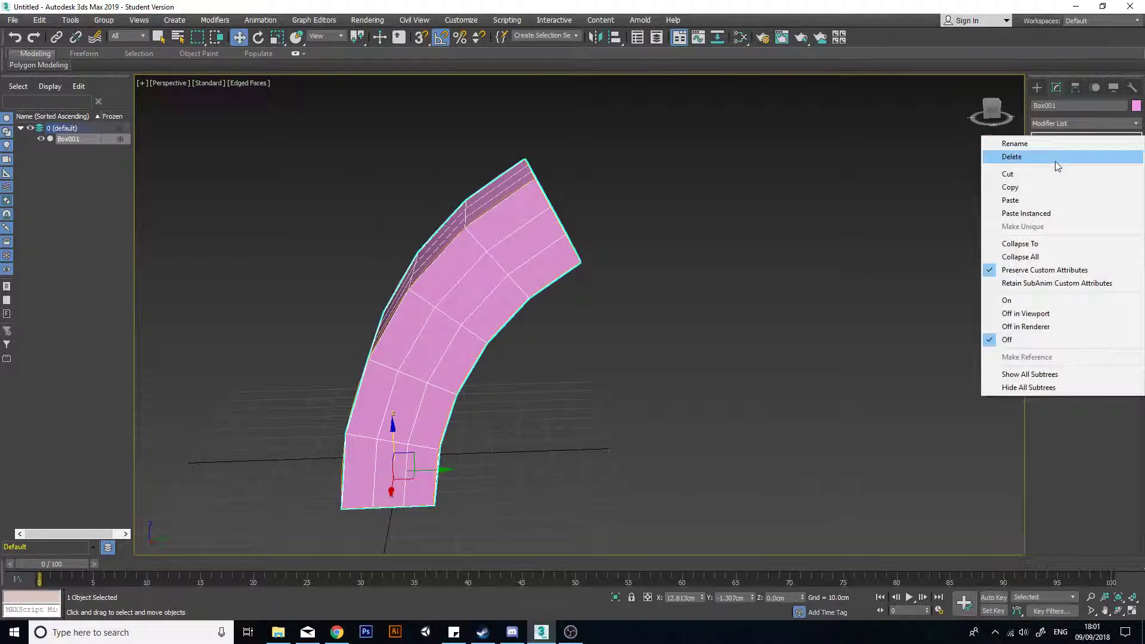
{"action": "left_click", "coordinate": [1043, 158]}
{"action": "key", "text": "ctrl+z"}
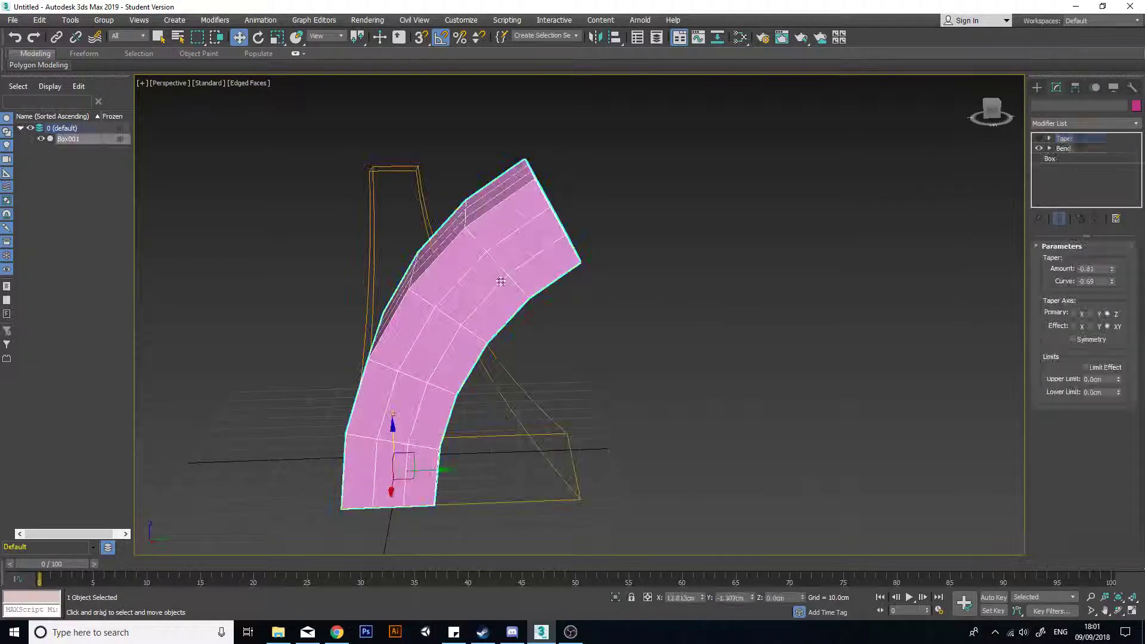
Step: Switch off the Bend modifier as well as Taper to view the original box shape
{"action": "left_click", "coordinate": [1038, 139]}
{"action": "left_click", "coordinate": [1039, 149]}
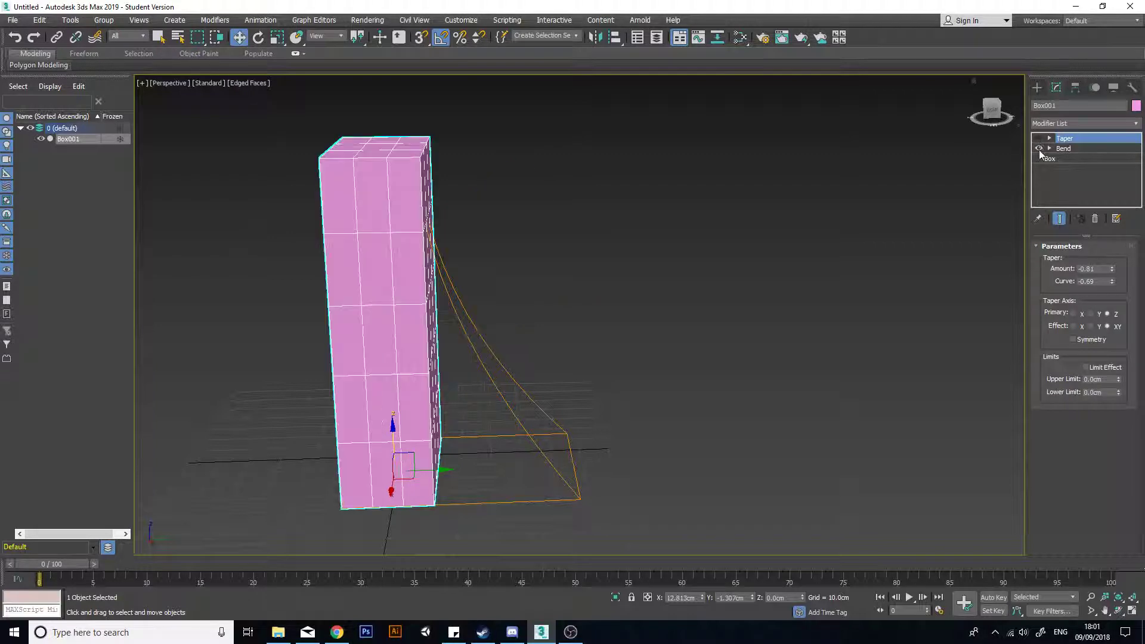
Step: Switch the Taper and Bend modifiers back on and view the deformed box from several sides
{"action": "middle_click_drag", "start_coordinate": [734, 299], "coordinate": [659, 273], "text": "alt"}
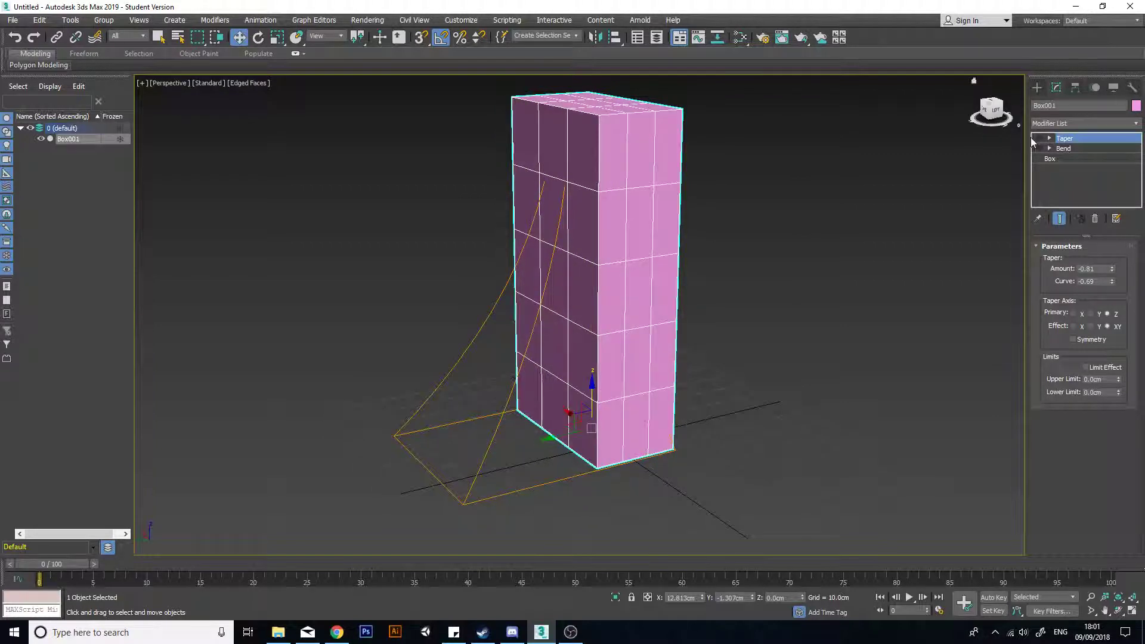
{"action": "left_click", "coordinate": [1039, 139]}
{"action": "left_click", "coordinate": [1039, 149]}
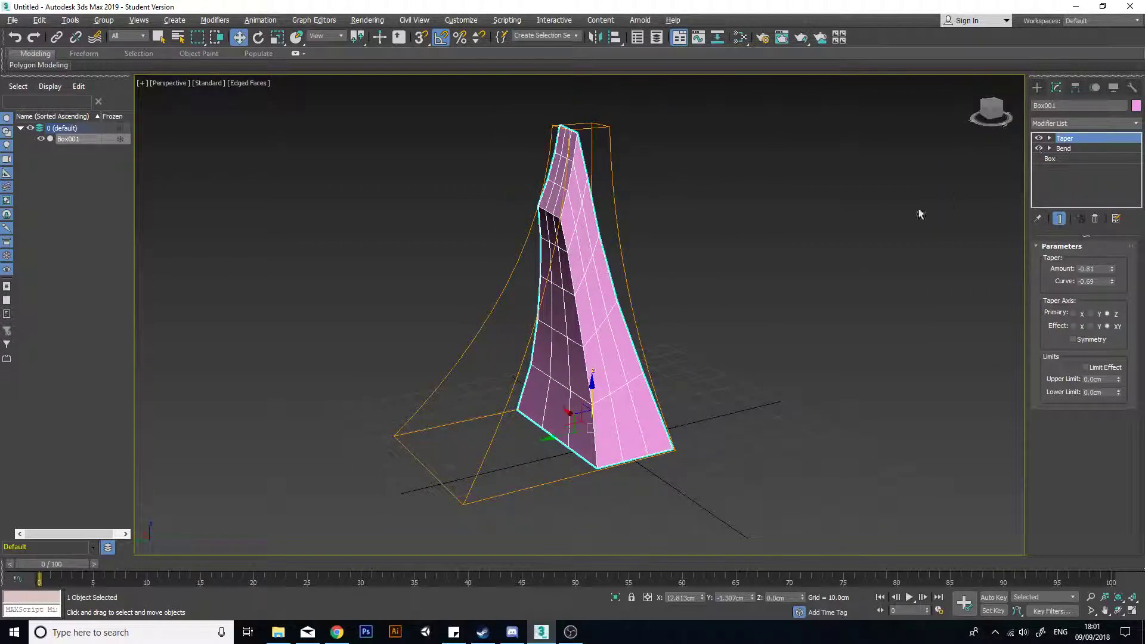
{"action": "middle_click_drag", "start_coordinate": [919, 214], "coordinate": [803, 258], "text": "alt"}
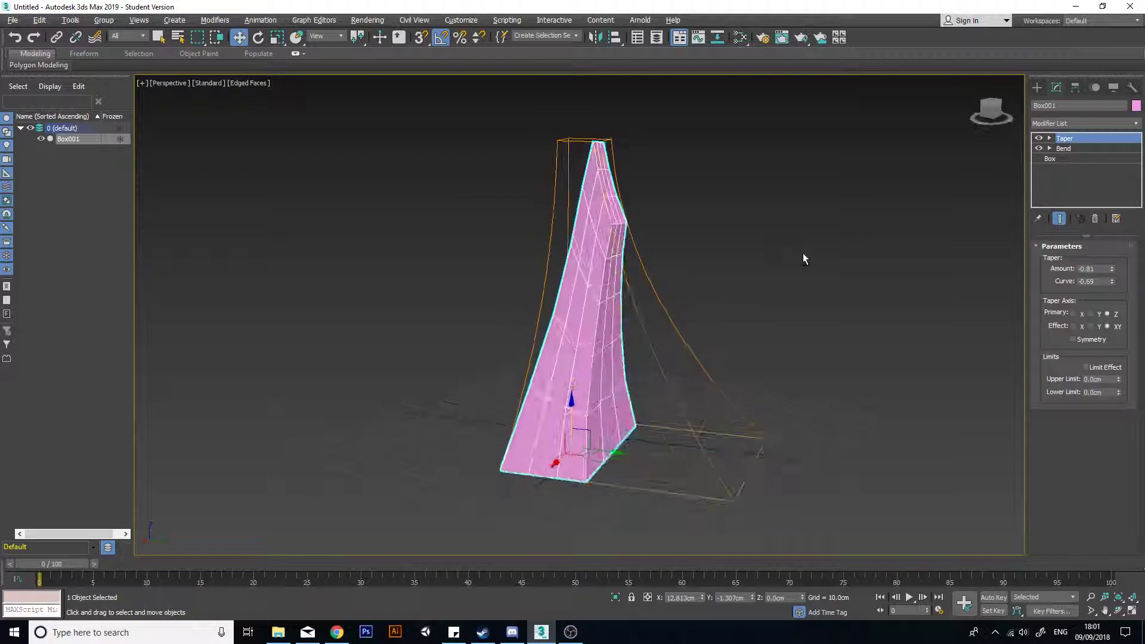
{"action": "middle_click_drag", "start_coordinate": [767, 324], "coordinate": [603, 270], "text": "alt"}
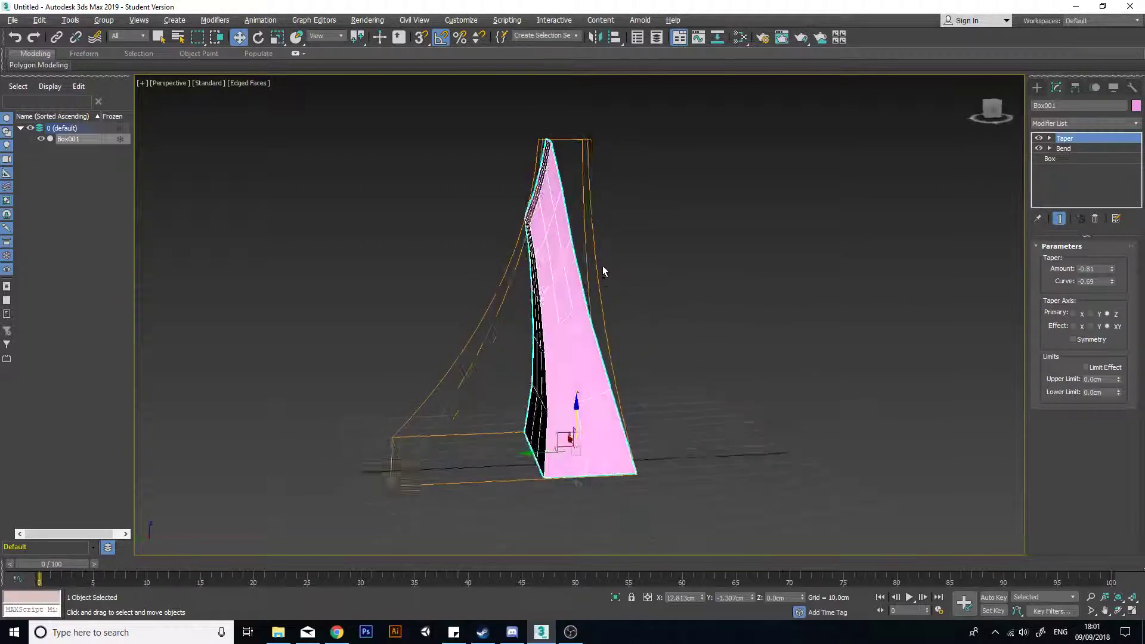
{"action": "middle_click_drag", "start_coordinate": [896, 186], "coordinate": [986, 180], "text": "alt"}
Step: Add an FFD(box) modifier above Taper in the box's stack and reselect the box to show its lattice
{"action": "left_click", "coordinate": [1137, 123]}
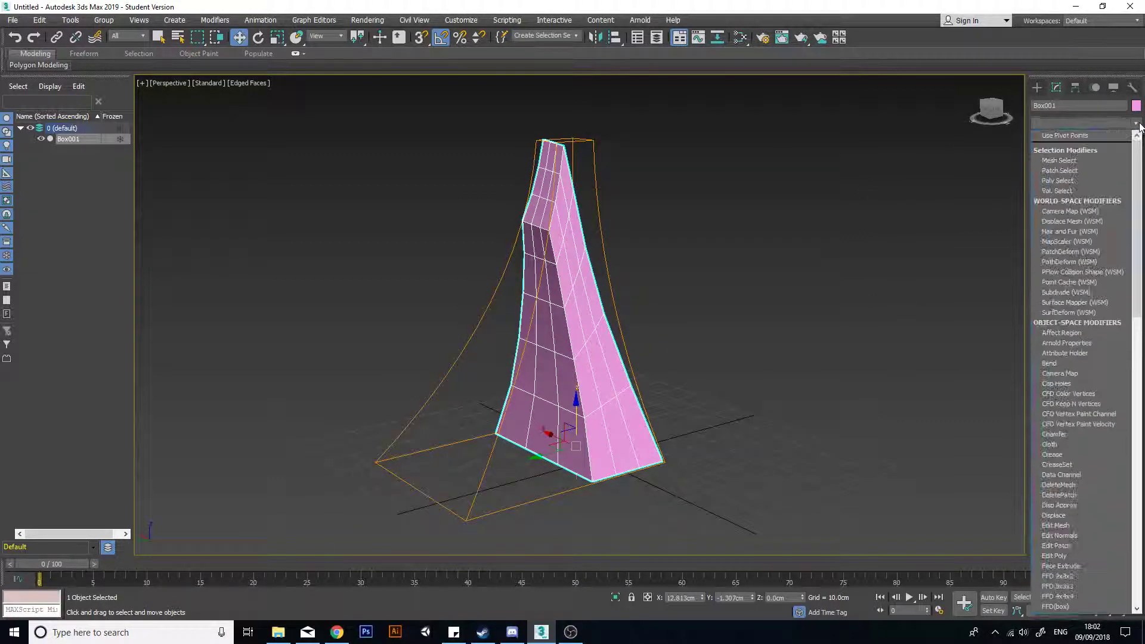
{"action": "key", "text": "f"}
{"action": "key", "text": "f"}
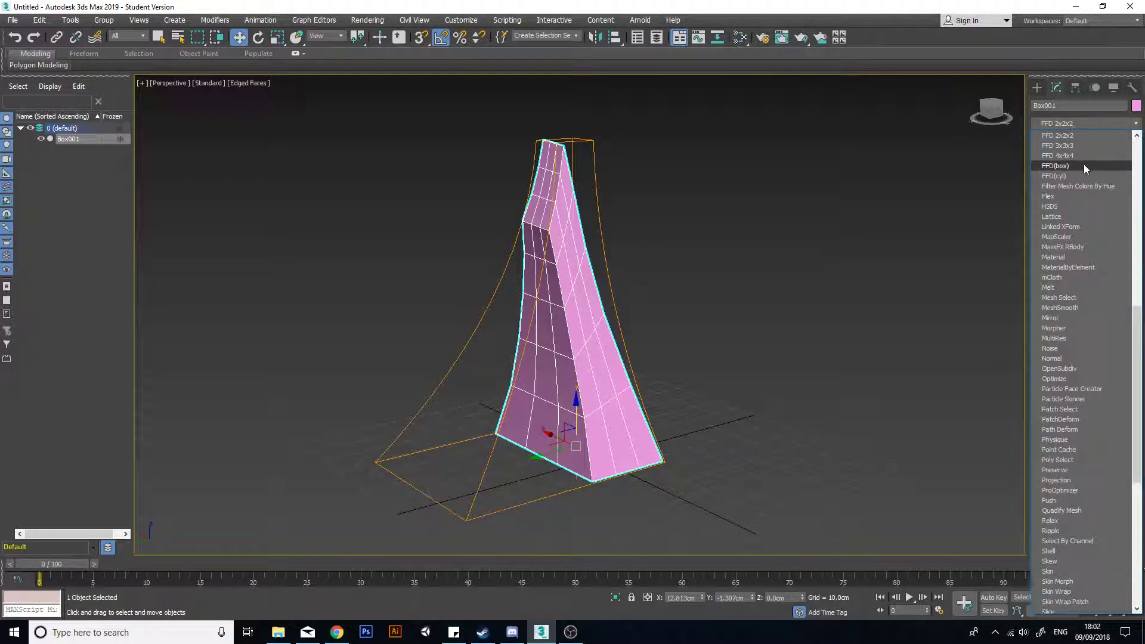
{"action": "left_click", "coordinate": [1083, 164]}
{"action": "middle_click_drag", "start_coordinate": [599, 261], "coordinate": [717, 210], "text": "alt"}
{"action": "left_click", "coordinate": [720, 194]}
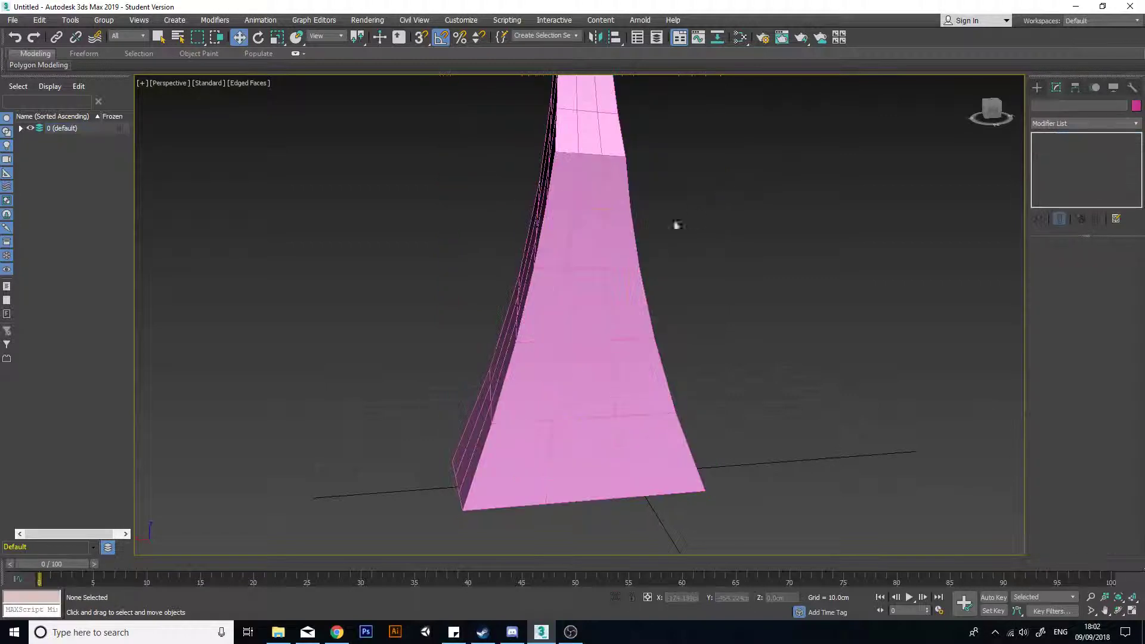
{"action": "left_click", "coordinate": [632, 236]}
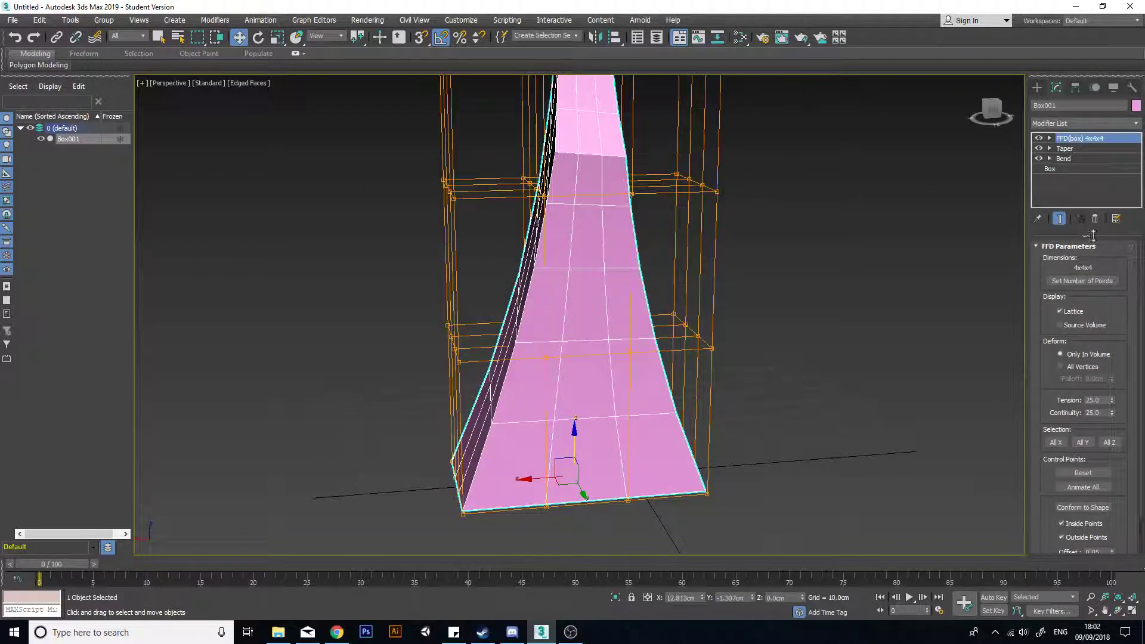
Step: At the FFD(box) Control Points level, move the side row of points one level below the top inward to X about -5.7 cm
{"action": "left_click", "coordinate": [1049, 138]}
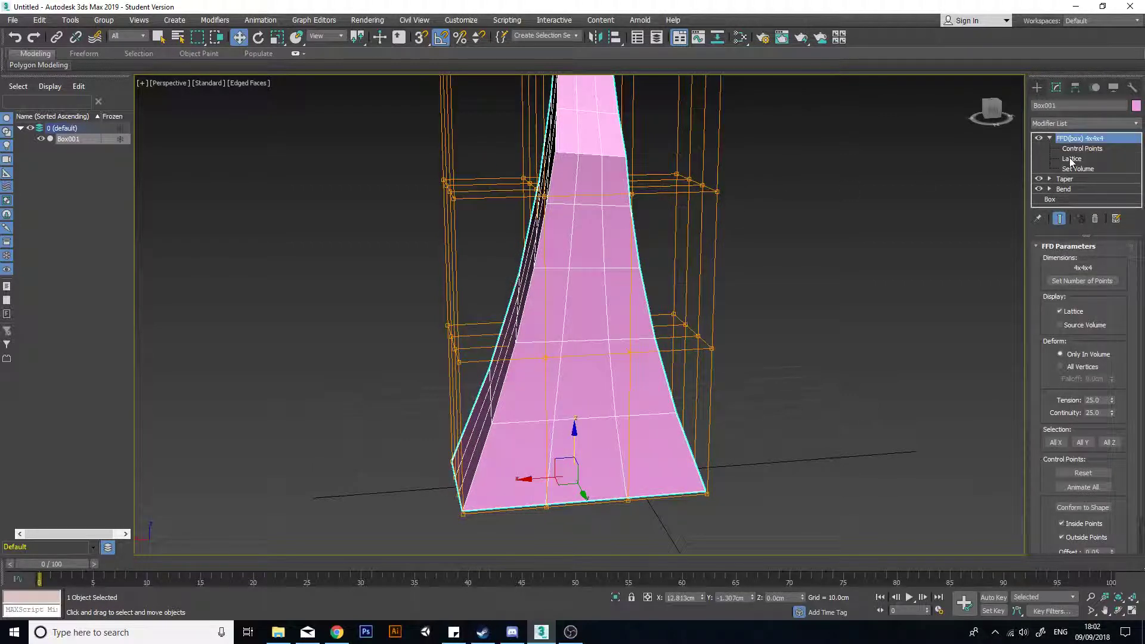
{"action": "left_click", "coordinate": [1071, 160]}
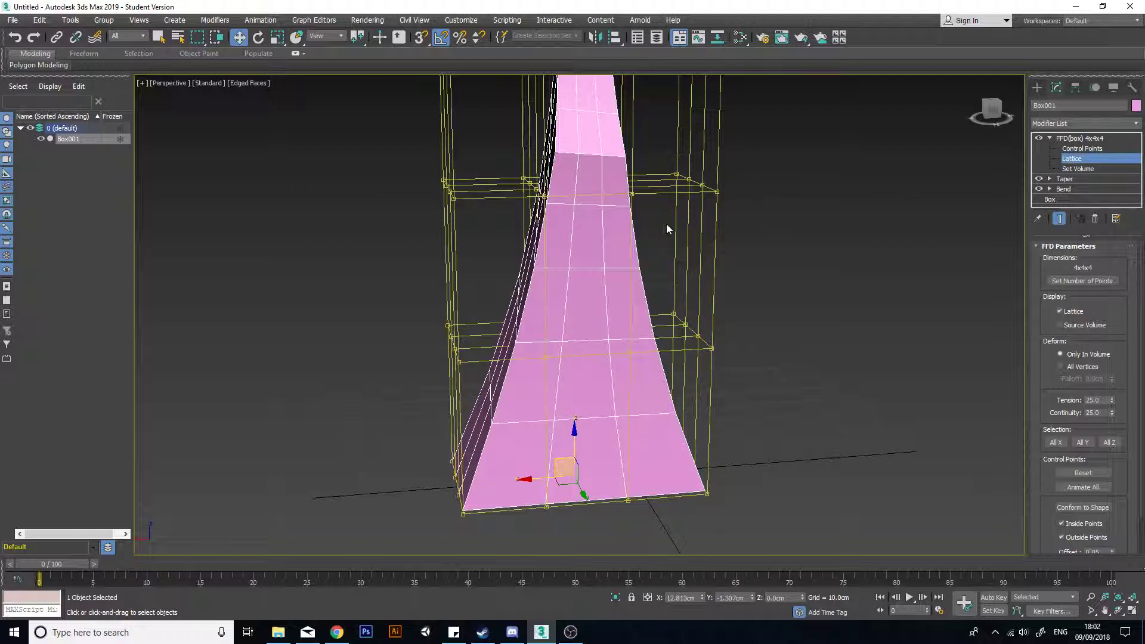
{"action": "scroll", "coordinate": [1043, 369], "scroll_direction": "down", "scroll_amount": 3}
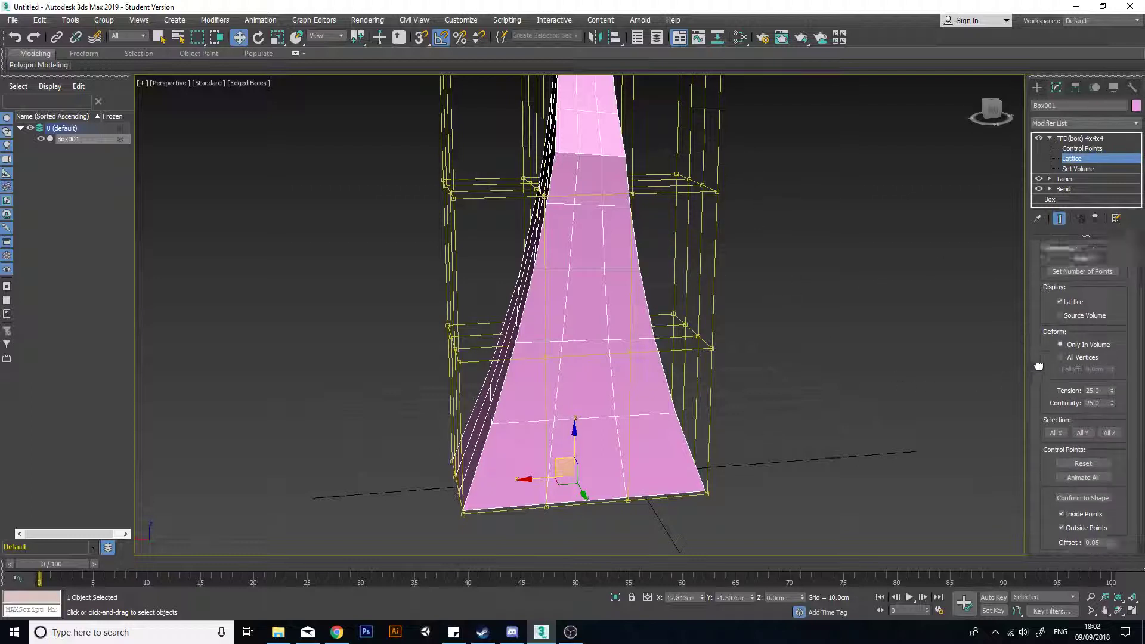
{"action": "scroll", "coordinate": [1034, 316], "scroll_direction": "up", "scroll_amount": 3}
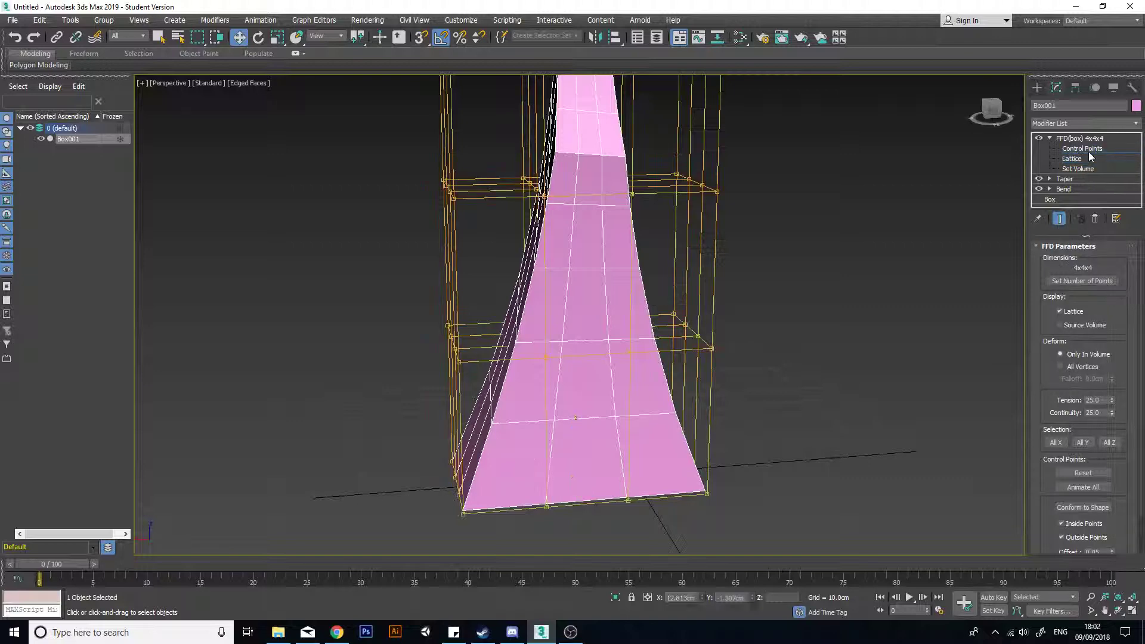
{"action": "middle_click_drag", "start_coordinate": [667, 228], "coordinate": [668, 358], "text": "alt"}
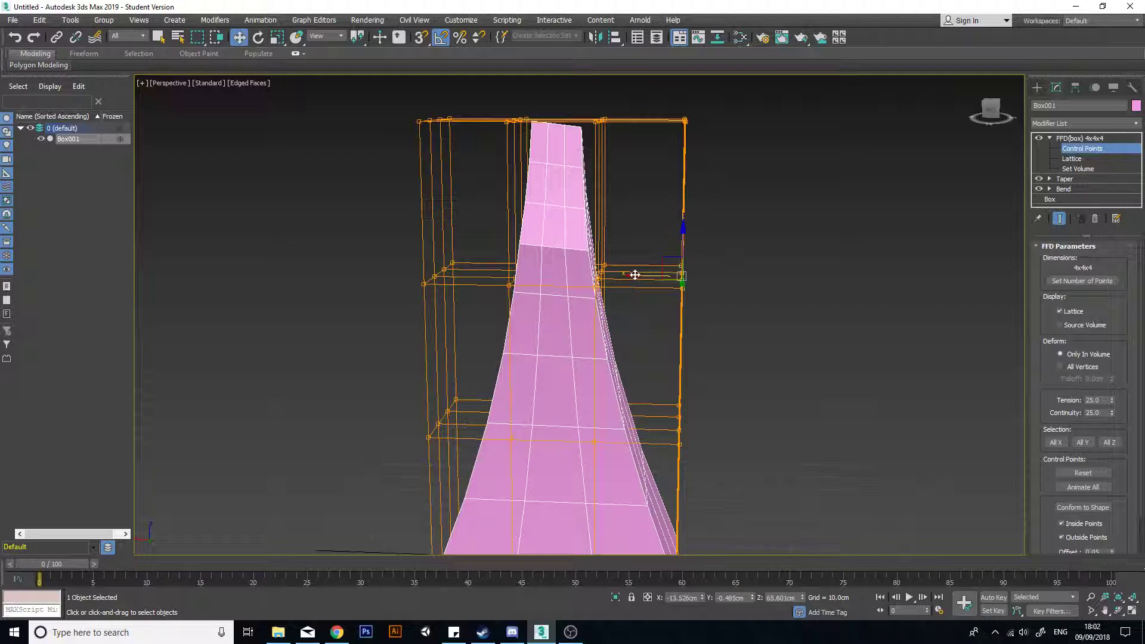
{"action": "left_click_drag", "start_coordinate": [635, 275], "coordinate": [653, 299]}
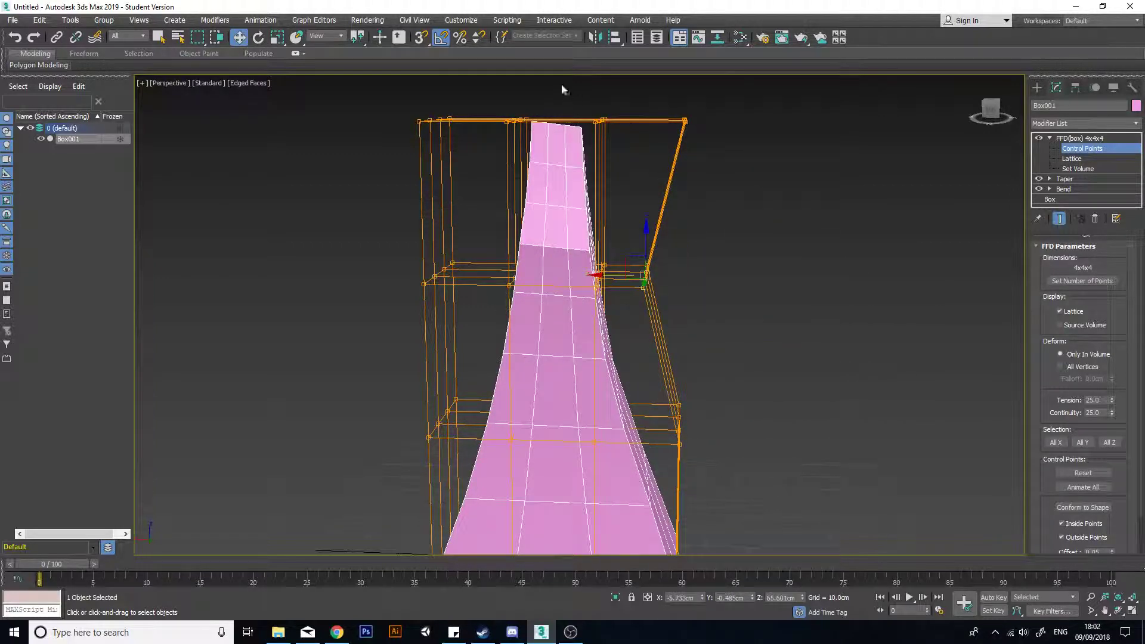
Step: Try pulling a group of control points in the upper part of the lattice to deform the top of the shape
{"action": "left_click_drag", "start_coordinate": [733, 303], "coordinate": [763, 347]}
{"action": "scroll", "coordinate": [764, 348], "scroll_direction": "up", "scroll_amount": 3}
{"action": "middle_click_drag", "start_coordinate": [763, 352], "coordinate": [646, 378], "text": "alt"}
{"action": "scroll", "coordinate": [708, 363], "scroll_direction": "down", "scroll_amount": 3}
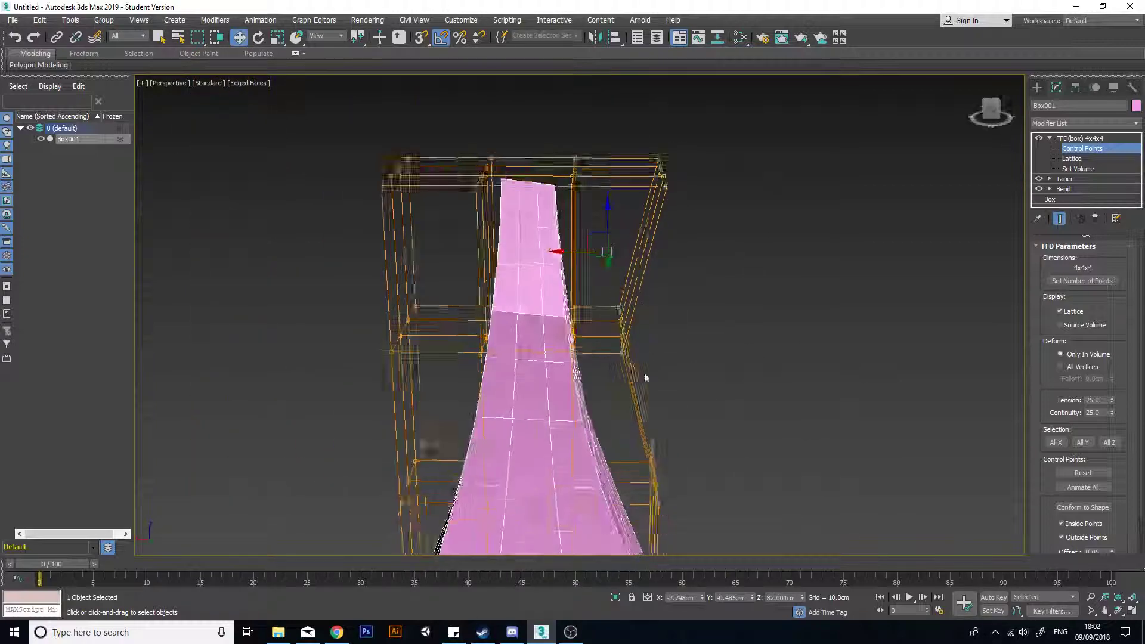
{"action": "scroll", "coordinate": [646, 379], "scroll_direction": "up", "scroll_amount": 2}
{"action": "left_click_drag", "start_coordinate": [586, 201], "coordinate": [742, 120]}
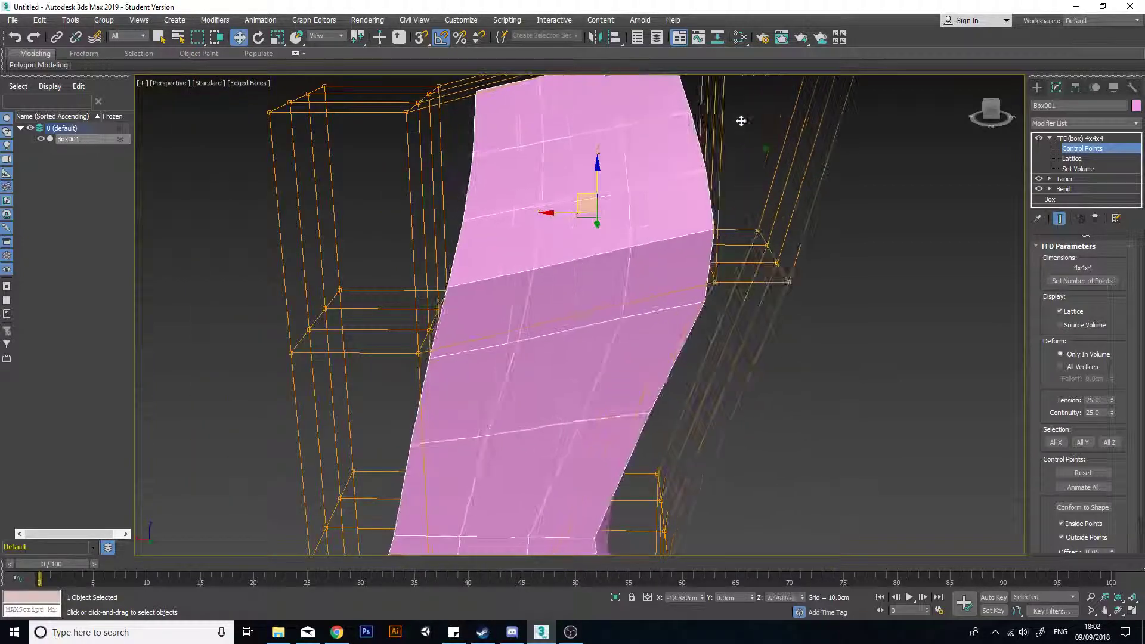
Step: Pull the side row of control points one level above the base outward and up to X about -40 cm, Z about 52.4 cm
{"action": "scroll", "coordinate": [688, 327], "scroll_direction": "down", "scroll_amount": 3}
{"action": "middle_click_drag", "start_coordinate": [688, 327], "coordinate": [663, 329], "text": "alt"}
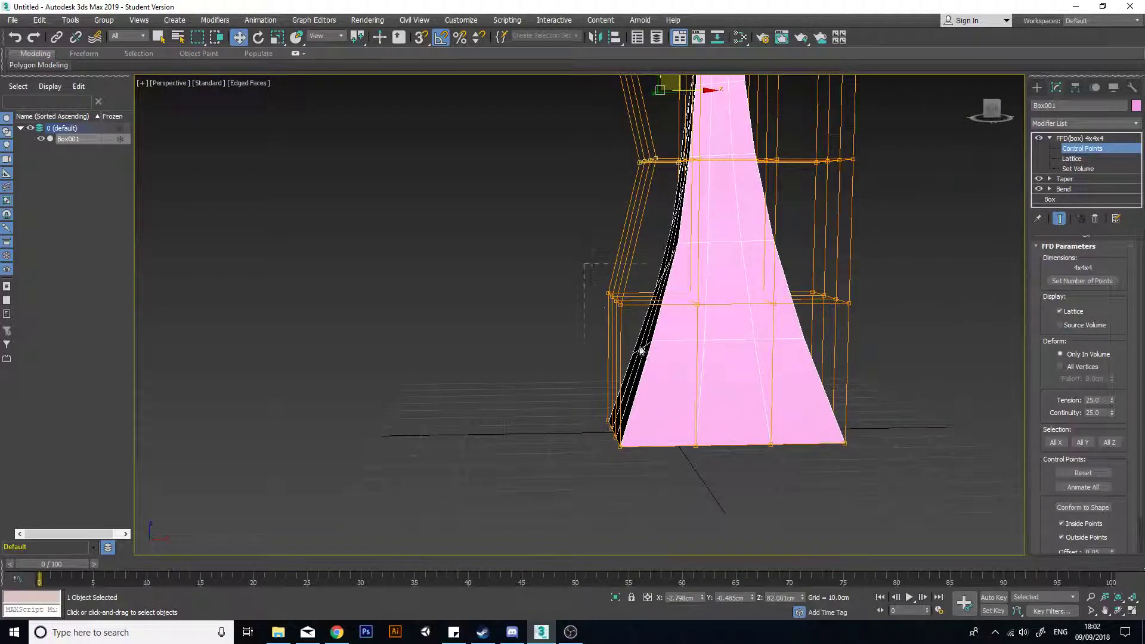
{"action": "left_click_drag", "start_coordinate": [715, 461], "coordinate": [716, 460]}
{"action": "left_click_drag", "start_coordinate": [704, 375], "coordinate": [620, 373]}
{"action": "middle_click_drag", "start_coordinate": [620, 374], "coordinate": [857, 397], "text": "alt"}
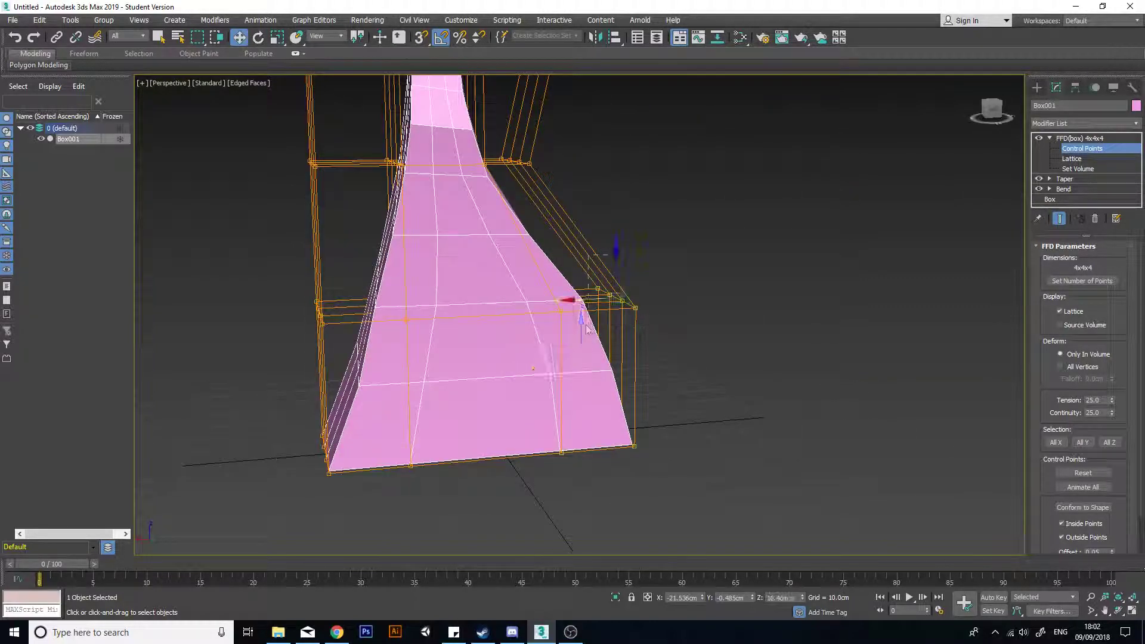
{"action": "middle_click_drag", "start_coordinate": [667, 399], "coordinate": [649, 358], "text": "alt"}
{"action": "left_click_drag", "start_coordinate": [599, 279], "coordinate": [640, 198]}
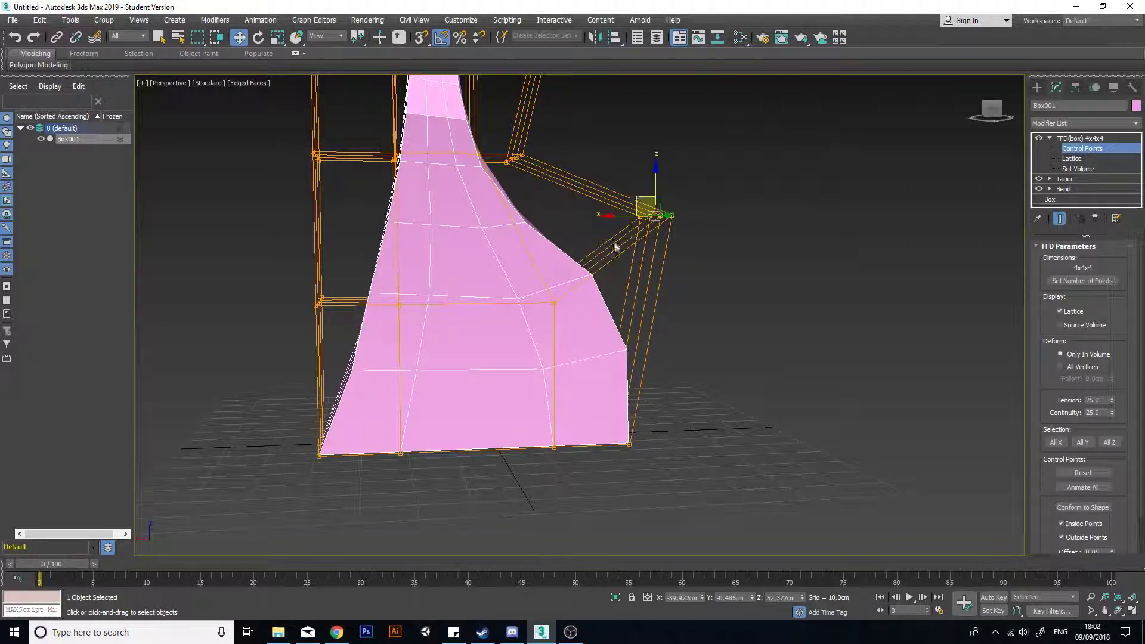
Step: Move only the two end control points of the pulled-out row inward and down to X about -26.1 cm, Z about 40.4 cm
{"action": "middle_click_drag", "start_coordinate": [622, 345], "coordinate": [596, 275], "text": "alt"}
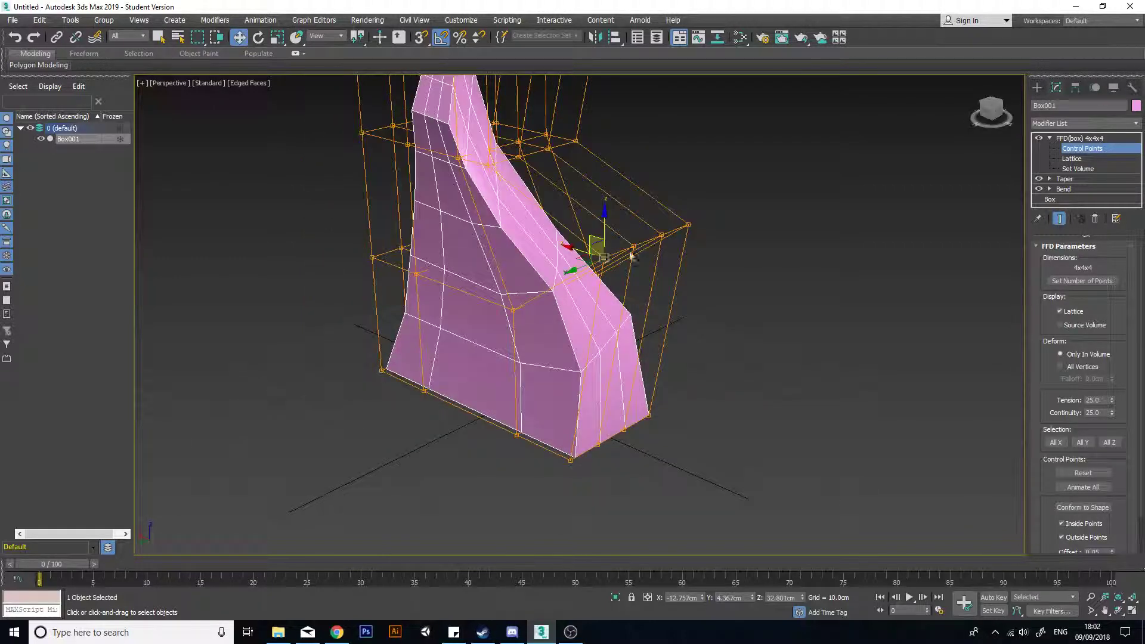
{"action": "left_click", "coordinate": [689, 225], "text": "ctrl"}
{"action": "middle_click_drag", "start_coordinate": [704, 310], "coordinate": [471, 277], "text": "alt"}
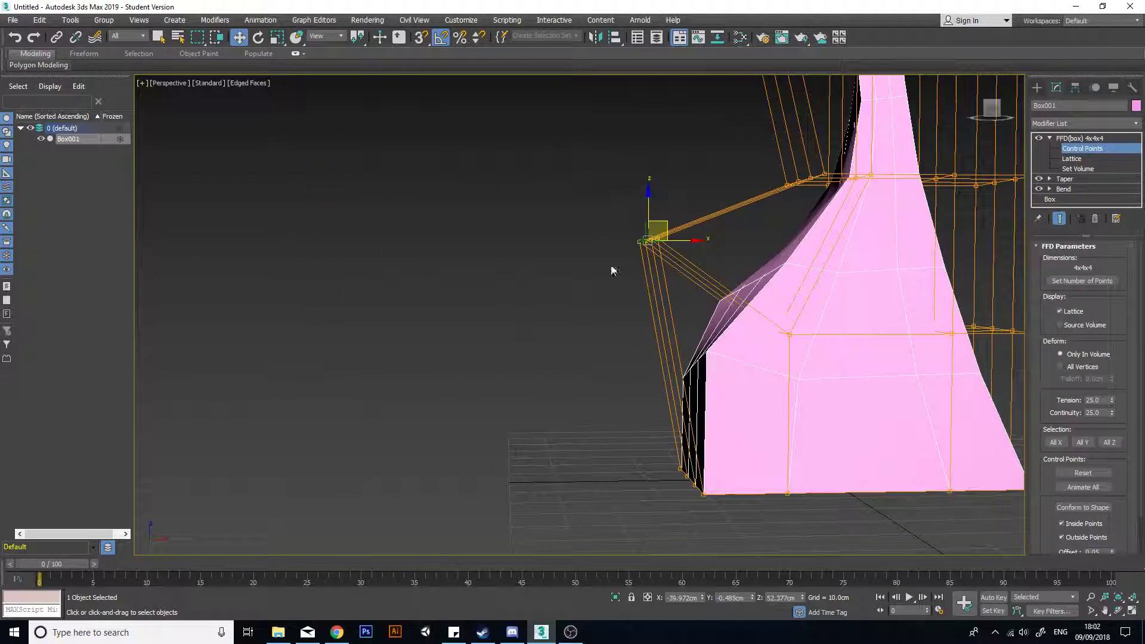
{"action": "left_click_drag", "start_coordinate": [663, 224], "coordinate": [726, 281]}
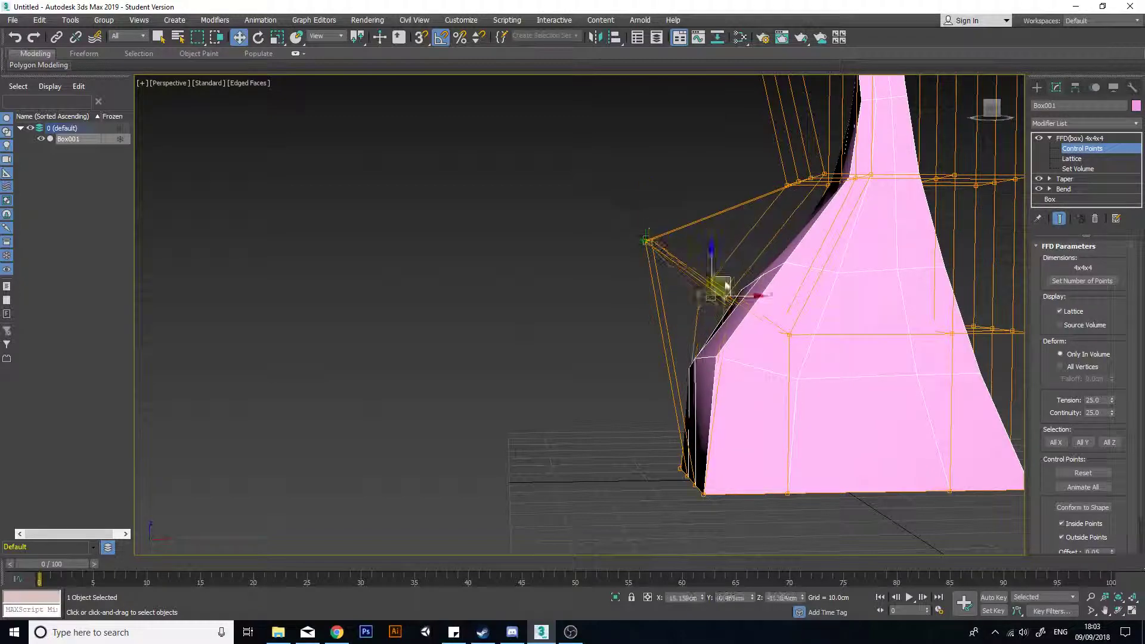
{"action": "middle_click_drag", "start_coordinate": [692, 311], "coordinate": [821, 317], "text": "alt"}
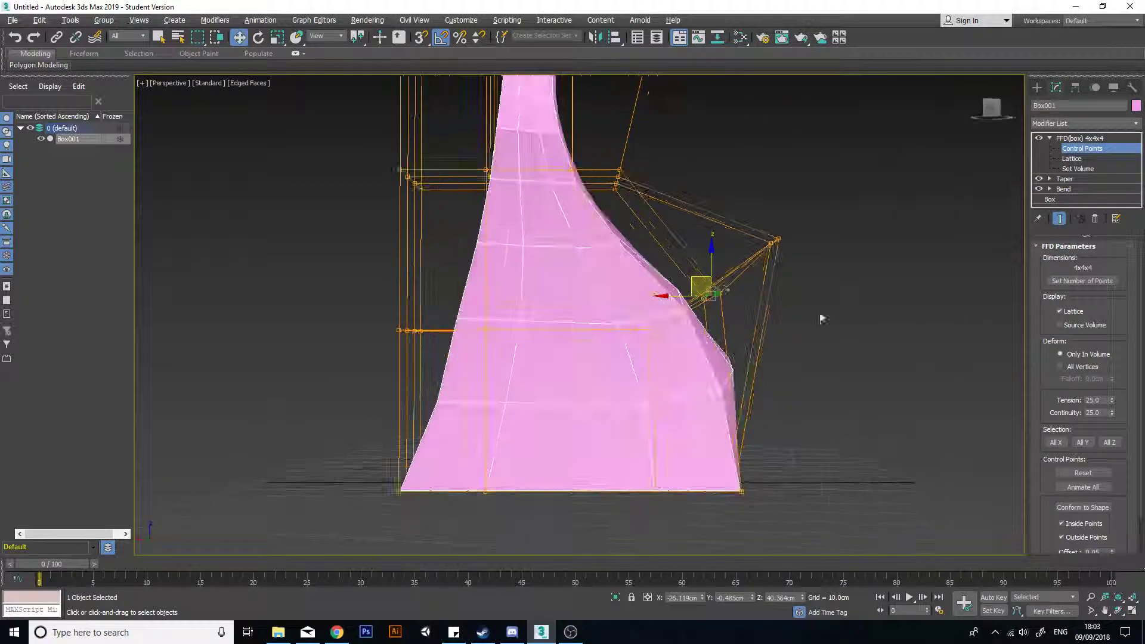
Step: Move one corner control point one level below the top inward and down to X about 4.6 cm, Z about 60.9 cm
{"action": "left_click", "coordinate": [622, 170]}
{"action": "middle_click_drag", "start_coordinate": [622, 170], "coordinate": [639, 229]}
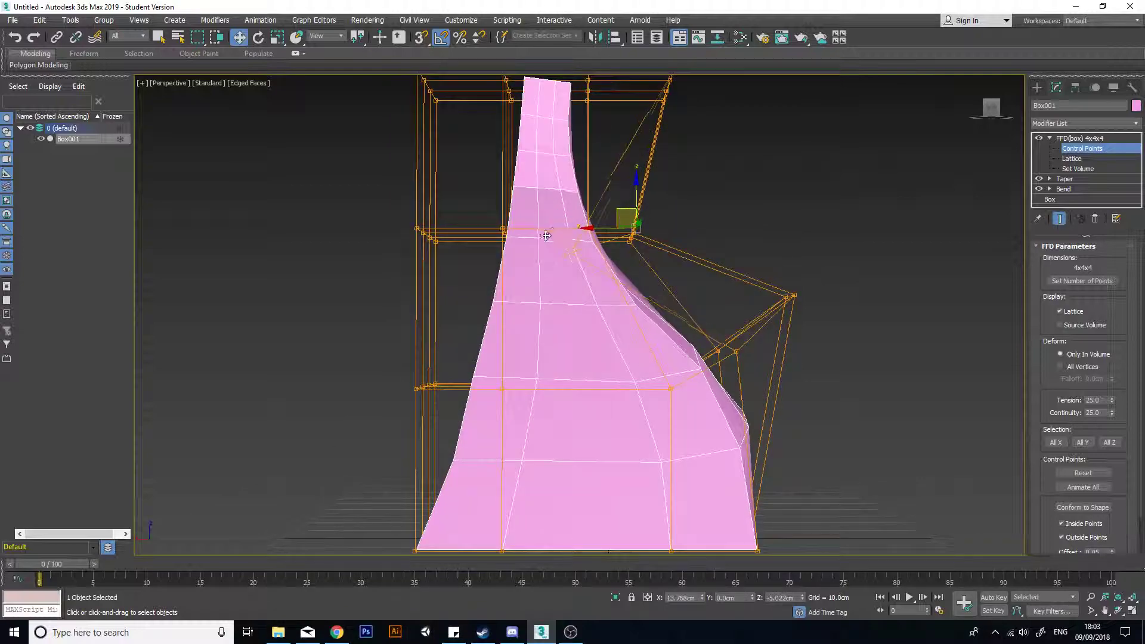
{"action": "middle_click_drag", "start_coordinate": [568, 230], "coordinate": [753, 357], "text": "alt"}
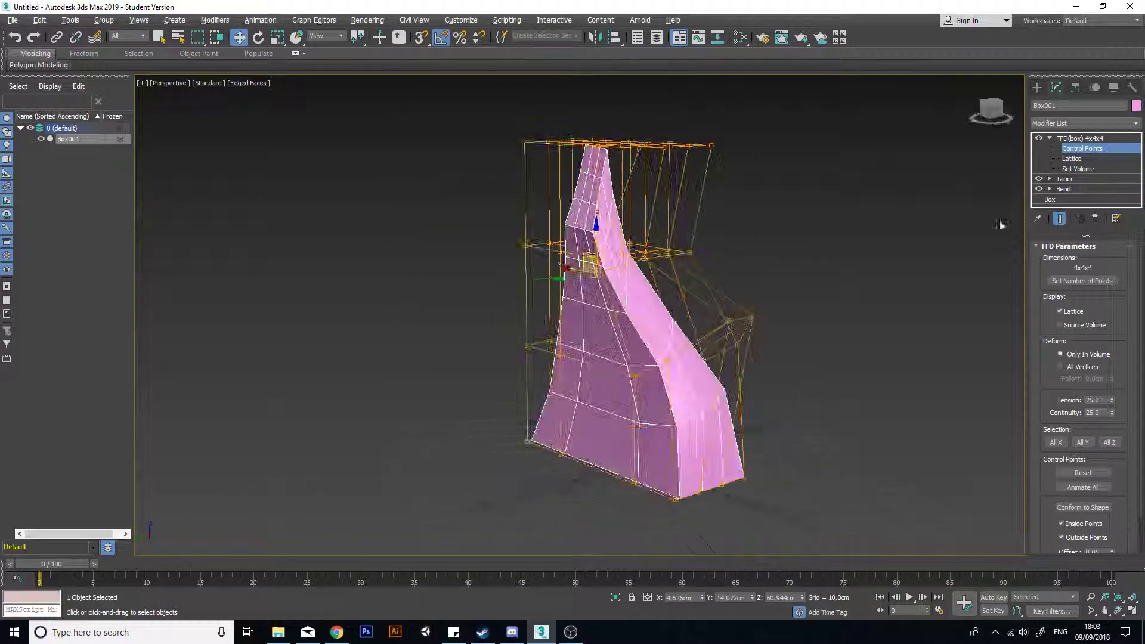
Step: Switch the FFD(box) modifier off and on again to compare the shape with and without it
{"action": "left_click", "coordinate": [1039, 138]}
{"action": "left_click", "coordinate": [1038, 138]}
{"action": "middle_click_drag", "start_coordinate": [828, 299], "coordinate": [846, 281], "text": "alt"}
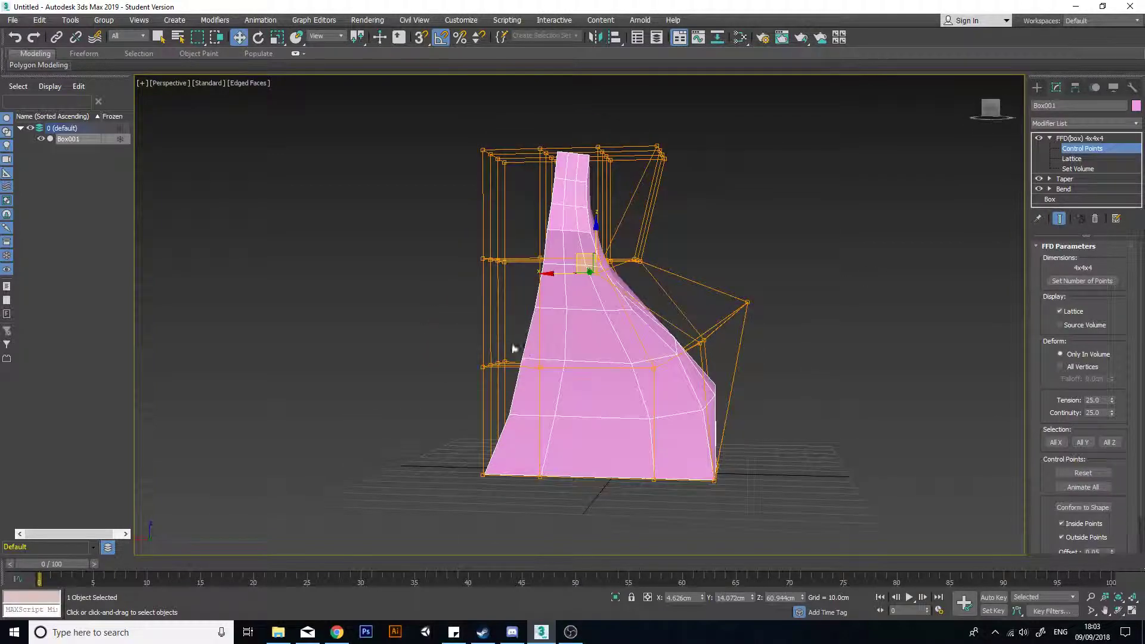
Step: Select the base row of control points on the opposite side and pull it outward to flare the foot
{"action": "middle_click_drag", "start_coordinate": [514, 349], "coordinate": [534, 318]}
{"action": "middle_click_drag", "start_coordinate": [535, 318], "coordinate": [542, 361], "text": "alt"}
{"action": "left_click_drag", "start_coordinate": [448, 374], "coordinate": [539, 470]}
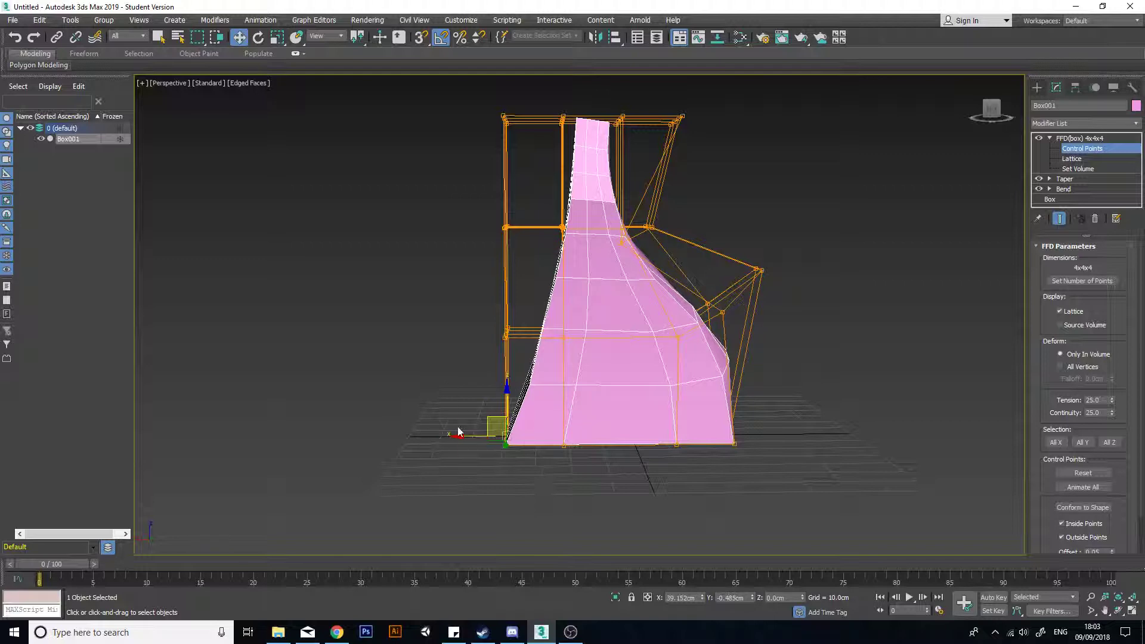
{"action": "left_click_drag", "start_coordinate": [459, 436], "coordinate": [434, 442]}
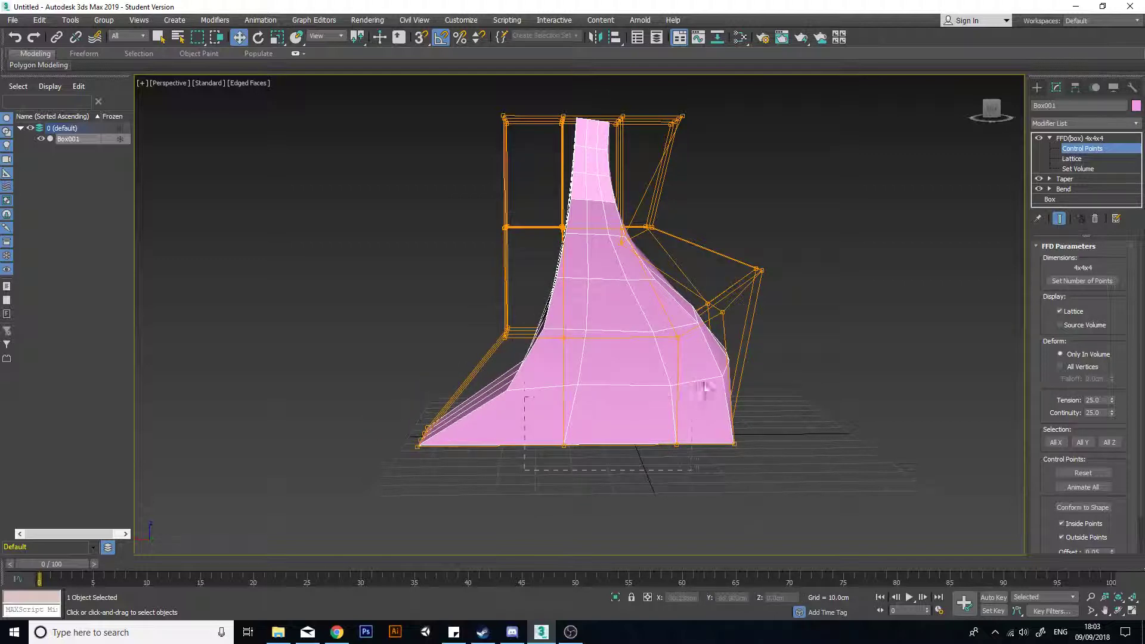
Step: Raise the middle control points at the base, and move one top corner point to X about 4.8 cm, Z about 88.3 cm
{"action": "left_click_drag", "start_coordinate": [704, 387], "coordinate": [702, 388]}
{"action": "mouse_move", "coordinate": [654, 433]}
{"action": "middle_mouse_down", "text": "alt"}
{"action": "mouse_move", "coordinate": [639, 368]}
{"action": "mouse_move", "coordinate": [661, 419]}
{"action": "middle_mouse_up", "text": "alt"}
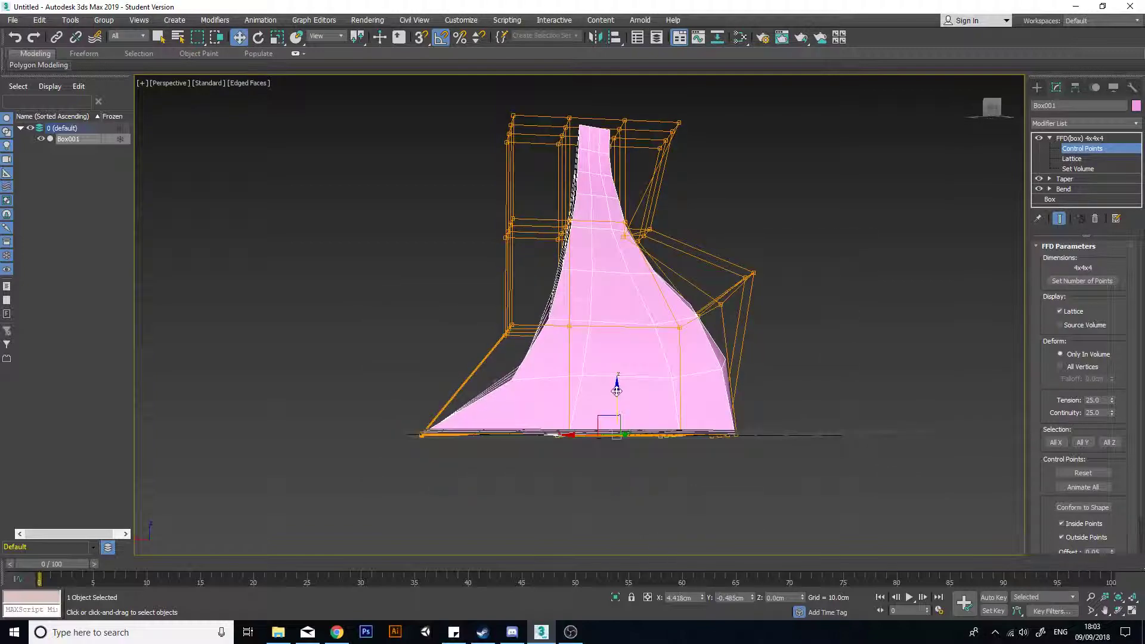
{"action": "left_click_drag", "start_coordinate": [617, 391], "coordinate": [609, 363]}
{"action": "middle_click_drag", "start_coordinate": [610, 364], "coordinate": [707, 375], "text": "alt"}
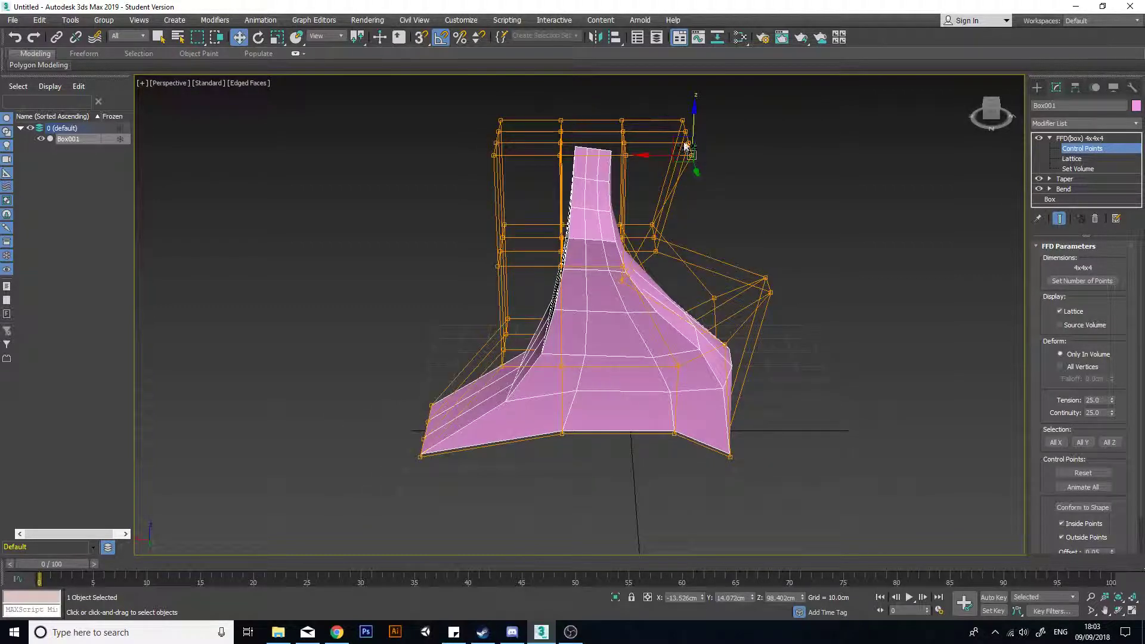
{"action": "middle_click_drag", "start_coordinate": [614, 173], "coordinate": [703, 242], "text": "alt"}
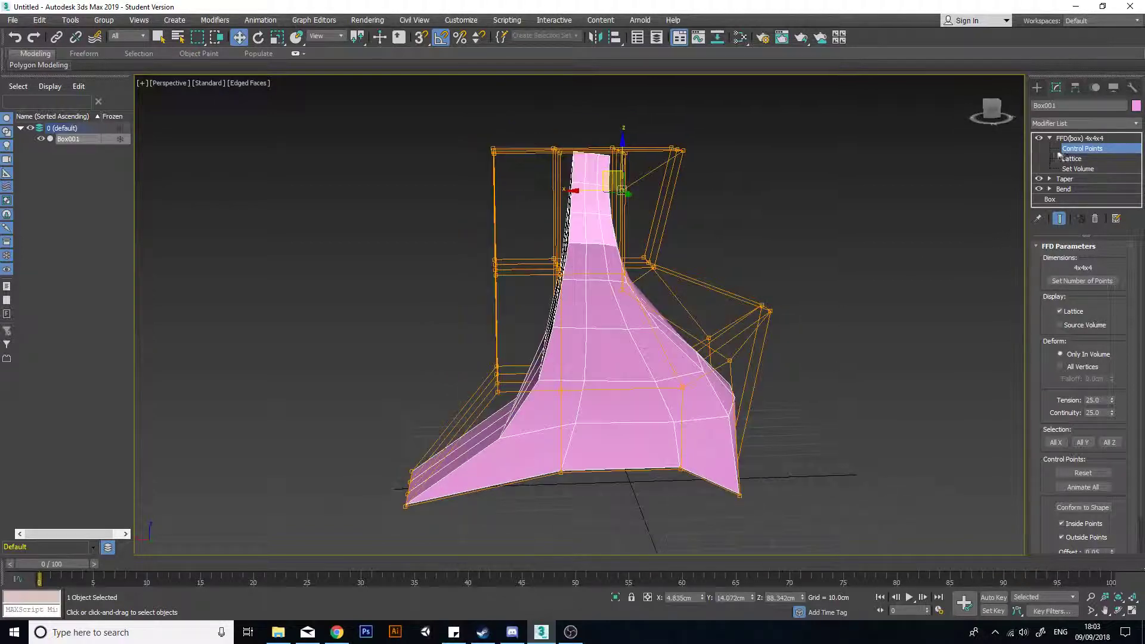
Step: Collapse the FFD(box) entry in the stack and toggle the modifier off and on to compare the shapes
{"action": "left_click", "coordinate": [1049, 139]}
{"action": "left_click", "coordinate": [1038, 138]}
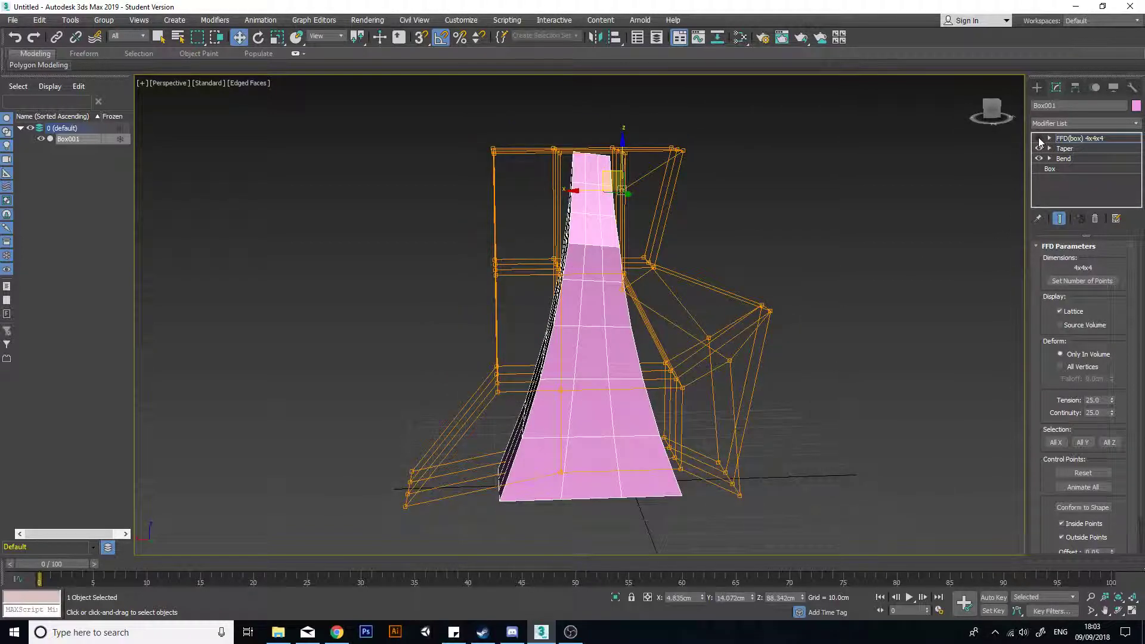
{"action": "left_click", "coordinate": [1039, 138]}
Step: Select the two middle control points above the flared foot and move them inward by about 16.3 cm along X
{"action": "middle_click_drag", "start_coordinate": [668, 286], "coordinate": [890, 306], "text": "alt"}
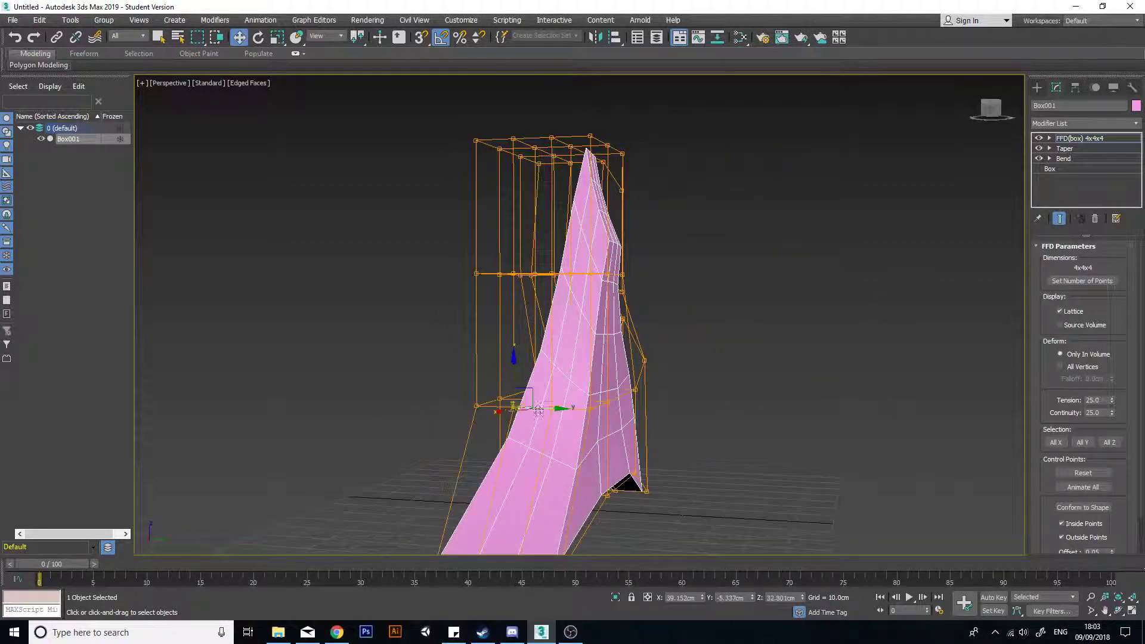
{"action": "middle_click_drag", "start_coordinate": [559, 434], "coordinate": [568, 395], "text": "alt"}
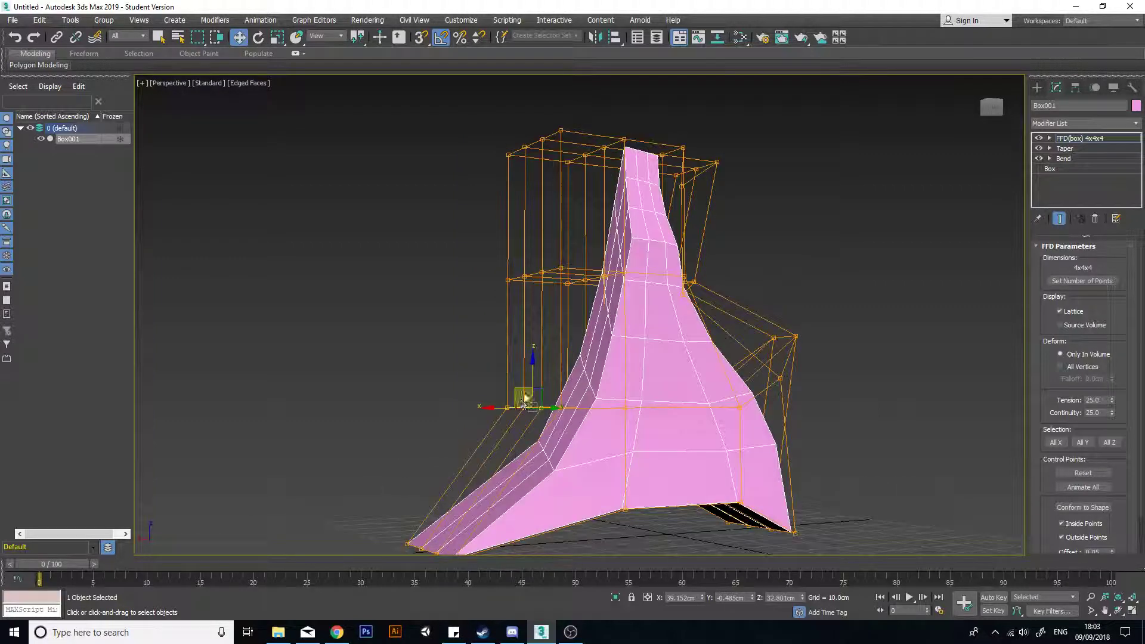
{"action": "left_click_drag", "start_coordinate": [569, 396], "coordinate": [577, 383]}
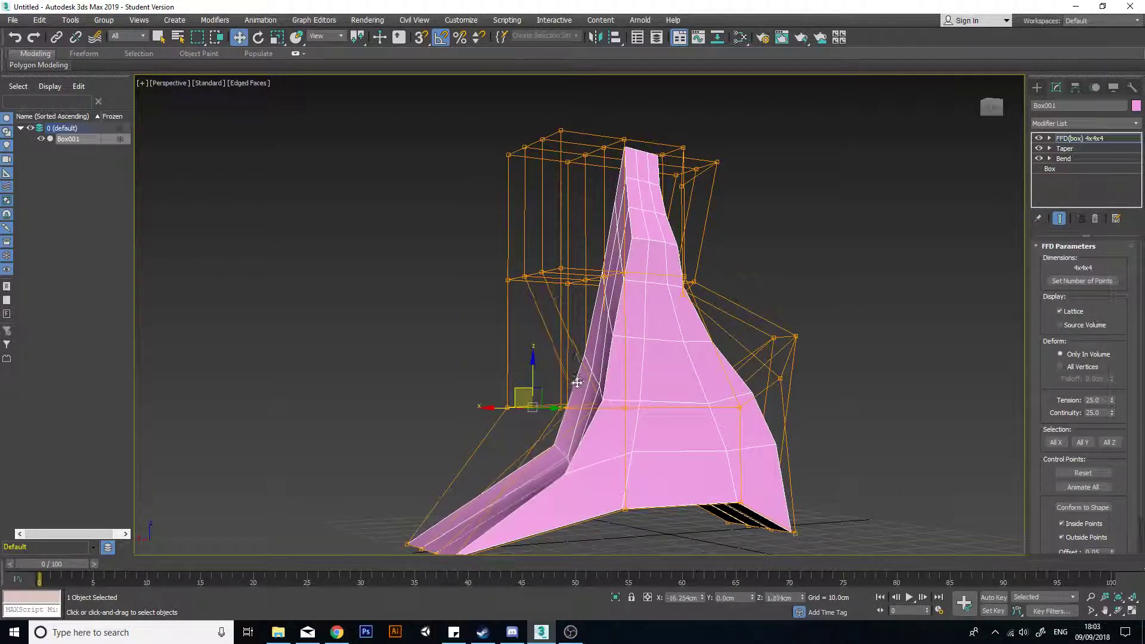
Step: Add a Poly Select modifier above FFD(box) in the stack and activate its polygon selection level
{"action": "middle_click_drag", "start_coordinate": [576, 384], "coordinate": [567, 444], "text": "alt"}
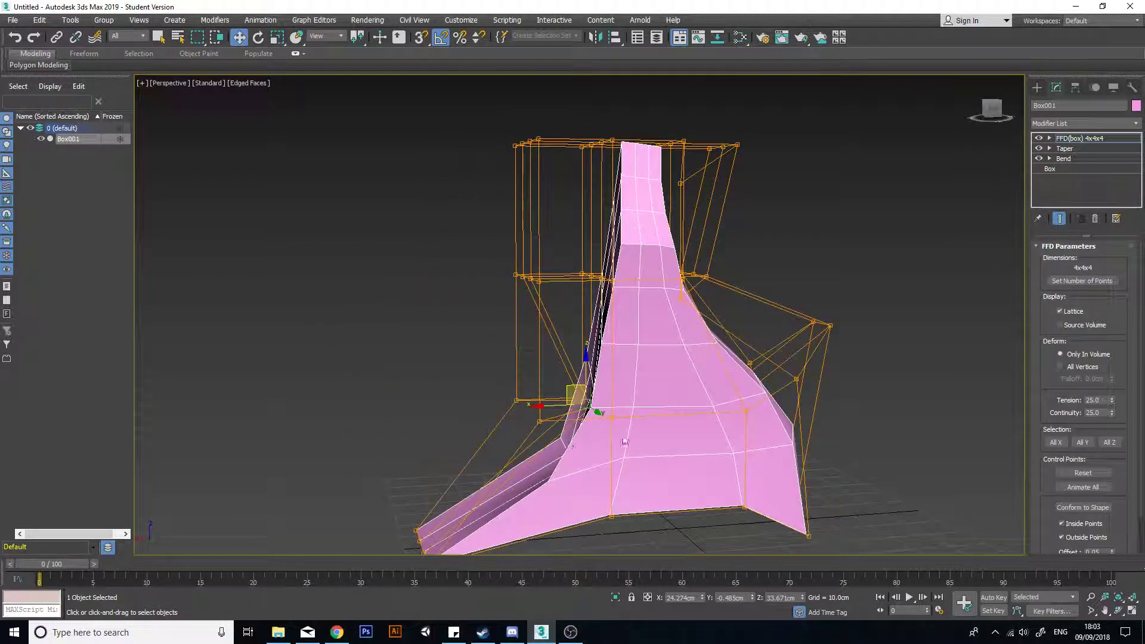
{"action": "scroll", "coordinate": [625, 442], "scroll_direction": "down", "scroll_amount": 5}
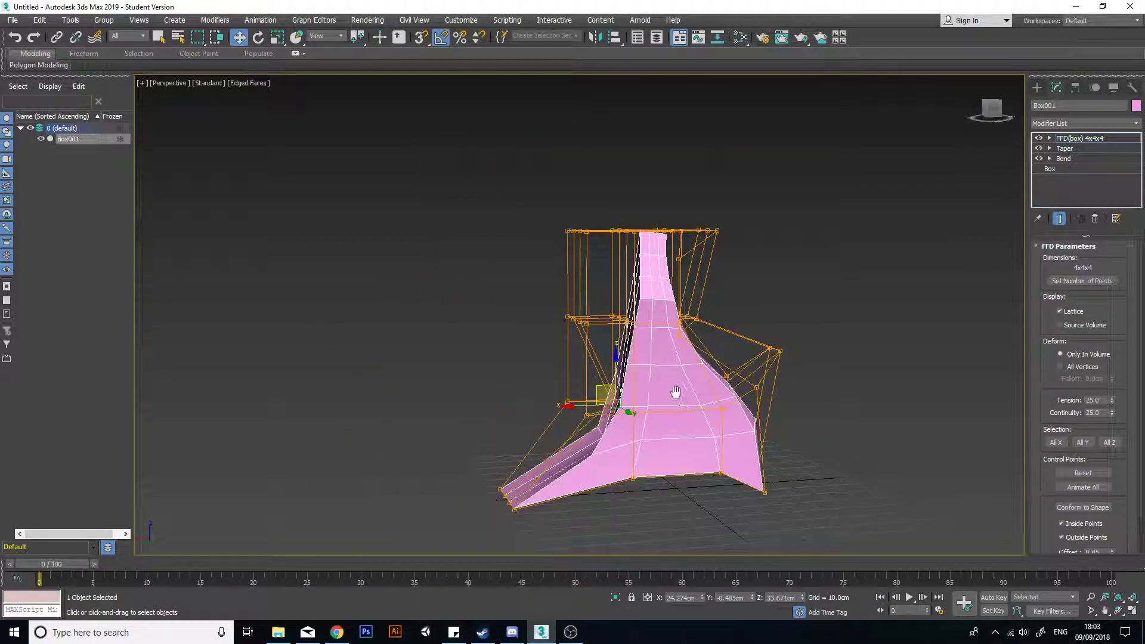
{"action": "left_click", "coordinate": [1137, 123]}
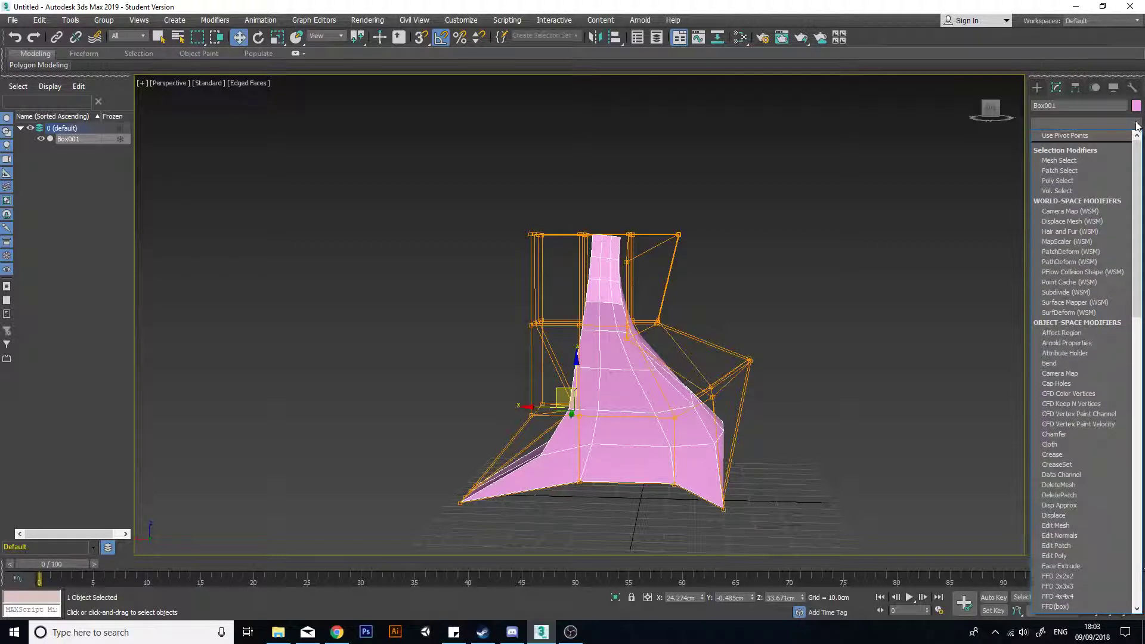
{"action": "type", "text": "po"}
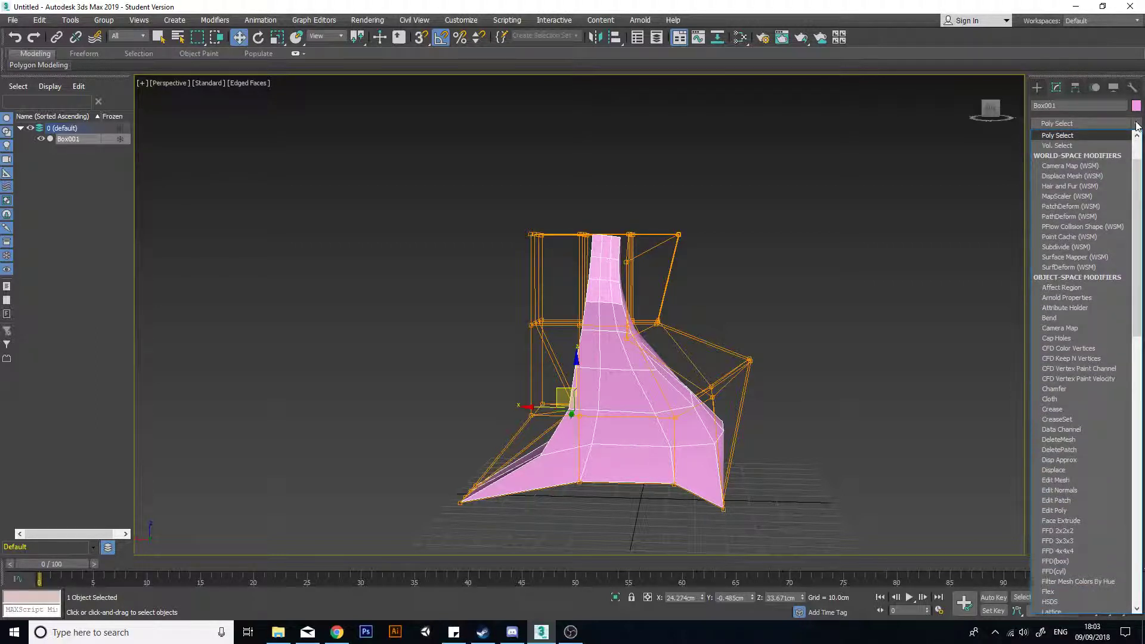
{"action": "key", "text": "Return"}
{"action": "middle_click_drag", "start_coordinate": [486, 431], "coordinate": [781, 410], "text": "alt"}
{"action": "left_click", "coordinate": [1097, 261]}
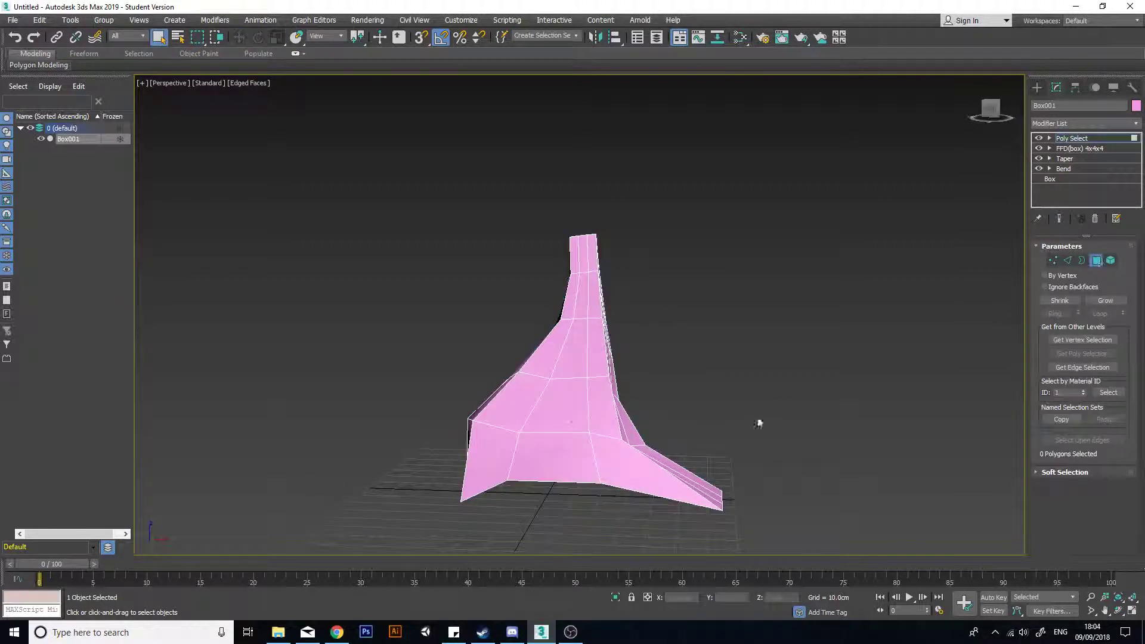
Step: Select the six polygons in the two lowest rows on the wide side of the deformed box
{"action": "left_click", "coordinate": [530, 410]}
{"action": "left_click", "coordinate": [560, 413], "text": "ctrl"}
{"action": "left_click", "coordinate": [595, 407], "text": "ctrl"}
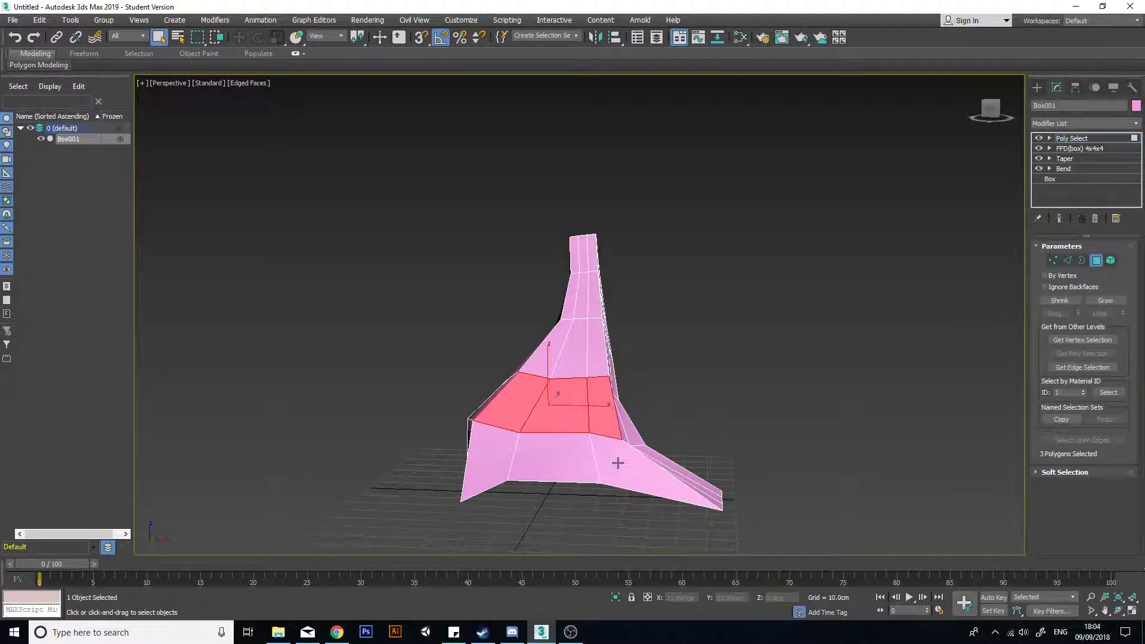
{"action": "left_click", "coordinate": [619, 463], "text": "ctrl"}
{"action": "left_click", "coordinate": [511, 458], "text": "ctrl"}
{"action": "left_click", "coordinate": [486, 450], "text": "ctrl"}
Step: Apply a Face Extrude modifier to the selected polygons and set its extrusion amount to 18.09
{"action": "middle_click_drag", "start_coordinate": [486, 450], "coordinate": [783, 413], "text": "alt"}
{"action": "middle_click_drag", "start_coordinate": [774, 353], "coordinate": [582, 334], "text": "alt"}
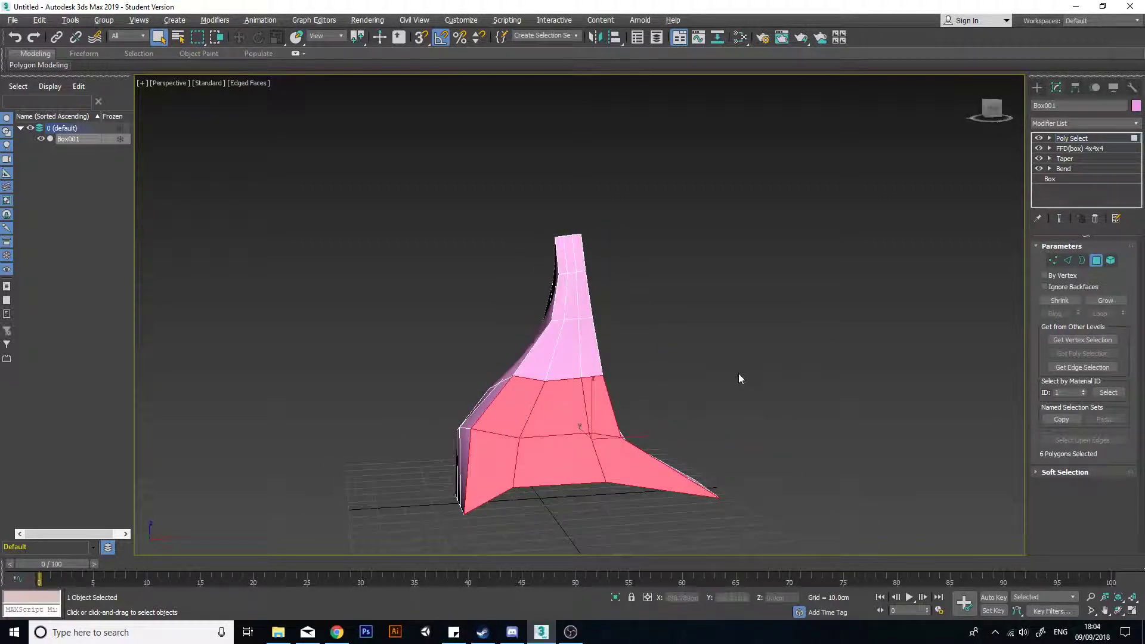
{"action": "middle_click_drag", "start_coordinate": [738, 378], "coordinate": [615, 314], "text": "alt"}
{"action": "middle_click_drag", "start_coordinate": [634, 387], "coordinate": [735, 398], "text": "alt"}
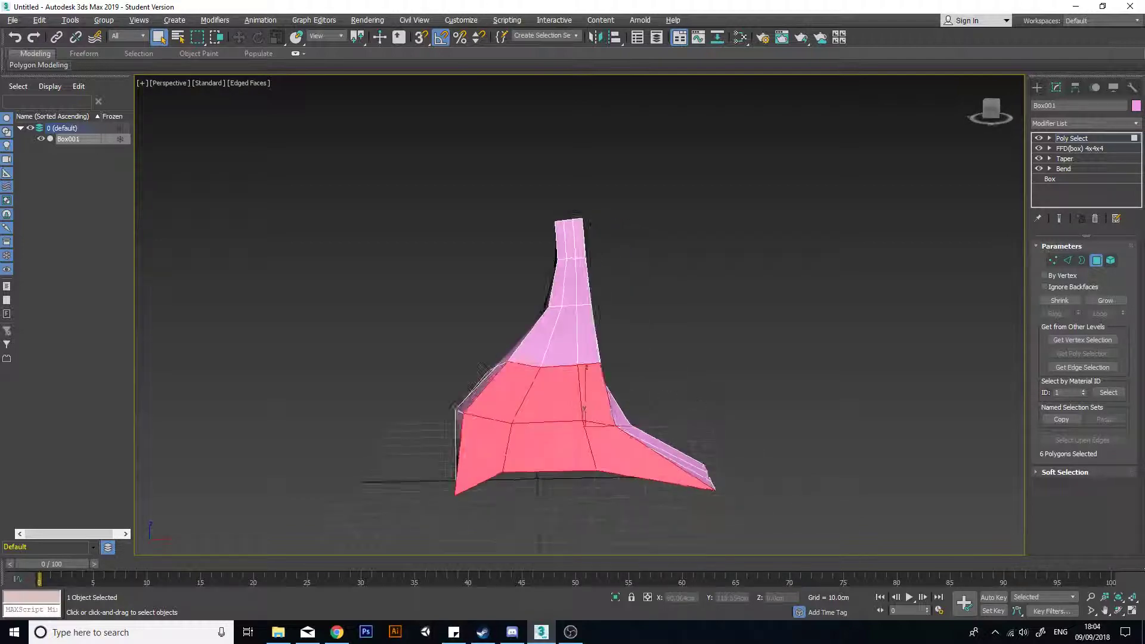
{"action": "middle_click_drag", "start_coordinate": [595, 406], "coordinate": [538, 394]}
{"action": "scroll", "coordinate": [602, 391], "scroll_direction": "up", "scroll_amount": 3}
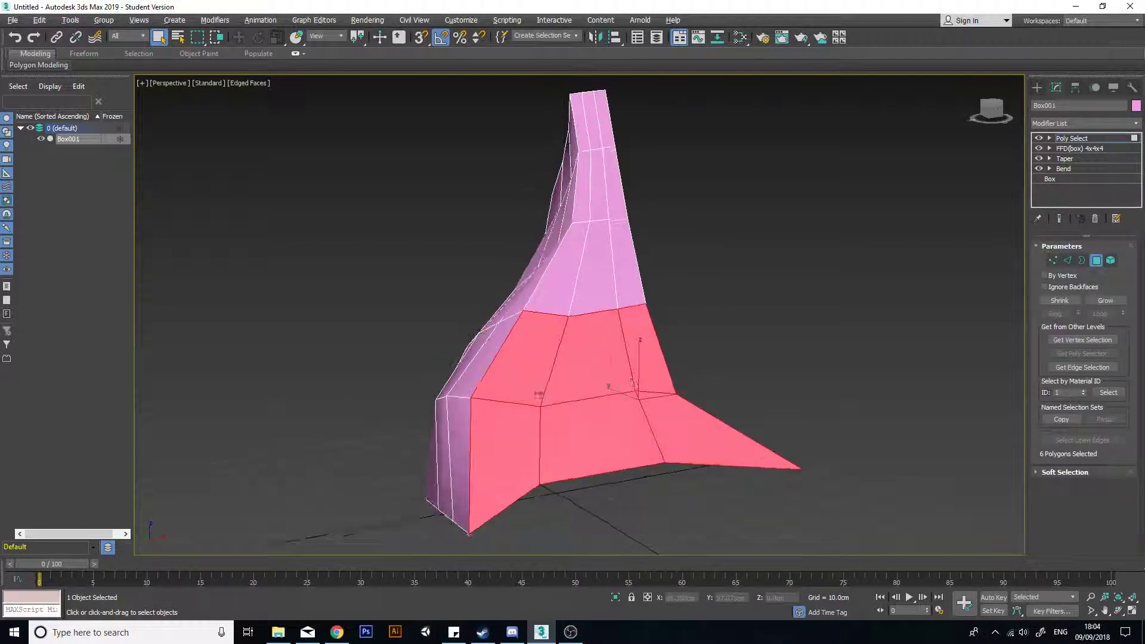
{"action": "left_click", "coordinate": [1136, 123]}
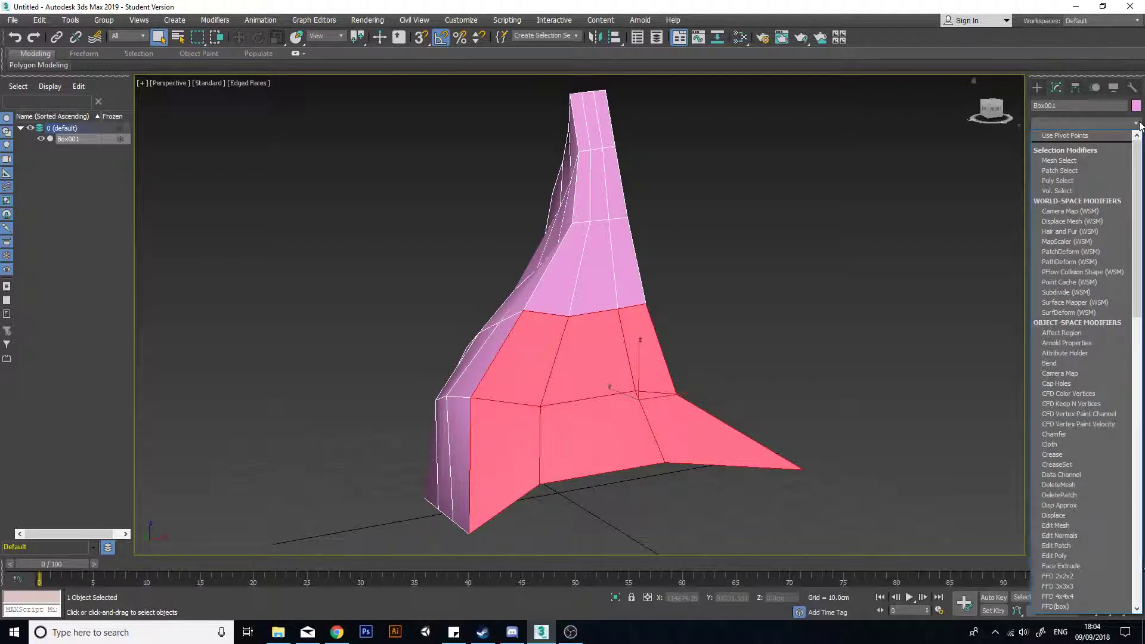
{"action": "key", "text": "f"}
{"action": "key", "text": "Return"}
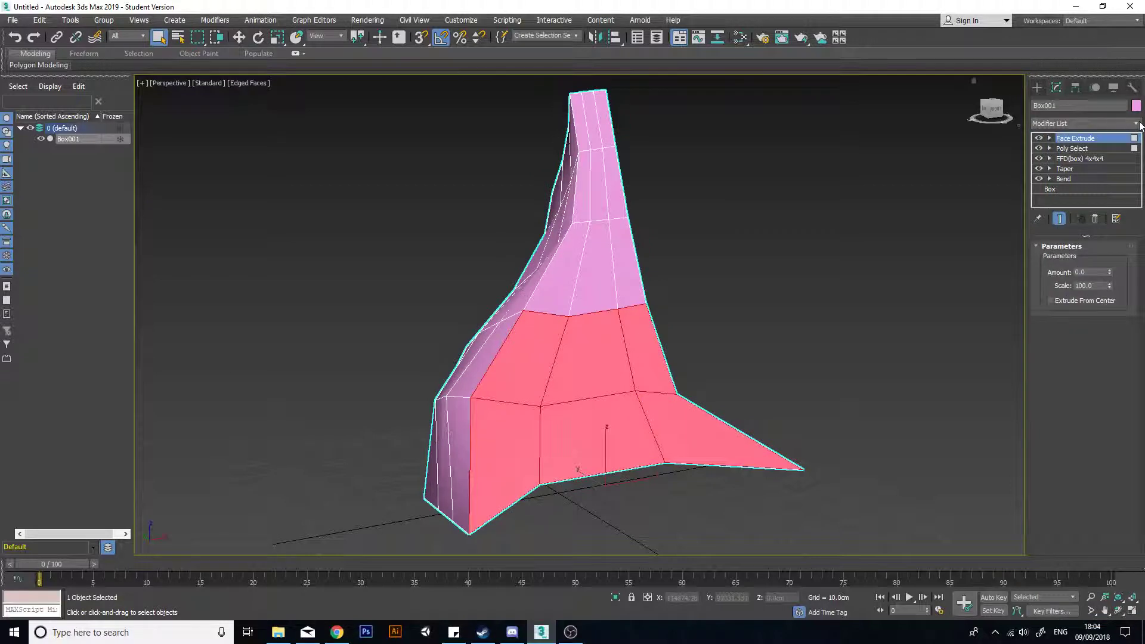
{"action": "left_click_drag", "start_coordinate": [1112, 278], "coordinate": [1113, 258]}
{"action": "scroll", "coordinate": [782, 437], "scroll_direction": "up", "scroll_amount": 2}
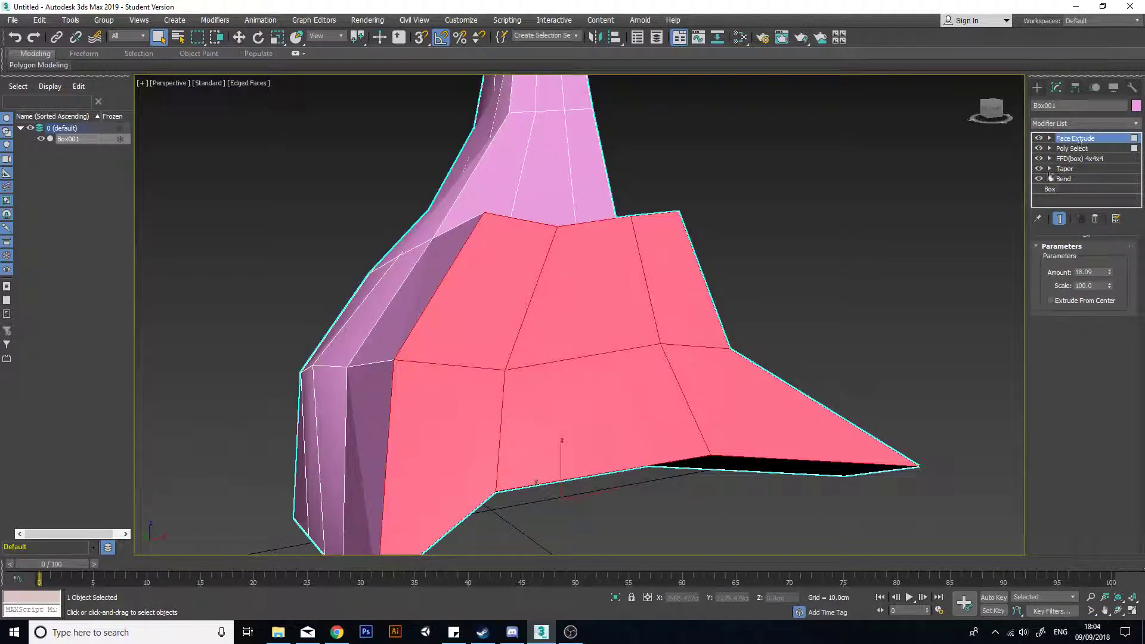
{"action": "middle_click_drag", "start_coordinate": [667, 332], "coordinate": [652, 307]}
{"action": "scroll", "coordinate": [652, 306], "scroll_direction": "down", "scroll_amount": 2}
{"action": "middle_click_drag", "start_coordinate": [618, 355], "coordinate": [669, 357], "text": "alt"}
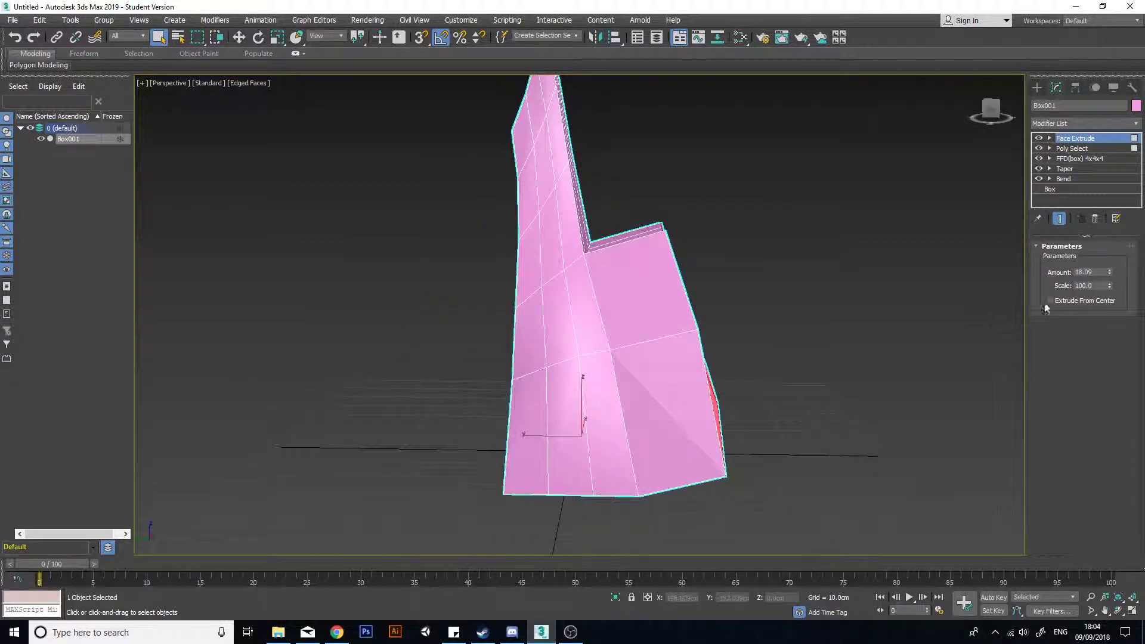
Step: Increase the Face Extrude amount to 29.668 and inspect the extruded polygons from several angles
{"action": "left_click_drag", "start_coordinate": [1111, 273], "coordinate": [1107, 231]}
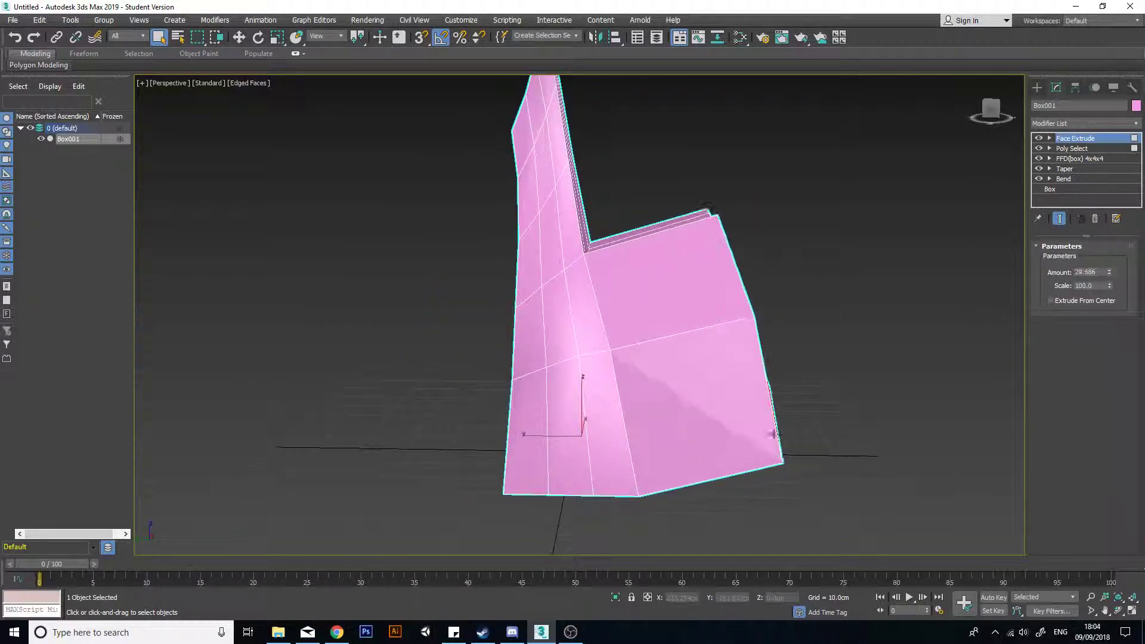
{"action": "middle_click_drag", "start_coordinate": [774, 434], "coordinate": [647, 415], "text": "alt"}
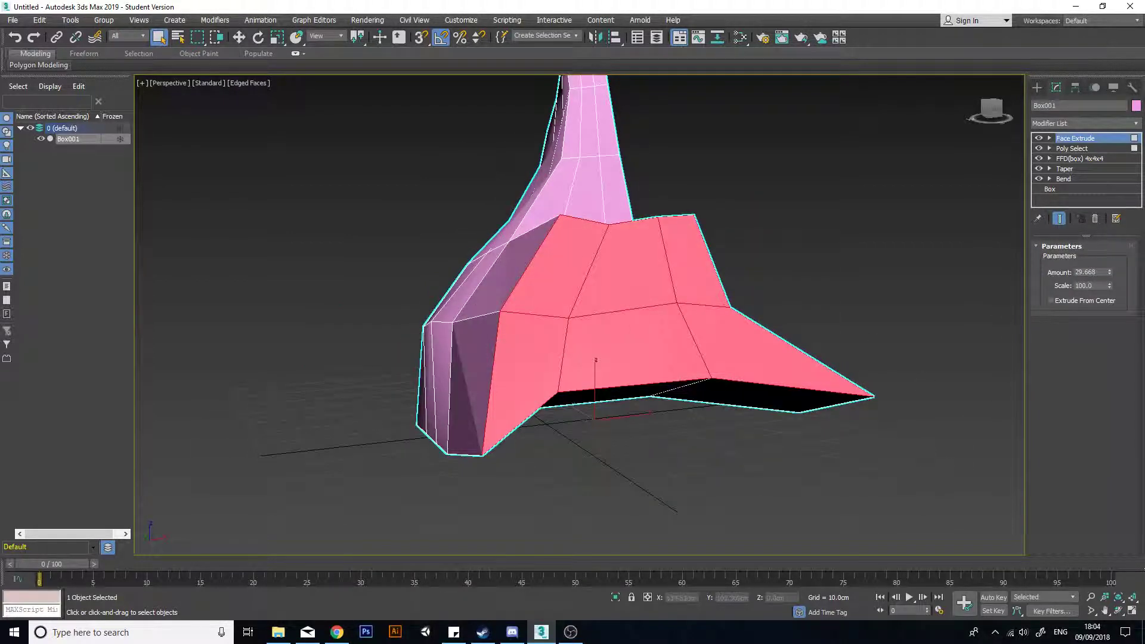
{"action": "middle_click_drag", "start_coordinate": [578, 310], "coordinate": [672, 291], "text": "alt"}
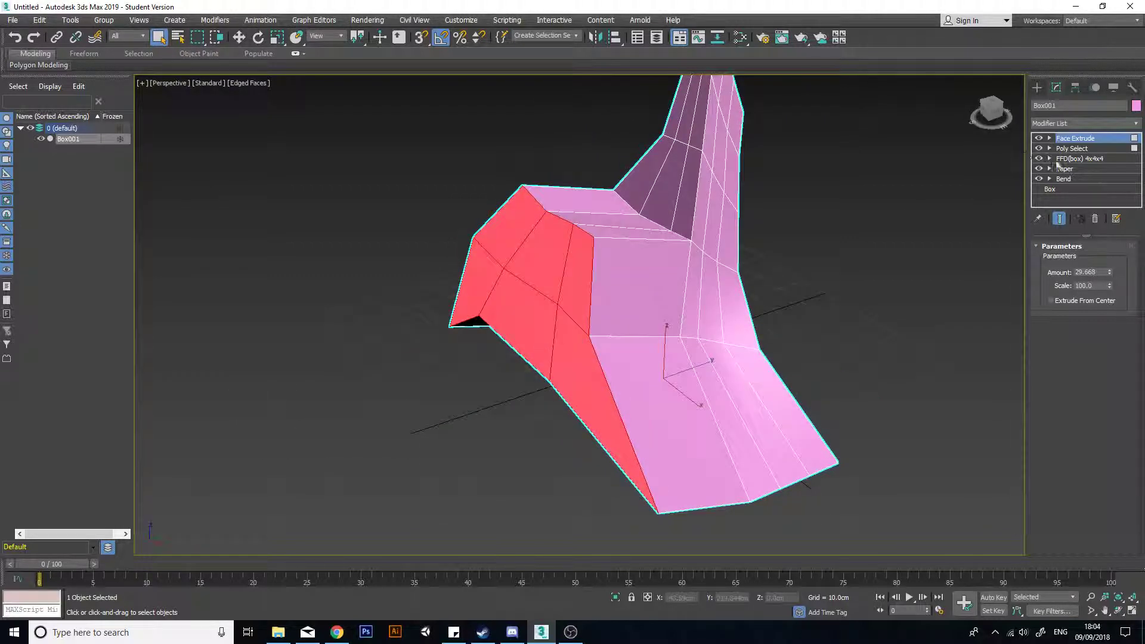
Step: Toggle the Poly Select modifier off and on, and switch Extrude From Center on and off to compare their effects
{"action": "left_click", "coordinate": [1041, 149]}
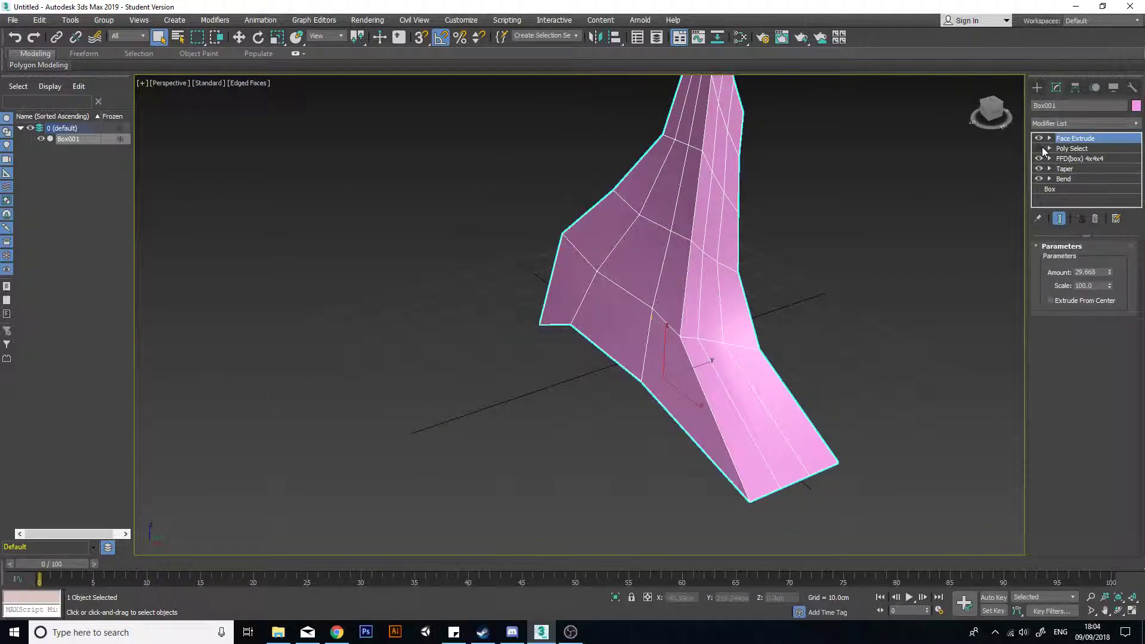
{"action": "left_click", "coordinate": [1041, 149]}
{"action": "middle_click_drag", "start_coordinate": [597, 323], "coordinate": [667, 339], "text": "alt"}
{"action": "scroll", "coordinate": [775, 325], "scroll_direction": "down", "scroll_amount": 3}
{"action": "left_click", "coordinate": [1049, 300]}
{"action": "left_click", "coordinate": [1050, 301]}
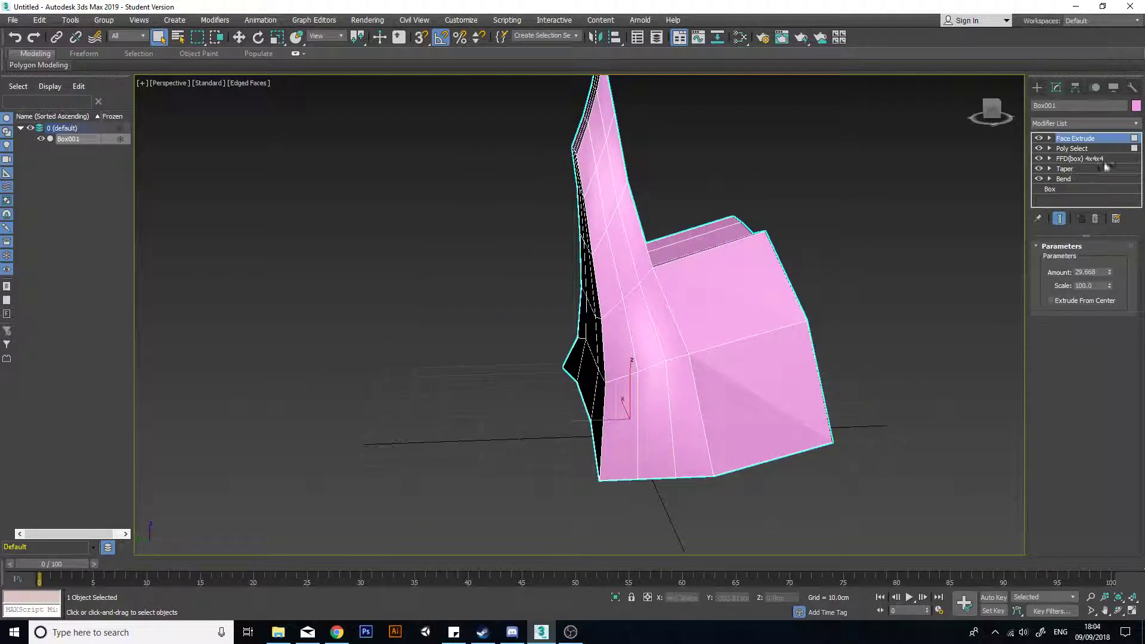
Step: Add a Melt modifier on top of Face Extrude and set its melt amount to 42.0
{"action": "left_click", "coordinate": [1135, 125]}
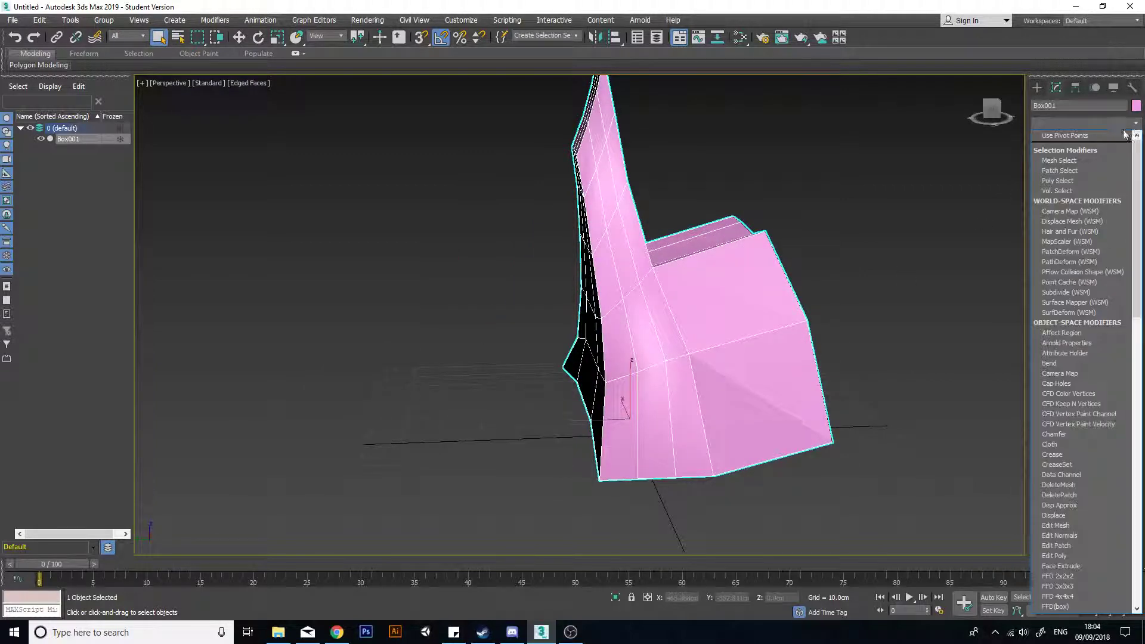
{"action": "scroll", "coordinate": [1125, 135], "scroll_direction": "down", "scroll_amount": 18}
{"action": "left_click", "coordinate": [1125, 134]}
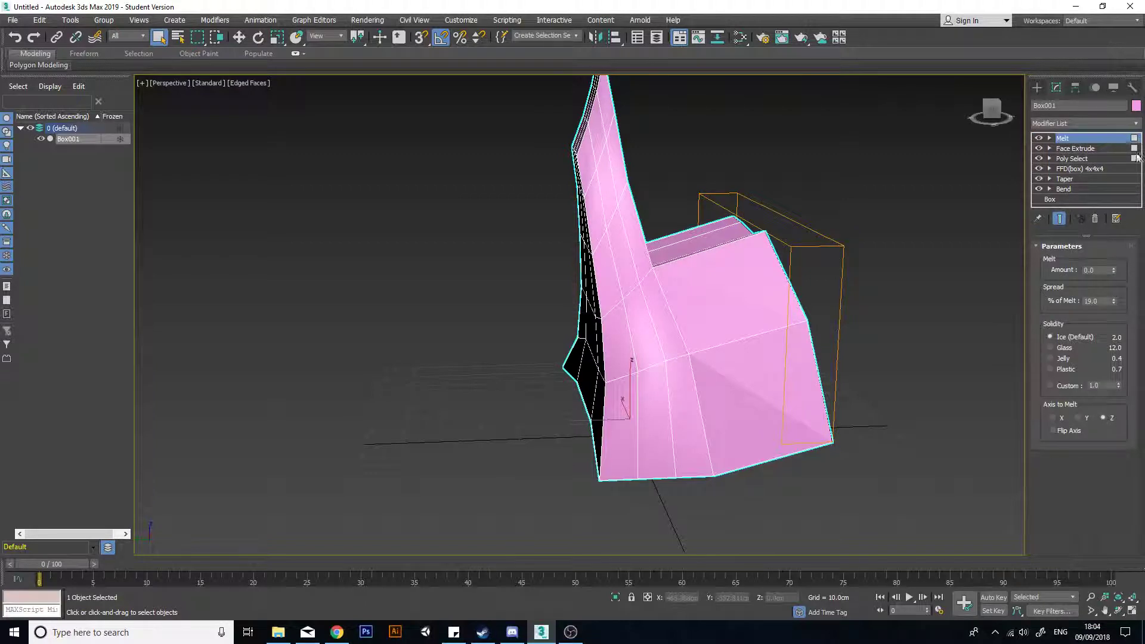
{"action": "middle_click_drag", "start_coordinate": [876, 291], "coordinate": [805, 309], "text": "alt"}
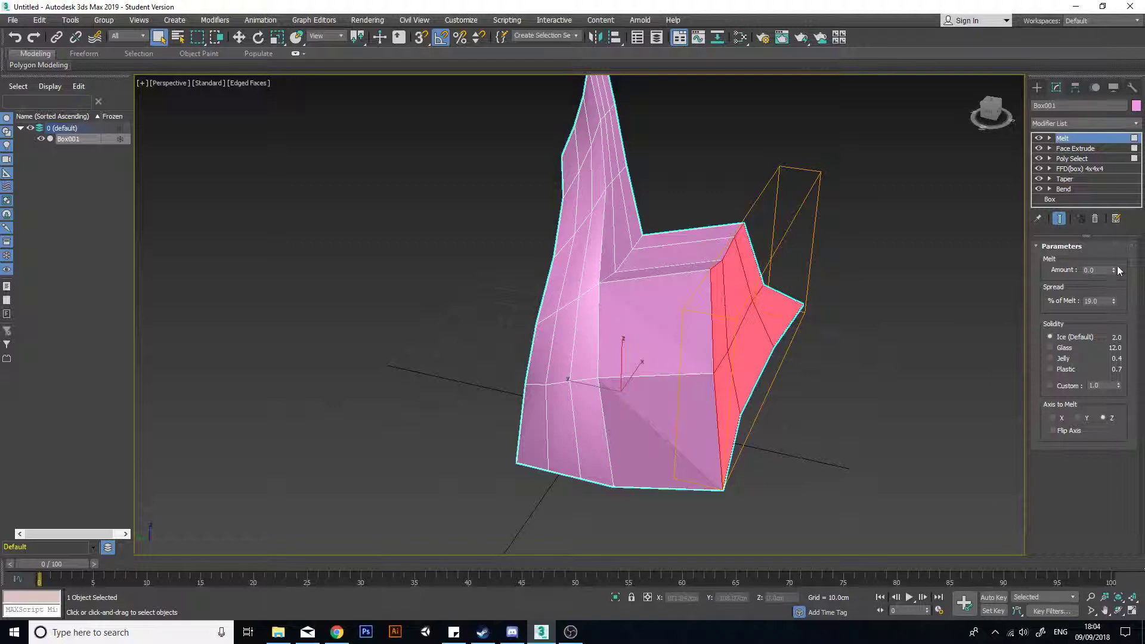
{"action": "left_click_drag", "start_coordinate": [1113, 270], "coordinate": [1091, 242]}
{"action": "middle_click_drag", "start_coordinate": [775, 334], "coordinate": [731, 352], "text": "alt"}
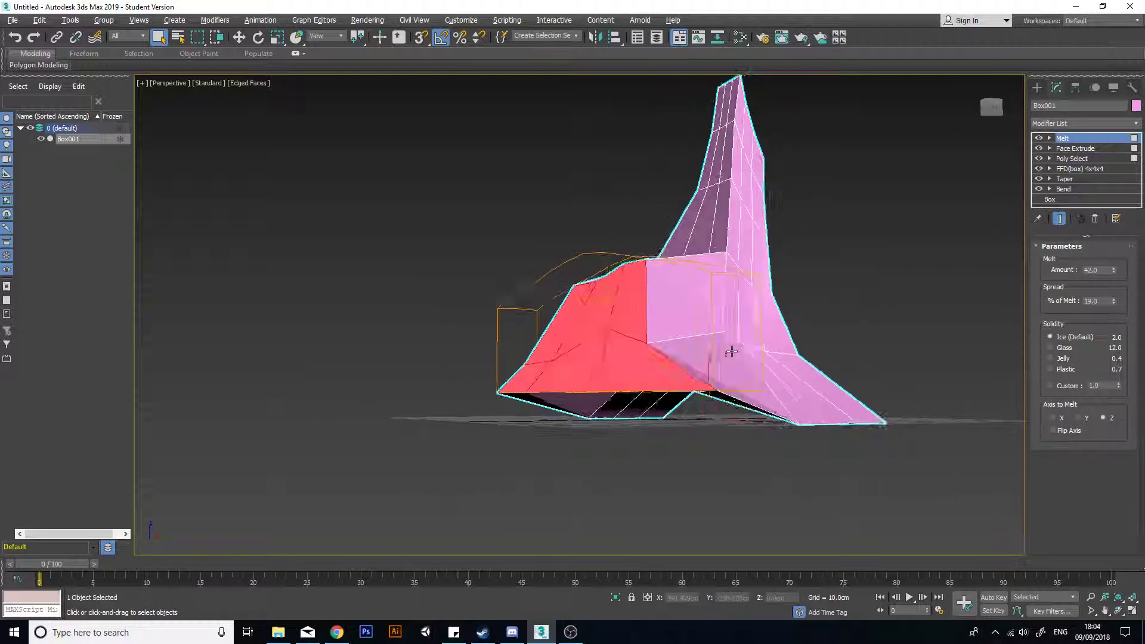
Step: Activate the Melt modifier's gizmo and move it down by about 7.6 cm along Z
{"action": "left_click", "coordinate": [1050, 138]}
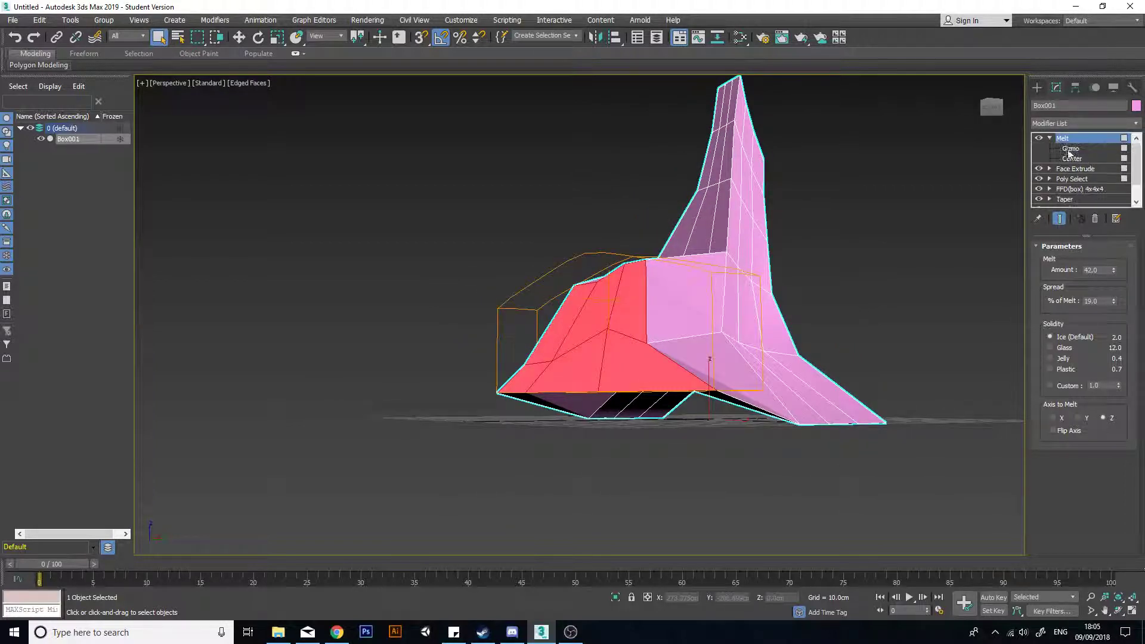
{"action": "left_click", "coordinate": [1070, 149]}
{"action": "left_click_drag", "start_coordinate": [606, 264], "coordinate": [609, 294]}
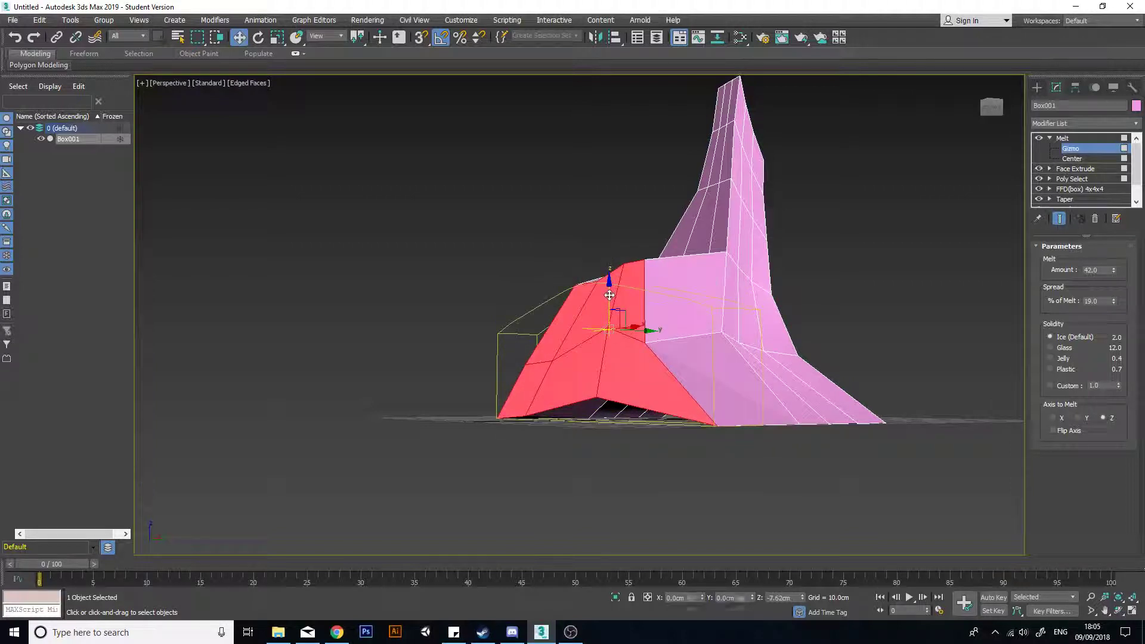
Step: Expand Face Extrude and Poly Select in the modifier stack to examine their sub-object levels, and collapse both entries
{"action": "scroll", "coordinate": [1075, 160], "scroll_direction": "down", "scroll_amount": 3}
{"action": "left_click", "coordinate": [1050, 160]}
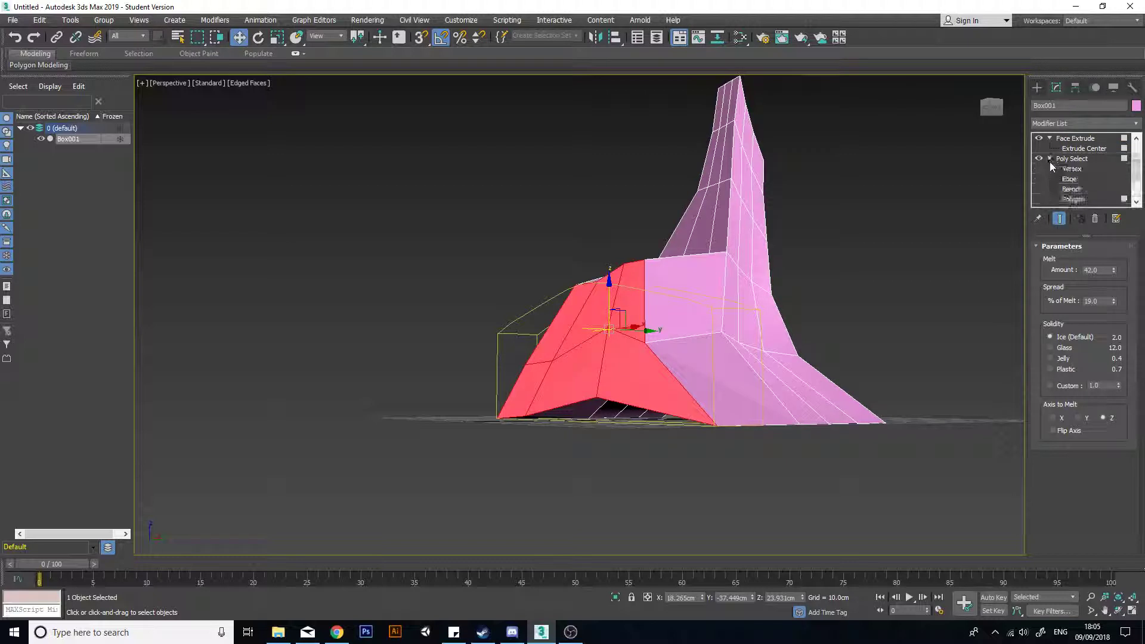
{"action": "scroll", "coordinate": [1063, 169], "scroll_direction": "down", "scroll_amount": 1}
{"action": "scroll", "coordinate": [1064, 170], "scroll_direction": "down", "scroll_amount": 2}
{"action": "scroll", "coordinate": [1073, 178], "scroll_direction": "up", "scroll_amount": 2}
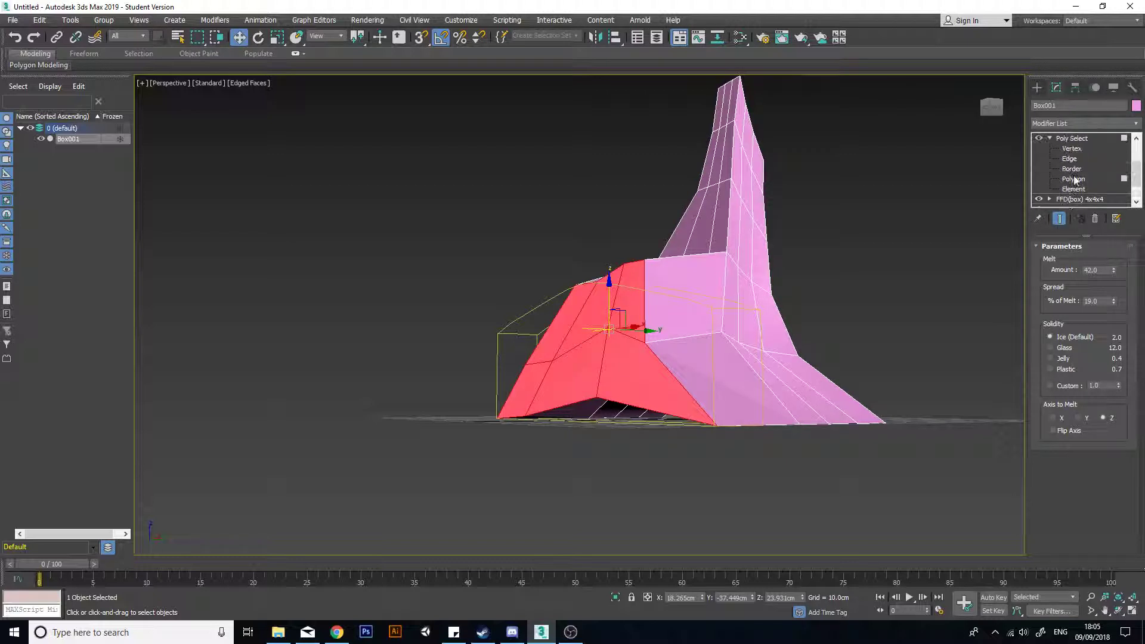
{"action": "left_click", "coordinate": [1050, 168]}
{"action": "left_click", "coordinate": [1050, 159]}
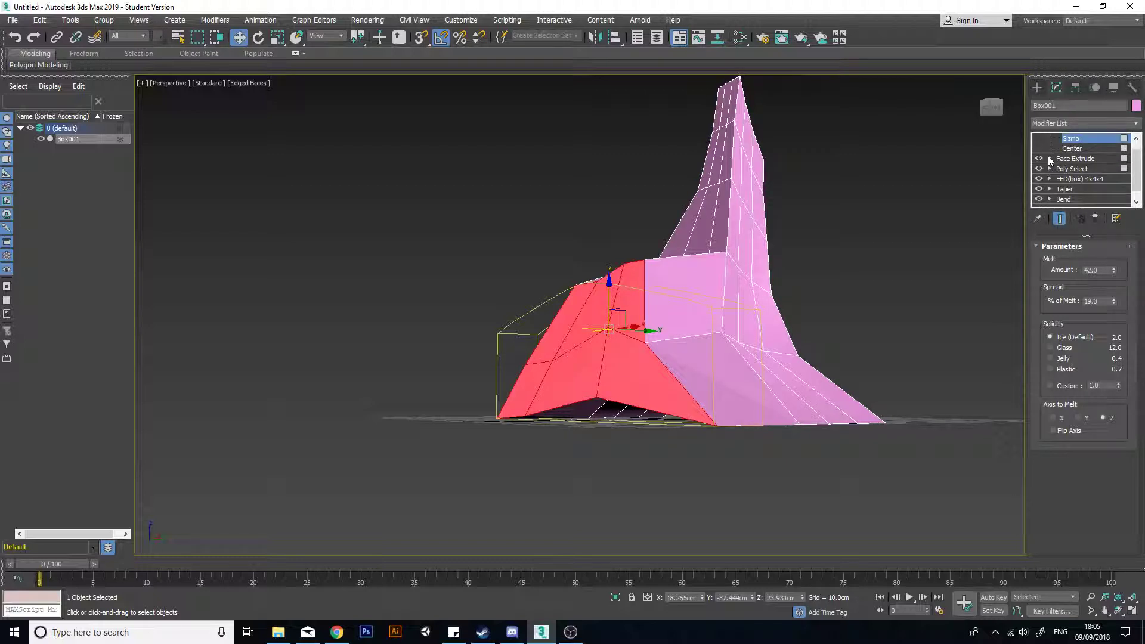
{"action": "scroll", "coordinate": [1053, 176], "scroll_direction": "up", "scroll_amount": 1}
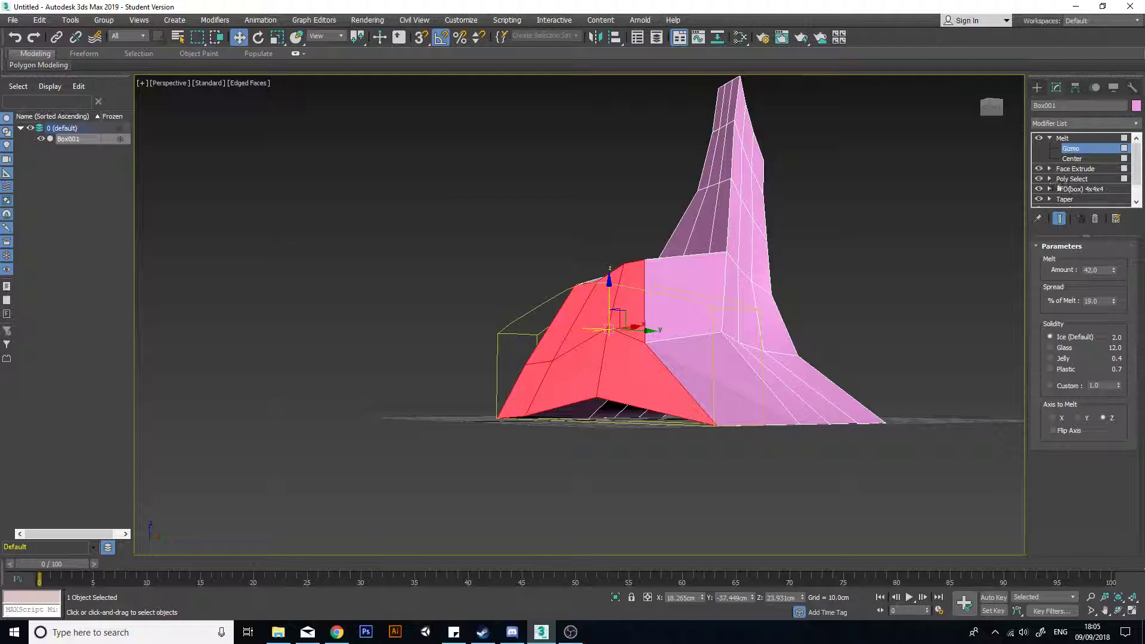
Step: Lower the Melt gizmo by about another 0.6 cm along Z and set the melt amount to 62.0
{"action": "middle_click_drag", "start_coordinate": [632, 323], "coordinate": [681, 323], "text": "alt"}
{"action": "left_click_drag", "start_coordinate": [609, 281], "coordinate": [610, 284]}
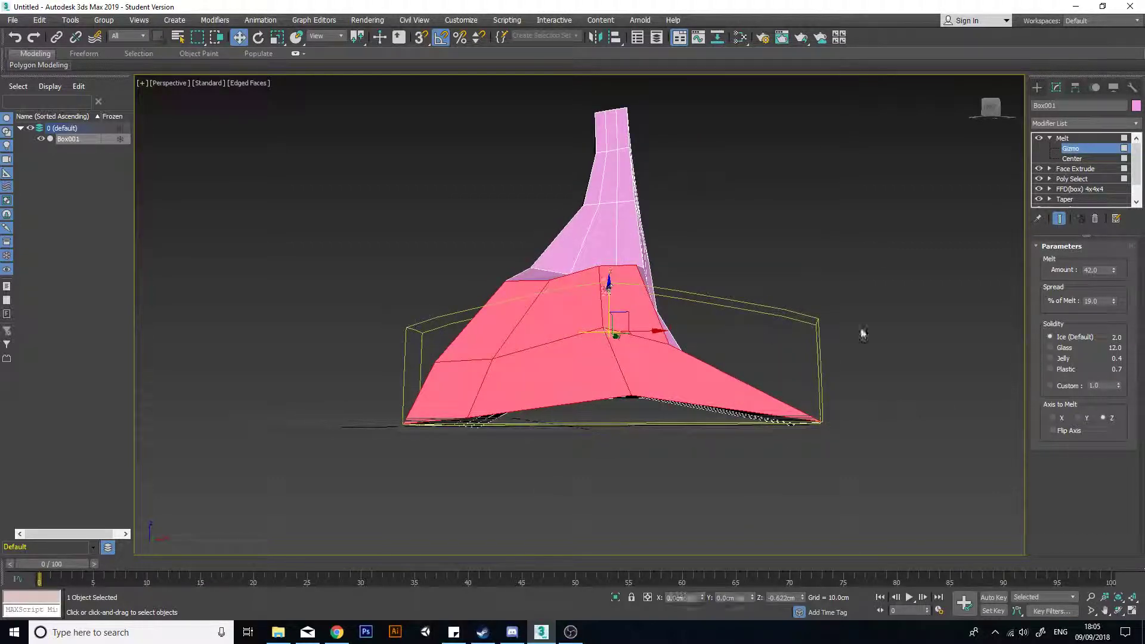
{"action": "left_click", "coordinate": [1050, 138]}
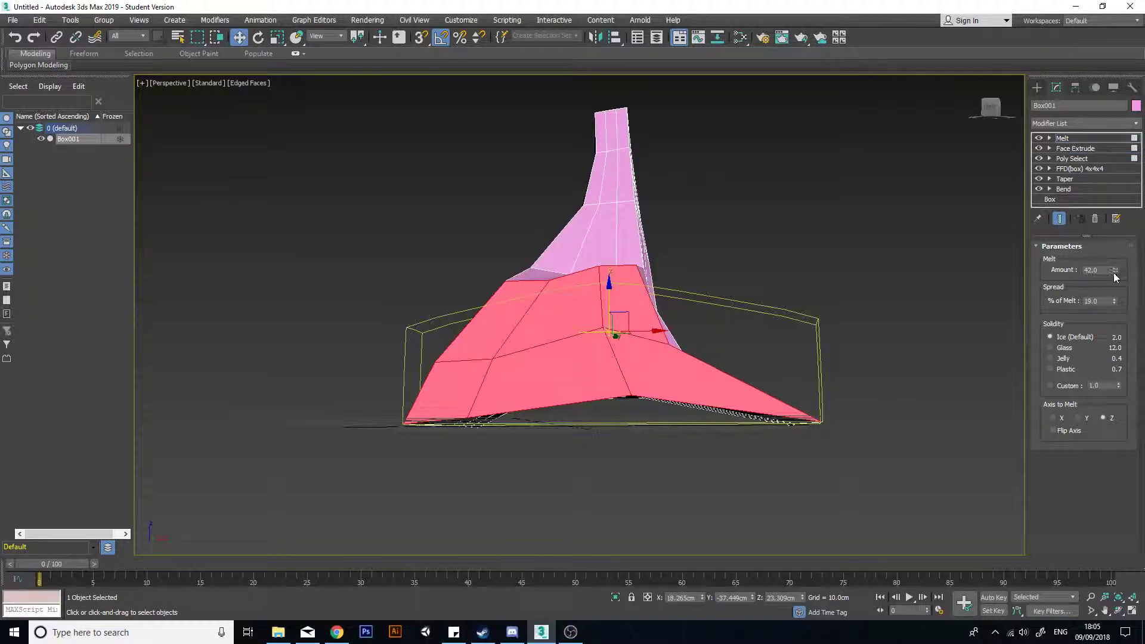
{"action": "mouse_move", "coordinate": [1115, 272]}
{"action": "left_mouse_down"}
{"action": "mouse_move", "coordinate": [1110, 247]}
{"action": "mouse_move", "coordinate": [1108, 259]}
{"action": "left_mouse_up"}
{"action": "middle_click_drag", "start_coordinate": [820, 363], "coordinate": [786, 370], "text": "alt"}
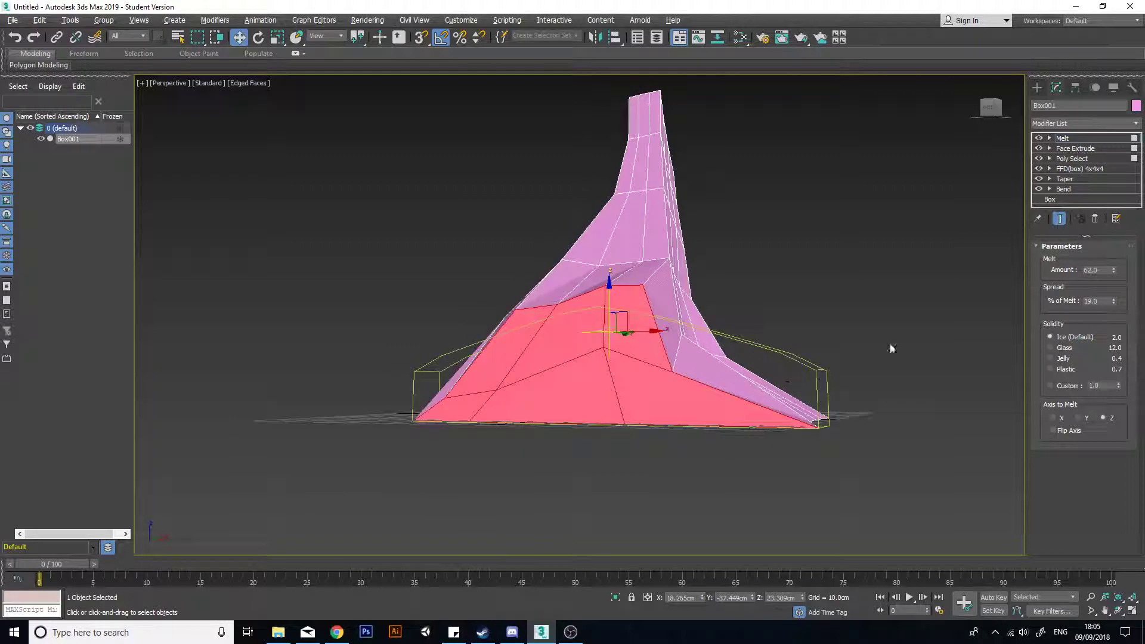
{"action": "middle_click_drag", "start_coordinate": [822, 322], "coordinate": [931, 320], "text": "alt"}
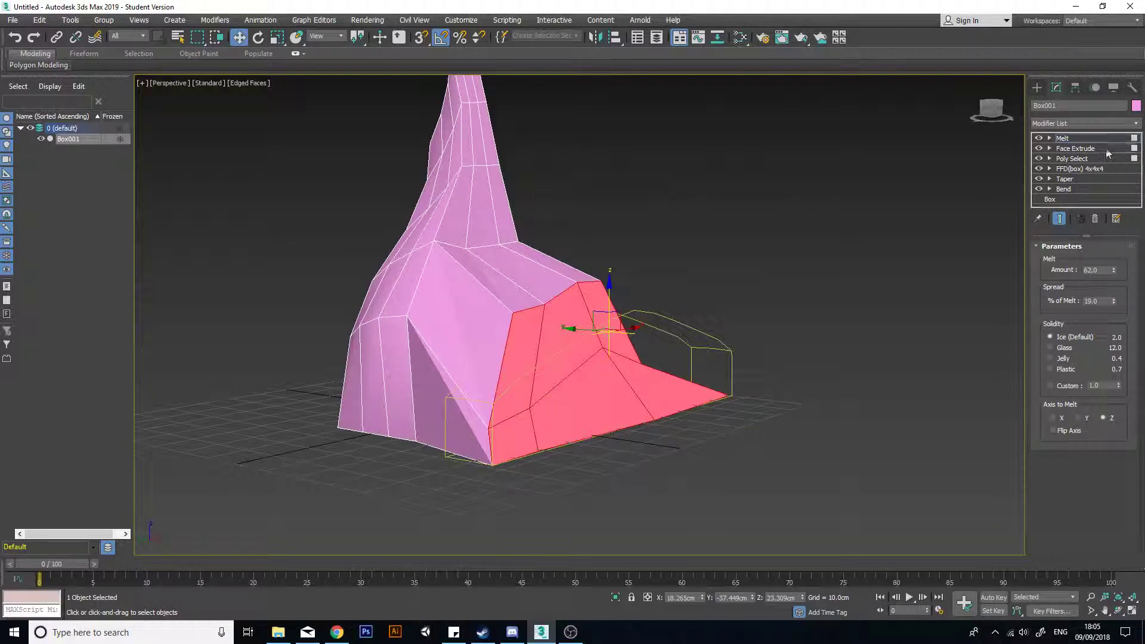
Step: Insert a second Poly Select modifier between Face Extrude and Melt in the stack
{"action": "left_click", "coordinate": [1075, 148]}
{"action": "left_click", "coordinate": [1137, 126]}
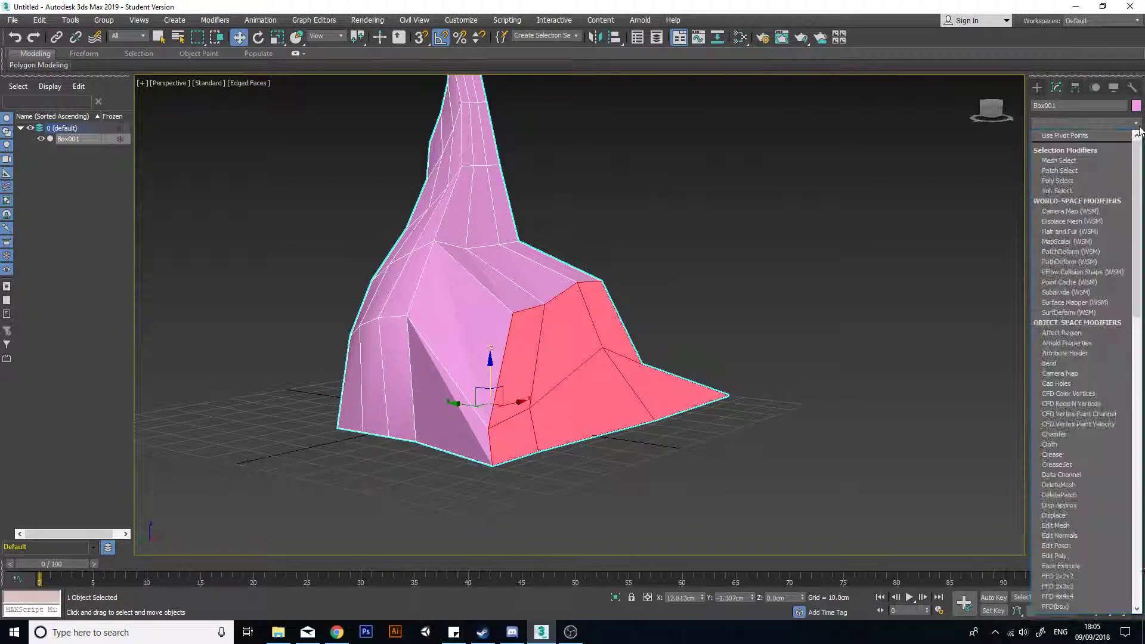
{"action": "key", "text": "p"}
{"action": "key", "text": "p"}
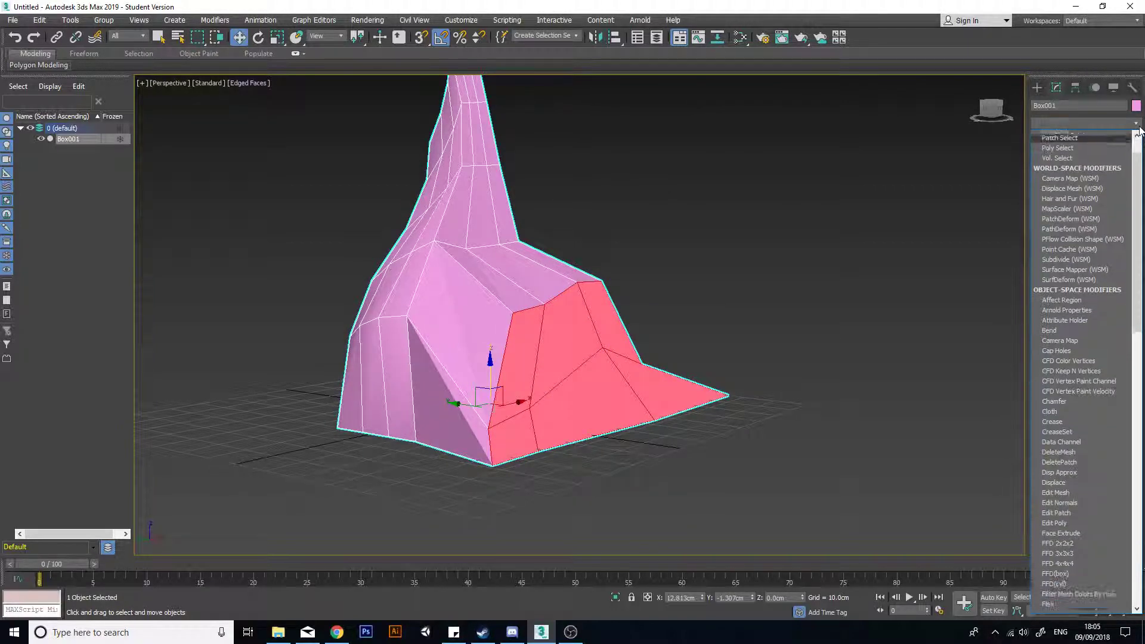
{"action": "key", "text": "Return"}
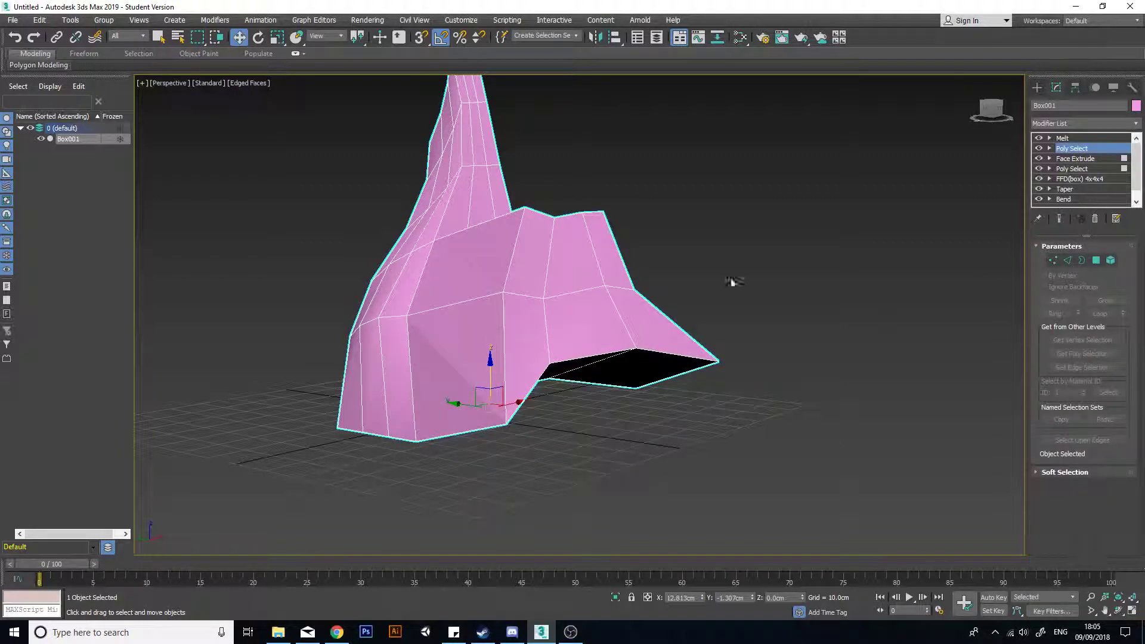
Step: Toggle the upper Poly Select off and on with Melt current to compare melting the extruded faces with melting the whole object
{"action": "left_click", "coordinate": [1077, 140]}
{"action": "middle_click_drag", "start_coordinate": [704, 347], "coordinate": [623, 300], "text": "alt"}
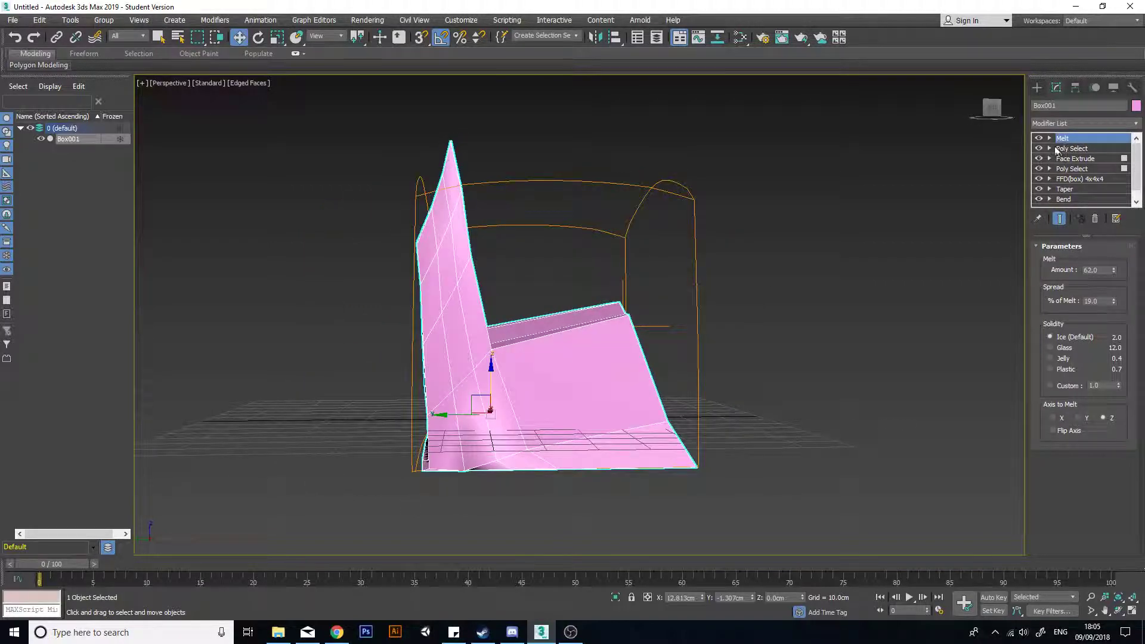
{"action": "middle_click_drag", "start_coordinate": [690, 319], "coordinate": [675, 382], "text": "alt"}
{"action": "left_click", "coordinate": [1039, 148]}
{"action": "middle_click_drag", "start_coordinate": [873, 272], "coordinate": [779, 238], "text": "alt"}
{"action": "middle_click_drag", "start_coordinate": [794, 307], "coordinate": [712, 330], "text": "alt"}
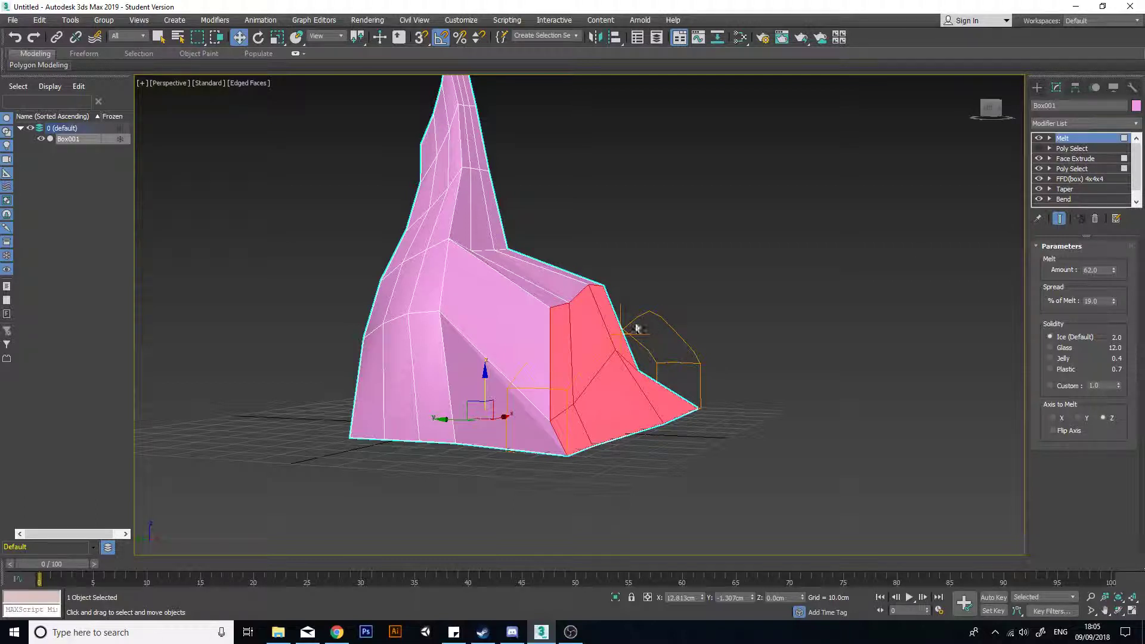
{"action": "middle_click_drag", "start_coordinate": [637, 328], "coordinate": [642, 295], "text": "alt"}
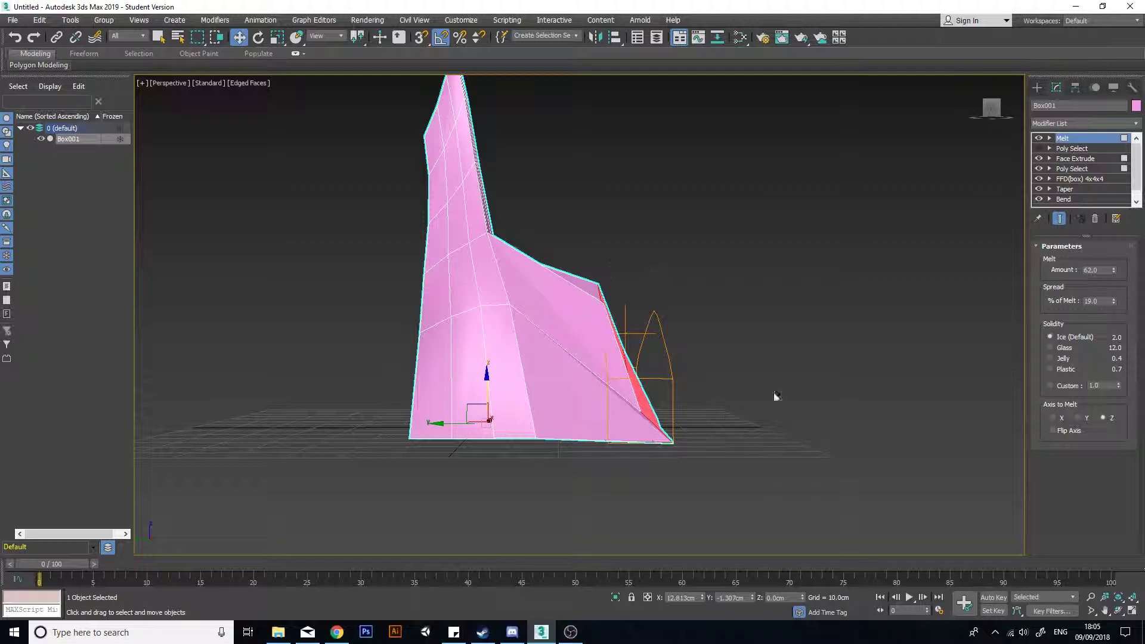
{"action": "middle_click_drag", "start_coordinate": [777, 396], "coordinate": [755, 395], "text": "alt"}
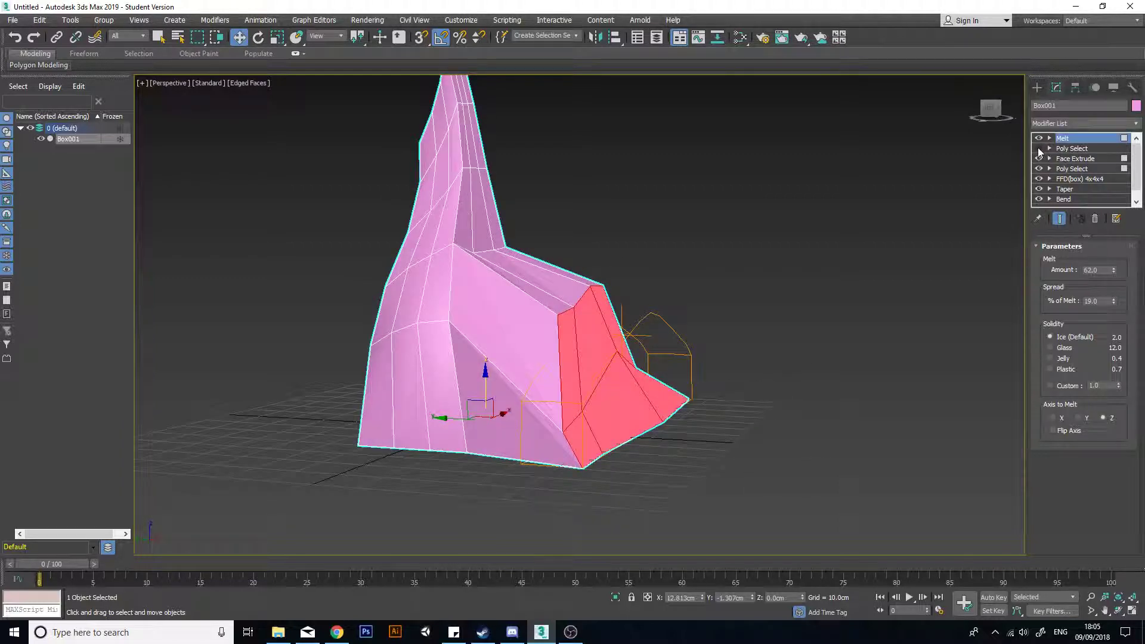
{"action": "left_click", "coordinate": [1039, 149]}
{"action": "middle_click_drag", "start_coordinate": [558, 347], "coordinate": [597, 322], "text": "alt"}
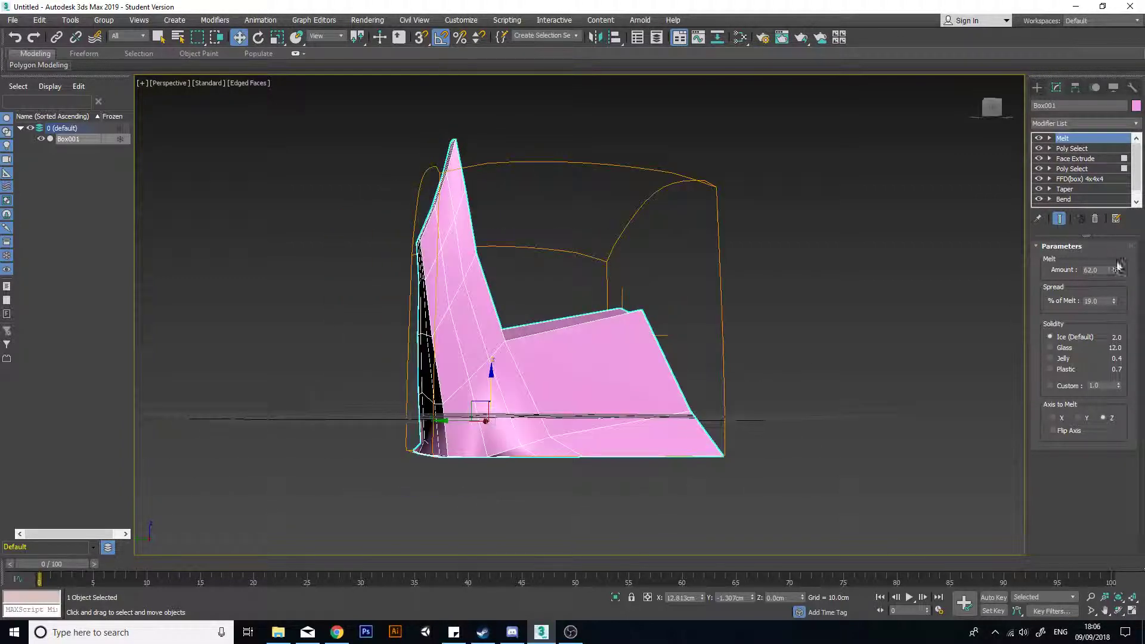
Step: Set the Melt amount to 90.0 and disable the upper Poly Select modifier
{"action": "left_click_drag", "start_coordinate": [1117, 273], "coordinate": [1084, 218]}
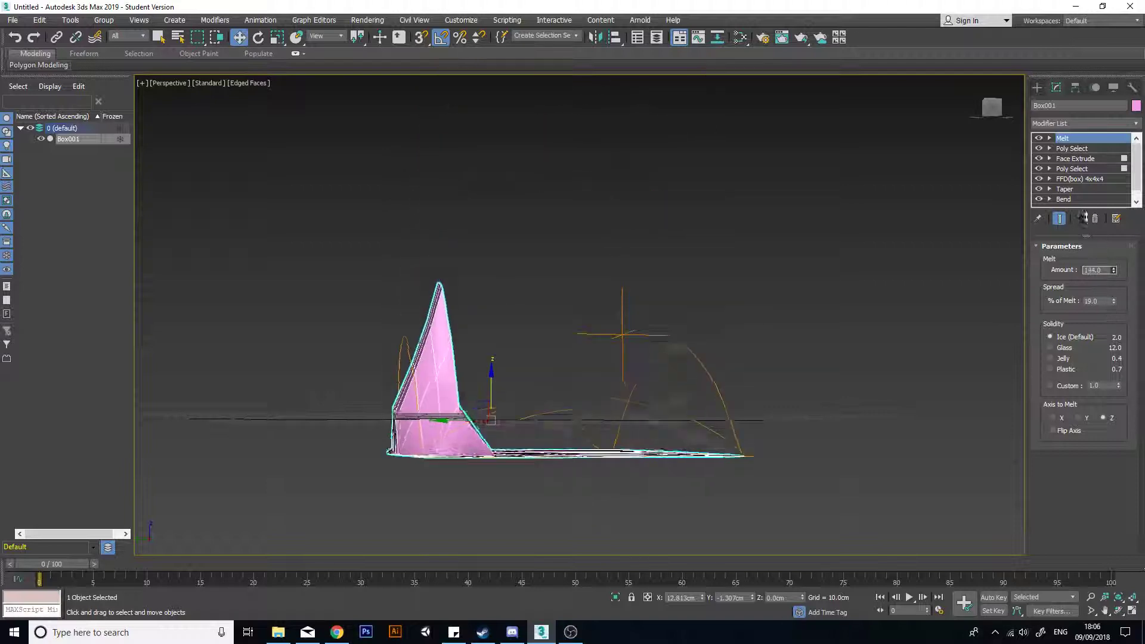
{"action": "left_click_drag", "start_coordinate": [1067, 177], "coordinate": [1043, 254]}
{"action": "left_click", "coordinate": [1039, 148]}
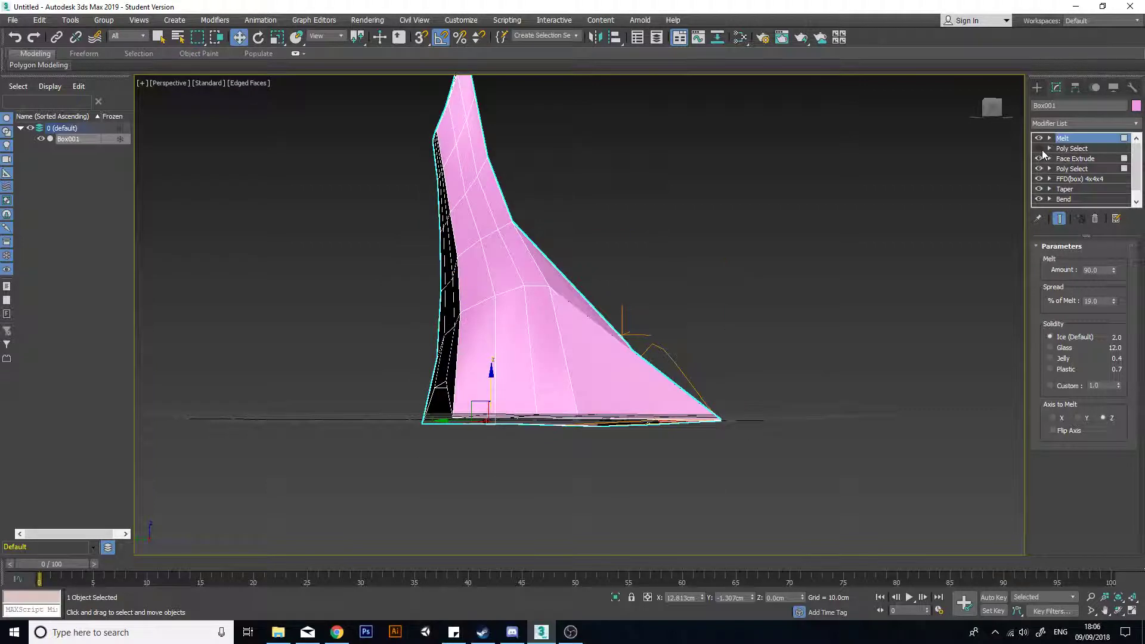
{"action": "middle_click_drag", "start_coordinate": [770, 332], "coordinate": [679, 364], "text": "alt"}
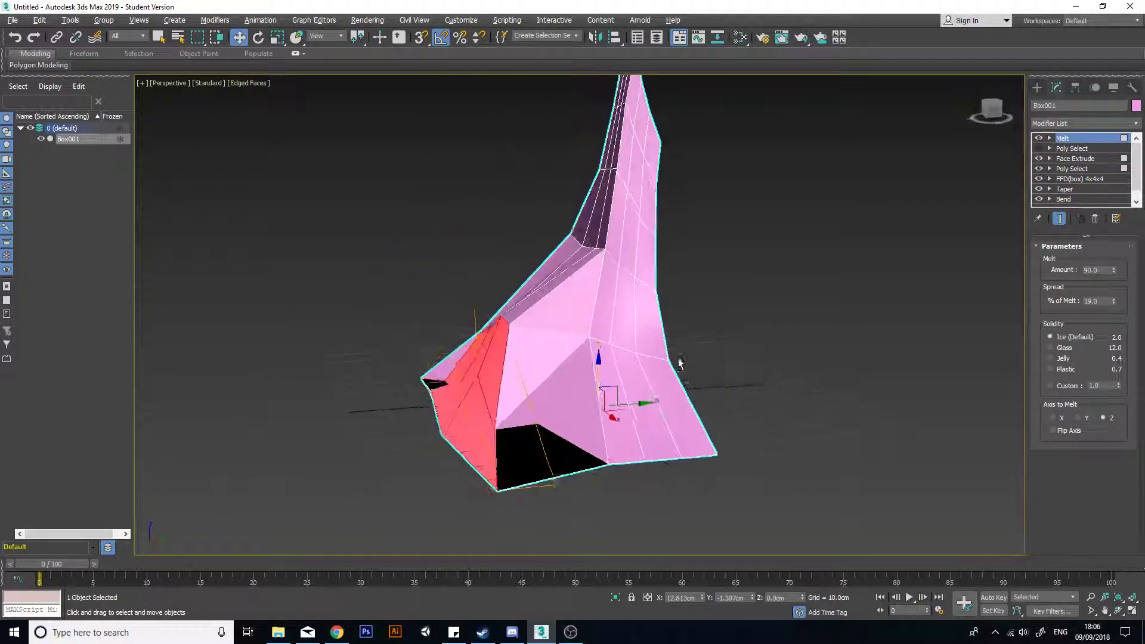
{"action": "middle_click_drag", "start_coordinate": [750, 320], "coordinate": [821, 332], "text": "alt"}
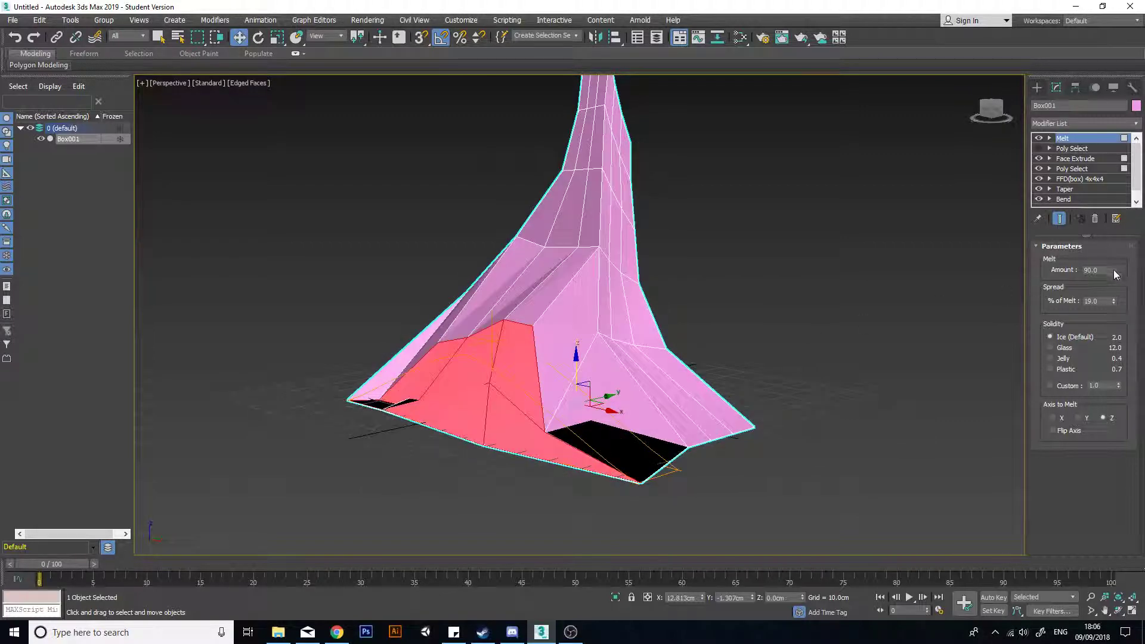
Step: Set the Melt amount to 72.0 and check the melted faces from several sides
{"action": "left_click_drag", "start_coordinate": [1113, 270], "coordinate": [1115, 312]}
{"action": "middle_click_drag", "start_coordinate": [547, 389], "coordinate": [491, 393], "text": "alt"}
{"action": "scroll", "coordinate": [478, 440], "scroll_direction": "up", "scroll_amount": 4}
{"action": "middle_click_drag", "start_coordinate": [395, 208], "coordinate": [644, 371], "text": "alt"}
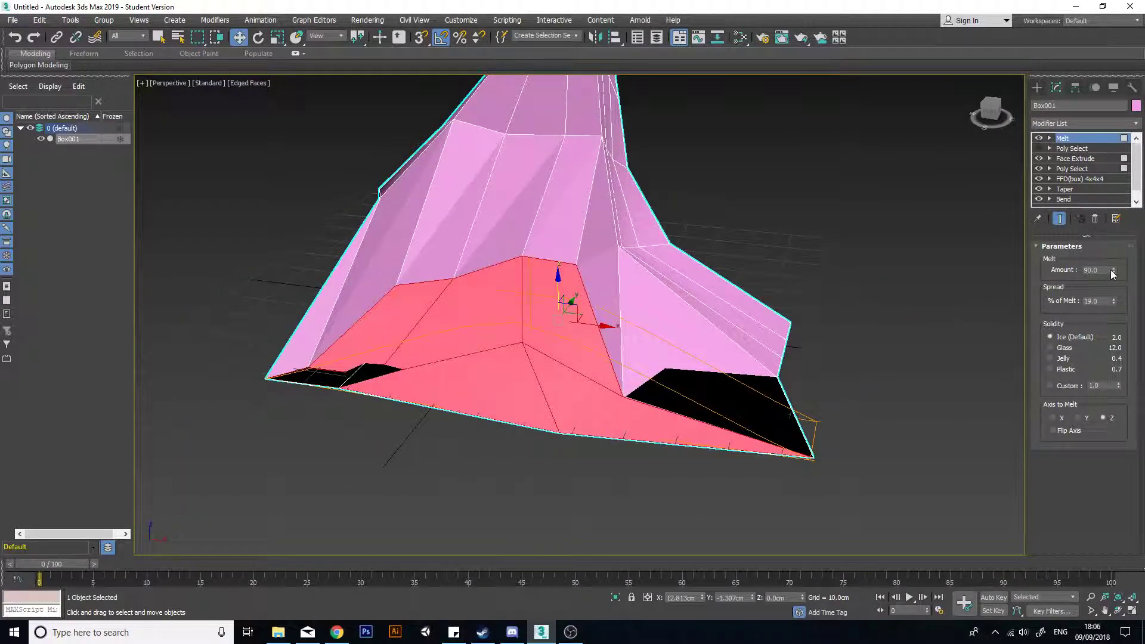
{"action": "left_click_drag", "start_coordinate": [1112, 271], "coordinate": [1117, 278]}
{"action": "middle_click_drag", "start_coordinate": [650, 314], "coordinate": [683, 340], "text": "alt"}
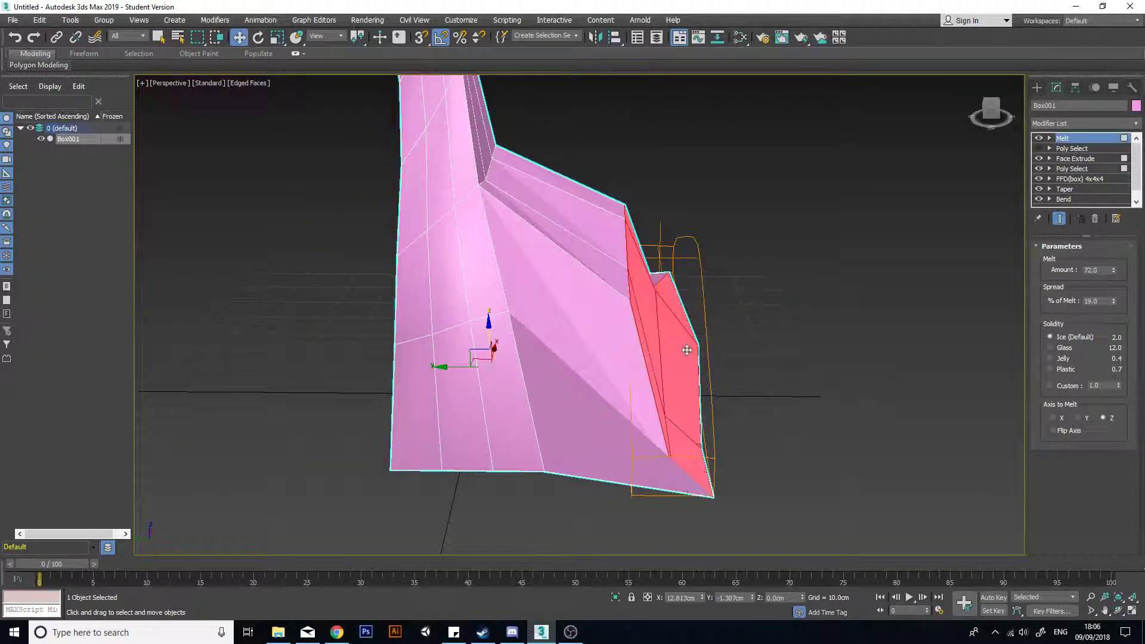
{"action": "middle_click_drag", "start_coordinate": [673, 282], "coordinate": [907, 171], "text": "alt"}
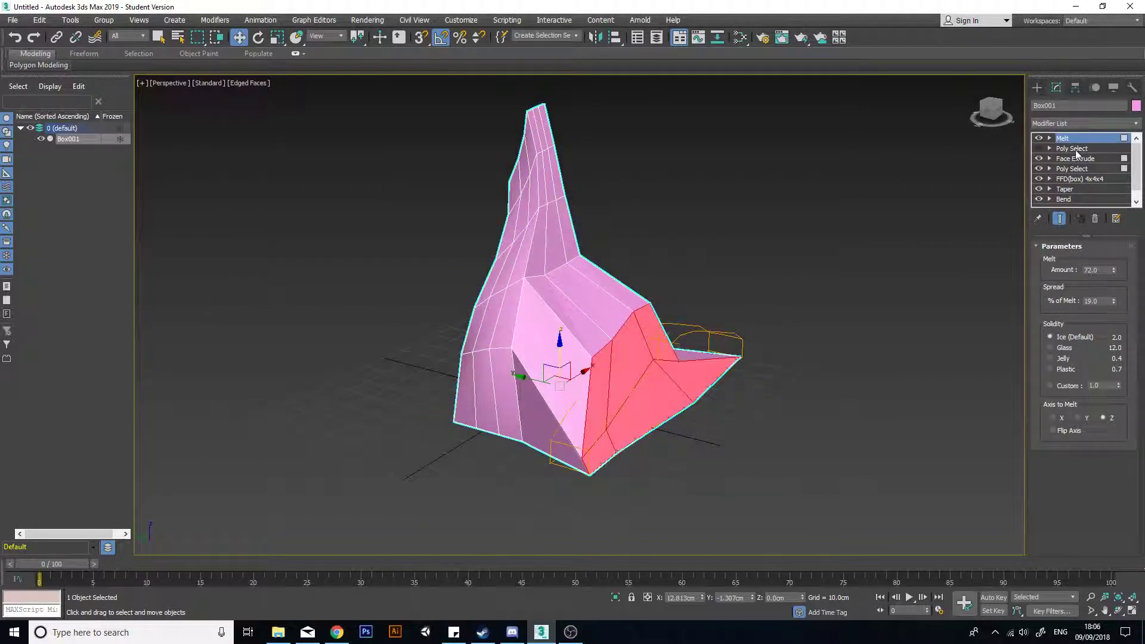
Step: Move the disabled Poly Select above Melt in the modifier stack, and deselect and reselect the box to check its surface
{"action": "left_click_drag", "start_coordinate": [1083, 152], "coordinate": [1078, 139]}
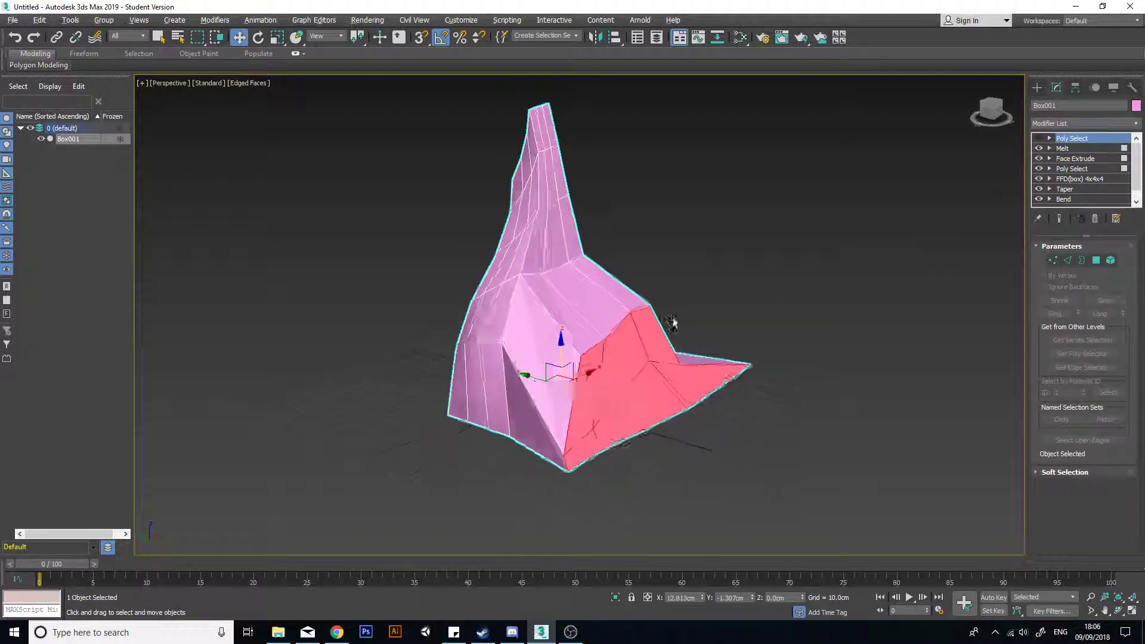
{"action": "middle_click_drag", "start_coordinate": [672, 324], "coordinate": [680, 266], "text": "alt"}
{"action": "middle_click_drag", "start_coordinate": [713, 325], "coordinate": [672, 301], "text": "alt"}
{"action": "left_click", "coordinate": [879, 248]}
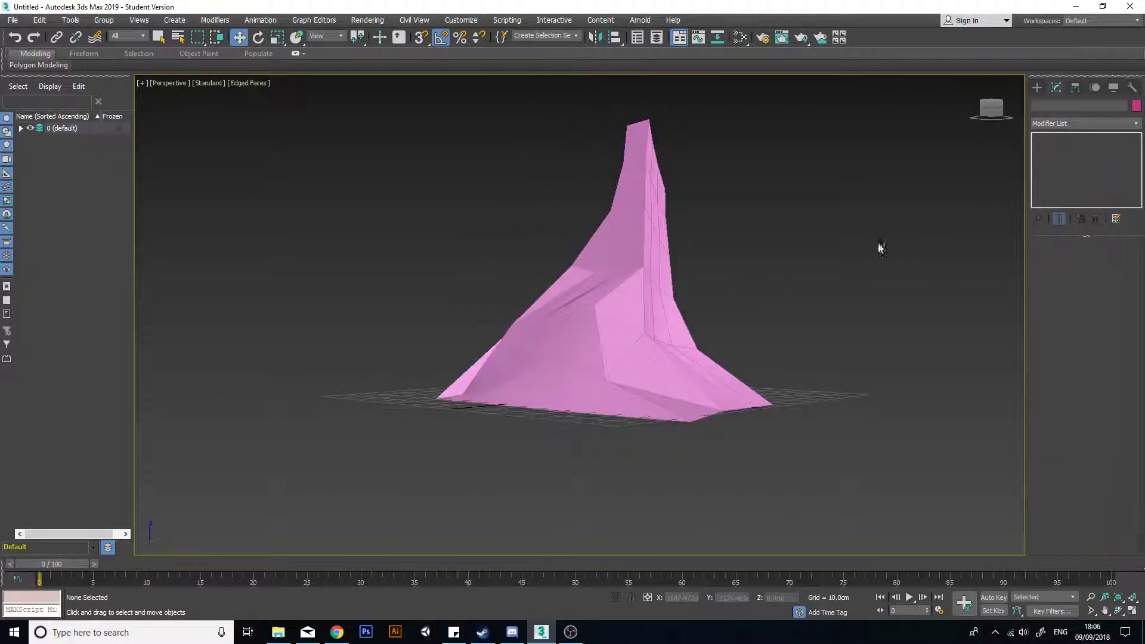
{"action": "left_click", "coordinate": [734, 392]}
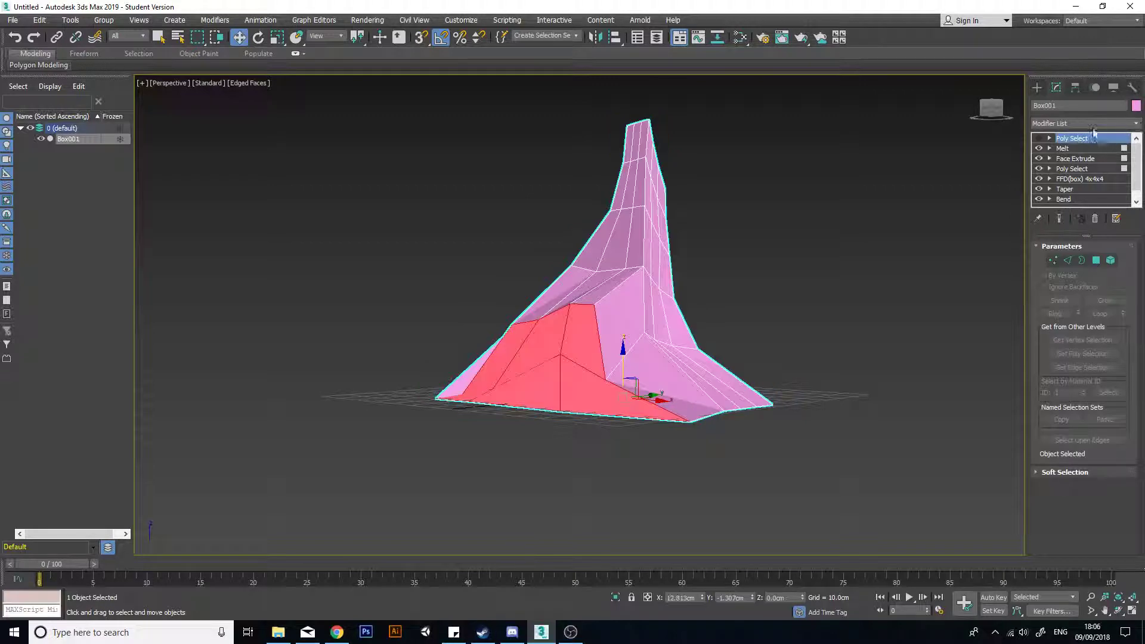
Step: Enable the topmost Poly Select modifier and check the box both deselected and reselected
{"action": "left_click", "coordinate": [1038, 141]}
{"action": "middle_click_drag", "start_coordinate": [811, 328], "coordinate": [640, 346], "text": "alt"}
{"action": "left_click", "coordinate": [723, 318]}
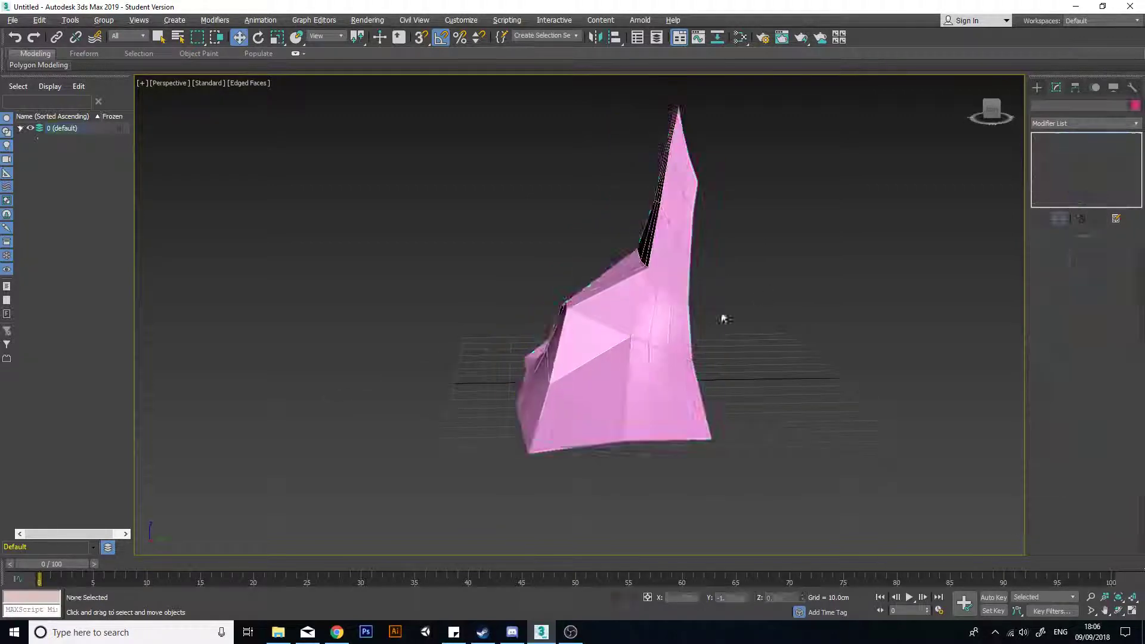
{"action": "left_click", "coordinate": [663, 391]}
{"action": "middle_click_drag", "start_coordinate": [775, 282], "coordinate": [836, 324], "text": "alt"}
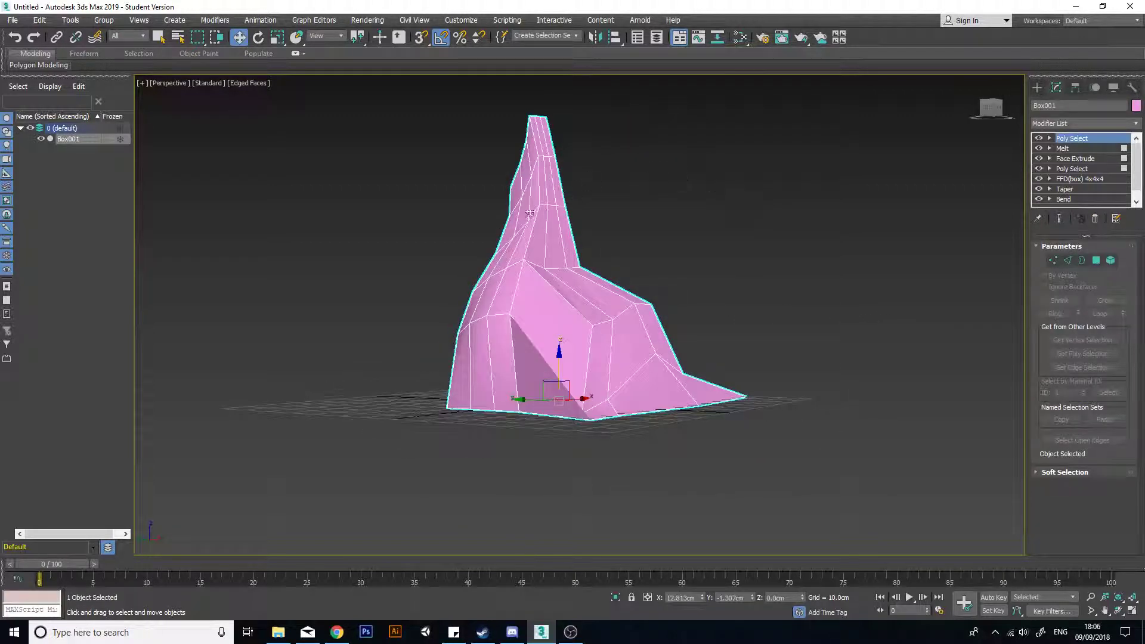
{"action": "middle_click_drag", "start_coordinate": [754, 304], "coordinate": [799, 334], "text": "alt"}
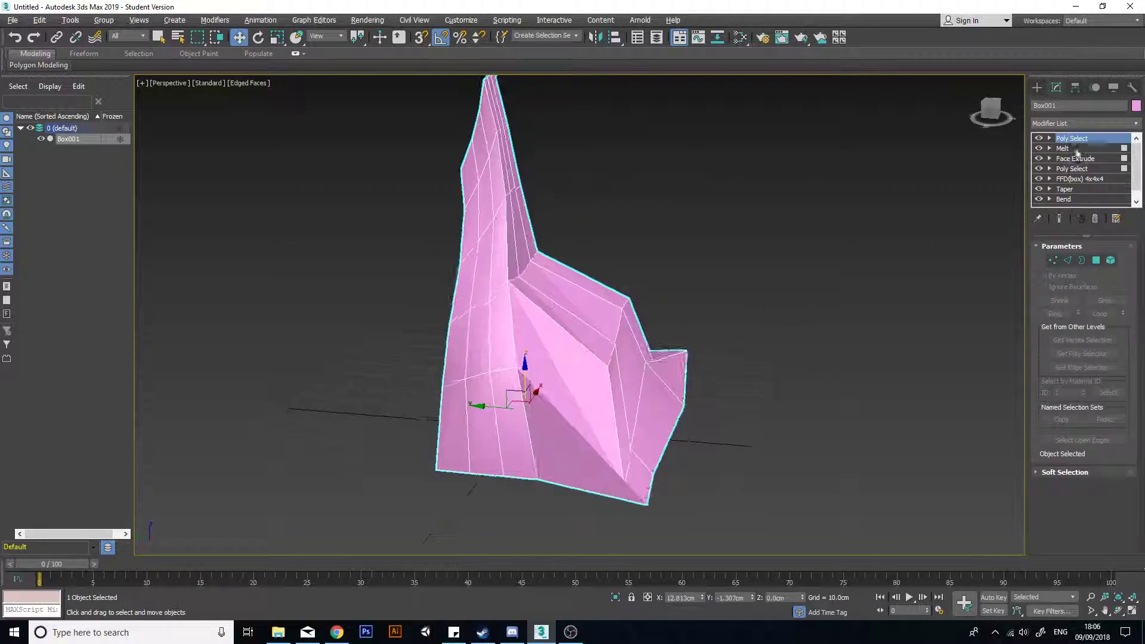
Step: Add a Mirror modifier on top of the box's modifier stack
{"action": "left_click", "coordinate": [1136, 124]}
{"action": "type", "text": "mi"}
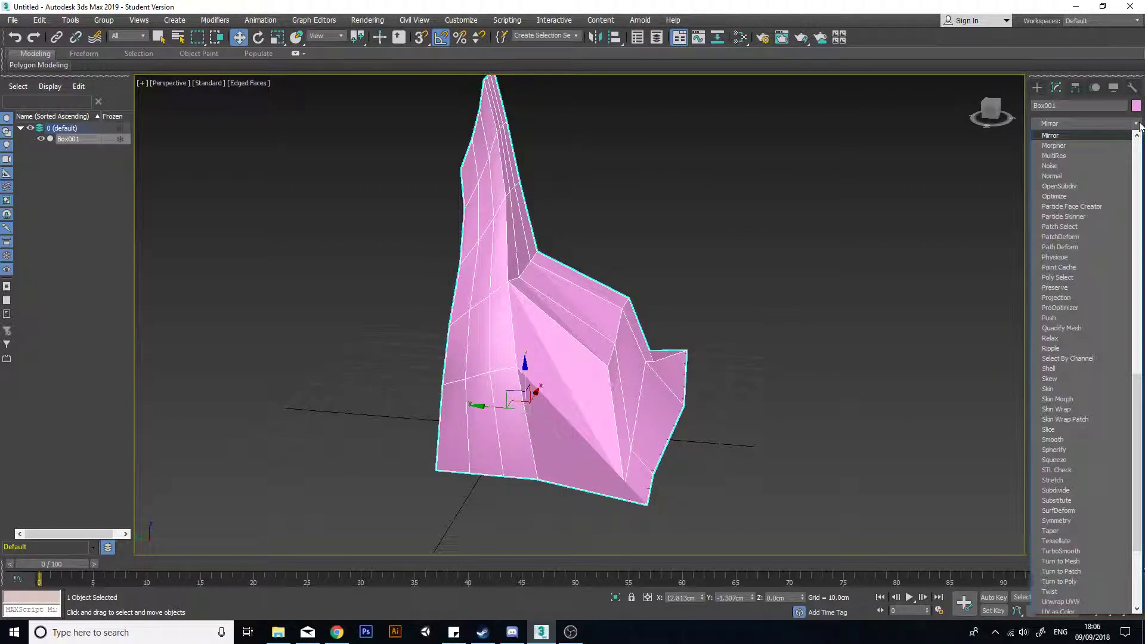
{"action": "key", "text": "Return"}
{"action": "scroll", "coordinate": [699, 238], "scroll_direction": "down", "scroll_amount": 4}
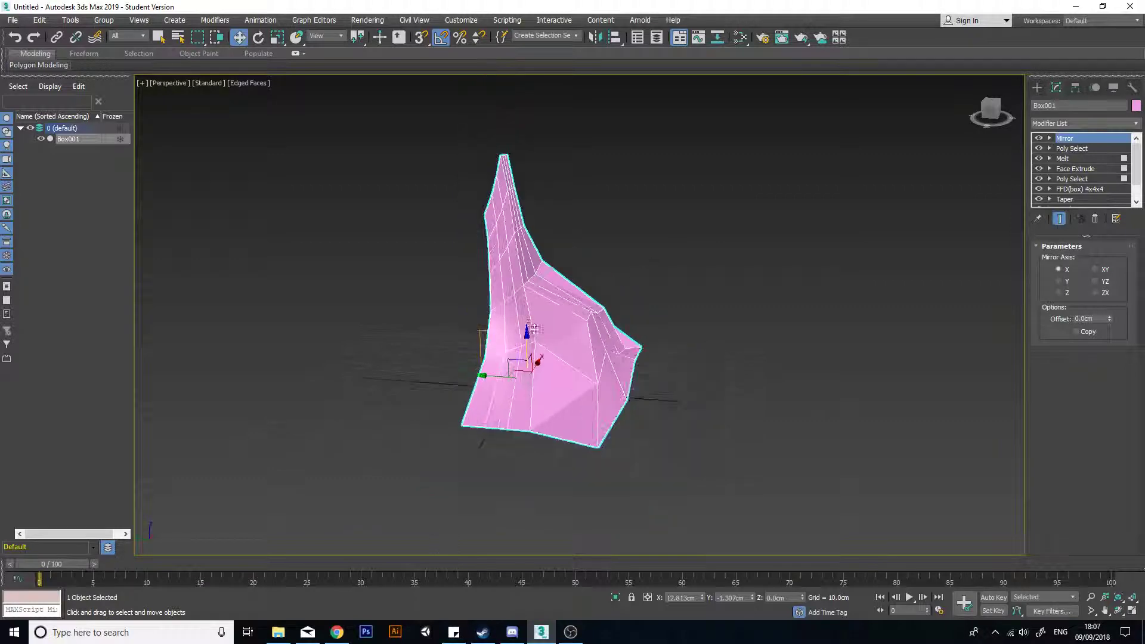
{"action": "mouse_move", "coordinate": [773, 316]}
{"action": "middle_mouse_down", "text": "alt"}
{"action": "mouse_move", "coordinate": [822, 332]}
{"action": "mouse_move", "coordinate": [767, 330]}
{"action": "middle_mouse_up", "text": "alt"}
{"action": "middle_click_drag", "start_coordinate": [668, 349], "coordinate": [800, 308], "text": "alt"}
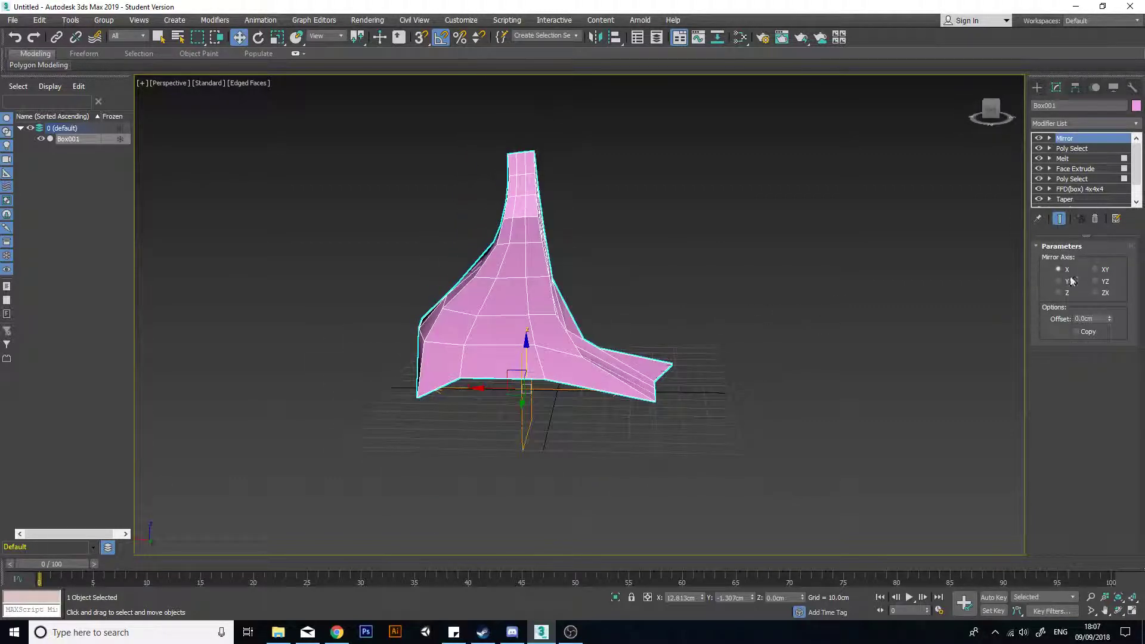
Step: Toggle the Mirror modifier's visibility to compare the box with and without mirroring along X
{"action": "left_click", "coordinate": [1039, 139]}
{"action": "left_click", "coordinate": [1039, 138]}
{"action": "left_click", "coordinate": [1038, 139]}
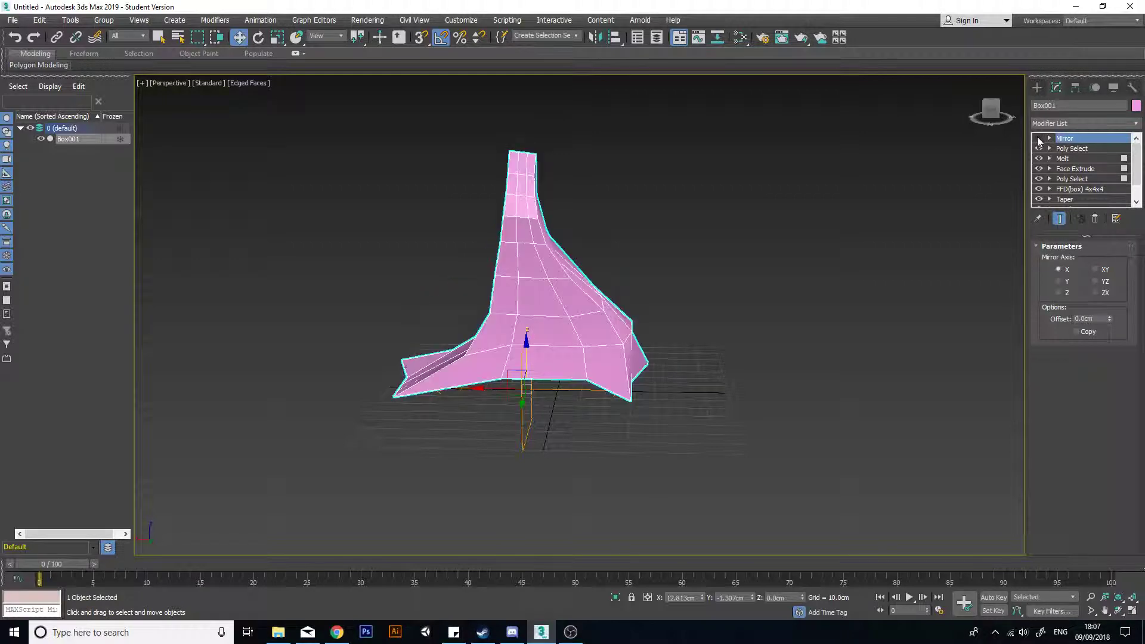
{"action": "left_click", "coordinate": [1039, 139]}
{"action": "left_click", "coordinate": [1038, 139]}
{"action": "mouse_move", "coordinate": [529, 384]}
{"action": "middle_mouse_down", "text": "alt"}
{"action": "mouse_move", "coordinate": [476, 366]}
{"action": "mouse_move", "coordinate": [531, 384]}
{"action": "middle_mouse_up", "text": "alt"}
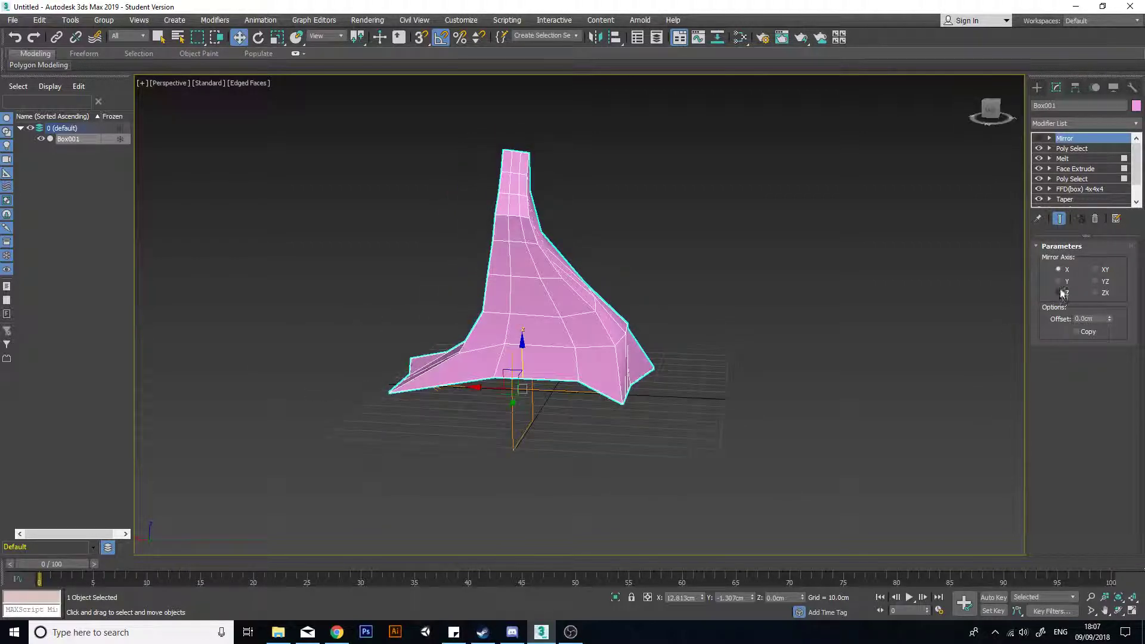
Step: Set the mirror axis to Y and toggle the Mirror modifier to compare the mirrored and original shapes
{"action": "middle_click_drag", "start_coordinate": [686, 381], "coordinate": [606, 366], "text": "alt"}
{"action": "left_click", "coordinate": [1039, 139]}
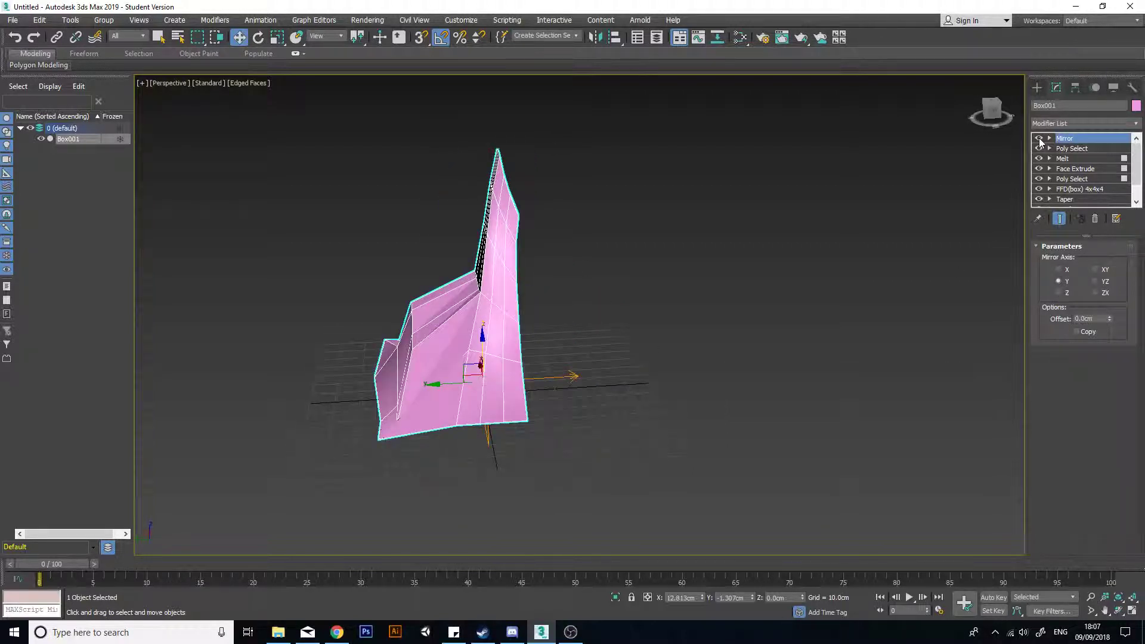
{"action": "left_click", "coordinate": [1040, 140]}
{"action": "left_click", "coordinate": [1039, 139]}
{"action": "left_click", "coordinate": [1039, 140]}
{"action": "left_click", "coordinate": [1039, 139]}
{"action": "left_click", "coordinate": [1039, 140]}
{"action": "left_click", "coordinate": [1040, 140]}
Step: Turn on Copy in the Mirror modifier and set its offset to 93.542 cm
{"action": "left_click_drag", "start_coordinate": [1110, 322], "coordinate": [1013, 433]}
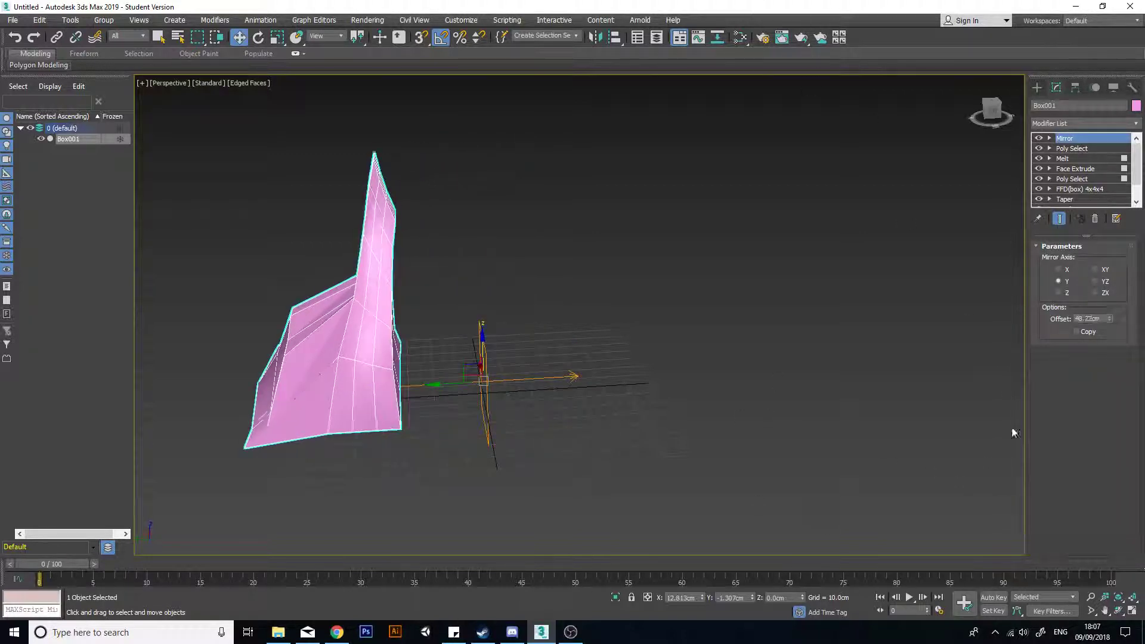
{"action": "left_click", "coordinate": [1076, 333]}
{"action": "middle_click_drag", "start_coordinate": [507, 405], "coordinate": [733, 364], "text": "alt"}
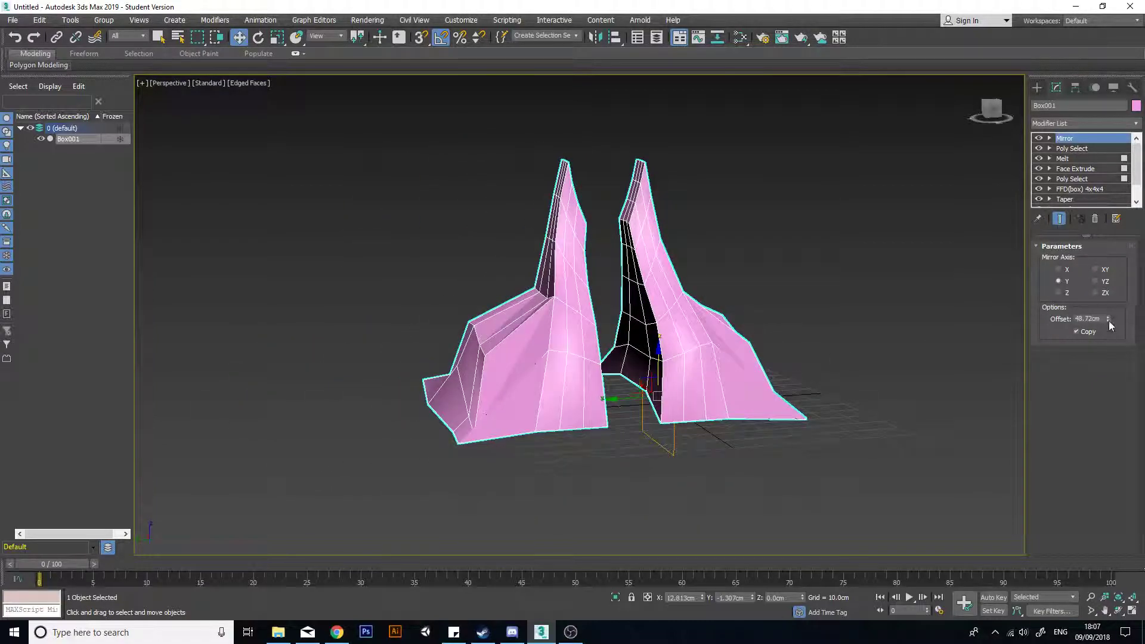
{"action": "left_click_drag", "start_coordinate": [1108, 321], "coordinate": [1114, 264]}
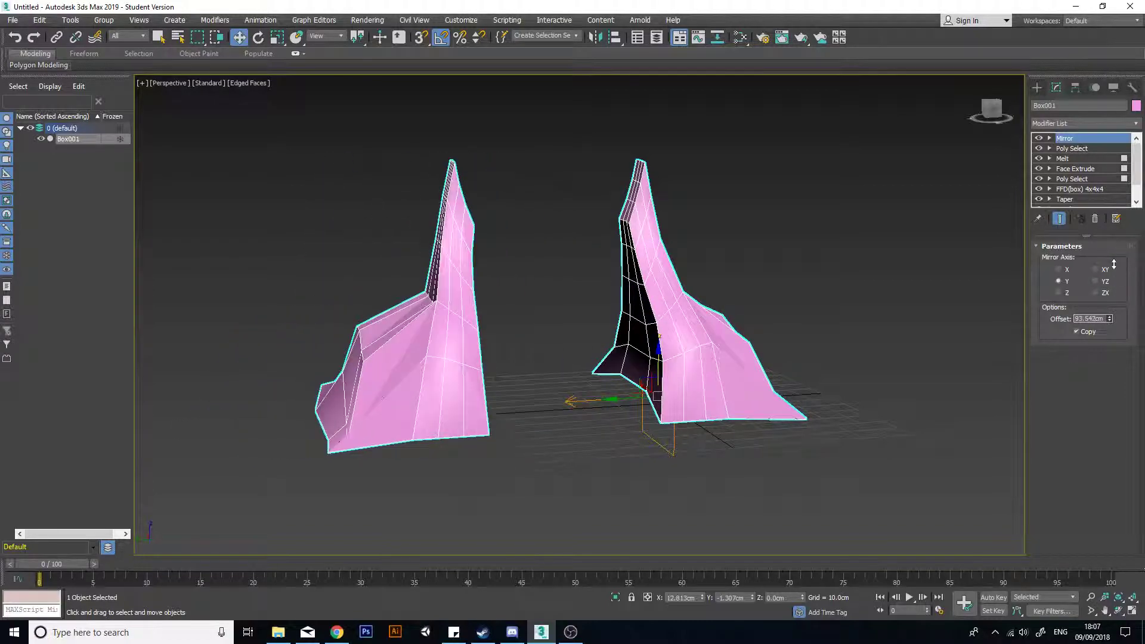
{"action": "mouse_move", "coordinate": [686, 343]}
{"action": "middle_mouse_down", "text": "alt"}
{"action": "mouse_move", "coordinate": [668, 340]}
{"action": "mouse_move", "coordinate": [698, 343]}
{"action": "mouse_move", "coordinate": [671, 344]}
{"action": "mouse_move", "coordinate": [693, 346]}
{"action": "mouse_move", "coordinate": [682, 327]}
{"action": "middle_mouse_up", "text": "alt"}
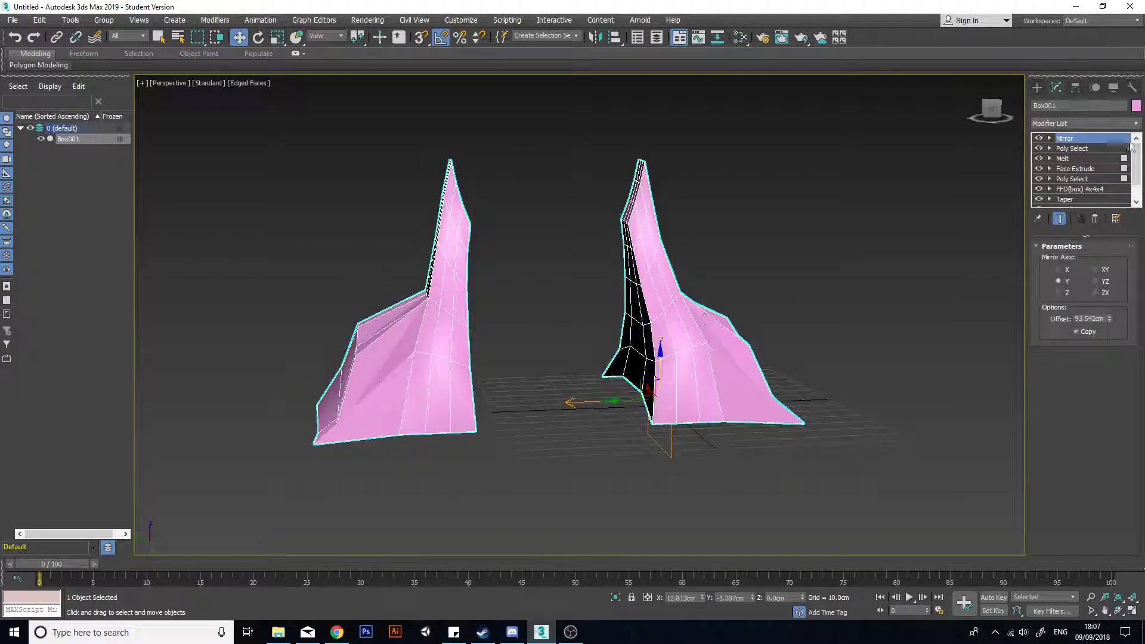
Step: Add a TurboSmooth modifier above Mirror in the box's stack
{"action": "left_click", "coordinate": [1137, 124]}
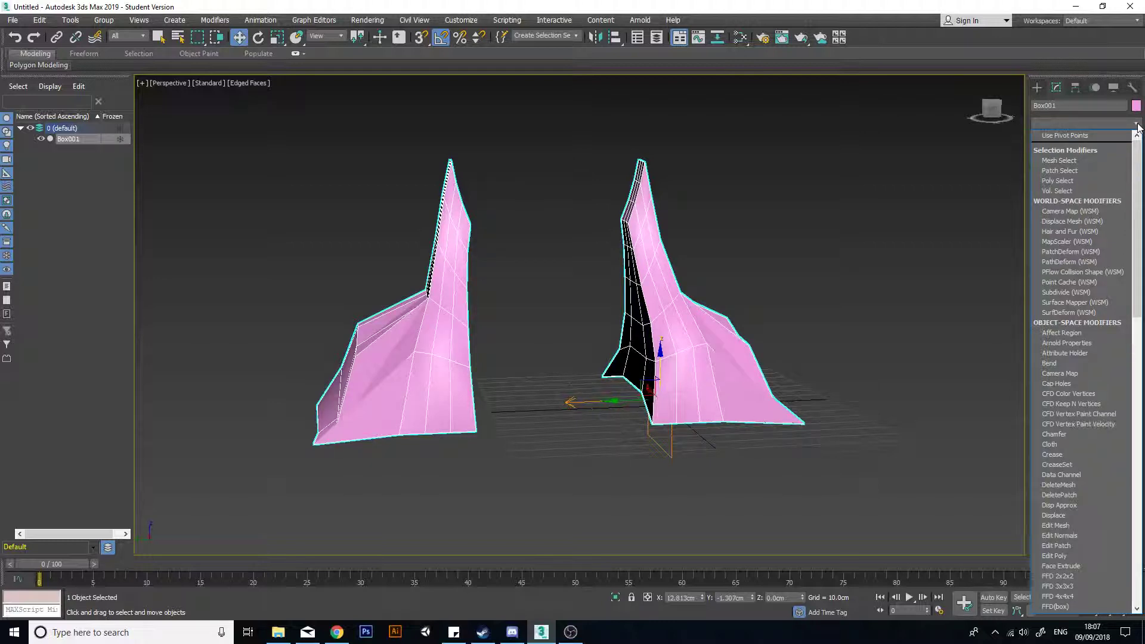
{"action": "type", "text": "tu"}
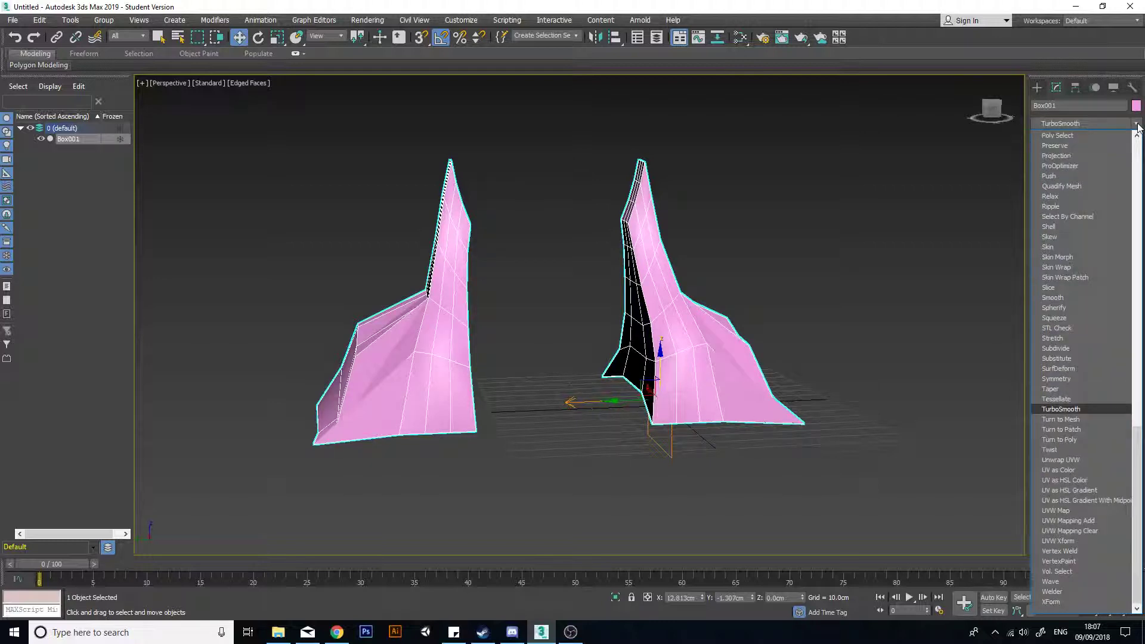
{"action": "key", "text": "Return"}
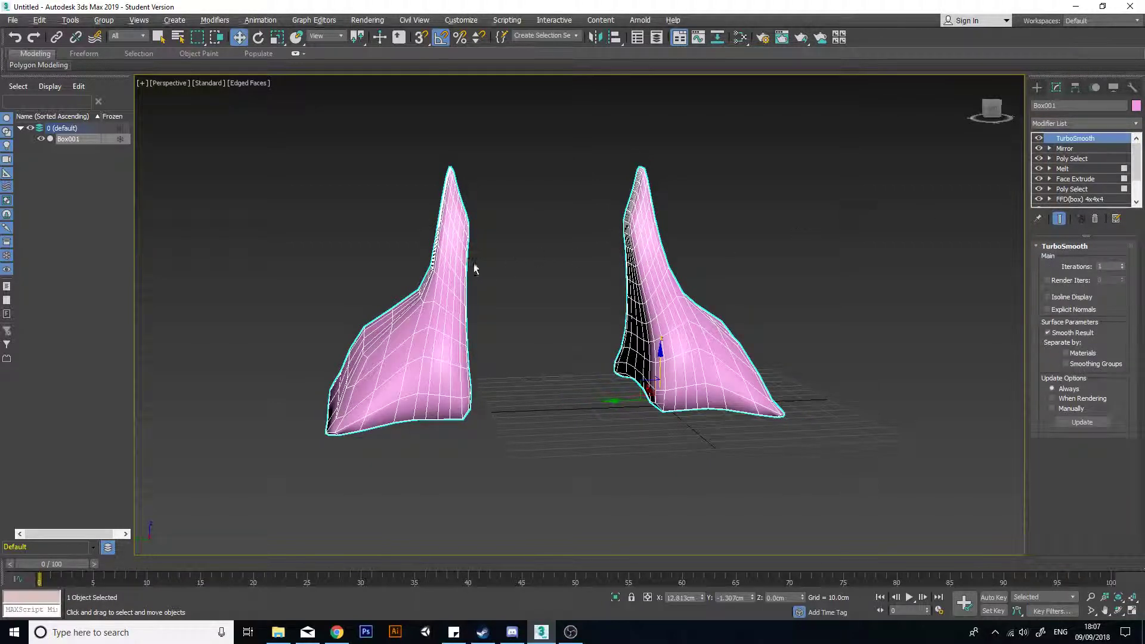
{"action": "middle_click_drag", "start_coordinate": [475, 268], "coordinate": [668, 262], "text": "alt"}
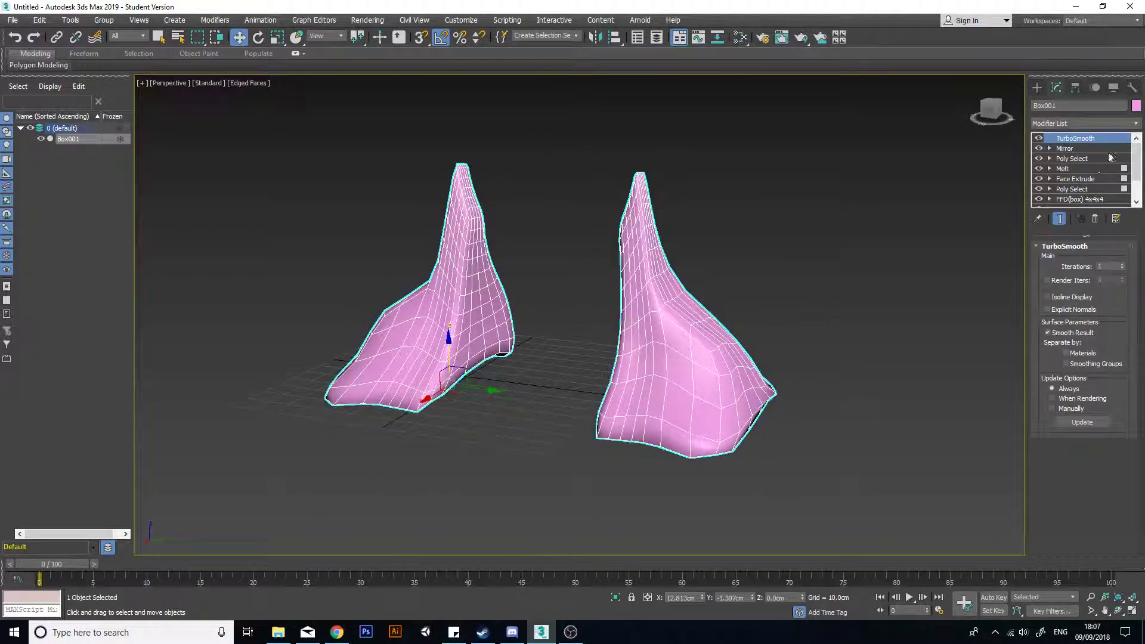
Step: View the Mirror level of the stack, return to TurboSmooth and examine both smoothed shapes up close
{"action": "left_click", "coordinate": [1082, 149]}
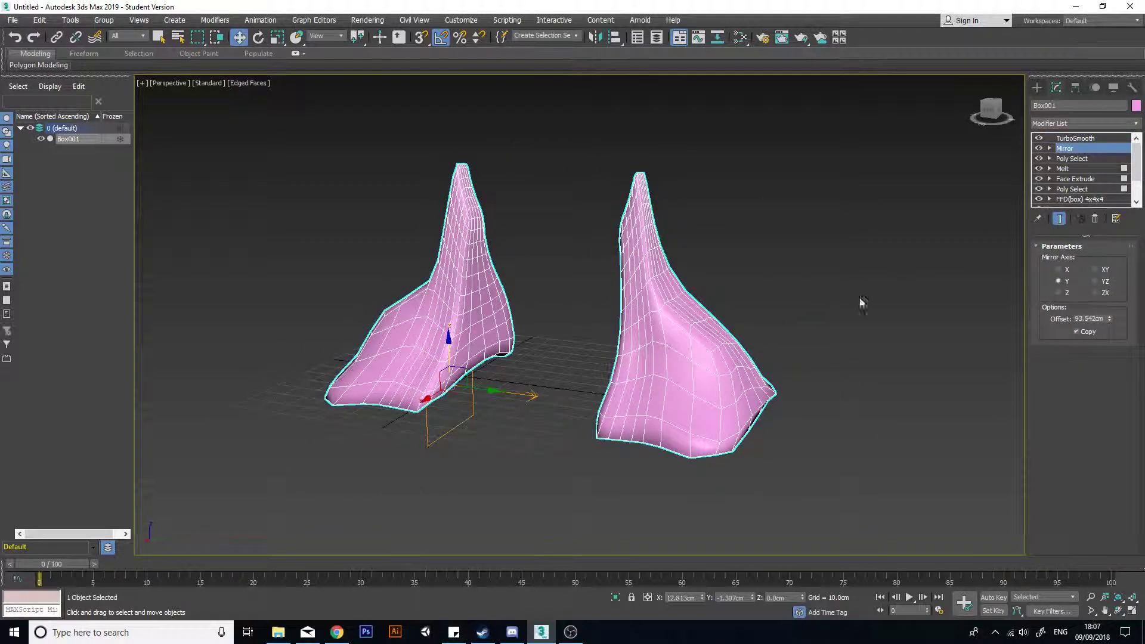
{"action": "middle_click_drag", "start_coordinate": [862, 303], "coordinate": [631, 353], "text": "alt"}
{"action": "left_click", "coordinate": [1090, 139]}
{"action": "scroll", "coordinate": [741, 370], "scroll_direction": "up", "scroll_amount": 4}
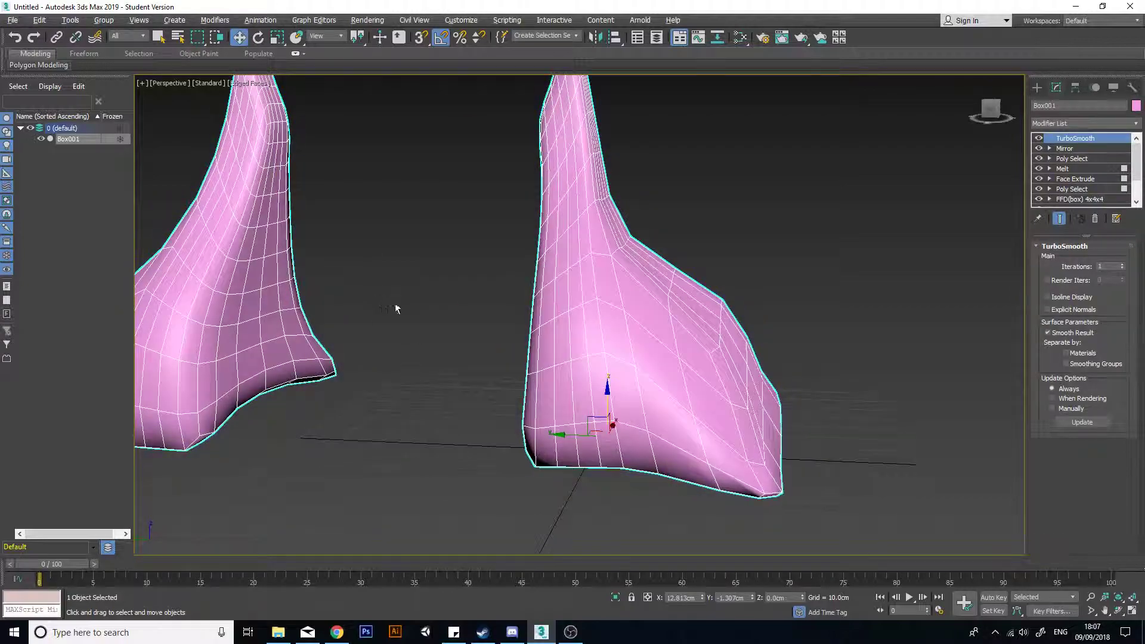
{"action": "middle_click_drag", "start_coordinate": [396, 308], "coordinate": [859, 246], "text": "alt"}
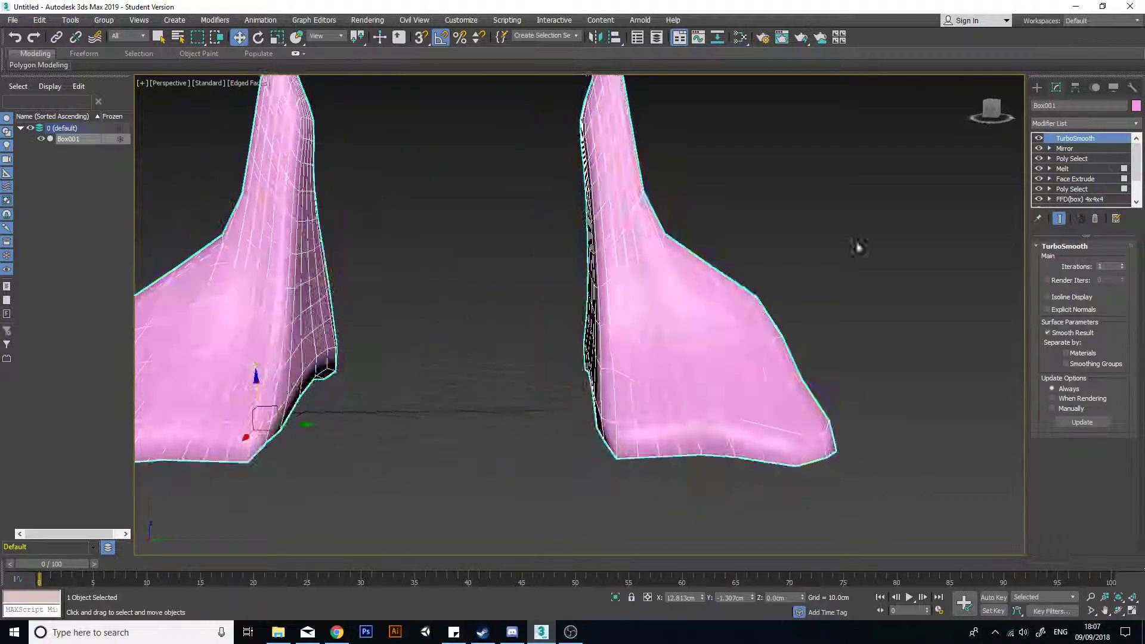
Step: Turn on Isoline Display in TurboSmooth, examine the shapes' edges, and turn it off again to compare the wireframes
{"action": "left_click", "coordinate": [1048, 297]}
{"action": "middle_click_drag", "start_coordinate": [621, 312], "coordinate": [799, 313], "text": "alt"}
{"action": "scroll", "coordinate": [799, 313], "scroll_direction": "down", "scroll_amount": 4}
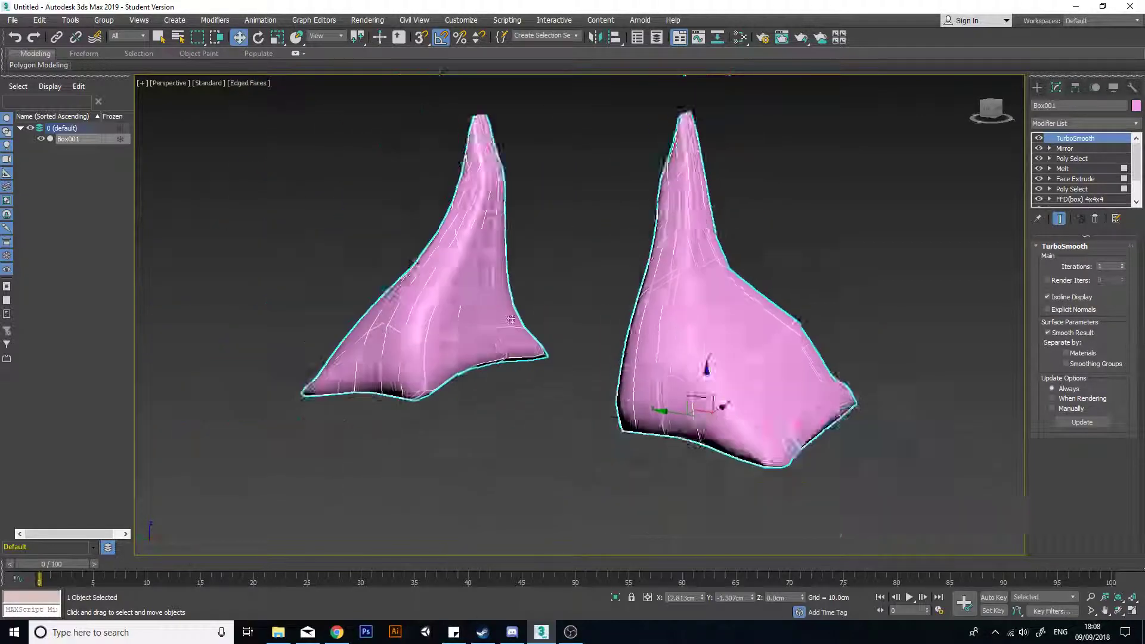
{"action": "scroll", "coordinate": [370, 269], "scroll_direction": "up", "scroll_amount": 7}
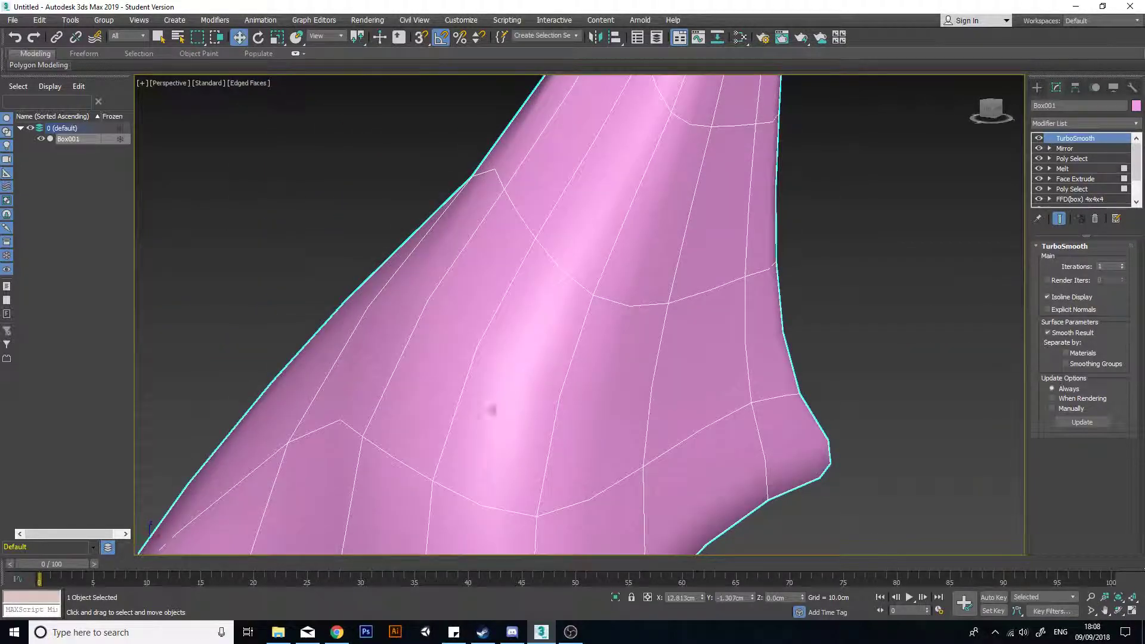
{"action": "scroll", "coordinate": [590, 268], "scroll_direction": "down", "scroll_amount": 2}
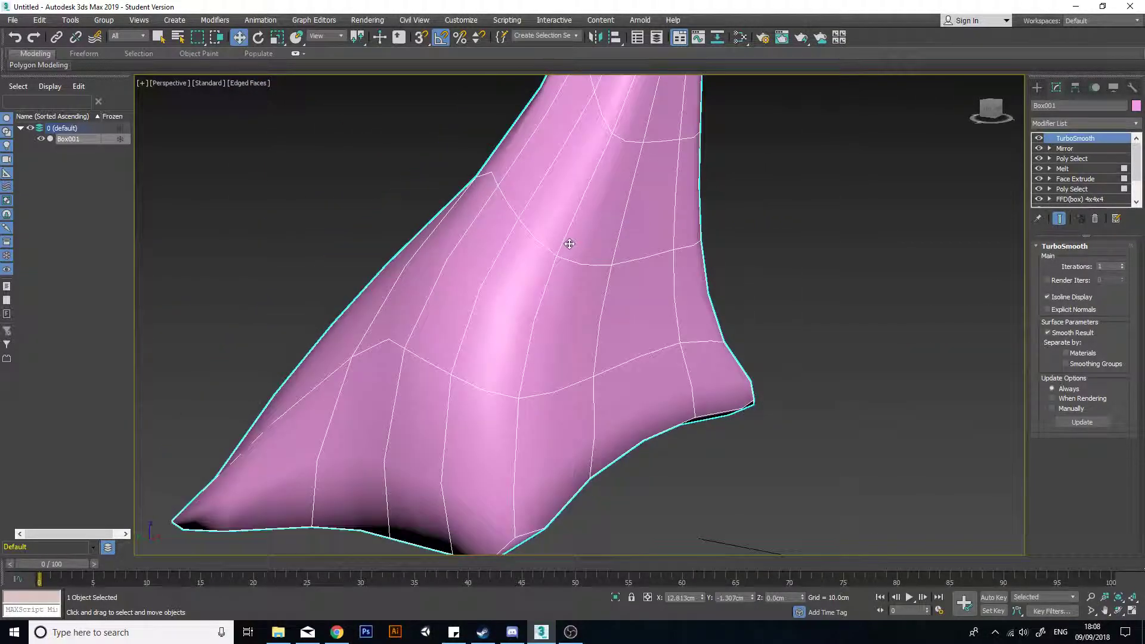
{"action": "left_click", "coordinate": [1049, 298]}
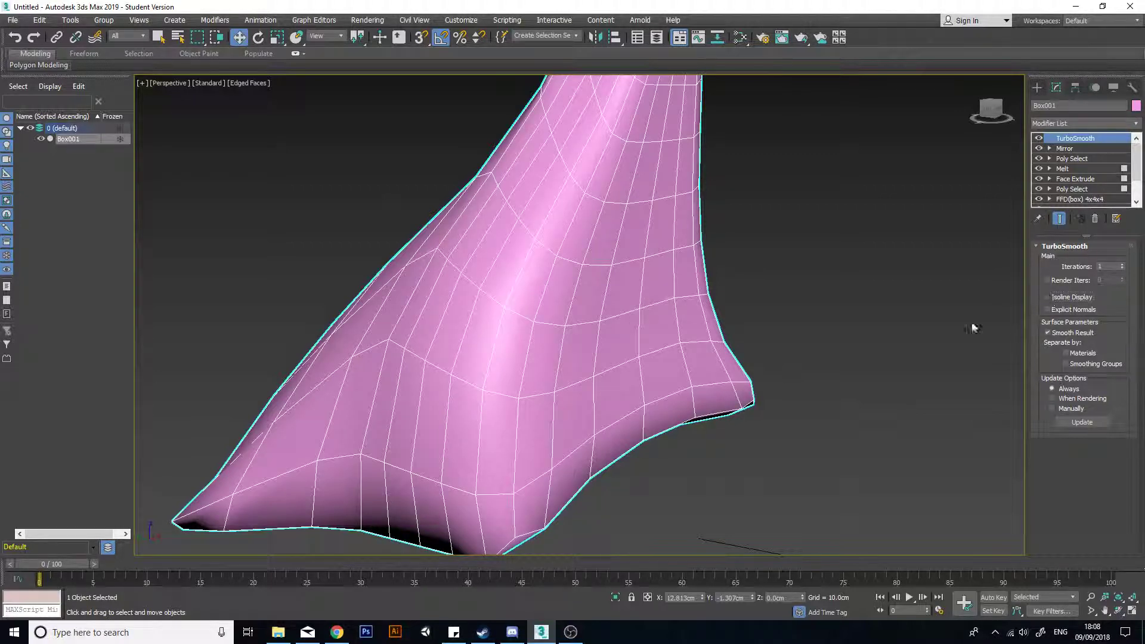
{"action": "middle_click_drag", "start_coordinate": [559, 344], "coordinate": [511, 295], "text": "alt"}
{"action": "scroll", "coordinate": [626, 298], "scroll_direction": "down", "scroll_amount": 3}
{"action": "middle_click_drag", "start_coordinate": [634, 299], "coordinate": [611, 334]}
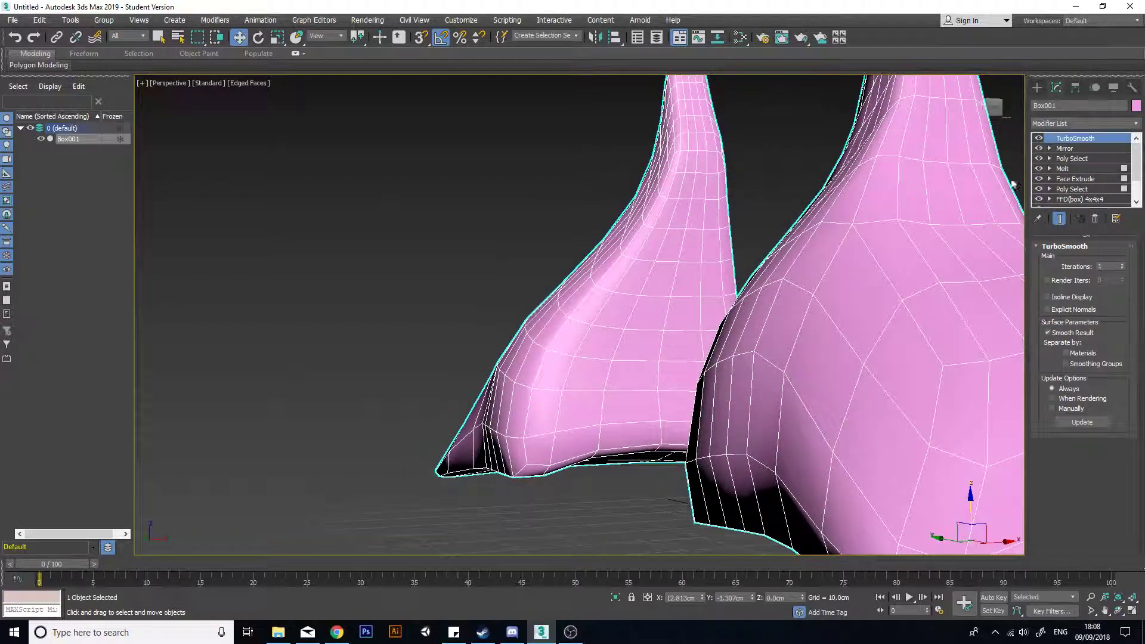
Step: Toggle the TurboSmooth modifier's effect to compare both shapes with and without smoothing
{"action": "left_click", "coordinate": [1039, 138]}
{"action": "left_click", "coordinate": [1039, 139]}
{"action": "left_click", "coordinate": [1039, 140]}
{"action": "middle_click_drag", "start_coordinate": [879, 243], "coordinate": [718, 294], "text": "alt"}
{"action": "scroll", "coordinate": [634, 288], "scroll_direction": "down", "scroll_amount": 5}
{"action": "middle_click_drag", "start_coordinate": [634, 289], "coordinate": [756, 357], "text": "alt"}
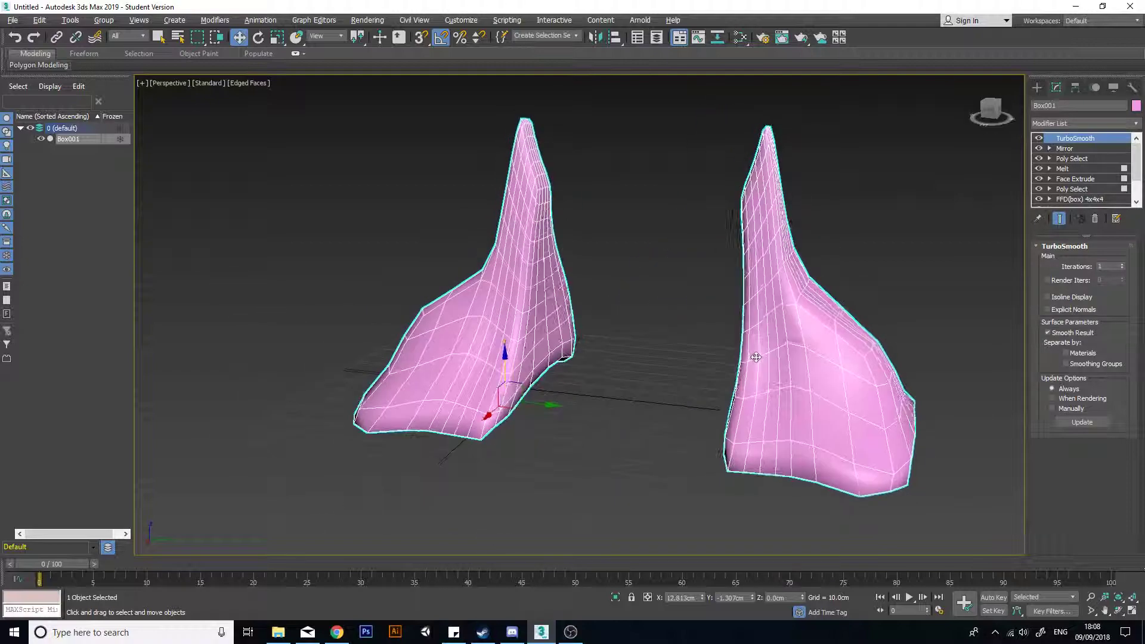
Step: Add a ProOptimizer modifier above TurboSmooth and calculate its optimization
{"action": "left_click", "coordinate": [1136, 123]}
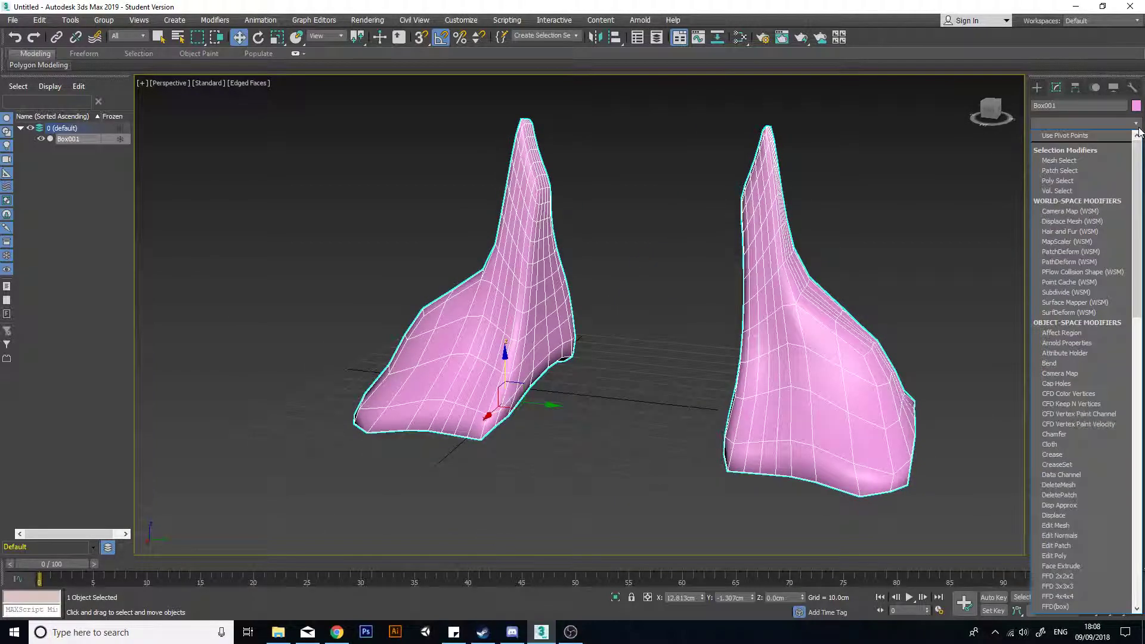
{"action": "type", "text": "pro"}
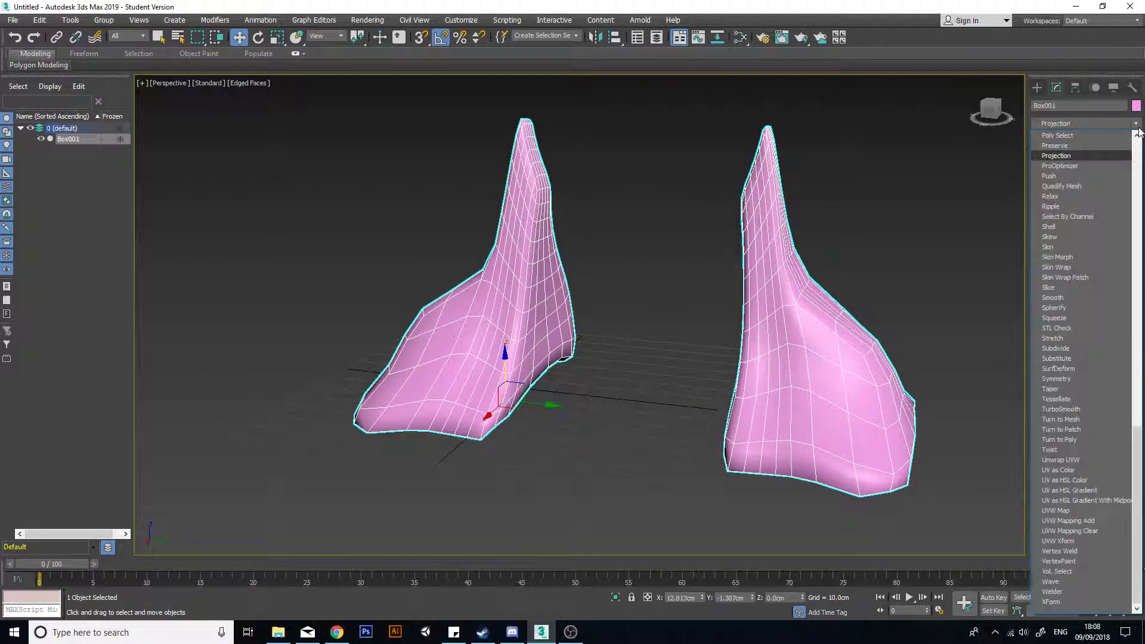
{"action": "type", "text": "o"}
{"action": "key", "text": "Return"}
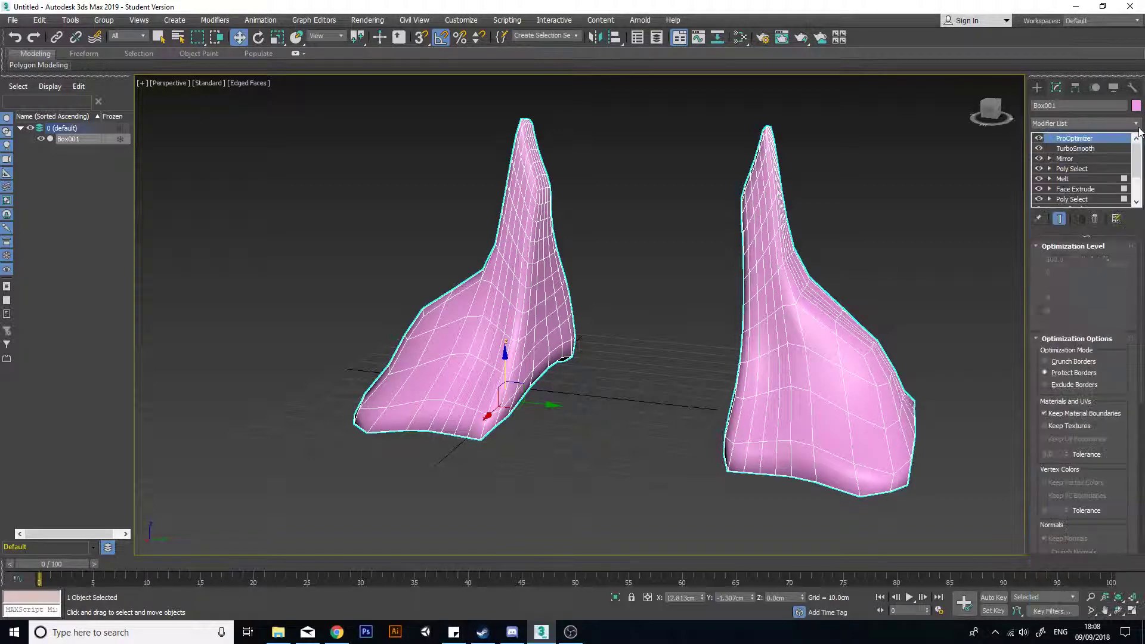
{"action": "left_click", "coordinate": [1103, 291]}
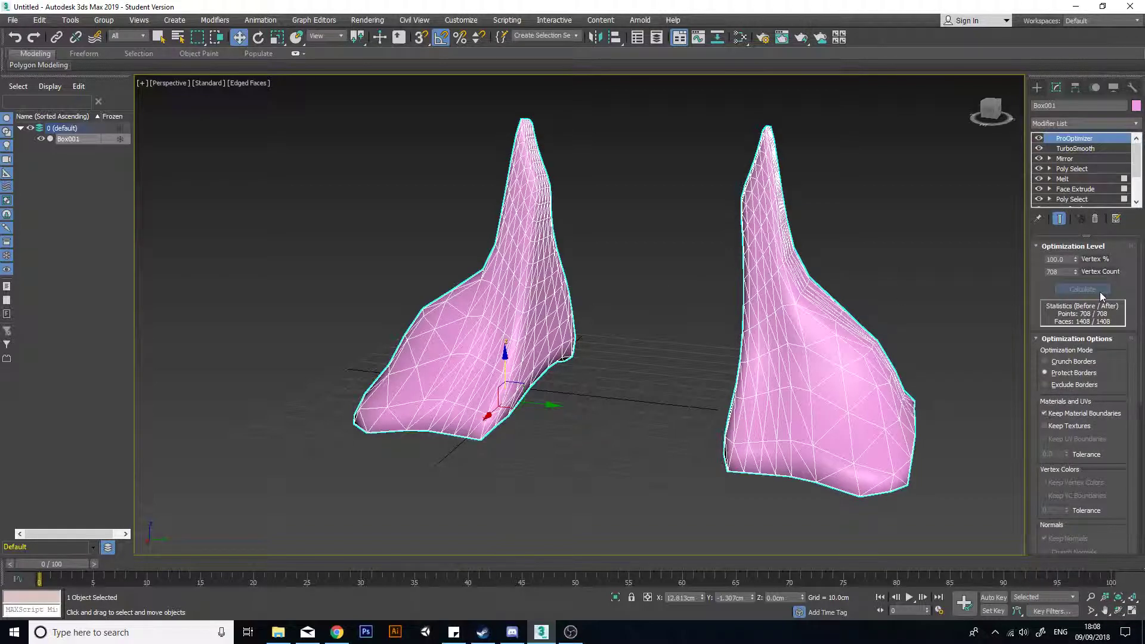
Step: Examine the triangulated wireframe that ProOptimizer produces on the shapes up close
{"action": "middle_click_drag", "start_coordinate": [787, 310], "coordinate": [643, 309], "text": "alt"}
{"action": "scroll", "coordinate": [643, 309], "scroll_direction": "up", "scroll_amount": 5}
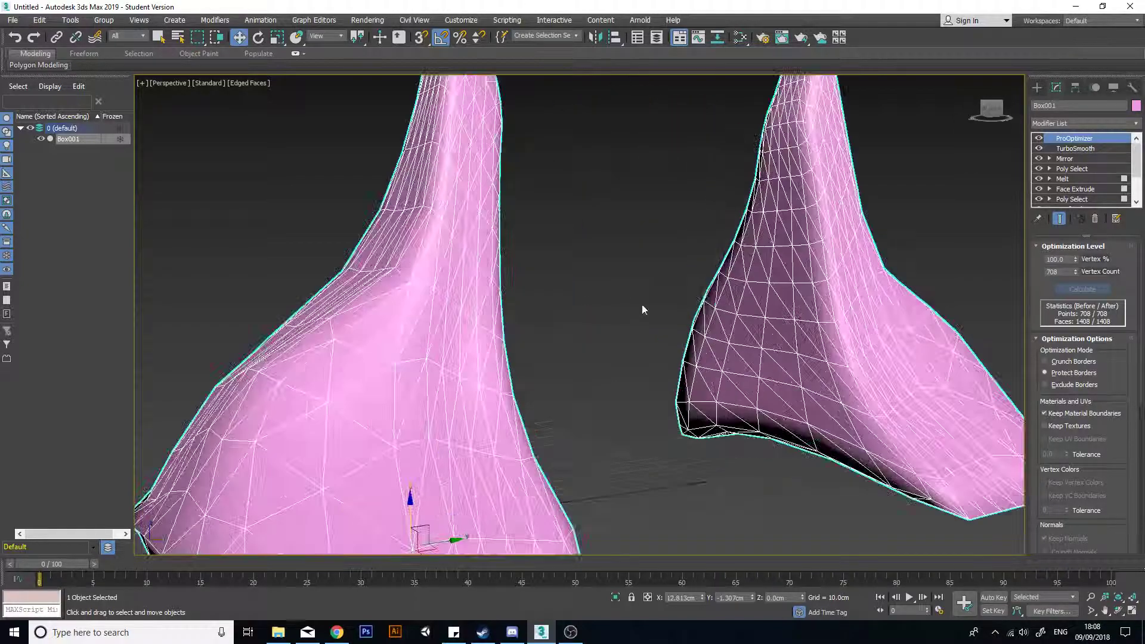
{"action": "middle_click_drag", "start_coordinate": [482, 310], "coordinate": [446, 303], "text": "alt"}
{"action": "middle_click_drag", "start_coordinate": [373, 323], "coordinate": [489, 261]}
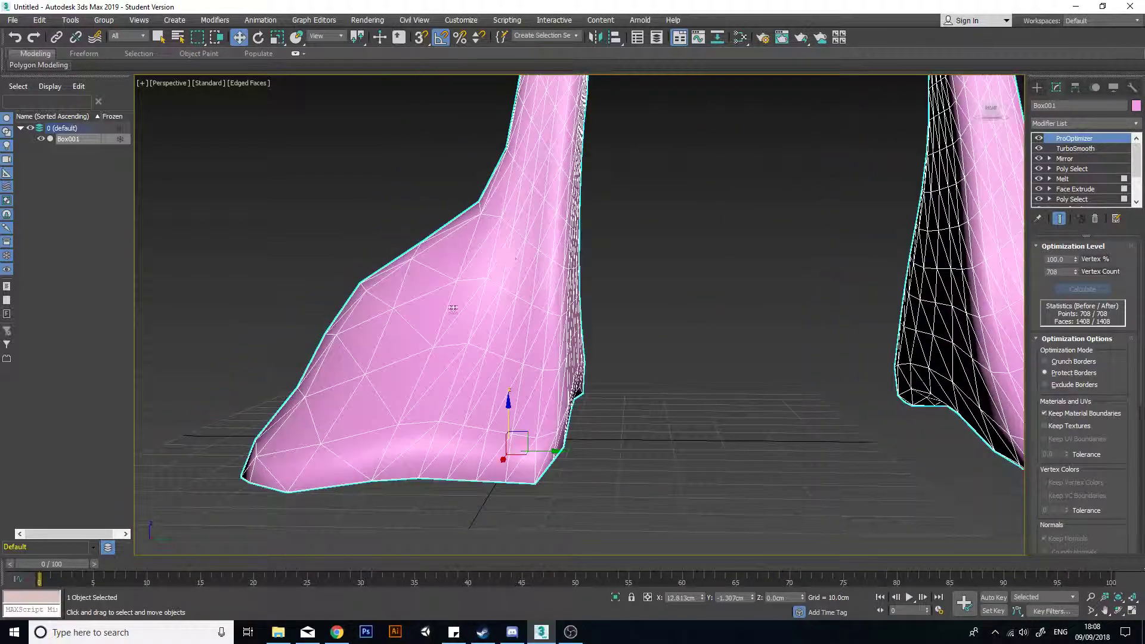
{"action": "scroll", "coordinate": [389, 338], "scroll_direction": "up", "scroll_amount": 4}
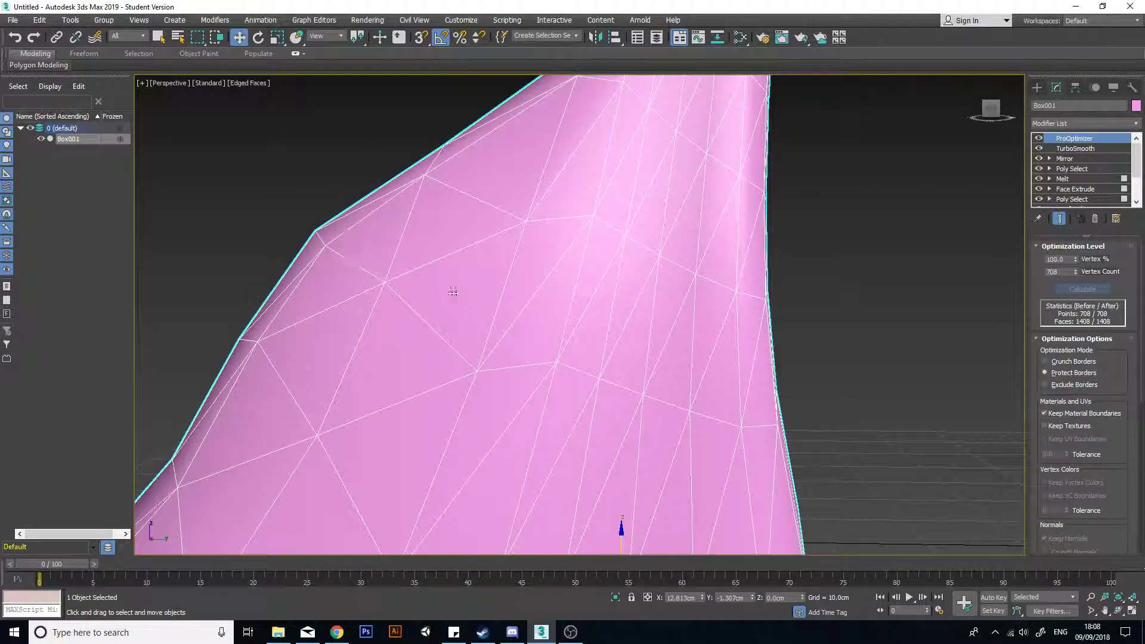
{"action": "scroll", "coordinate": [521, 322], "scroll_direction": "down", "scroll_amount": 3}
{"action": "middle_click_drag", "start_coordinate": [512, 252], "coordinate": [555, 289], "text": "alt"}
{"action": "scroll", "coordinate": [555, 289], "scroll_direction": "up", "scroll_amount": 1}
{"action": "scroll", "coordinate": [553, 289], "scroll_direction": "down", "scroll_amount": 1}
{"action": "scroll", "coordinate": [553, 291], "scroll_direction": "up", "scroll_amount": 1}
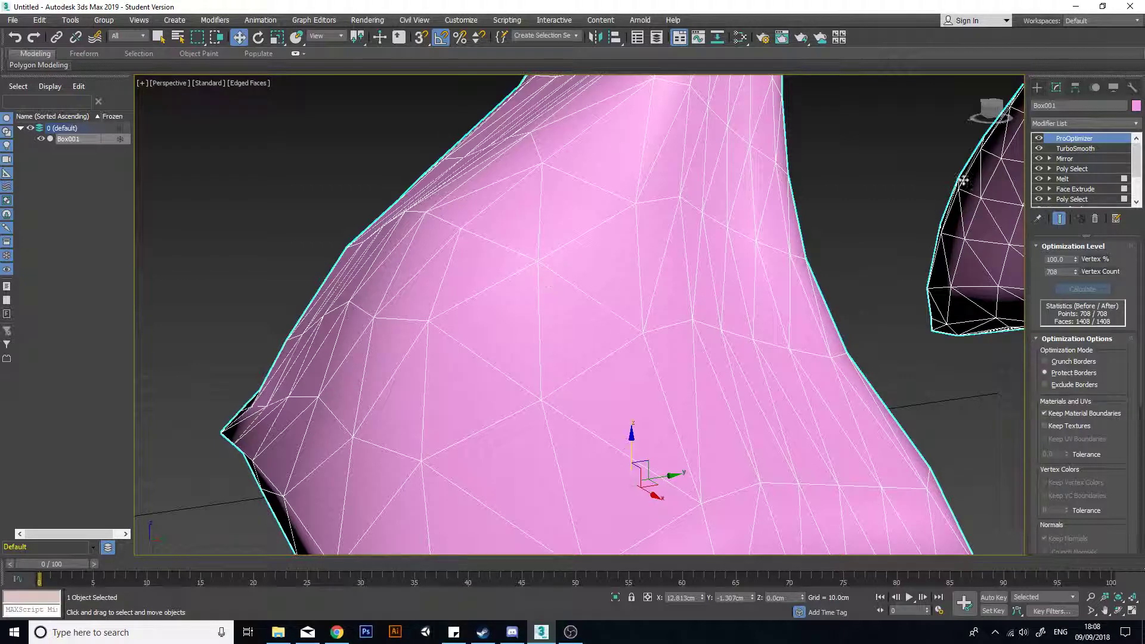
Step: Switch ProOptimizer off and back on to compare the mesh before and after triangulation, and examine both shapes
{"action": "left_click", "coordinate": [1040, 142]}
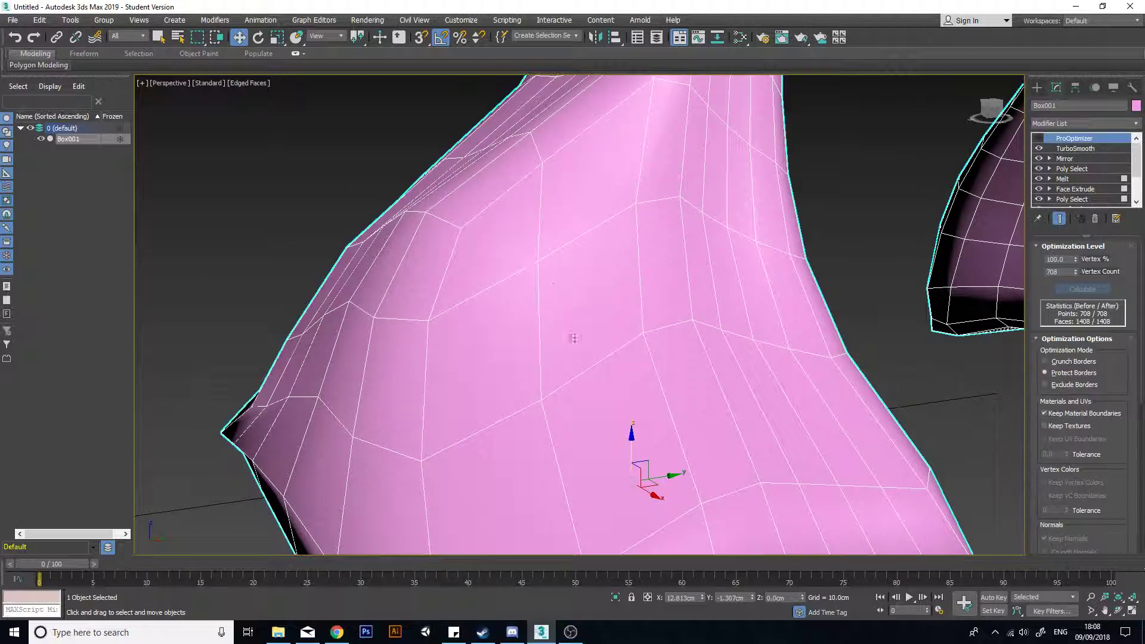
{"action": "left_click", "coordinate": [1040, 142]}
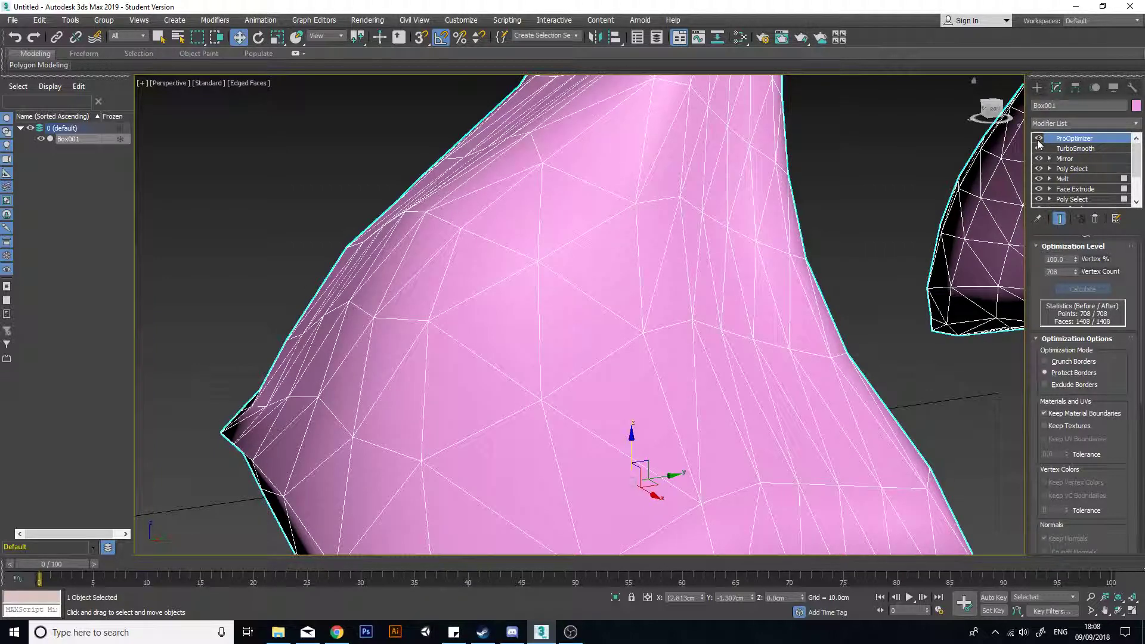
{"action": "middle_click_drag", "start_coordinate": [623, 215], "coordinate": [668, 352], "text": "alt"}
{"action": "scroll", "coordinate": [703, 268], "scroll_direction": "down", "scroll_amount": 5}
{"action": "scroll", "coordinate": [668, 352], "scroll_direction": "up", "scroll_amount": 3}
{"action": "scroll", "coordinate": [649, 332], "scroll_direction": "up", "scroll_amount": 4}
{"action": "scroll", "coordinate": [656, 335], "scroll_direction": "down", "scroll_amount": 4}
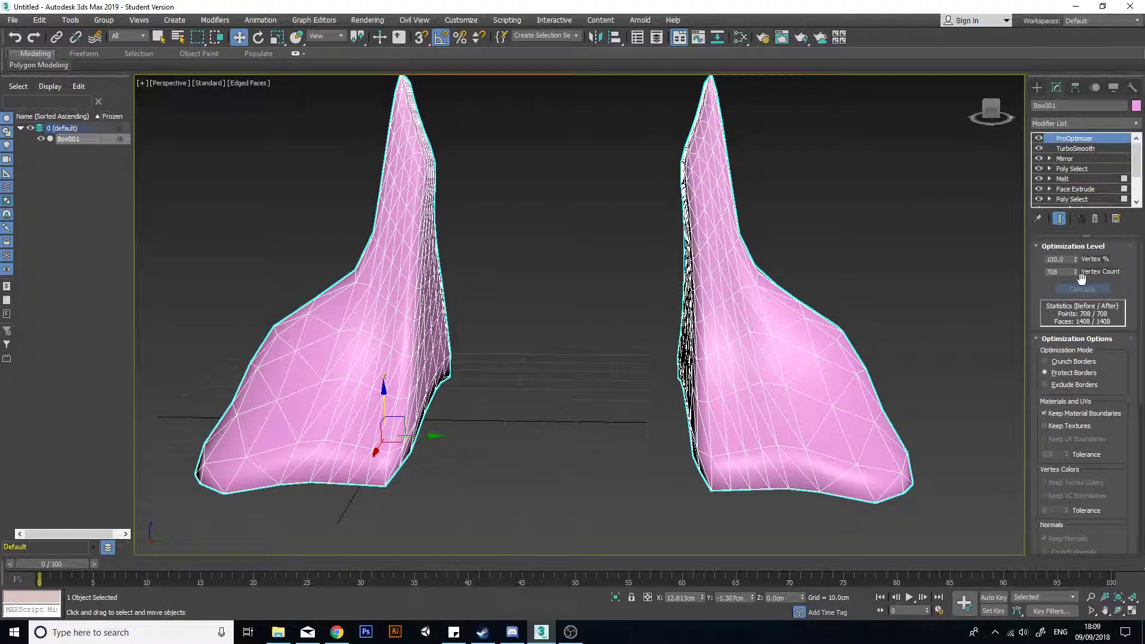
Step: Reduce the Vertex % in ProOptimizer to 50.1
{"action": "middle_click_drag", "start_coordinate": [771, 348], "coordinate": [806, 312], "text": "alt"}
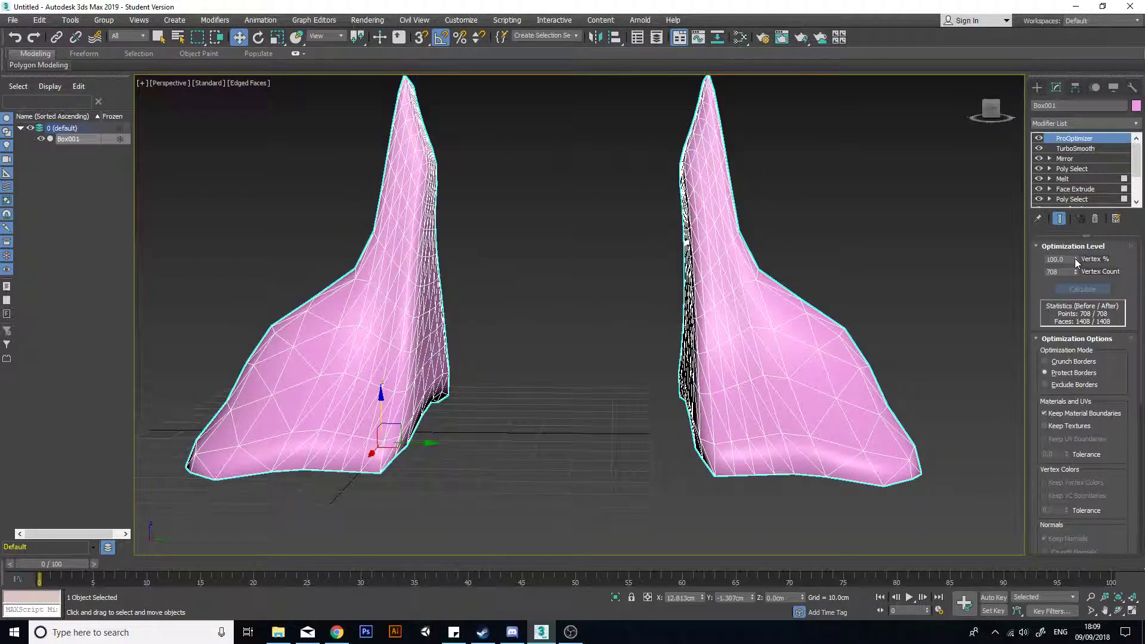
{"action": "left_click_drag", "start_coordinate": [1080, 282], "coordinate": [1110, 543]}
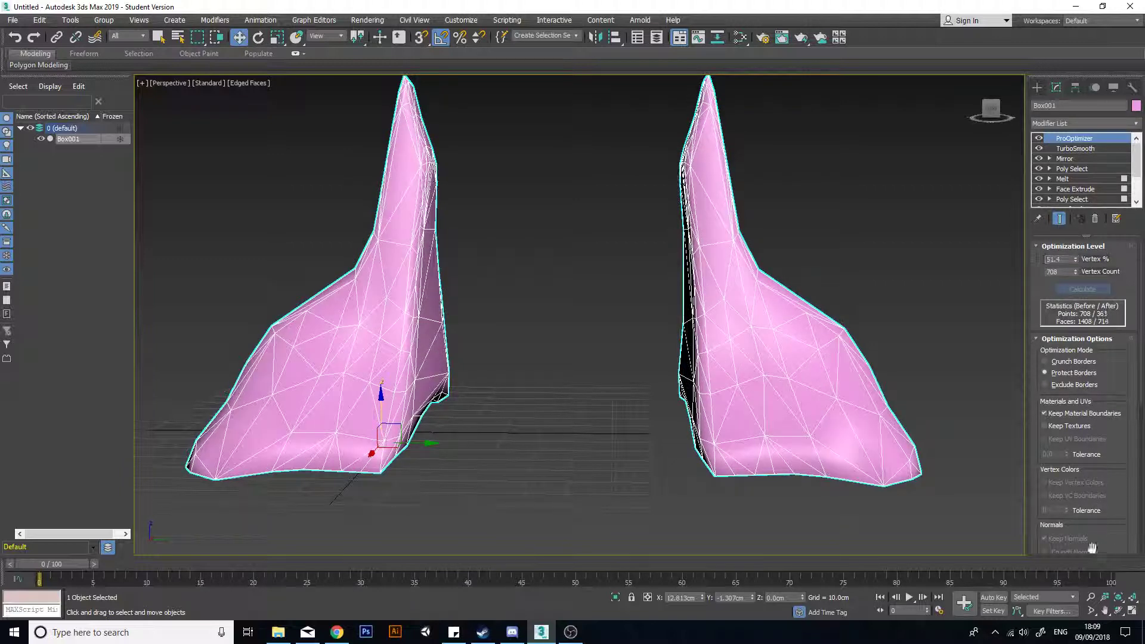
{"action": "middle_click_drag", "start_coordinate": [847, 364], "coordinate": [528, 364], "text": "alt"}
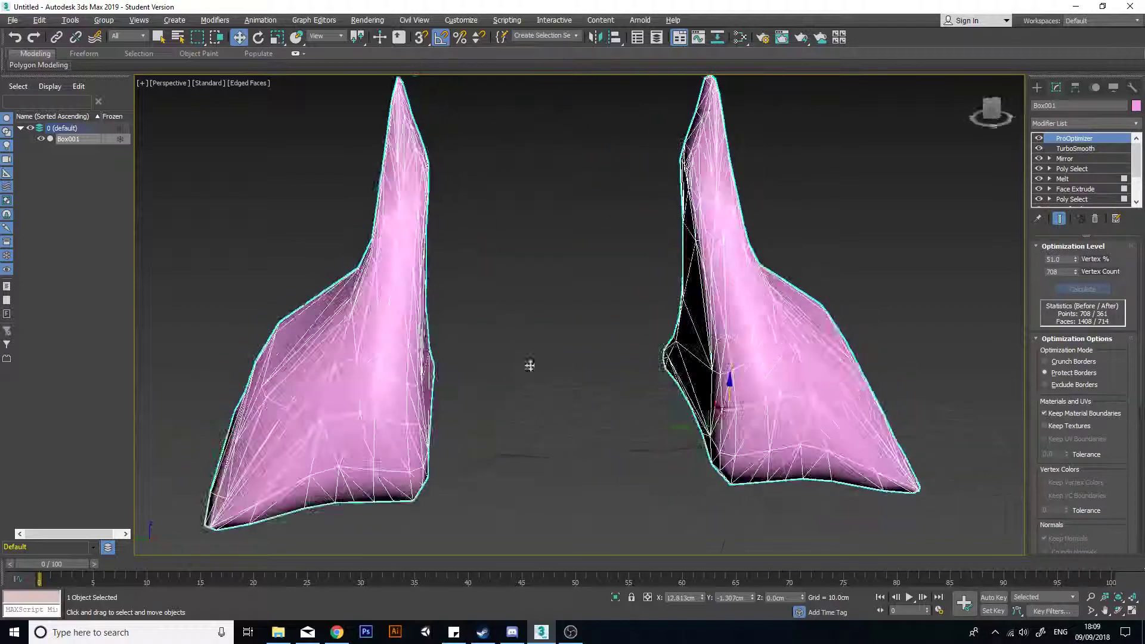
{"action": "middle_click_drag", "start_coordinate": [894, 278], "coordinate": [851, 278], "text": "alt"}
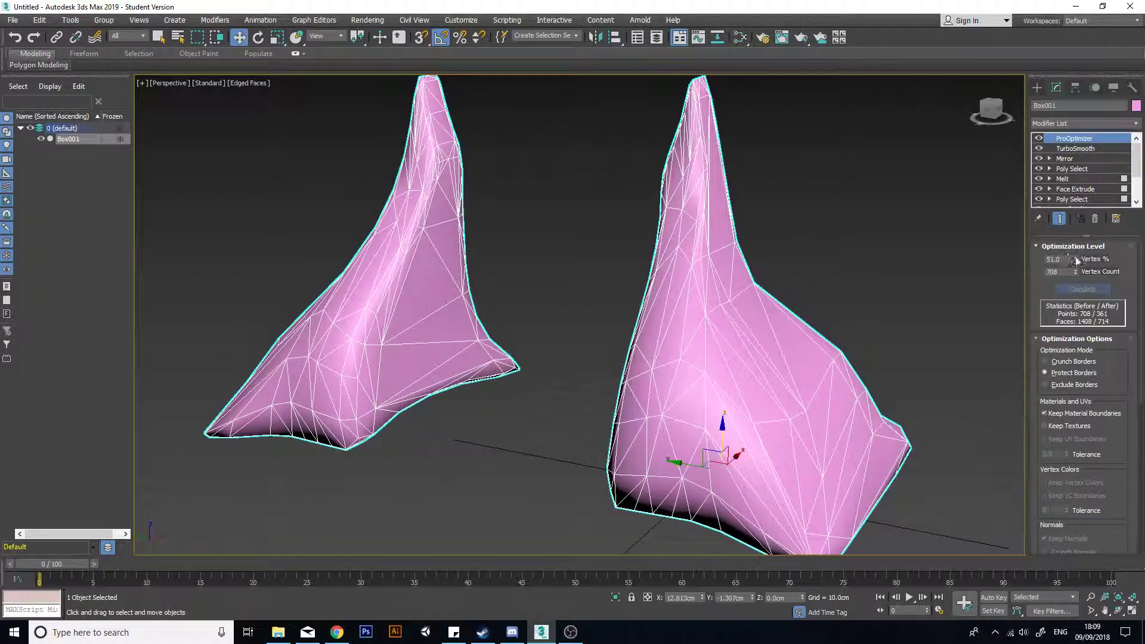
{"action": "left_click_drag", "start_coordinate": [1075, 261], "coordinate": [1075, 265]}
Step: Hide the edged faces to compare the shading with and without ProOptimizer, restore the edges and examine the reduced mesh
{"action": "key", "text": "F4"}
{"action": "middle_click_drag", "start_coordinate": [721, 310], "coordinate": [755, 340]}
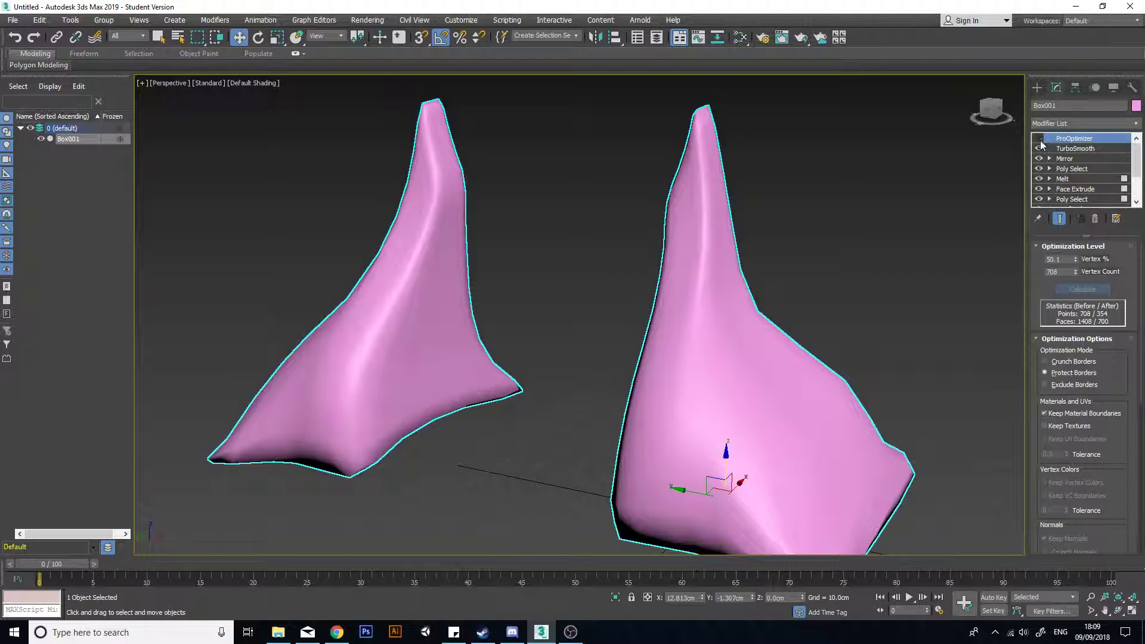
{"action": "scroll", "coordinate": [741, 312], "scroll_direction": "up", "scroll_amount": 2}
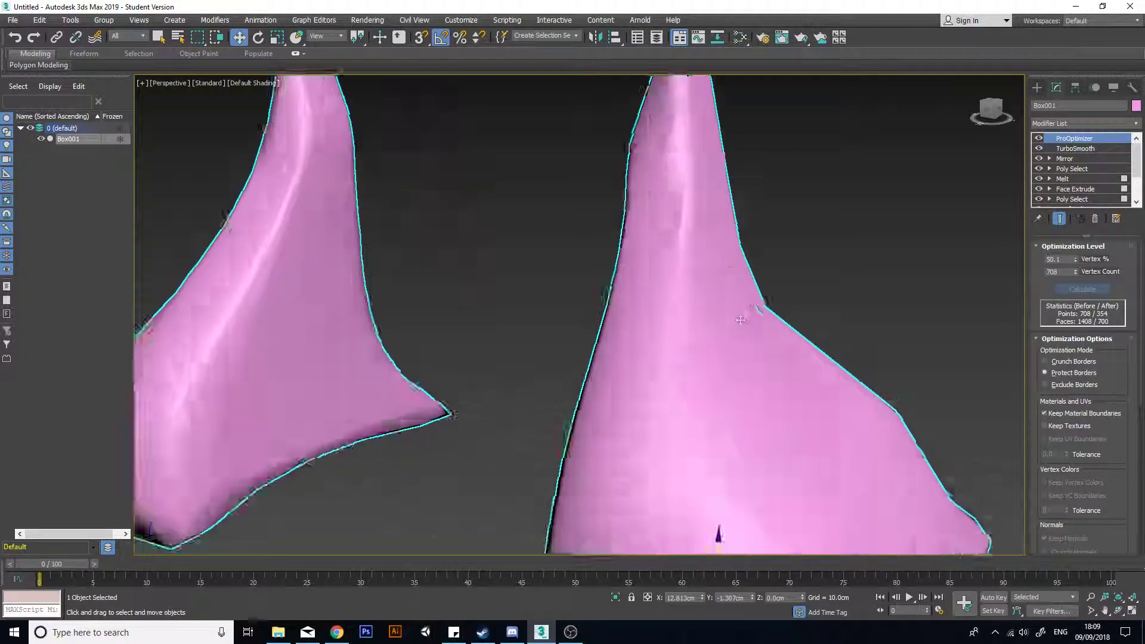
{"action": "scroll", "coordinate": [743, 270], "scroll_direction": "down", "scroll_amount": 4}
{"action": "scroll", "coordinate": [739, 271], "scroll_direction": "up", "scroll_amount": 2}
{"action": "key", "text": "F4"}
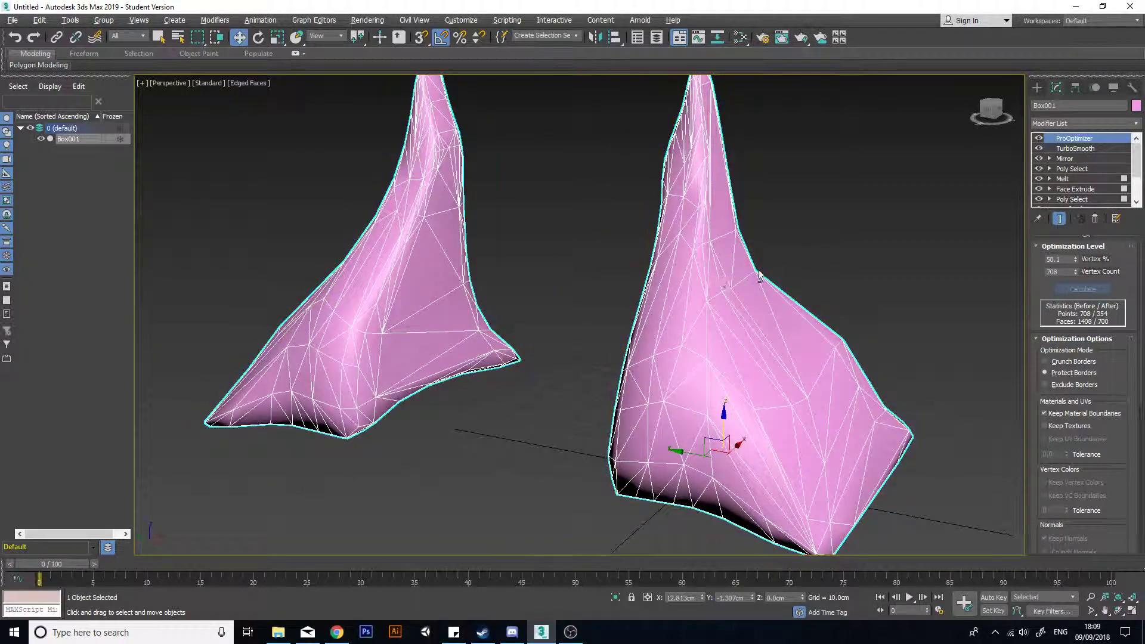
{"action": "middle_click_drag", "start_coordinate": [759, 276], "coordinate": [444, 343], "text": "alt"}
{"action": "scroll", "coordinate": [514, 281], "scroll_direction": "down", "scroll_amount": 3}
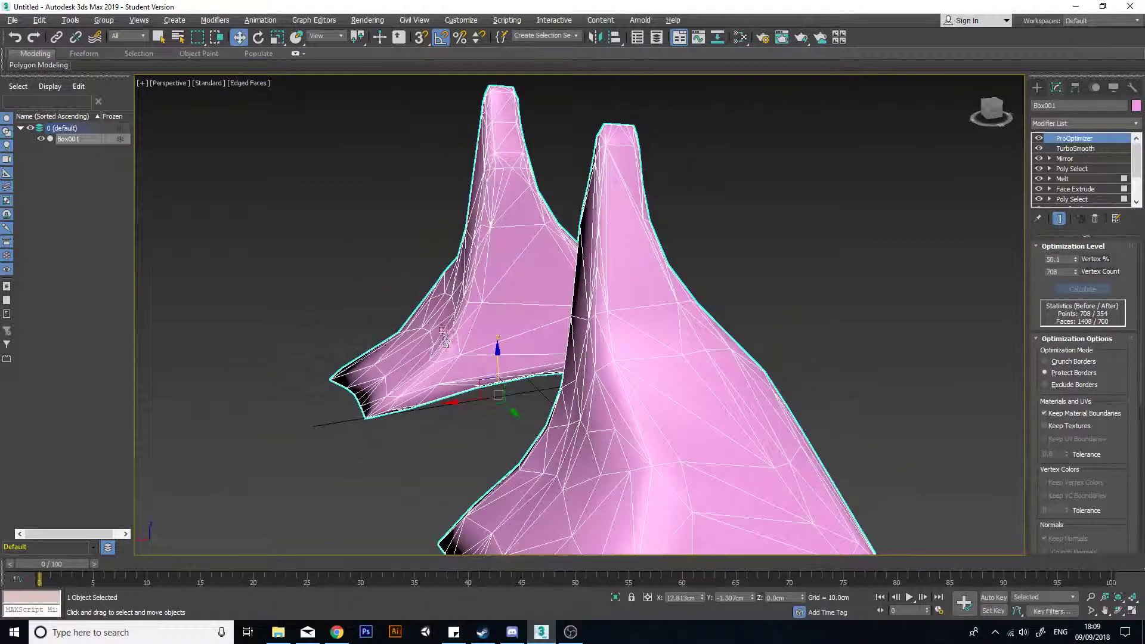
Step: Lower ProOptimizer's Vertex % to 48.4 and inspect the simplified mesh
{"action": "left_click_drag", "start_coordinate": [1075, 260], "coordinate": [1074, 269]}
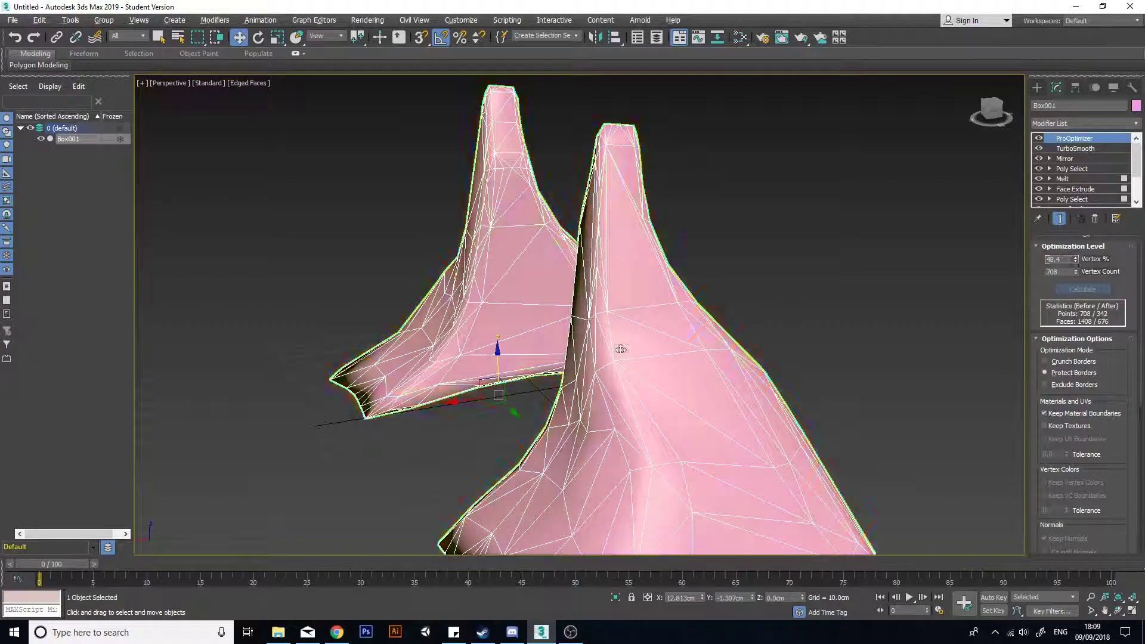
{"action": "middle_click_drag", "start_coordinate": [817, 334], "coordinate": [534, 227], "text": "alt"}
{"action": "scroll", "coordinate": [530, 223], "scroll_direction": "up", "scroll_amount": 5}
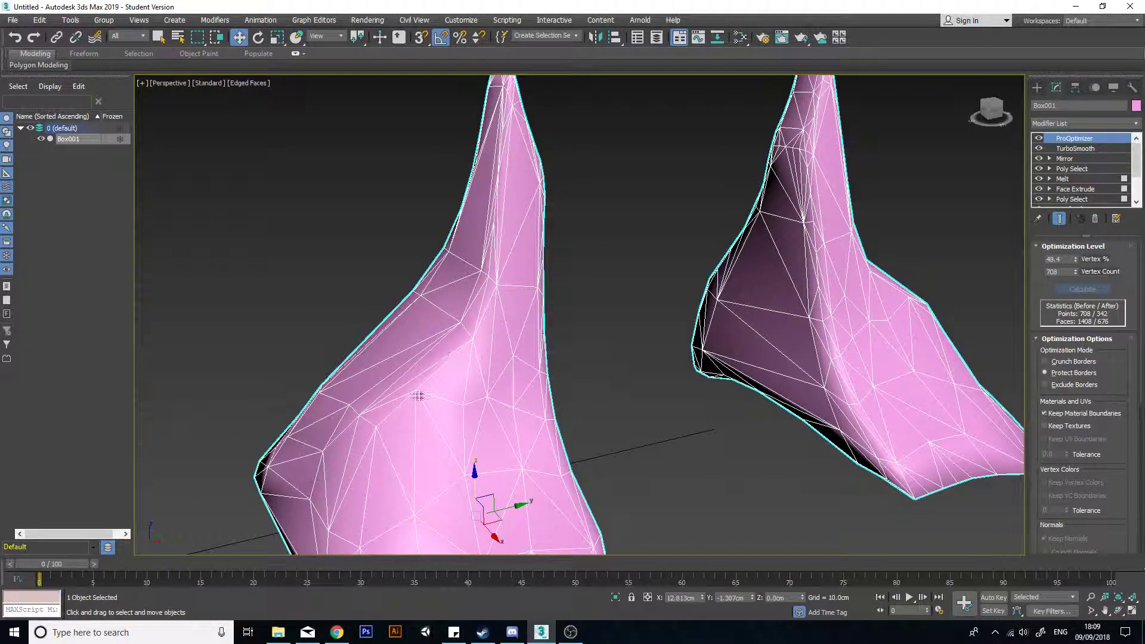
{"action": "middle_click_drag", "start_coordinate": [417, 396], "coordinate": [569, 291], "text": "alt"}
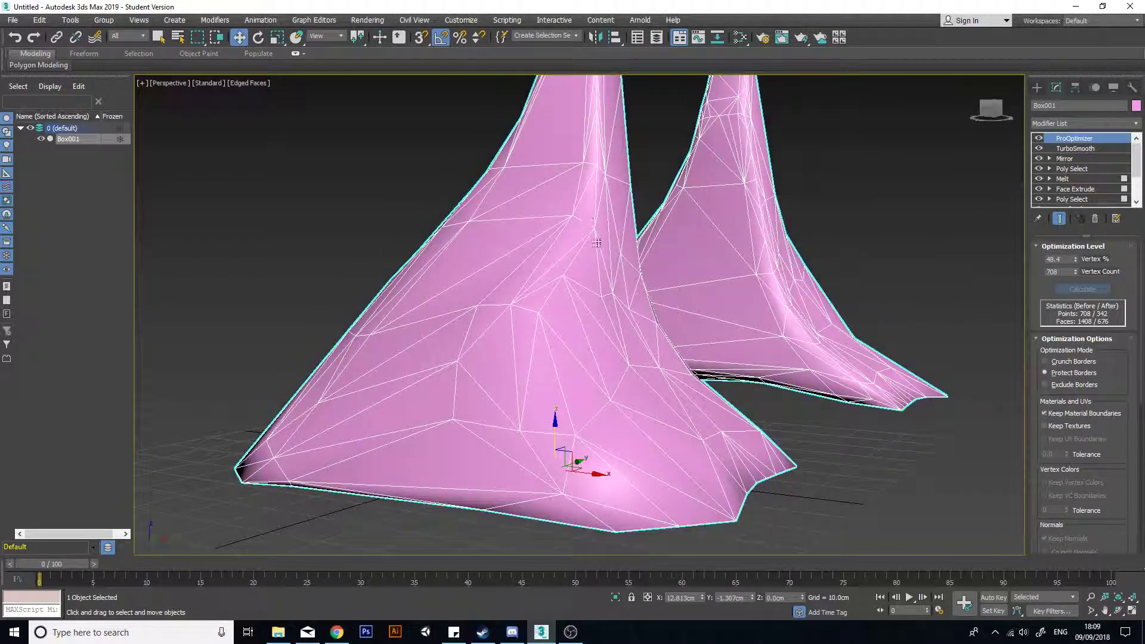
Step: Turn ProOptimizer off and on again to compare the smoothed and simplified meshes from several angles
{"action": "left_click", "coordinate": [1038, 138]}
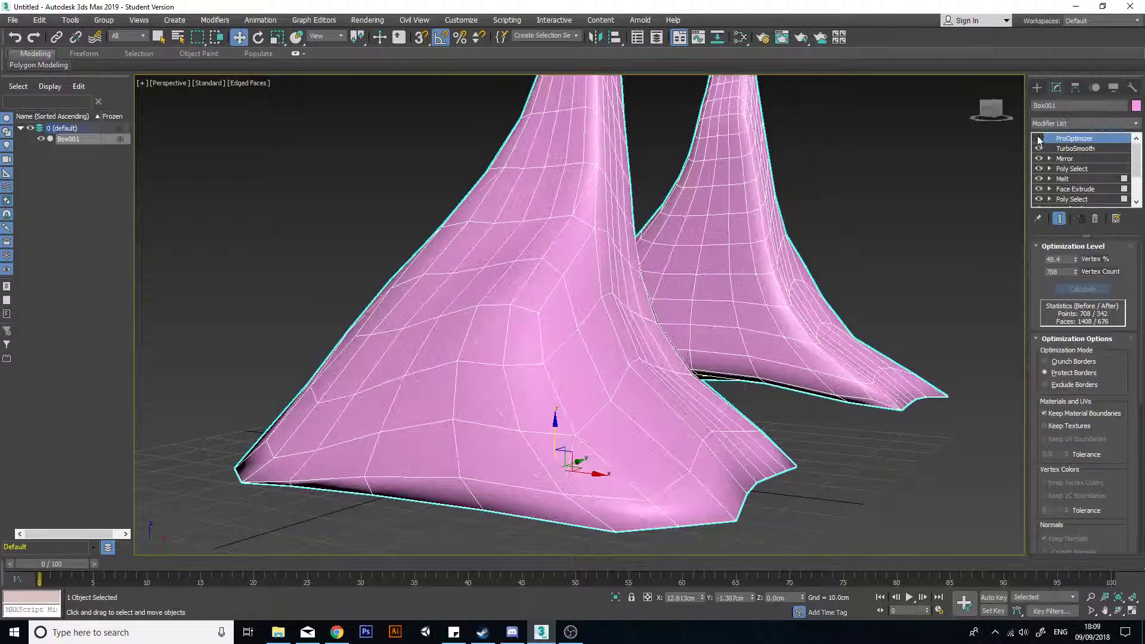
{"action": "middle_click_drag", "start_coordinate": [781, 270], "coordinate": [614, 272], "text": "alt"}
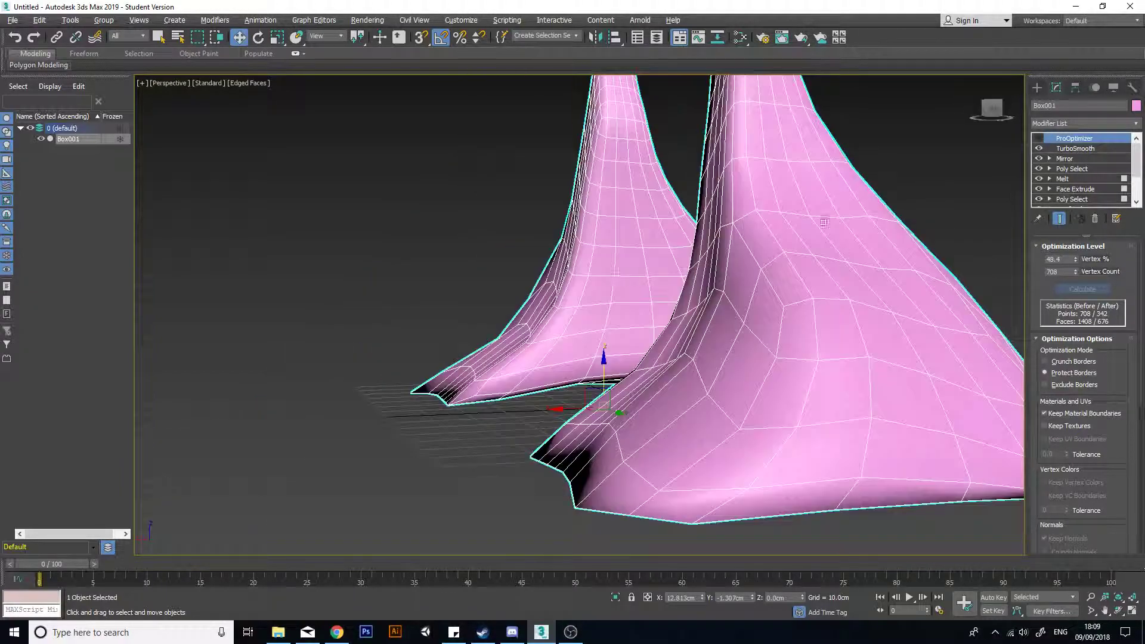
{"action": "middle_click_drag", "start_coordinate": [777, 403], "coordinate": [668, 405], "text": "alt"}
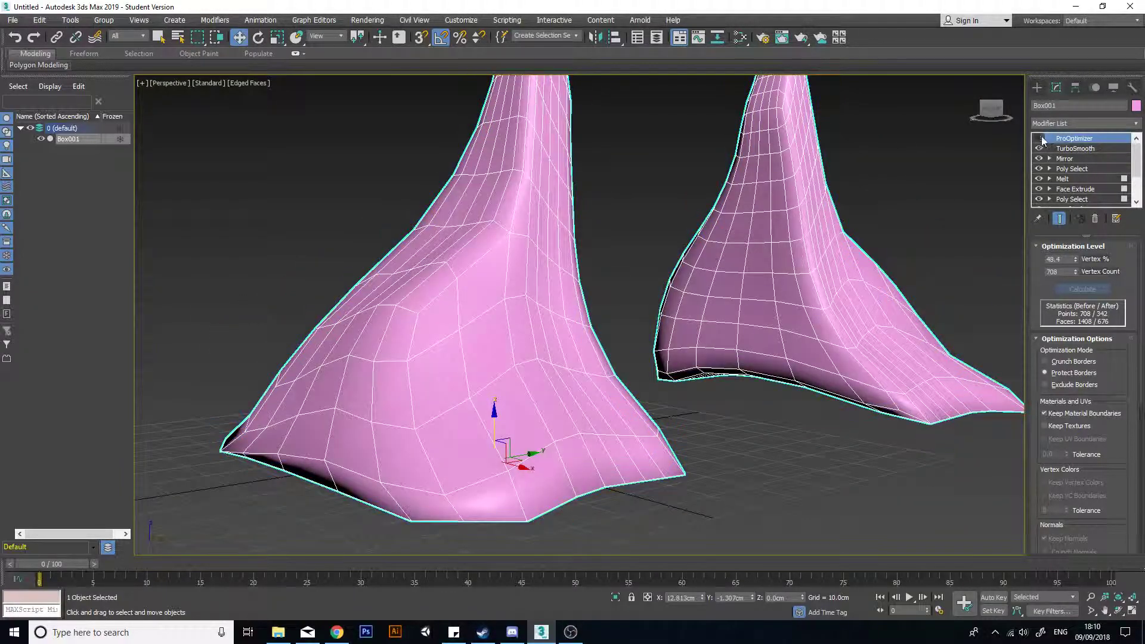
{"action": "left_click", "coordinate": [1039, 139]}
{"action": "mouse_move", "coordinate": [507, 209]}
{"action": "middle_mouse_down", "text": "alt"}
{"action": "mouse_move", "coordinate": [582, 257]}
{"action": "mouse_move", "coordinate": [570, 200]}
{"action": "mouse_move", "coordinate": [492, 217]}
{"action": "middle_mouse_up", "text": "alt"}
{"action": "scroll", "coordinate": [397, 384], "scroll_direction": "down", "scroll_amount": 4}
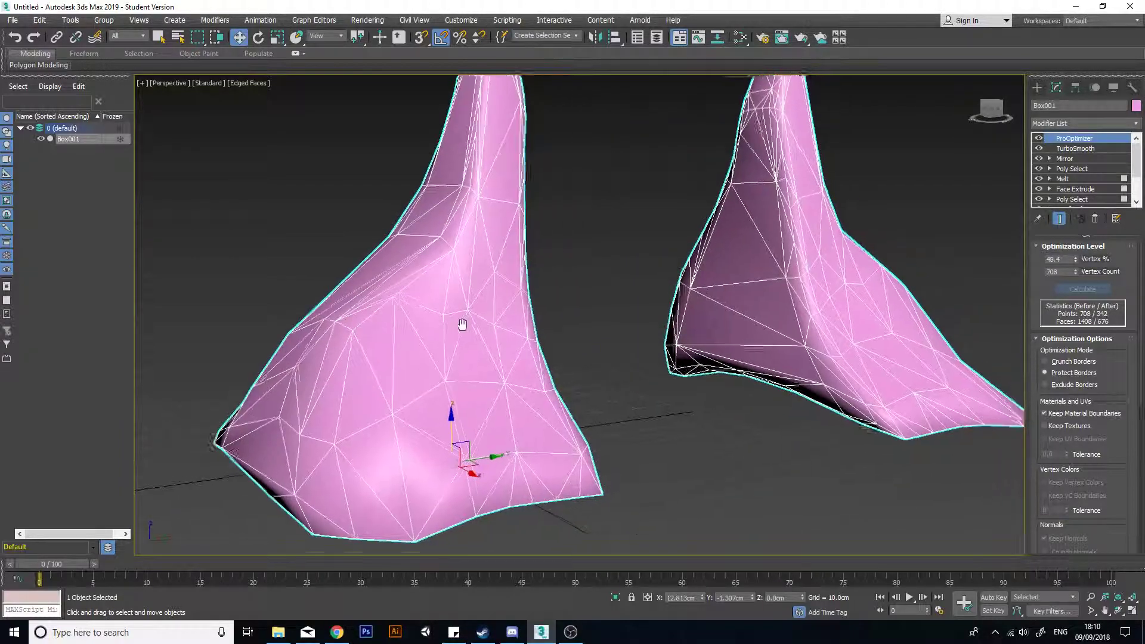
{"action": "middle_click_drag", "start_coordinate": [691, 286], "coordinate": [695, 340], "text": "alt"}
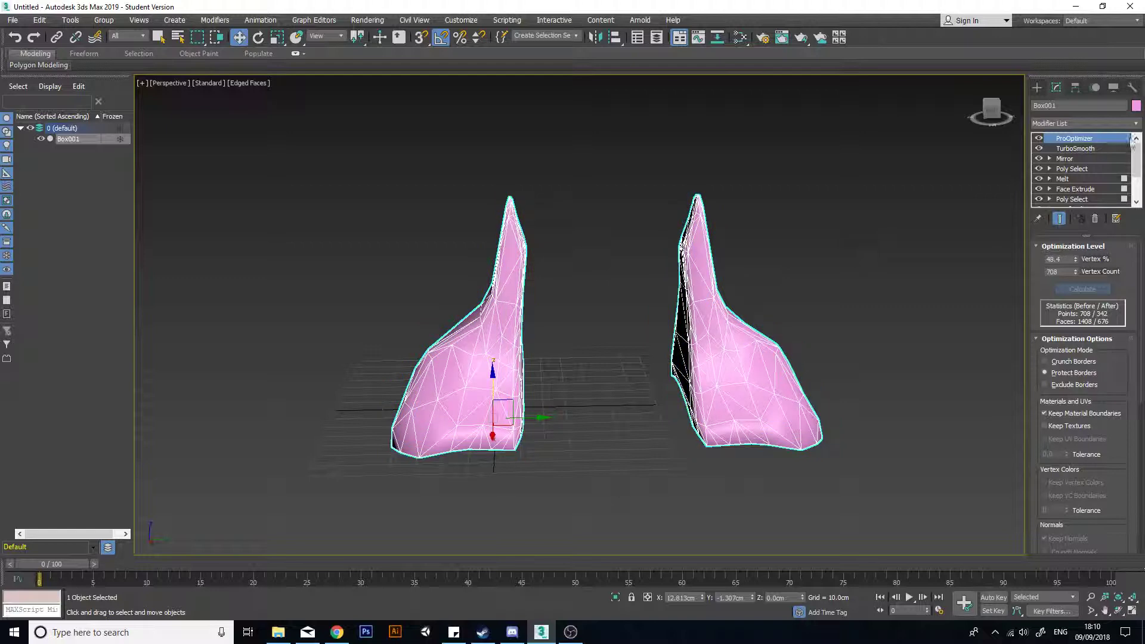
Step: Add an Edit Poly modifier above ProOptimizer in the box's stack
{"action": "left_click", "coordinate": [1139, 127]}
{"action": "key", "text": "e"}
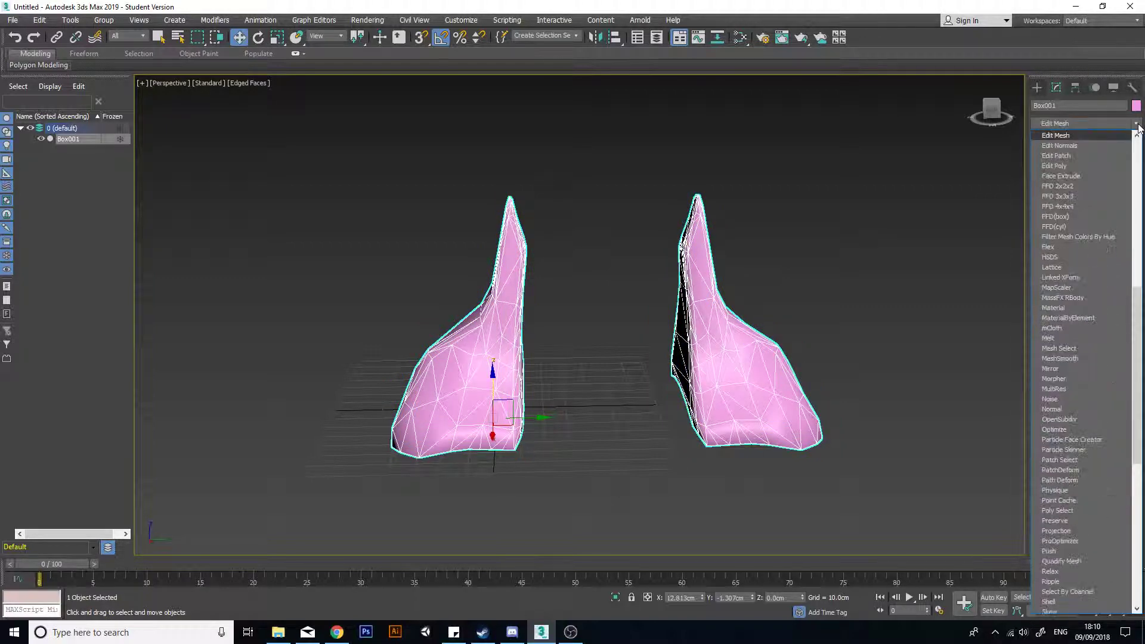
{"action": "left_click", "coordinate": [1092, 165]}
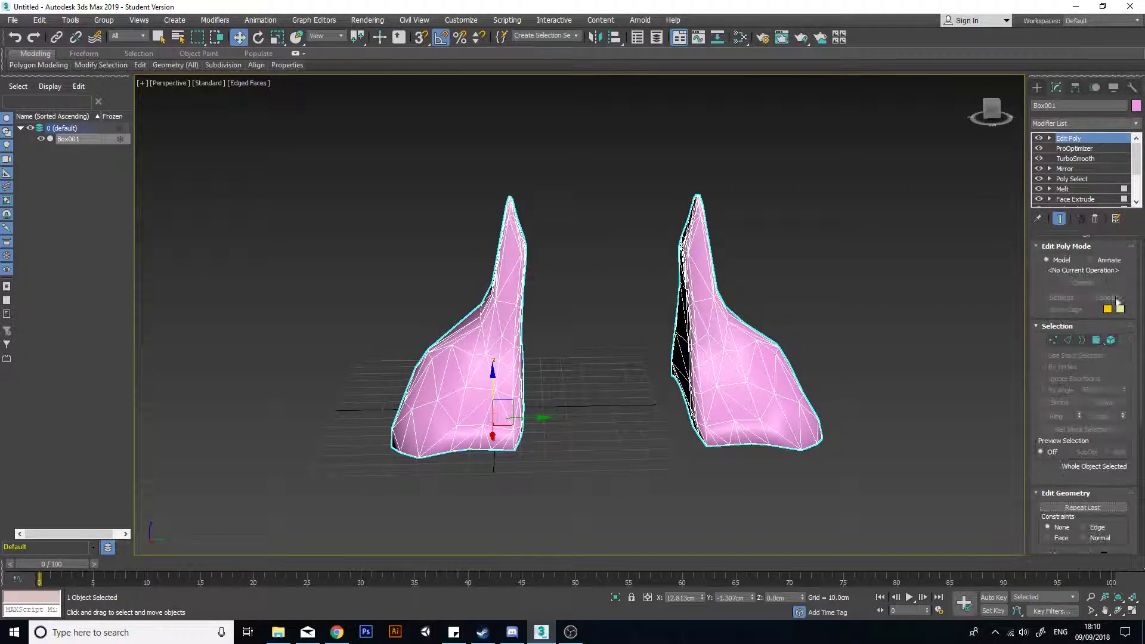
Step: Switch Edit Poly to vertex level and select a vertex near the tip of the front shape
{"action": "middle_click_drag", "start_coordinate": [590, 367], "coordinate": [668, 346], "text": "alt"}
{"action": "scroll", "coordinate": [667, 346], "scroll_direction": "up", "scroll_amount": 5}
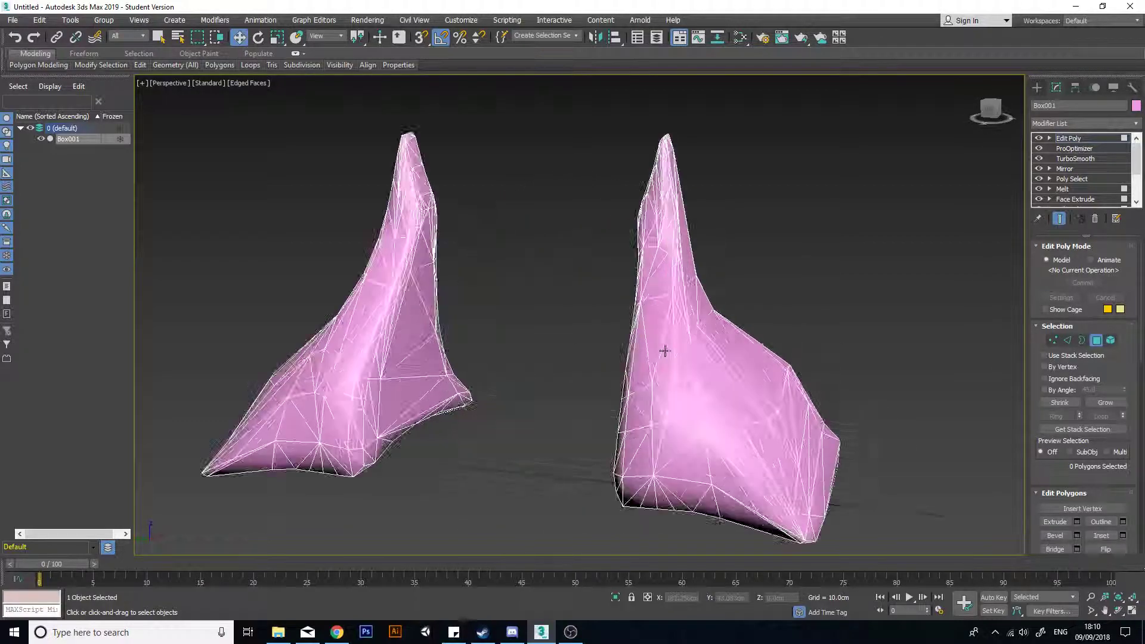
{"action": "middle_click_drag", "start_coordinate": [869, 328], "coordinate": [782, 323], "text": "alt"}
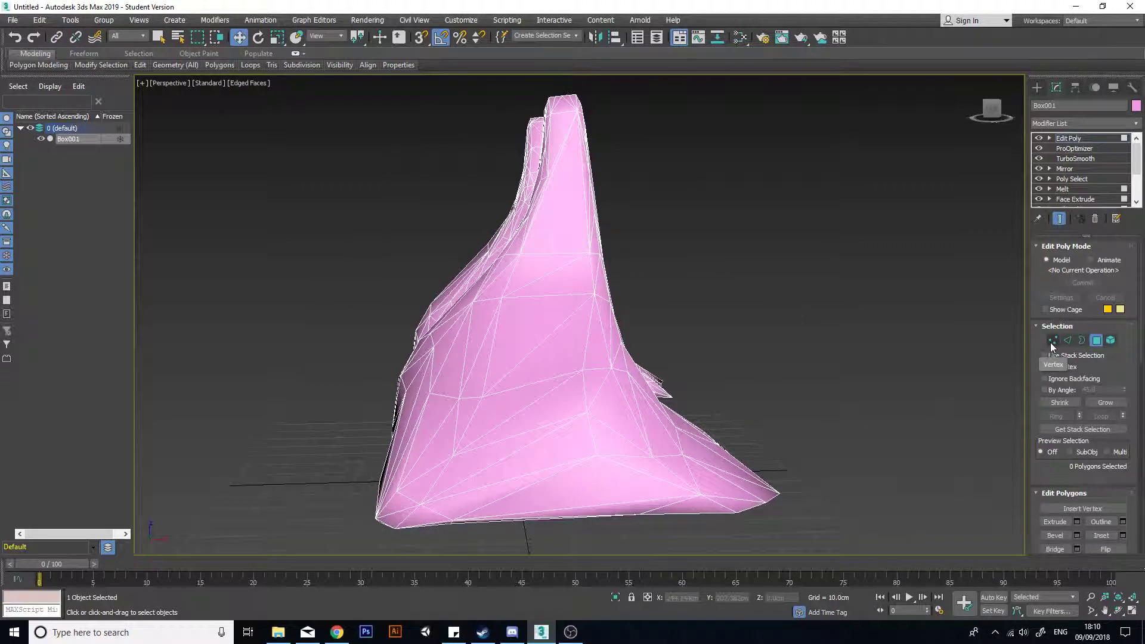
{"action": "left_click", "coordinate": [1051, 341]}
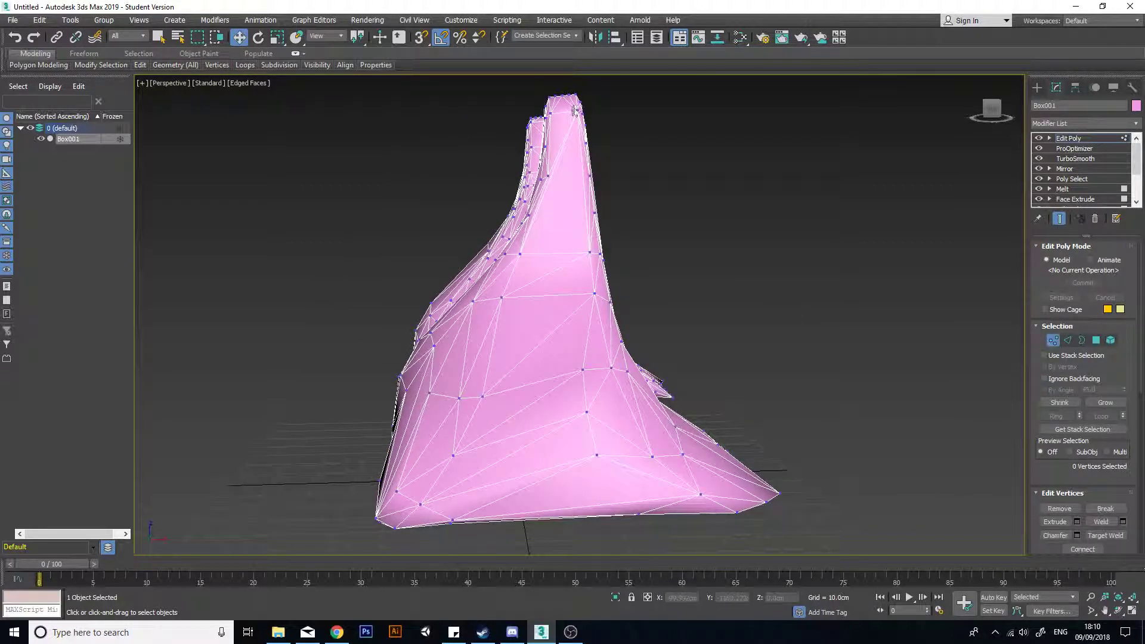
{"action": "middle_click_drag", "start_coordinate": [585, 126], "coordinate": [579, 251]}
{"action": "middle_click_drag", "start_coordinate": [579, 251], "coordinate": [645, 274], "text": "alt"}
{"action": "left_click_drag", "start_coordinate": [588, 228], "coordinate": [588, 234]}
Step: Select a single edge on the front shape's spike at edge level, then pick a polygon there at polygon level
{"action": "left_click", "coordinate": [1067, 340]}
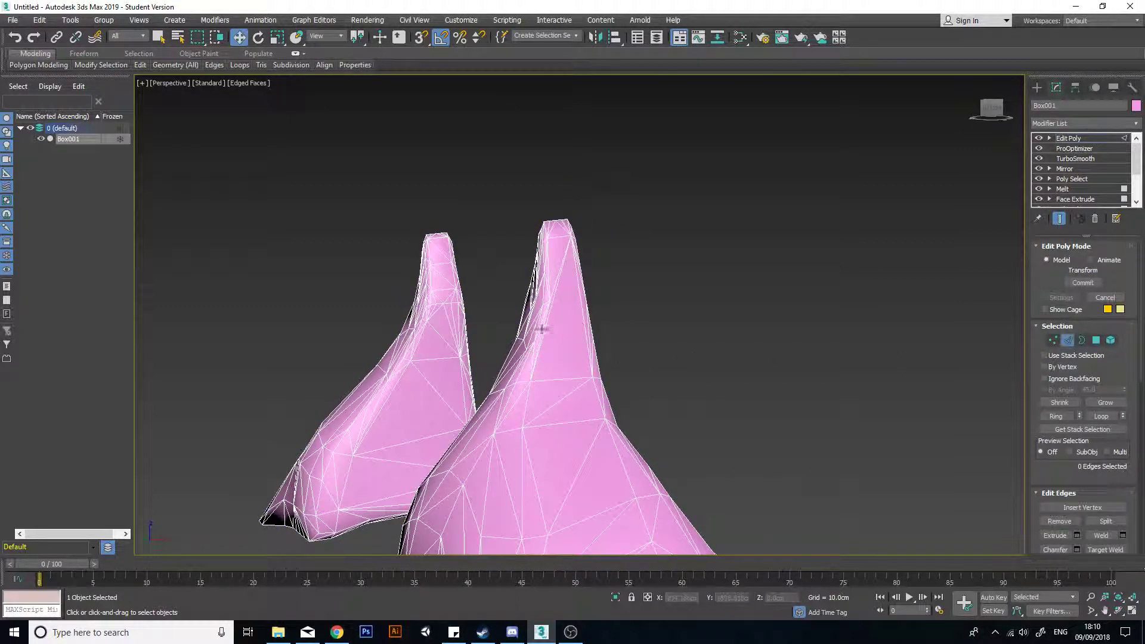
{"action": "left_click", "coordinate": [561, 275]}
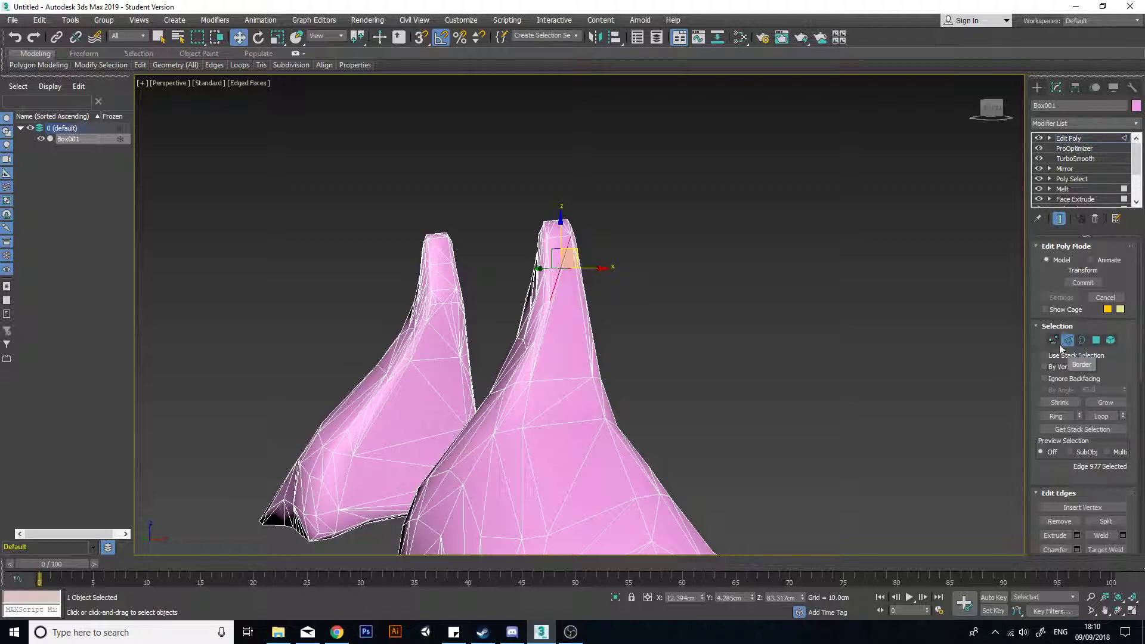
{"action": "left_click", "coordinate": [1098, 340]}
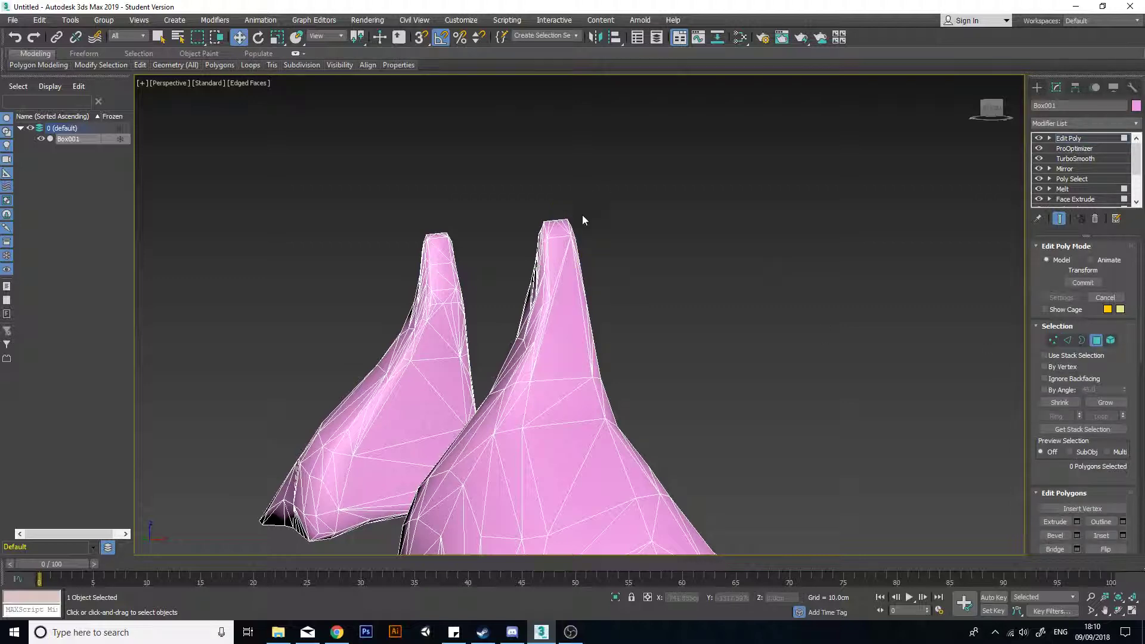
{"action": "left_click", "coordinate": [567, 289]}
Step: Switch to element level and select one of the two mirrored shapes as a whole element
{"action": "left_click", "coordinate": [1110, 342]}
{"action": "middle_click_drag", "start_coordinate": [498, 404], "coordinate": [808, 354]}
{"action": "left_click", "coordinate": [463, 301]}
{"action": "scroll", "coordinate": [526, 388], "scroll_direction": "down", "scroll_amount": 4}
{"action": "scroll", "coordinate": [808, 354], "scroll_direction": "up", "scroll_amount": 3}
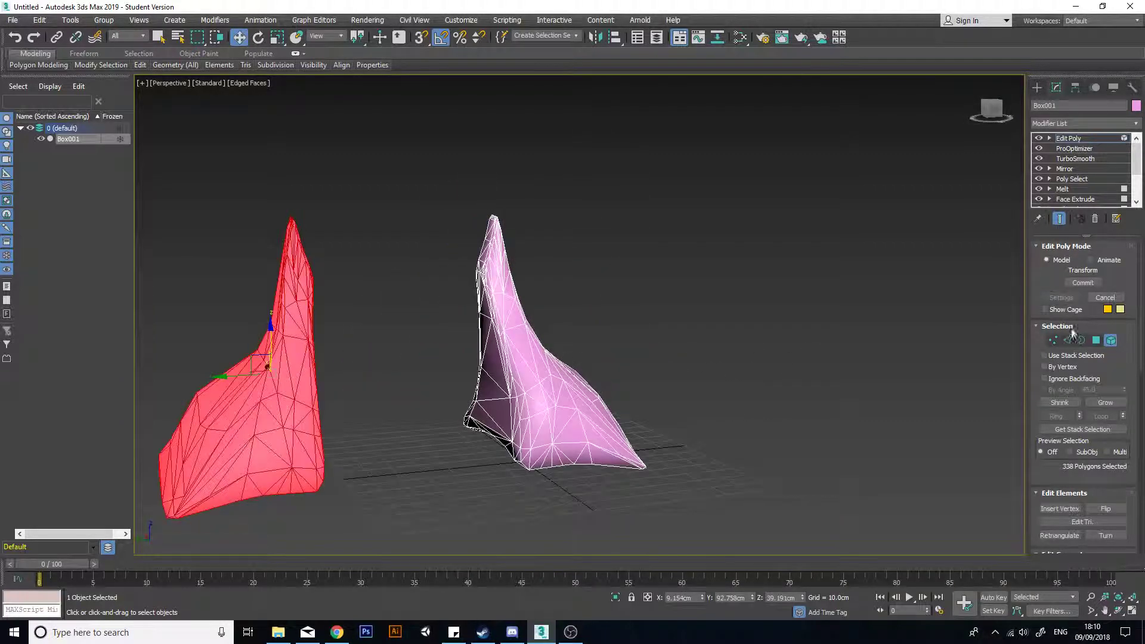
Step: Select the upper polygons of the original shape's spike and delete them
{"action": "left_click", "coordinate": [1096, 341]}
{"action": "left_click_drag", "start_coordinate": [472, 344], "coordinate": [470, 351]}
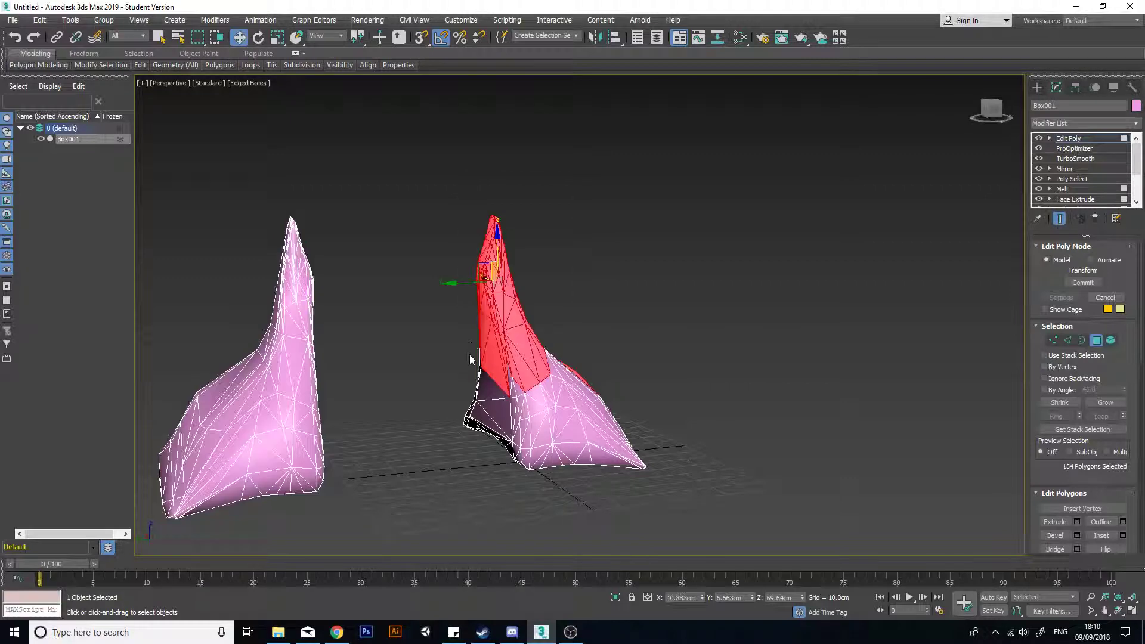
{"action": "key", "text": "Delete"}
Step: Switch to border level and select the open border around the hole left by the deleted spike
{"action": "left_click", "coordinate": [1081, 340]}
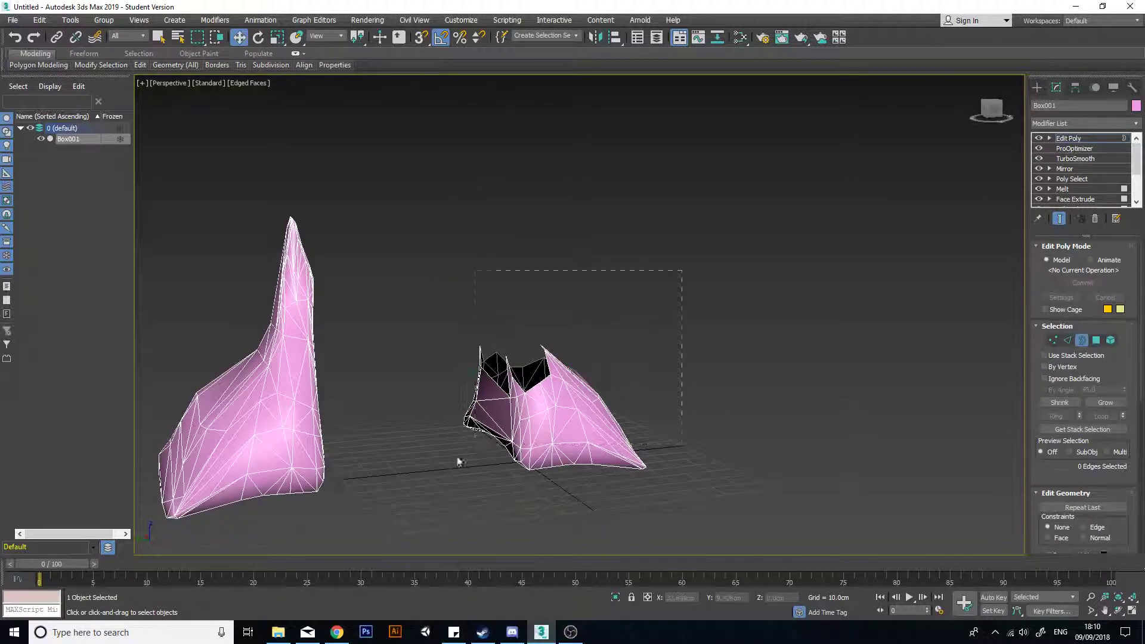
{"action": "left_click_drag", "start_coordinate": [457, 458], "coordinate": [456, 459]}
{"action": "mouse_move", "coordinate": [651, 323]}
{"action": "middle_mouse_down", "text": "alt"}
{"action": "mouse_move", "coordinate": [595, 357]}
{"action": "mouse_move", "coordinate": [493, 387]}
{"action": "mouse_move", "coordinate": [394, 338]}
{"action": "mouse_move", "coordinate": [493, 325]}
{"action": "mouse_move", "coordinate": [605, 338]}
{"action": "mouse_move", "coordinate": [644, 378]}
{"action": "mouse_move", "coordinate": [630, 388]}
{"action": "mouse_move", "coordinate": [602, 375]}
{"action": "mouse_move", "coordinate": [746, 361]}
{"action": "mouse_move", "coordinate": [647, 351]}
{"action": "mouse_move", "coordinate": [686, 353]}
{"action": "mouse_move", "coordinate": [713, 373]}
{"action": "middle_mouse_up", "text": "alt"}
{"action": "scroll", "coordinate": [648, 352], "scroll_direction": "down", "scroll_amount": 5}
{"action": "left_click_drag", "start_coordinate": [800, 228], "coordinate": [645, 467]}
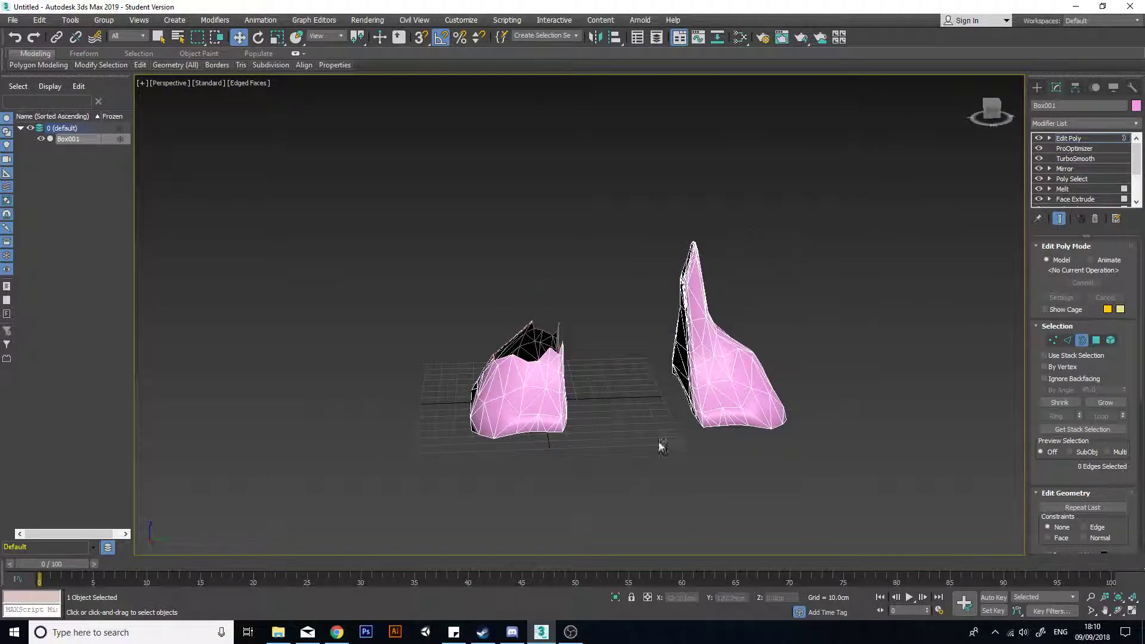
{"action": "left_click", "coordinate": [549, 357]}
{"action": "middle_click_drag", "start_coordinate": [567, 422], "coordinate": [647, 412], "text": "alt"}
{"action": "scroll", "coordinate": [554, 387], "scroll_direction": "up", "scroll_amount": 7}
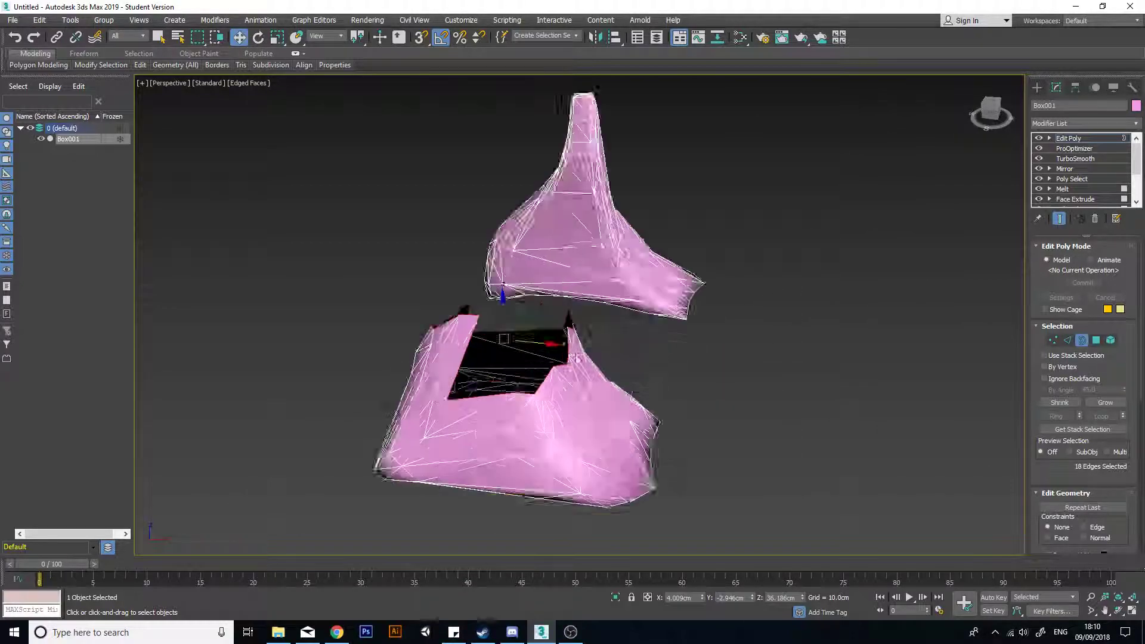
{"action": "middle_click_drag", "start_coordinate": [551, 385], "coordinate": [529, 352], "text": "alt"}
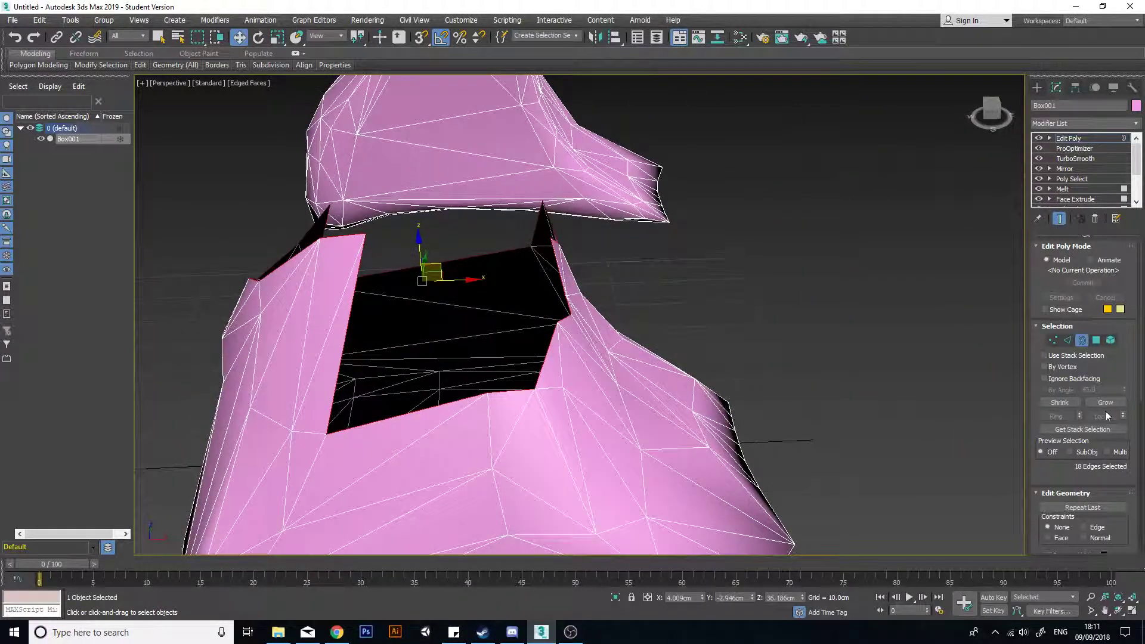
Step: Cap the selected border to close the hole on top of the cut shape
{"action": "scroll", "coordinate": [1055, 476], "scroll_direction": "down", "scroll_amount": 5}
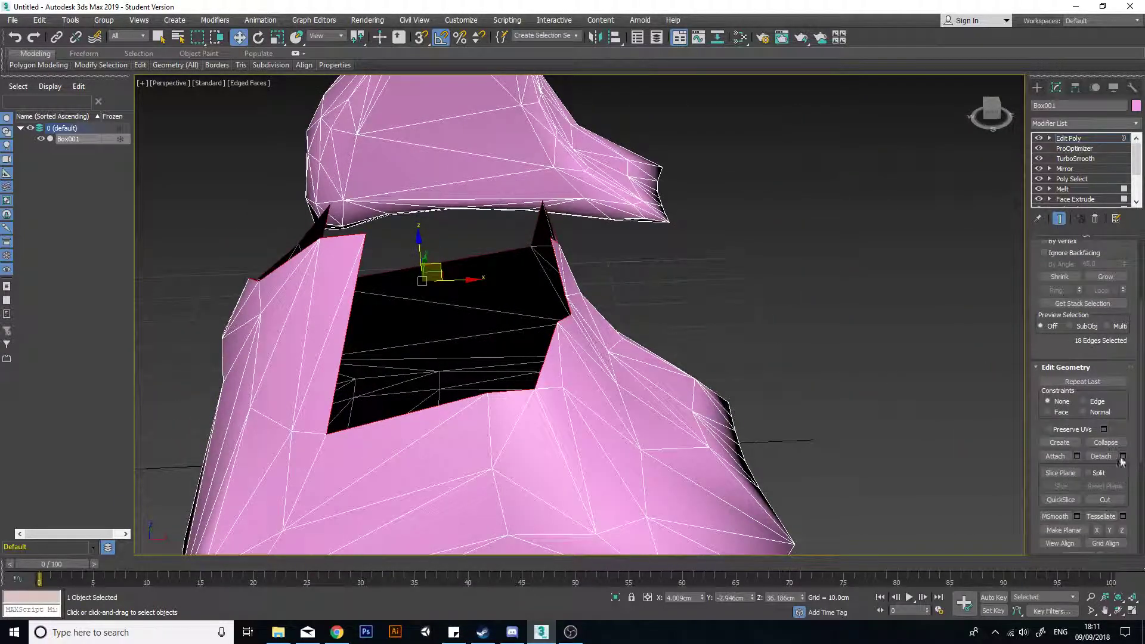
{"action": "left_click_drag", "start_coordinate": [1105, 415], "coordinate": [1084, 233]}
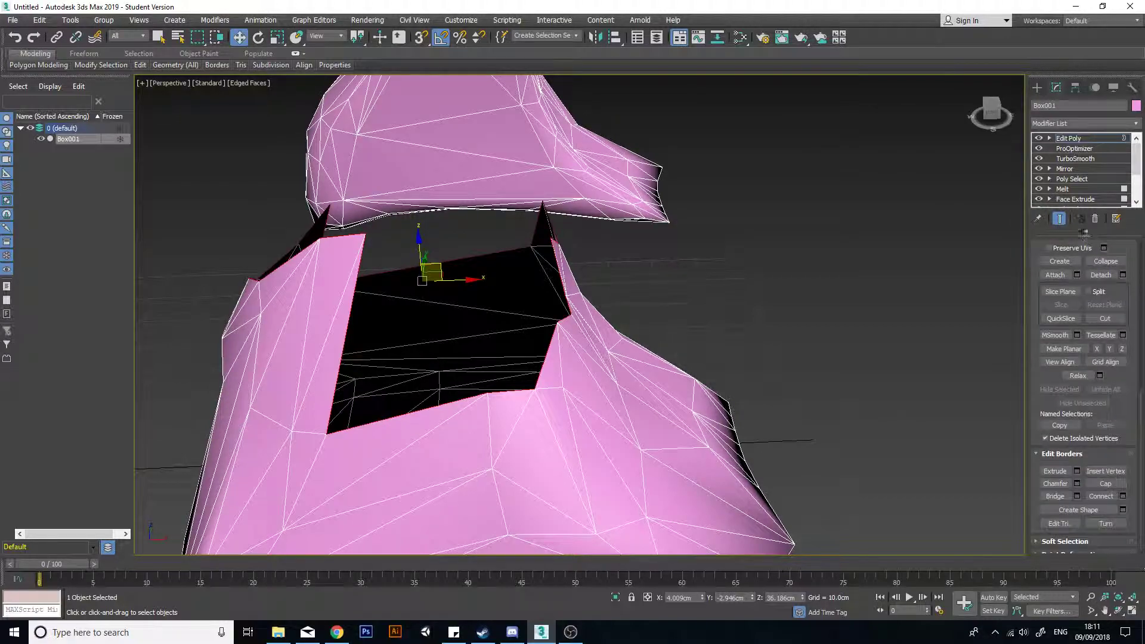
{"action": "left_click", "coordinate": [1110, 485]}
{"action": "middle_click_drag", "start_coordinate": [756, 373], "coordinate": [695, 411], "text": "alt"}
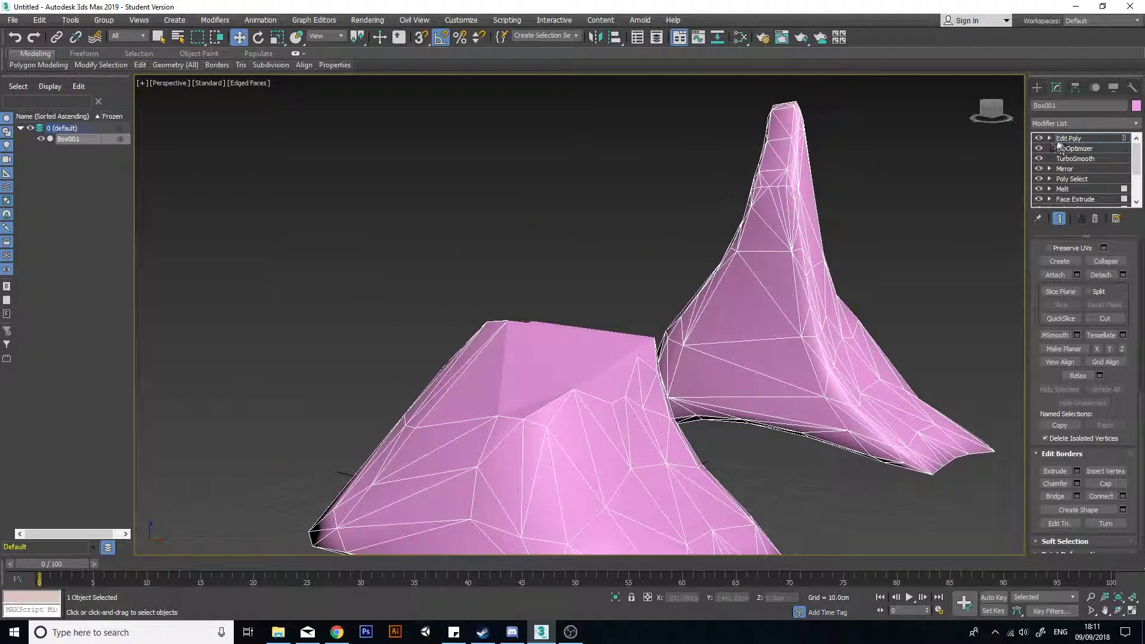
Step: Delete the Edit Poly and ProOptimizer modifiers from the top of the box's stack
{"action": "right_click", "coordinate": [1056, 146]}
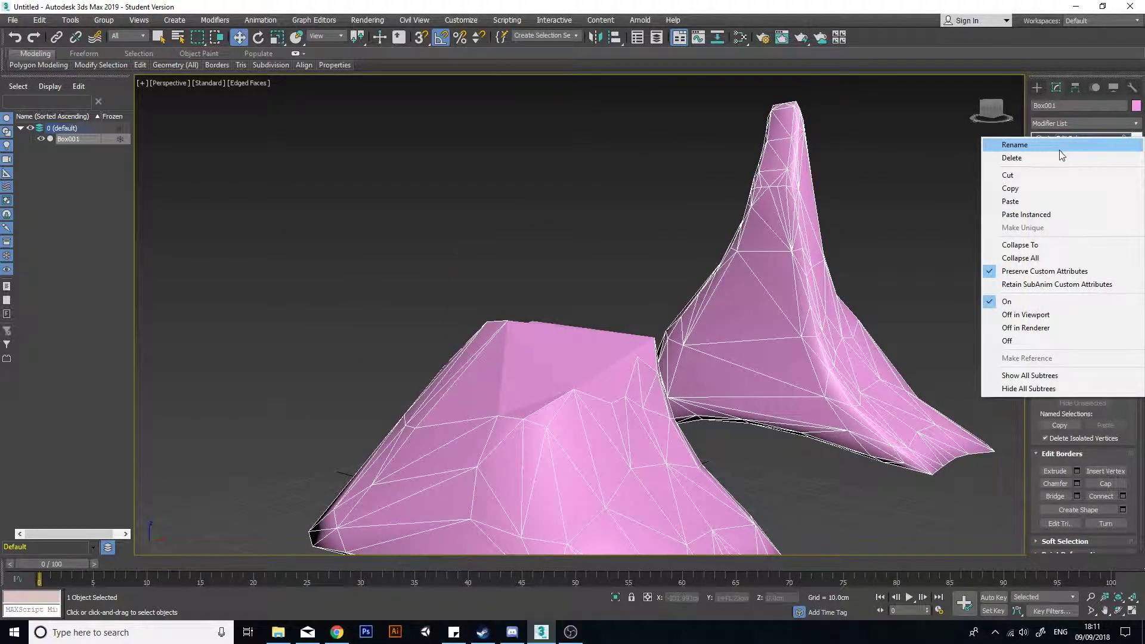
{"action": "left_click", "coordinate": [1062, 155]}
{"action": "right_click", "coordinate": [1076, 141]}
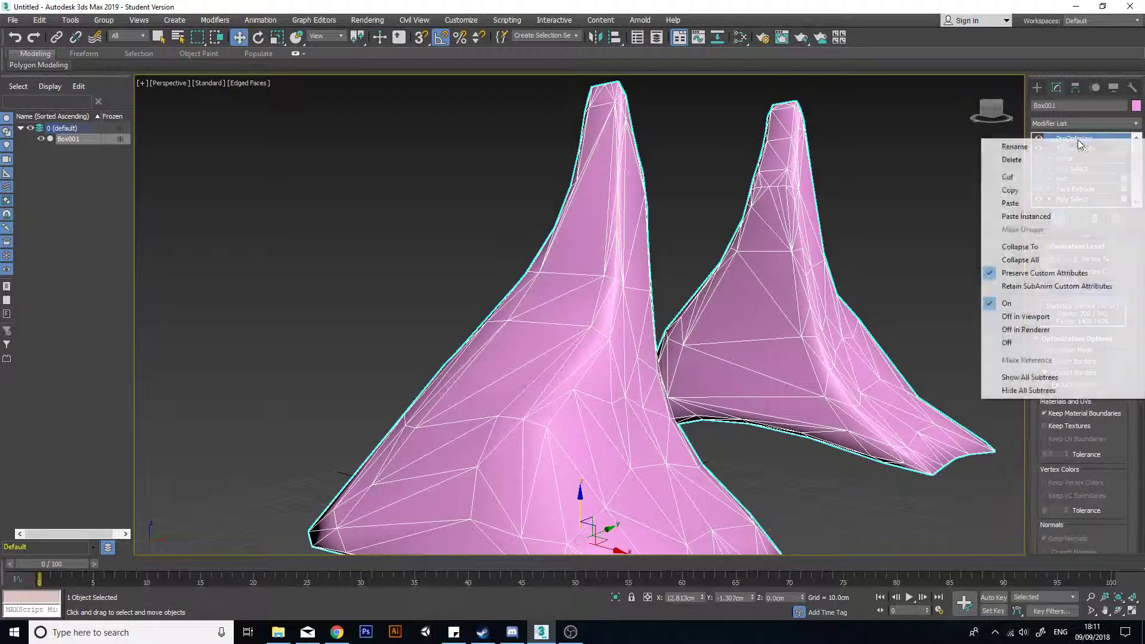
{"action": "left_click", "coordinate": [1066, 161]}
{"action": "scroll", "coordinate": [814, 281], "scroll_direction": "down", "scroll_amount": 3}
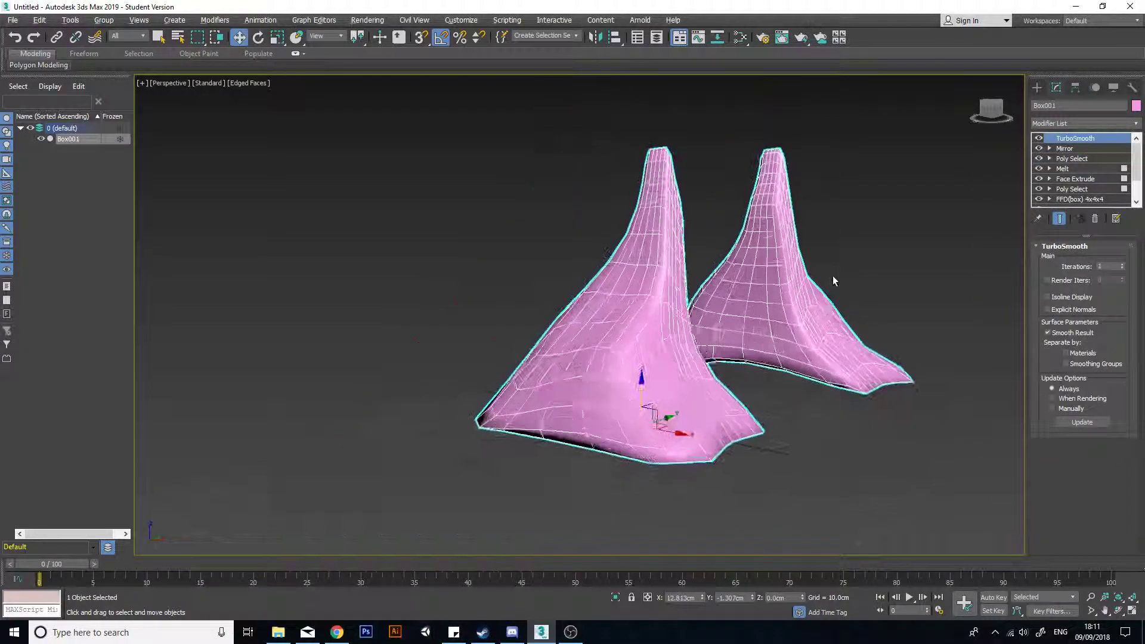
{"action": "middle_click_drag", "start_coordinate": [830, 281], "coordinate": [620, 282], "text": "alt"}
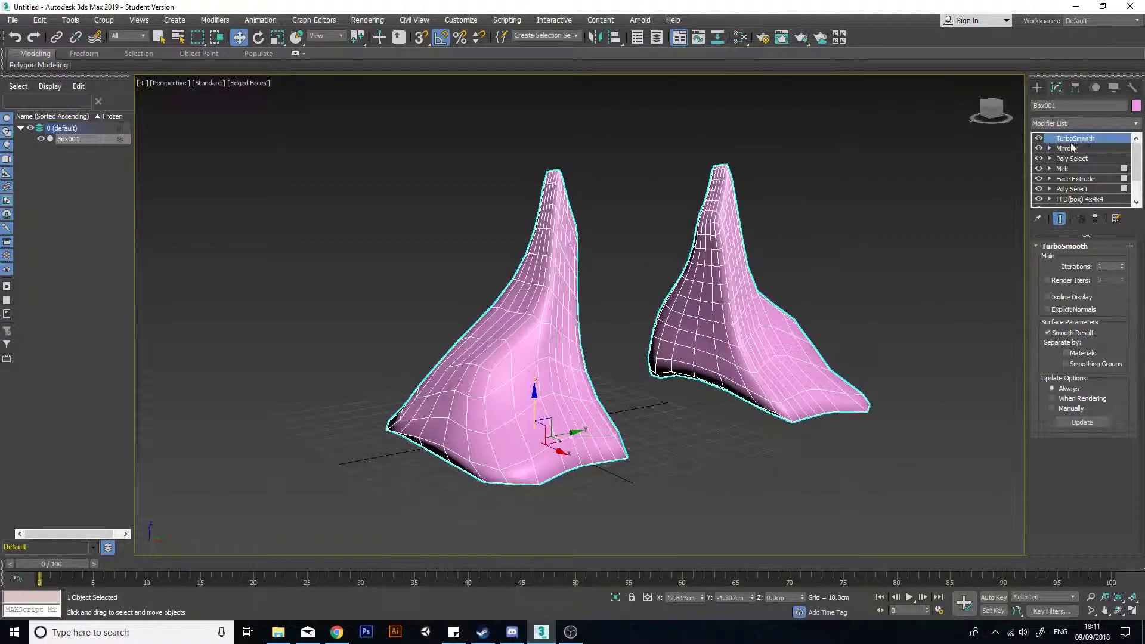
Step: Add an Edit Poly modifier between the upper Poly Select and Mirror
{"action": "left_click", "coordinate": [1084, 160]}
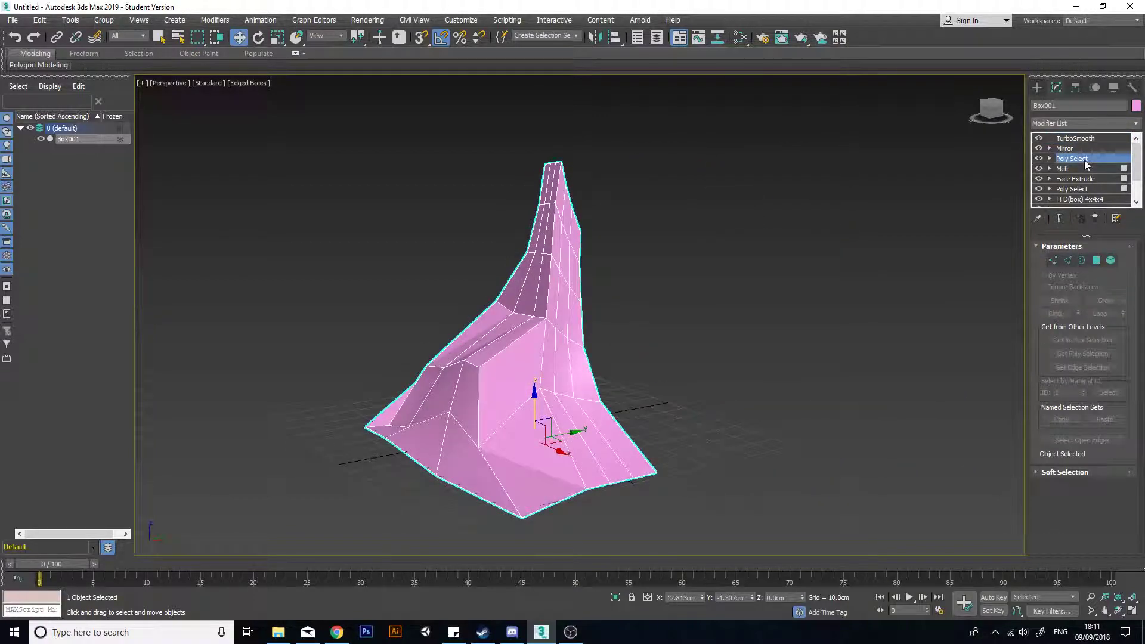
{"action": "left_click", "coordinate": [1135, 126]}
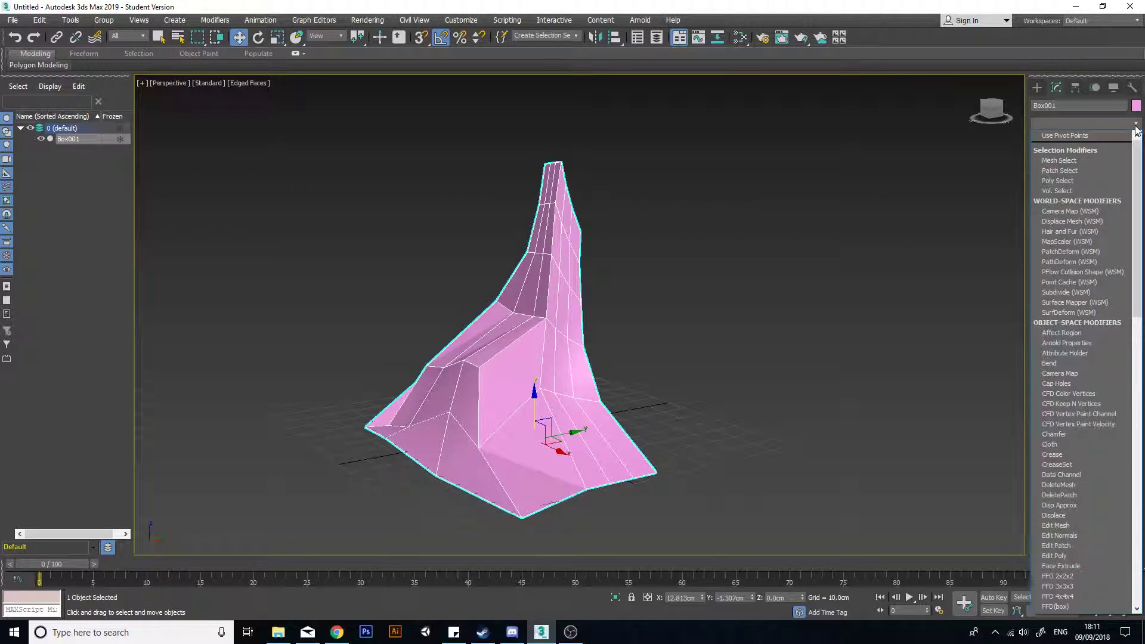
{"action": "type", "text": "po"}
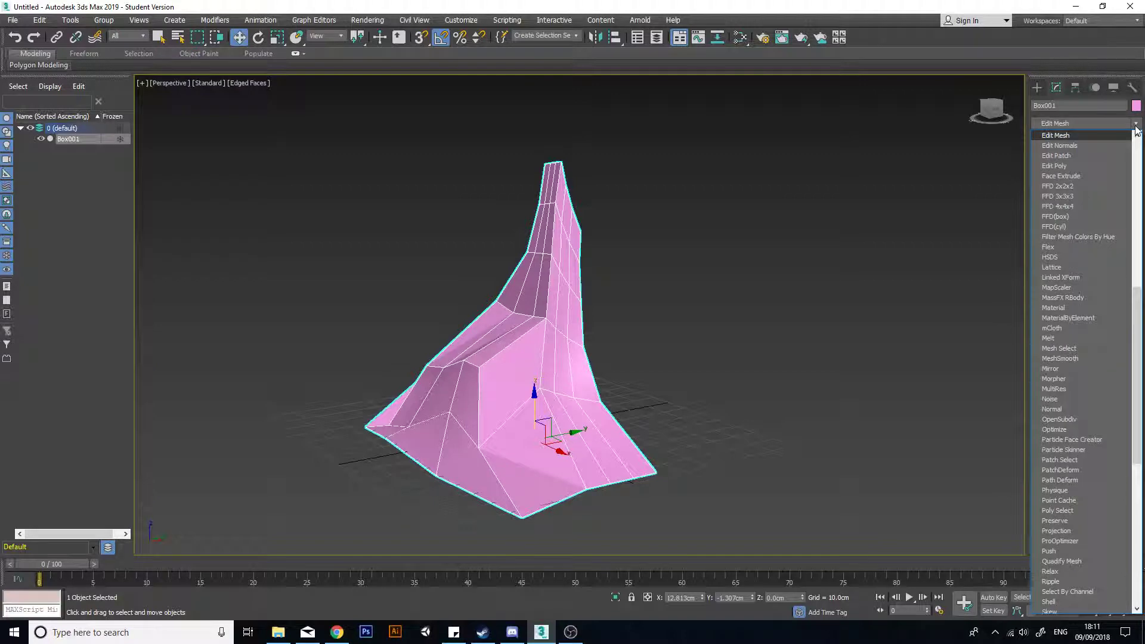
{"action": "key", "text": "e"}
{"action": "key", "text": "e"}
{"action": "key", "text": "e"}
{"action": "key", "text": "Return"}
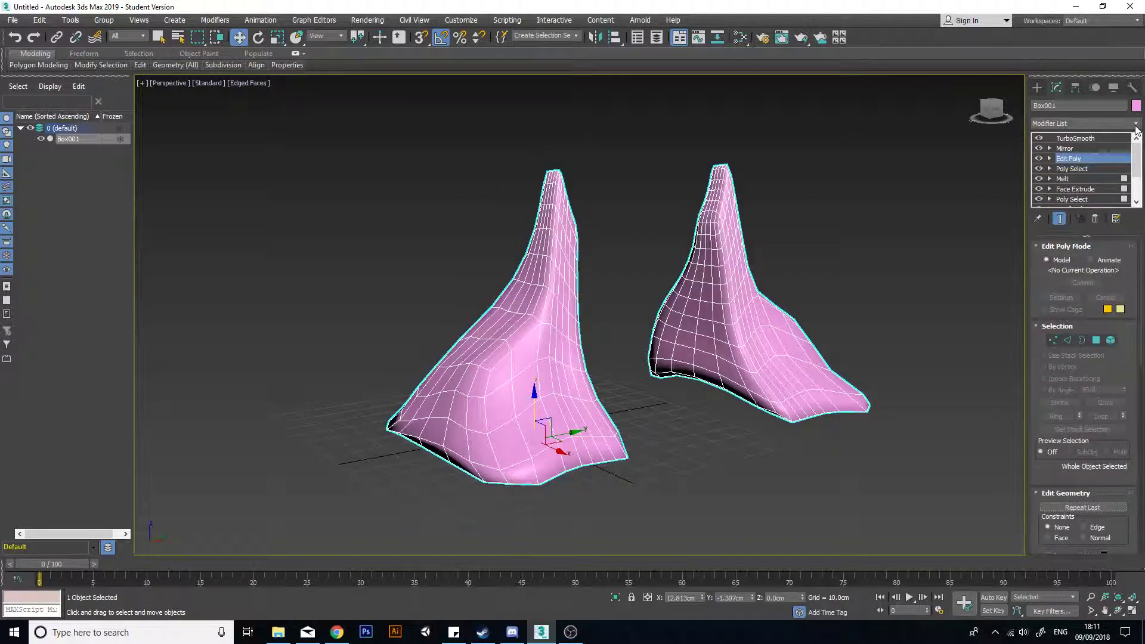
Step: Select the spike's upper polygons in Edit Poly and move them to about Y -22.8 cm, Z 85.1 cm
{"action": "left_click", "coordinate": [1099, 342]}
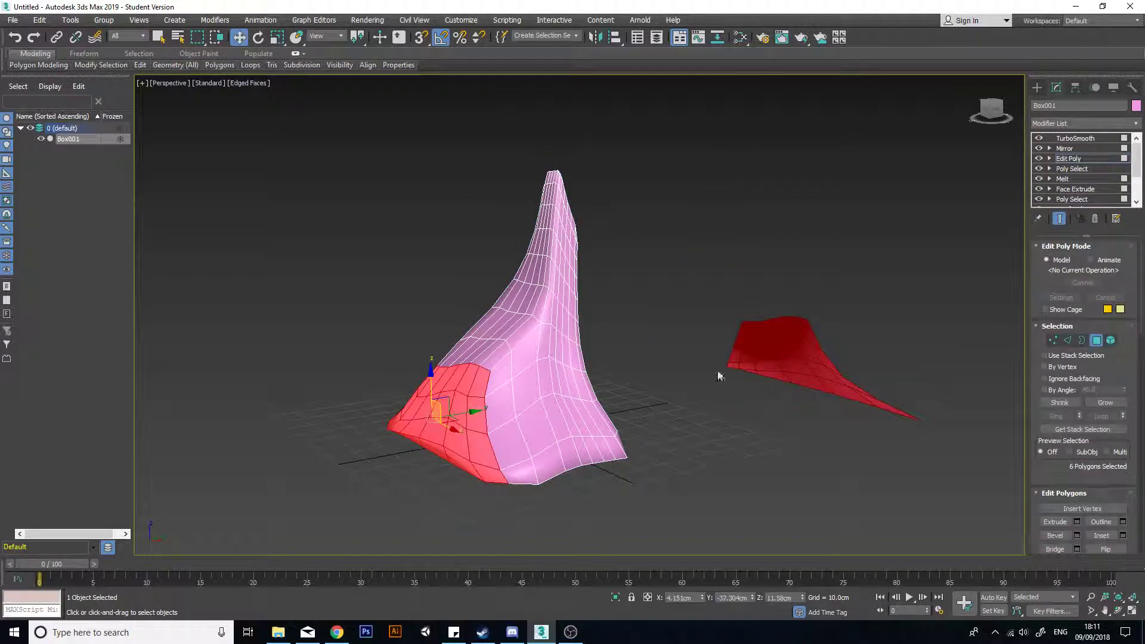
{"action": "mouse_move", "coordinate": [718, 376]}
{"action": "middle_mouse_down", "text": "alt"}
{"action": "mouse_move", "coordinate": [704, 390]}
{"action": "mouse_move", "coordinate": [655, 380]}
{"action": "mouse_move", "coordinate": [720, 392]}
{"action": "middle_mouse_up", "text": "alt"}
{"action": "left_click", "coordinate": [728, 351]}
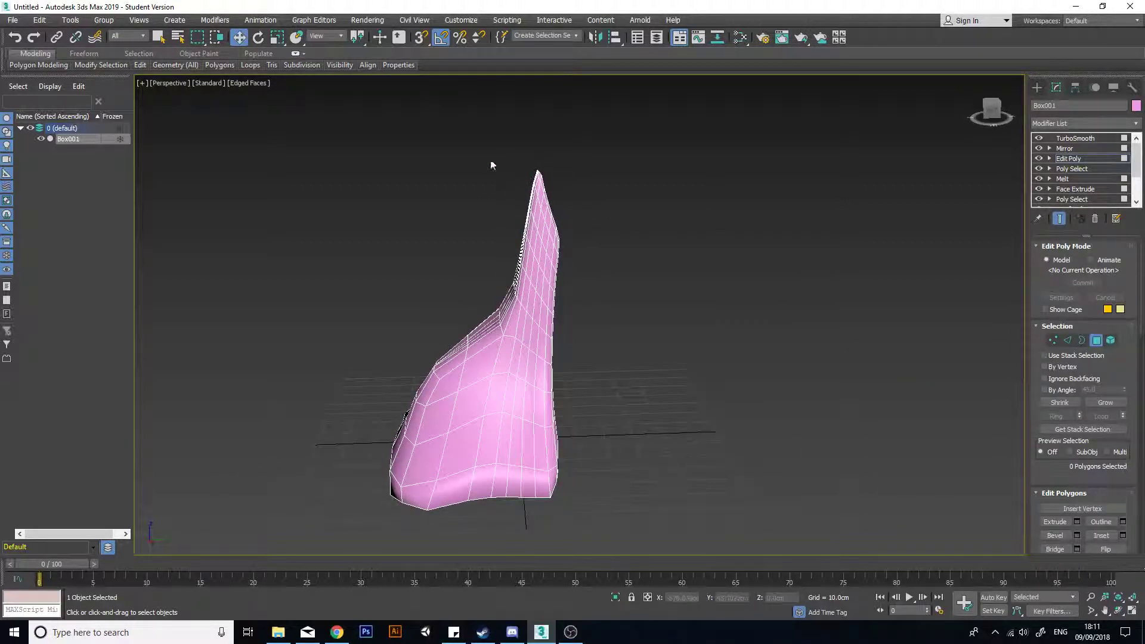
{"action": "left_click_drag", "start_coordinate": [491, 165], "coordinate": [616, 260]}
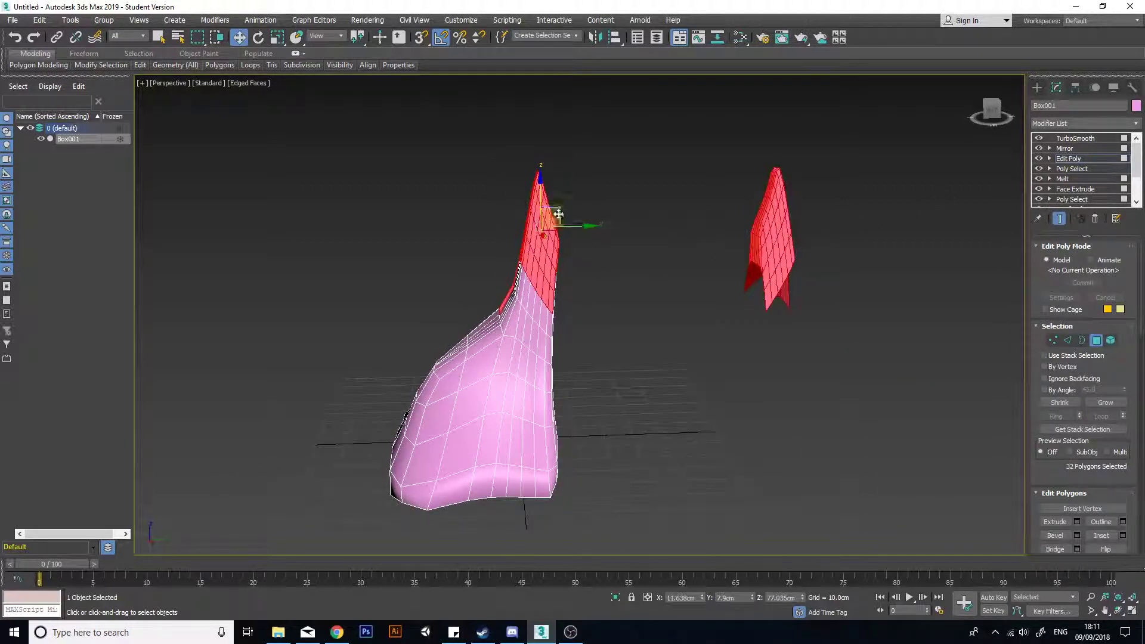
{"action": "left_click_drag", "start_coordinate": [558, 213], "coordinate": [452, 160]}
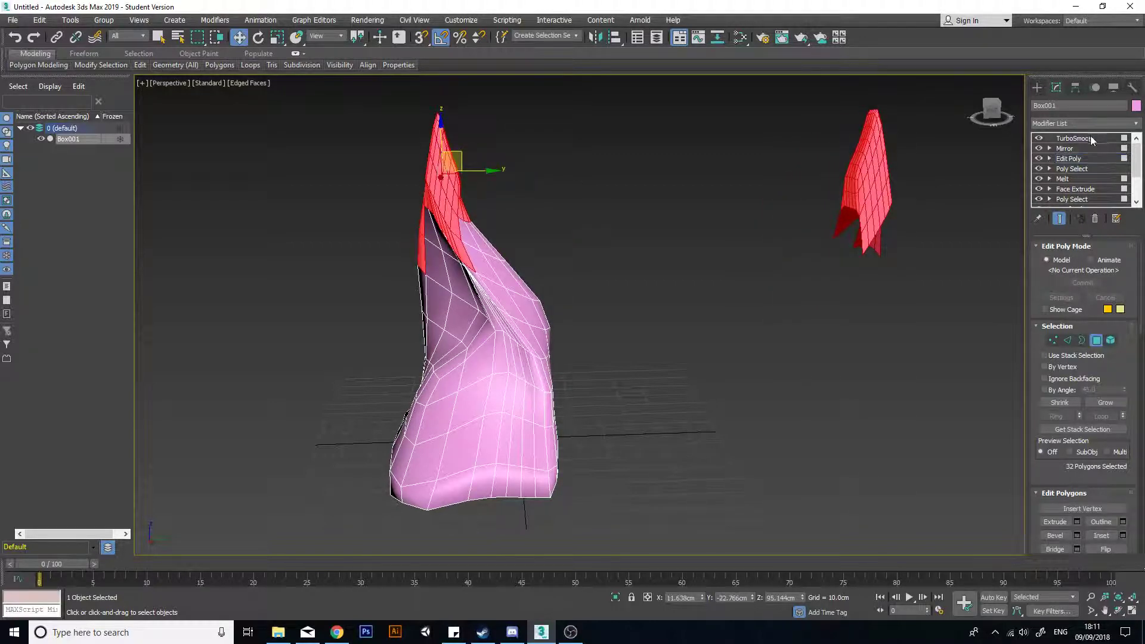
Step: Leave polygon editing, reselect the box and try to move Edit Poly below the upper Poly Select
{"action": "left_click", "coordinate": [1090, 136]}
{"action": "left_click", "coordinate": [834, 355]}
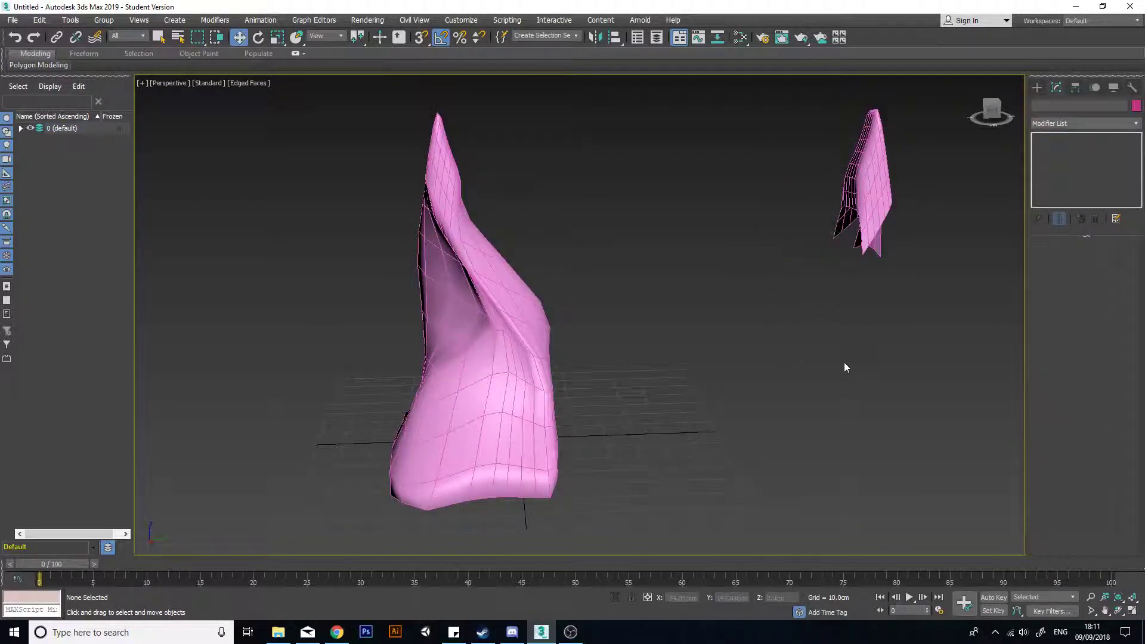
{"action": "left_click", "coordinate": [518, 271]}
{"action": "left_click_drag", "start_coordinate": [1070, 160], "coordinate": [1071, 169]}
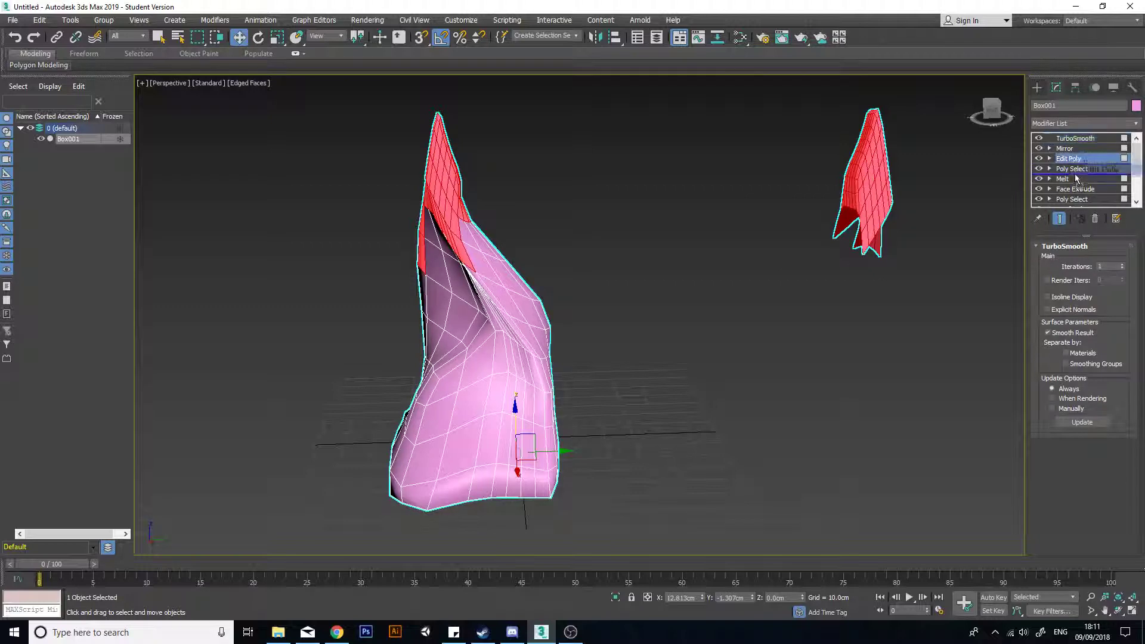
{"action": "left_click", "coordinate": [1072, 169]}
Step: Undo the modifier reordering and the move of the spike's polygons
{"action": "key", "text": "ctrl+z"}
{"action": "key", "text": "ctrl+z"}
{"action": "key", "text": "ctrl+z"}
{"action": "key", "text": "ctrl+z"}
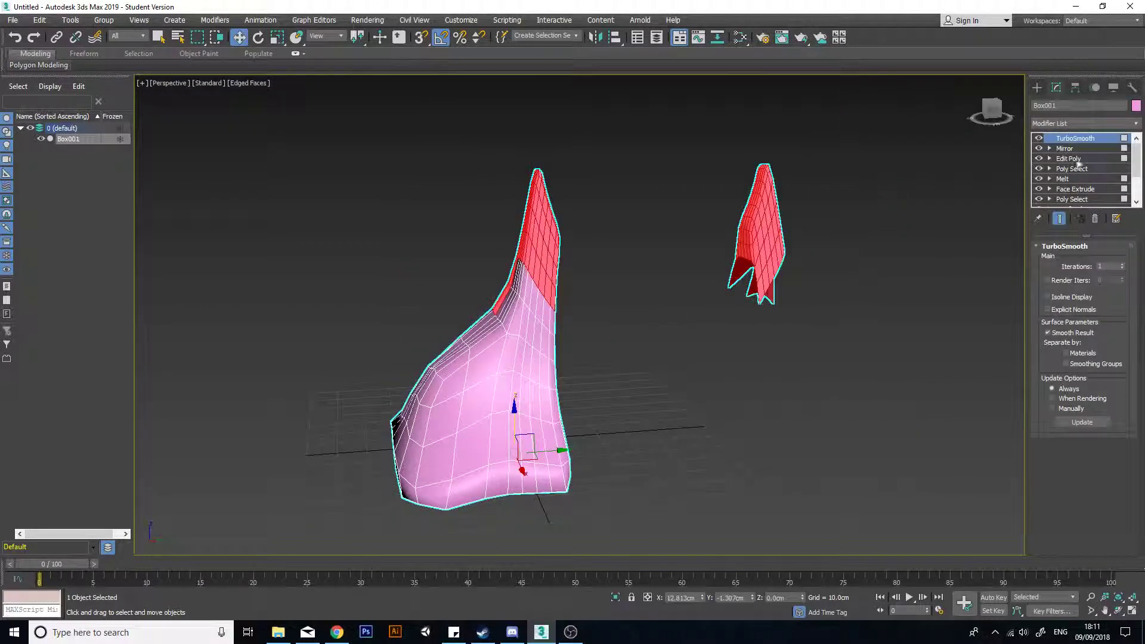
Step: Move the Edit Poly modifier below the upper Poly Select in the stack
{"action": "mouse_move", "coordinate": [1078, 163]}
{"action": "left_mouse_down"}
{"action": "mouse_move", "coordinate": [1074, 182]}
{"action": "mouse_move", "coordinate": [1072, 166]}
{"action": "left_mouse_up"}
{"action": "left_click", "coordinate": [658, 352]}
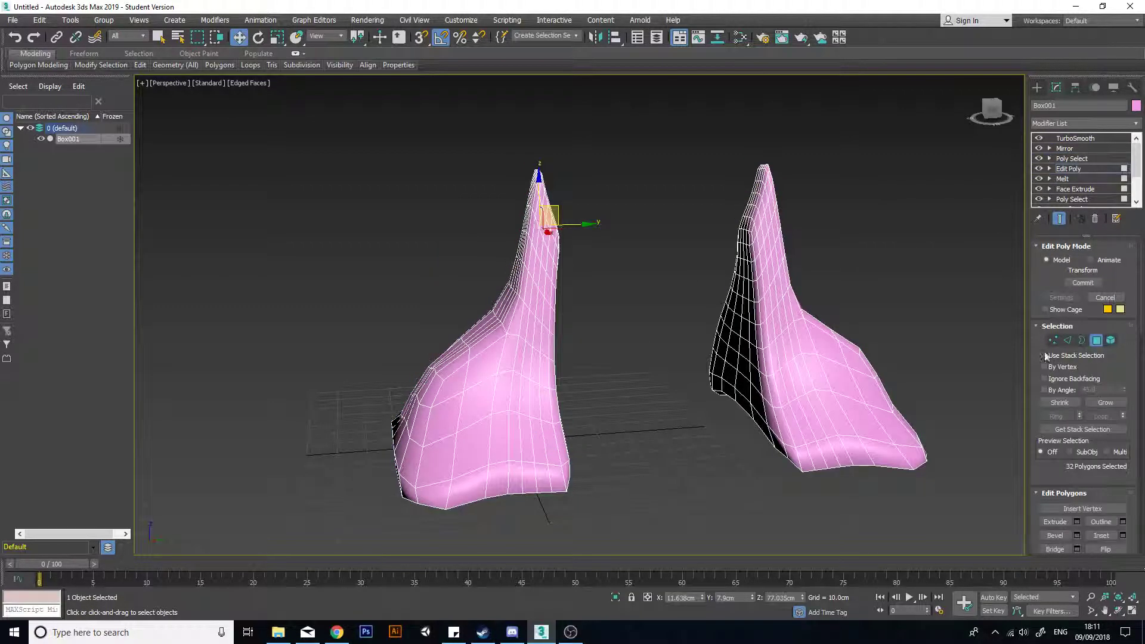
Step: Clear the polygon selection and turn on Show Cage for Edit Poly
{"action": "mouse_move", "coordinate": [632, 325]}
{"action": "middle_mouse_down", "text": "alt"}
{"action": "mouse_move", "coordinate": [498, 320]}
{"action": "mouse_move", "coordinate": [662, 324]}
{"action": "mouse_move", "coordinate": [641, 329]}
{"action": "middle_mouse_up", "text": "alt"}
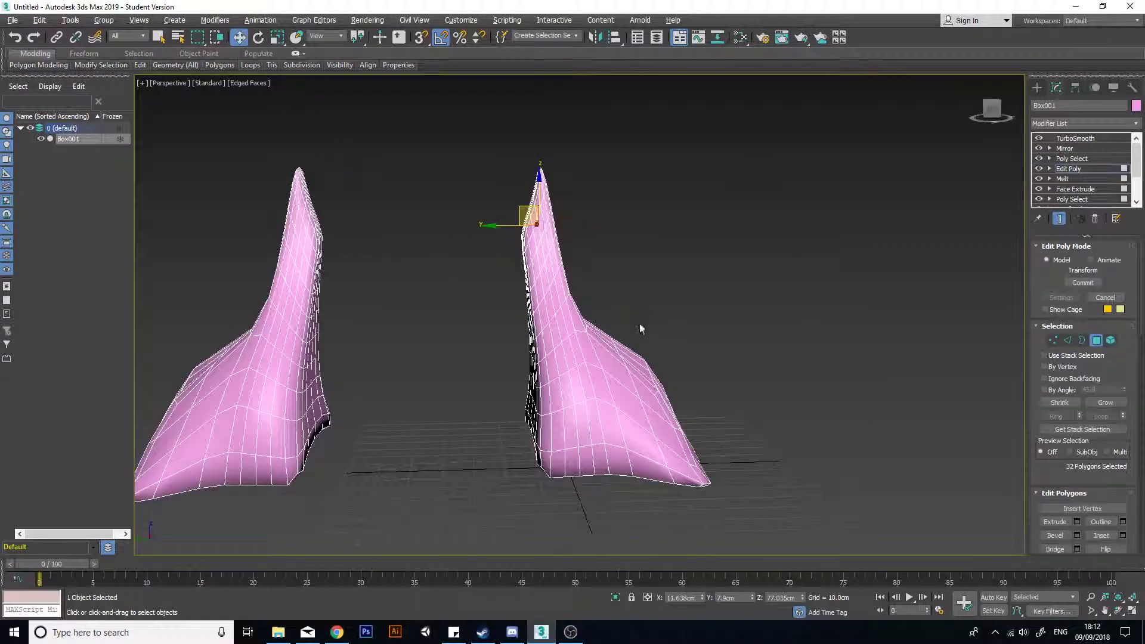
{"action": "left_click", "coordinate": [667, 304]}
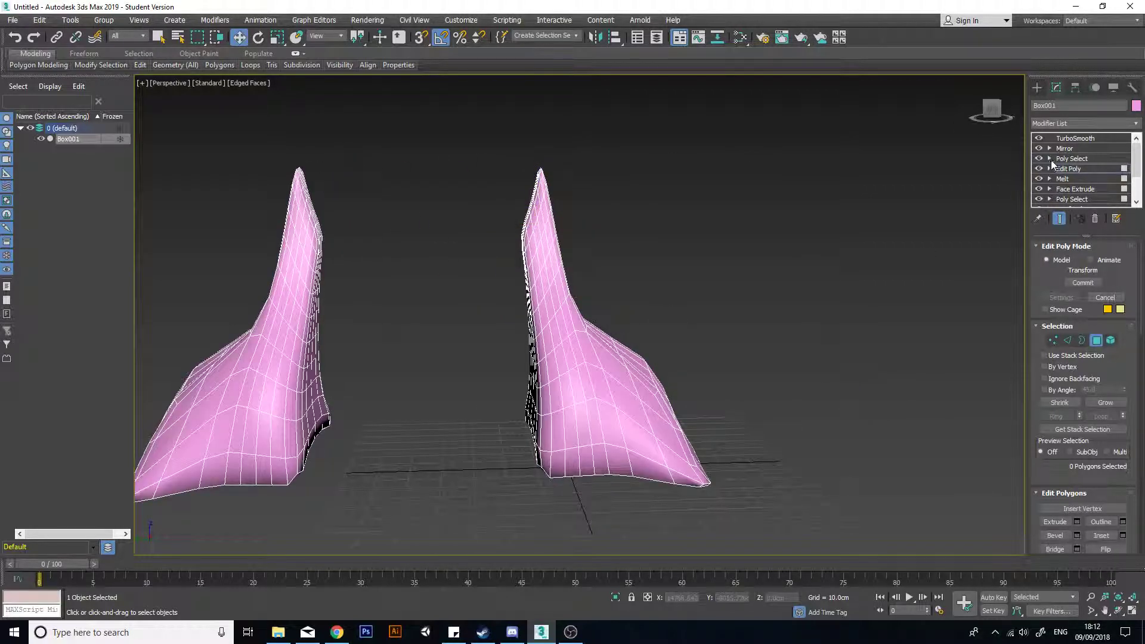
{"action": "left_click", "coordinate": [1044, 310]}
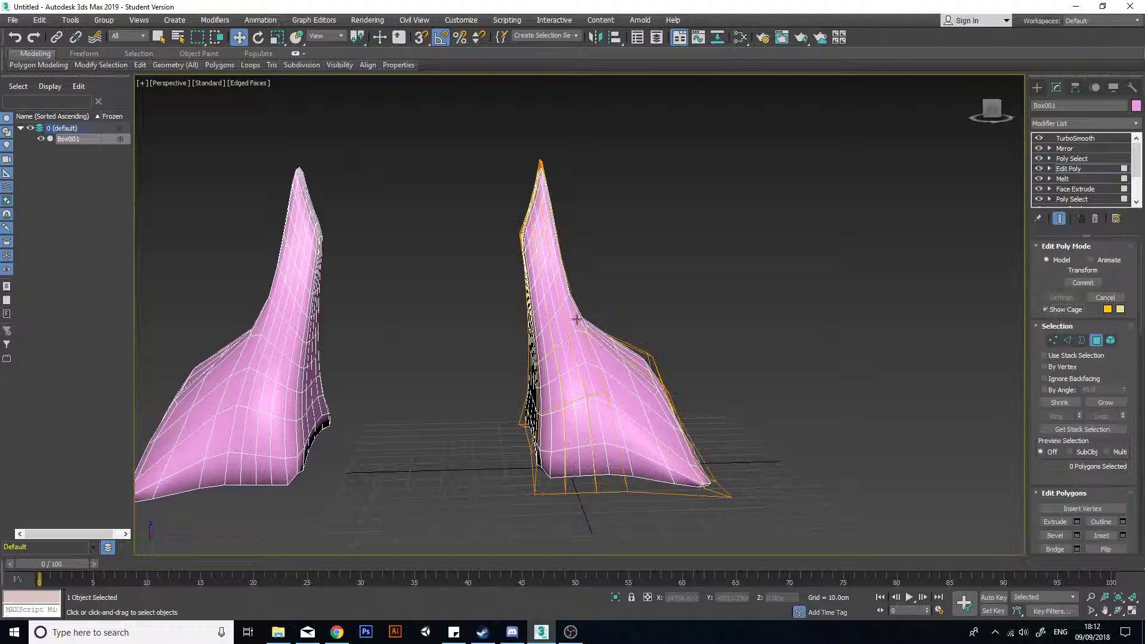
{"action": "middle_click_drag", "start_coordinate": [596, 334], "coordinate": [663, 322], "text": "alt"}
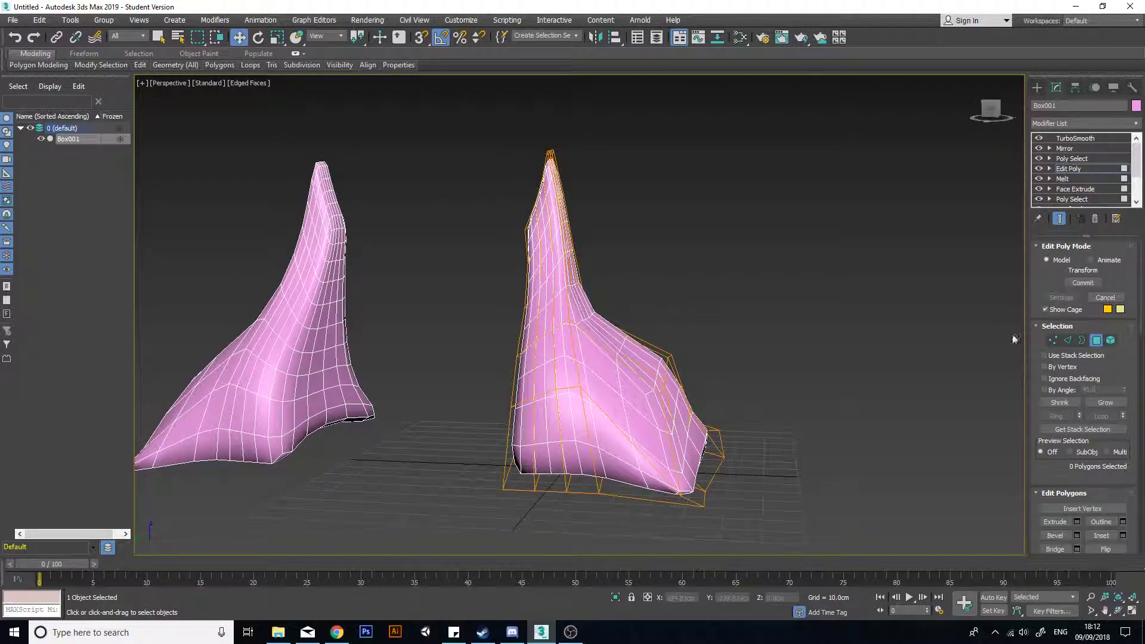
Step: Select the seven vertices on the box's outer side in Edit Poly and pull them outward along the Y axis
{"action": "left_click", "coordinate": [1053, 340]}
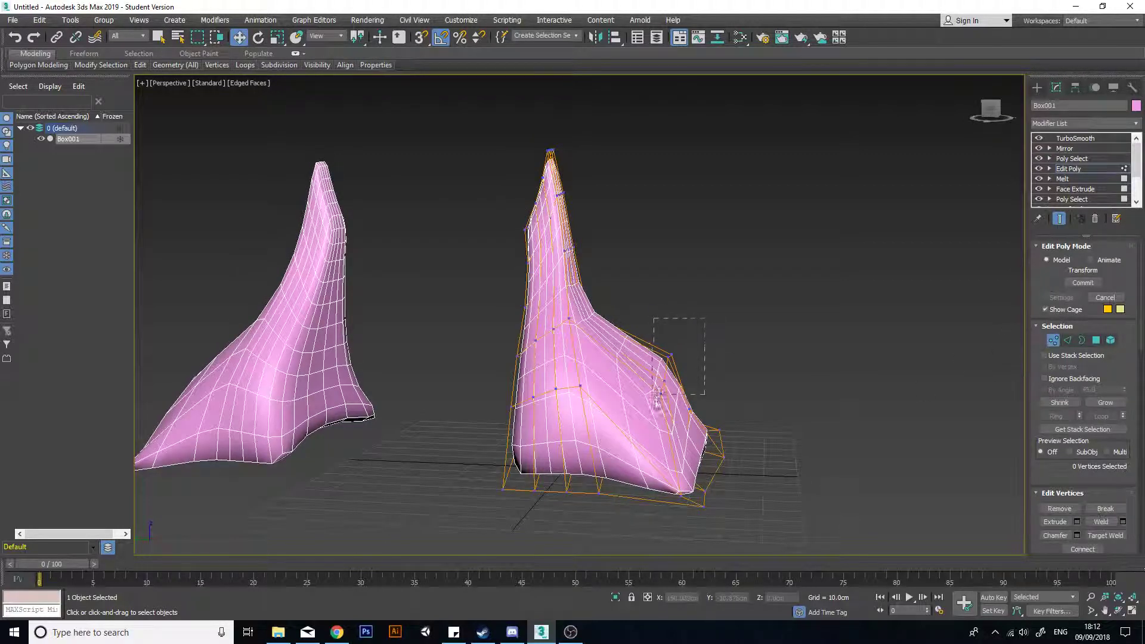
{"action": "left_click_drag", "start_coordinate": [654, 395], "coordinate": [653, 396]}
{"action": "middle_click_drag", "start_coordinate": [652, 397], "coordinate": [662, 376], "text": "alt"}
{"action": "left_click_drag", "start_coordinate": [652, 353], "coordinate": [670, 323]}
{"action": "middle_click_drag", "start_coordinate": [540, 343], "coordinate": [579, 314]}
{"action": "left_click_drag", "start_coordinate": [574, 468], "coordinate": [574, 467]}
{"action": "middle_click_drag", "start_coordinate": [586, 411], "coordinate": [612, 411], "text": "alt"}
{"action": "left_click_drag", "start_coordinate": [584, 372], "coordinate": [533, 366]}
{"action": "middle_click_drag", "start_coordinate": [533, 366], "coordinate": [483, 385], "text": "alt"}
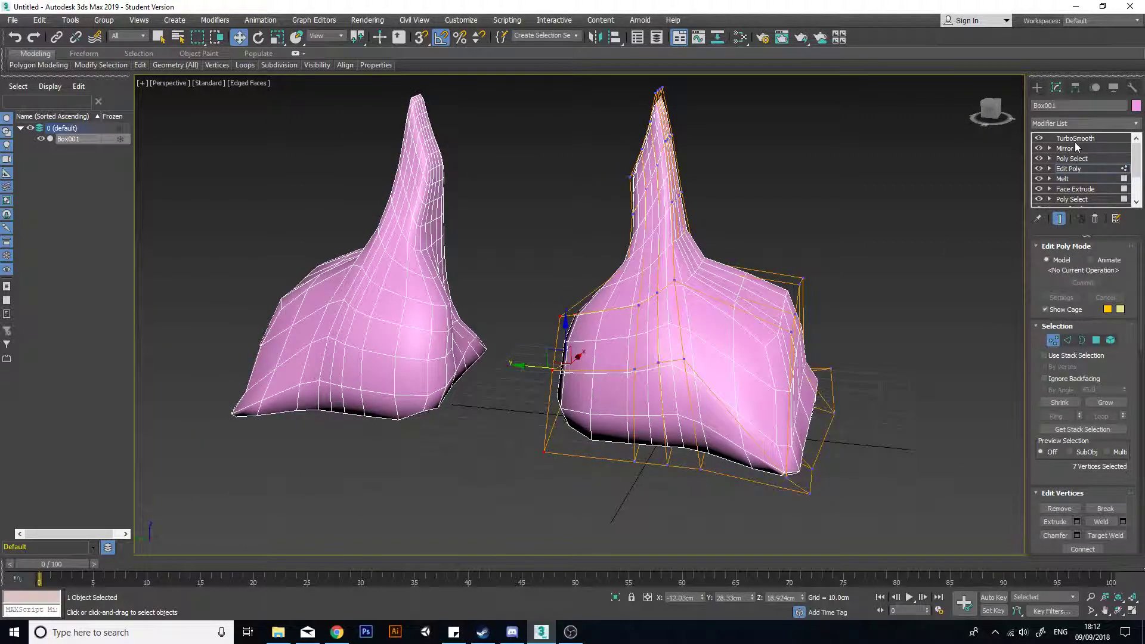
Step: Select the four vertices along the front edge of the original half's base
{"action": "middle_click_drag", "start_coordinate": [965, 279], "coordinate": [667, 293], "text": "alt"}
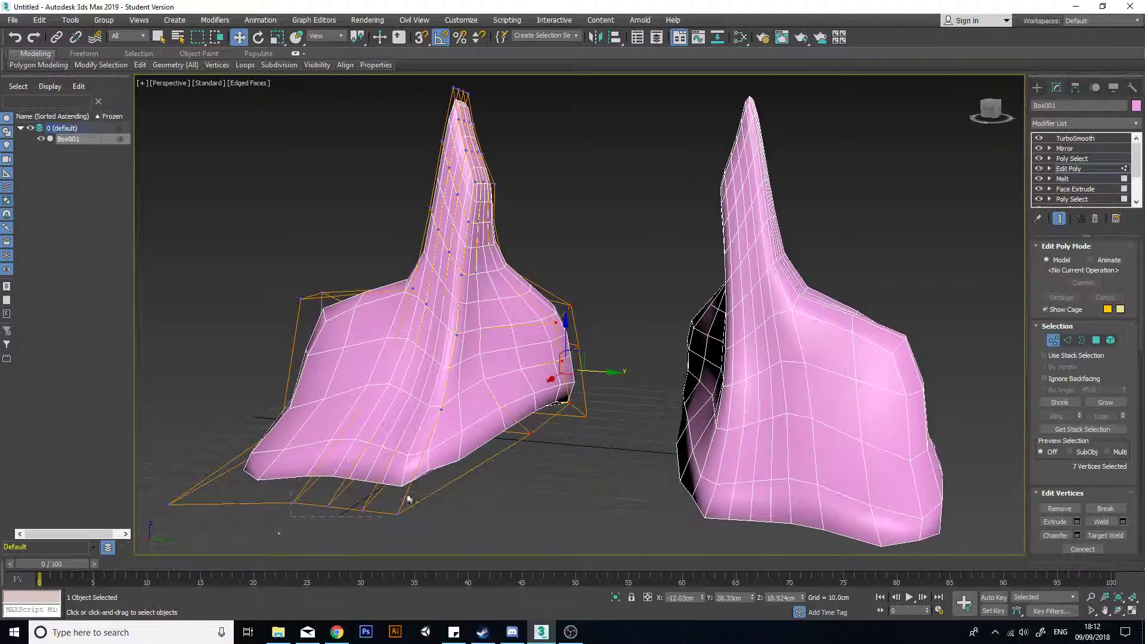
{"action": "left_click_drag", "start_coordinate": [408, 500], "coordinate": [414, 496]}
{"action": "scroll", "coordinate": [422, 492], "scroll_direction": "down", "scroll_amount": 4}
{"action": "middle_click_drag", "start_coordinate": [475, 441], "coordinate": [531, 456], "text": "alt"}
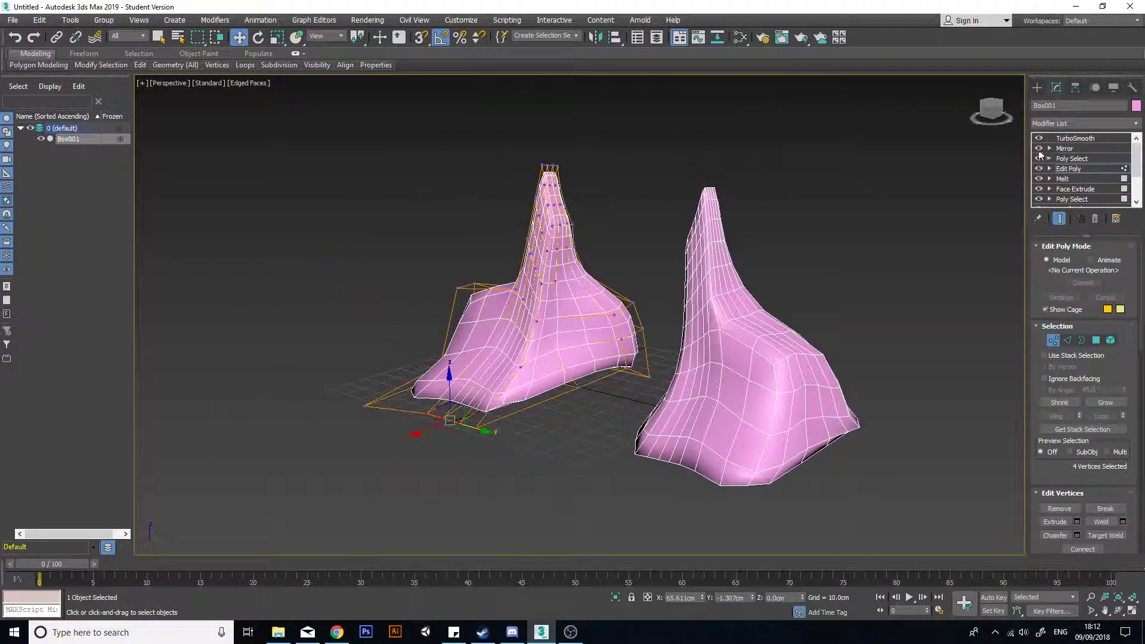
Step: Switch TurboSmooth and Mirror off and on, comparing the vertex edits on both halves with and without each modifier
{"action": "left_click", "coordinate": [1039, 140]}
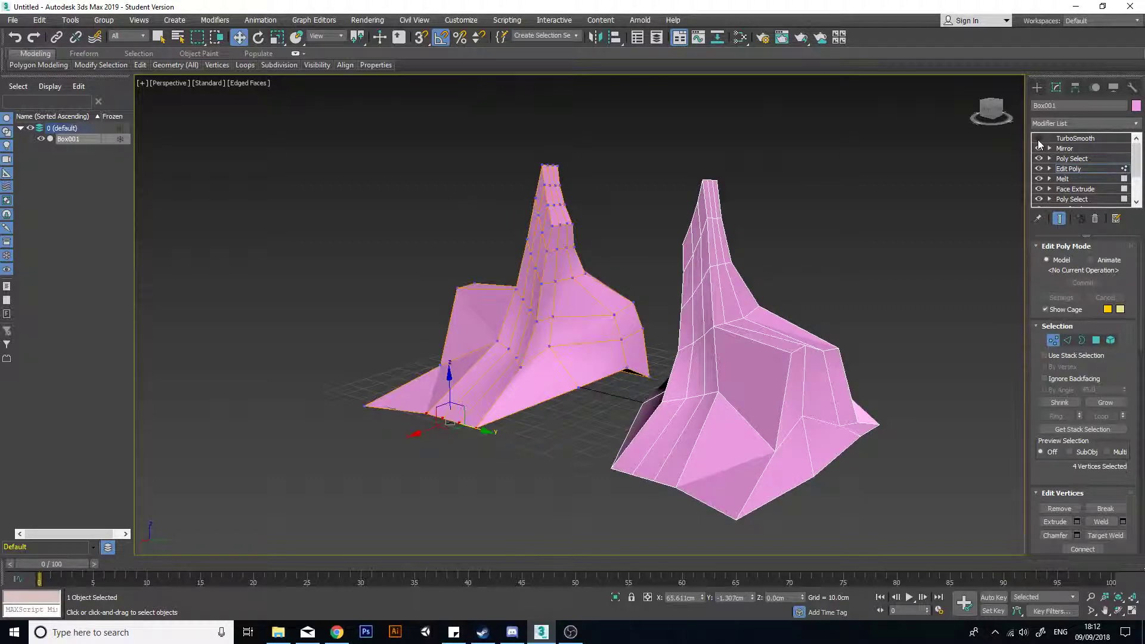
{"action": "left_click", "coordinate": [1039, 140]}
{"action": "left_click", "coordinate": [1038, 140]}
{"action": "left_click", "coordinate": [1038, 140]}
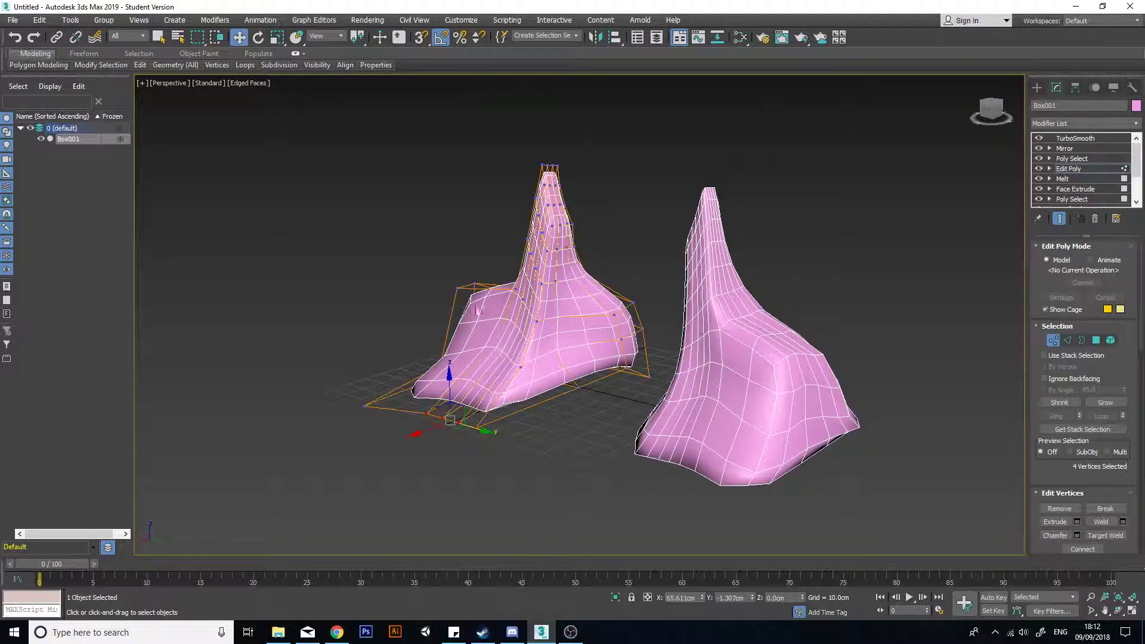
{"action": "middle_click_drag", "start_coordinate": [469, 398], "coordinate": [706, 362], "text": "alt"}
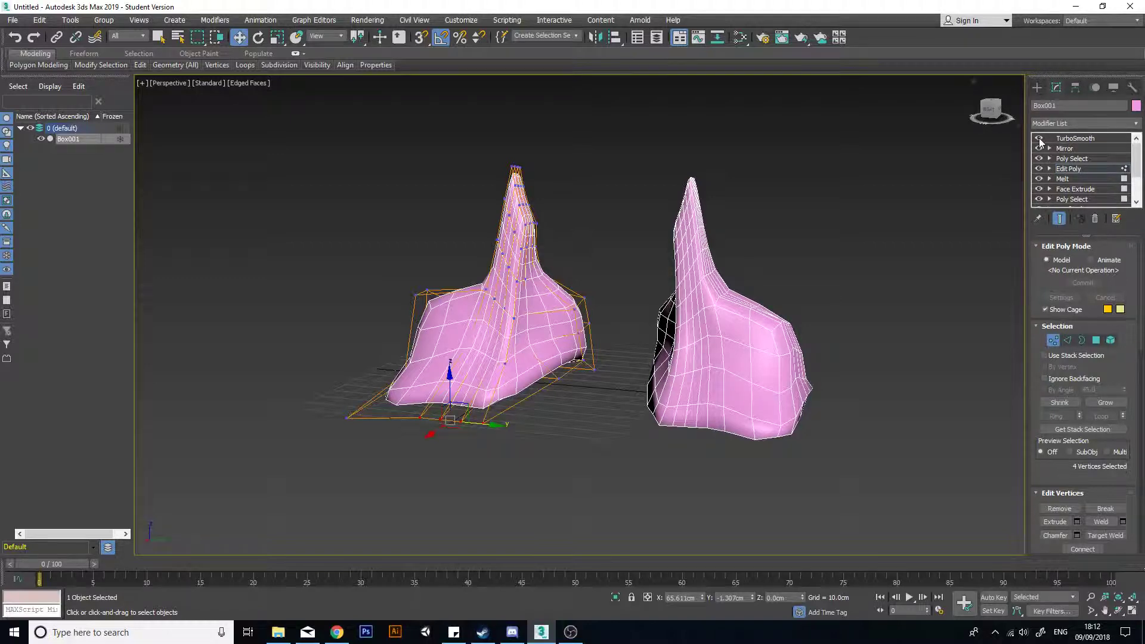
{"action": "left_click", "coordinate": [1038, 138]}
{"action": "middle_click_drag", "start_coordinate": [667, 346], "coordinate": [728, 328], "text": "alt"}
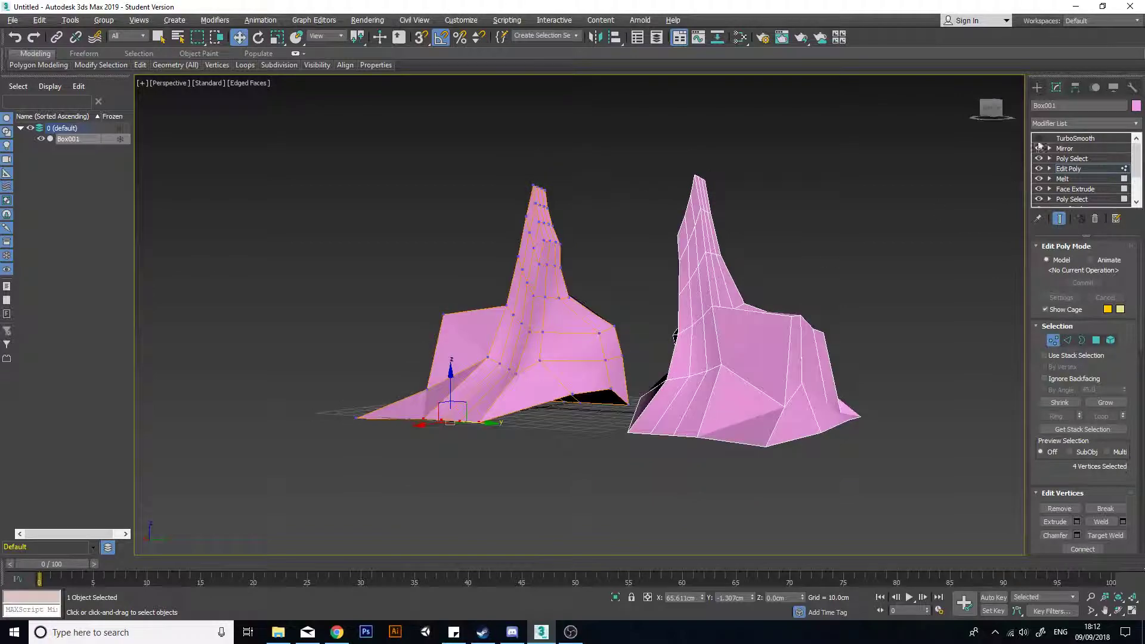
{"action": "left_click", "coordinate": [1039, 138]}
{"action": "left_click", "coordinate": [1039, 148]}
{"action": "left_click", "coordinate": [1038, 148]}
{"action": "middle_click_drag", "start_coordinate": [931, 268], "coordinate": [613, 328], "text": "alt"}
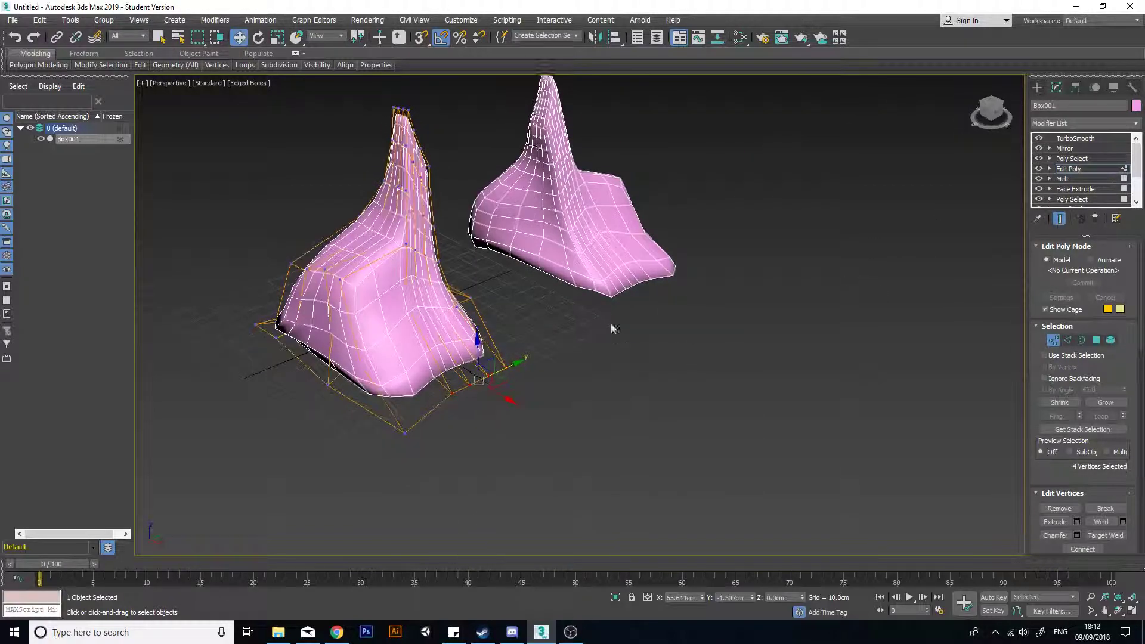
{"action": "scroll", "coordinate": [799, 370], "scroll_direction": "up", "scroll_amount": 5}
{"action": "middle_click_drag", "start_coordinate": [800, 370], "coordinate": [676, 358], "text": "alt"}
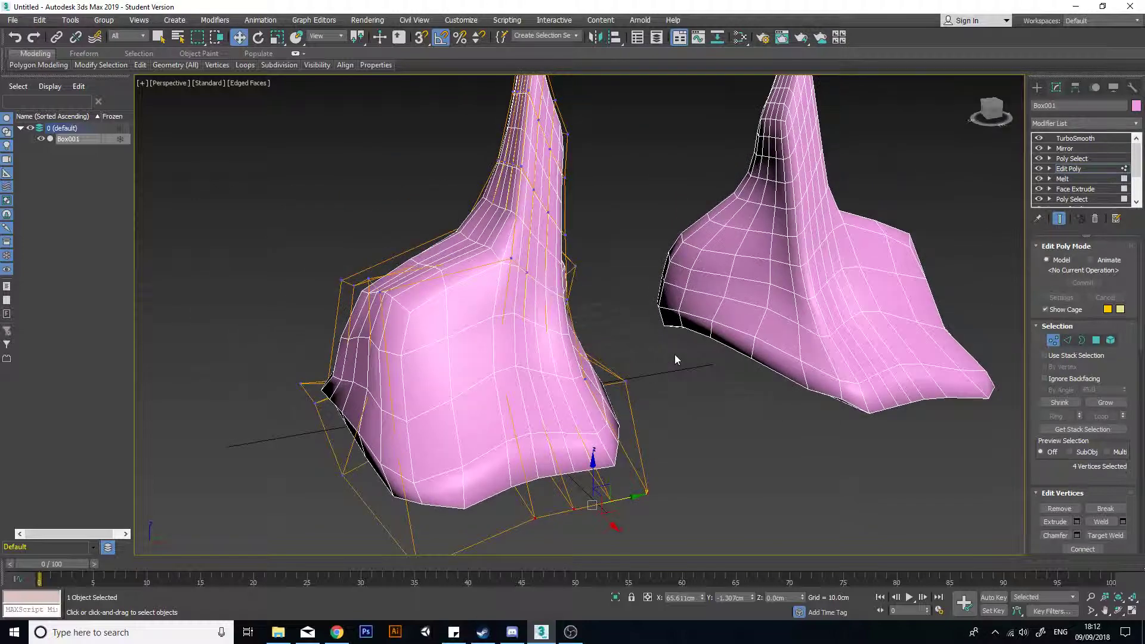
{"action": "scroll", "coordinate": [674, 359], "scroll_direction": "down", "scroll_amount": 5}
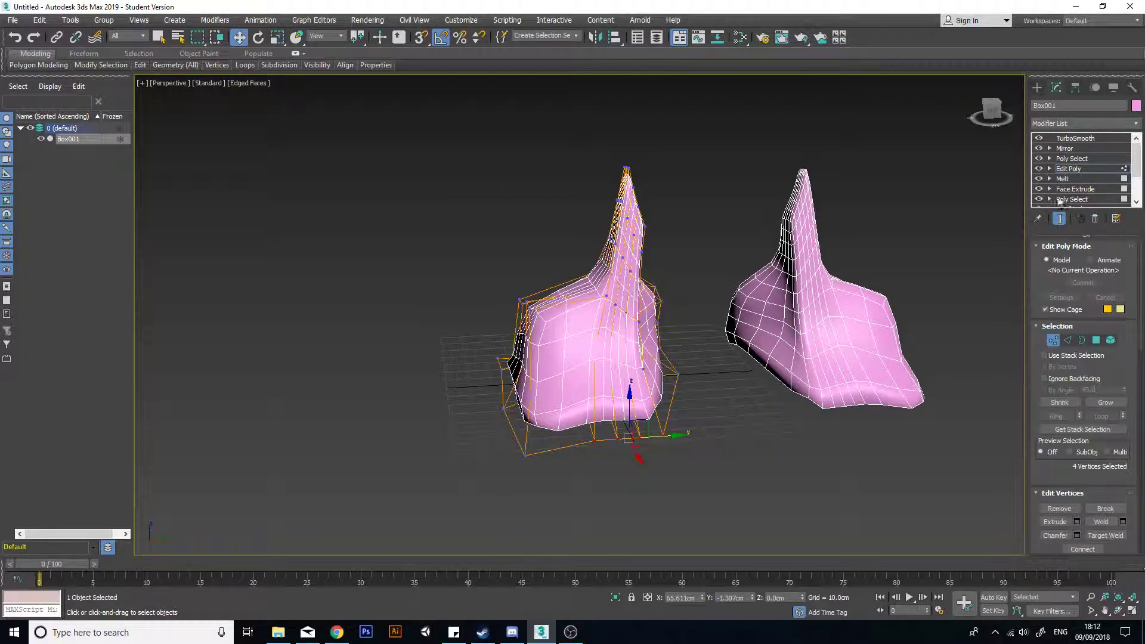
Step: Select polygons on the upper face of the side bulge in polygon mode and hide TurboSmooth
{"action": "scroll", "coordinate": [659, 399], "scroll_direction": "up", "scroll_amount": 4}
{"action": "left_click", "coordinate": [1096, 340]}
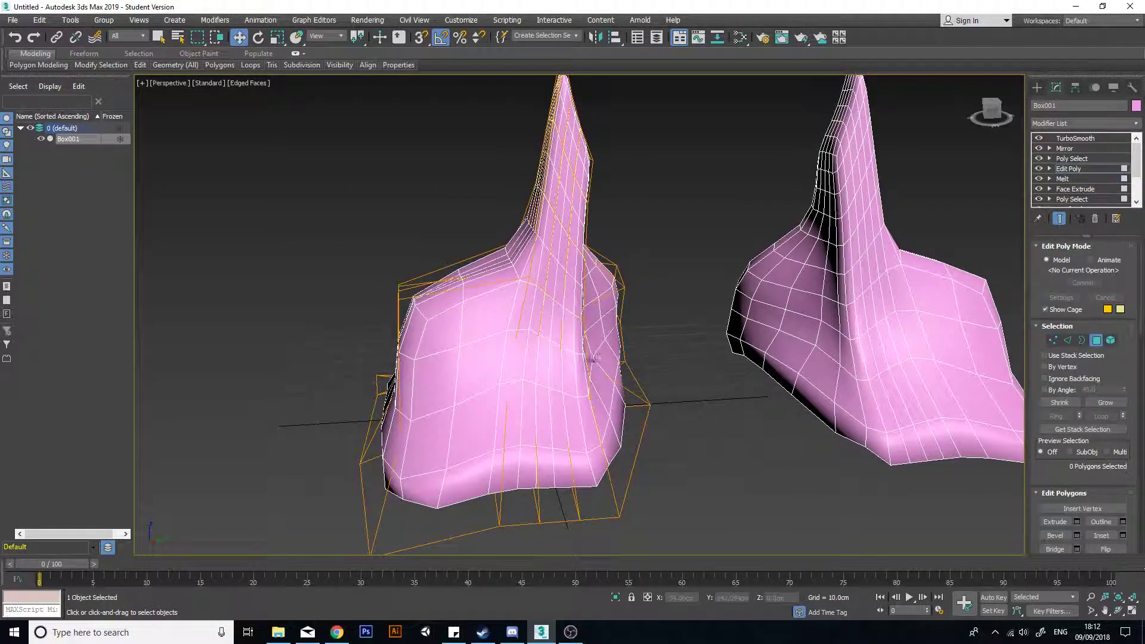
{"action": "left_click", "coordinate": [459, 278]}
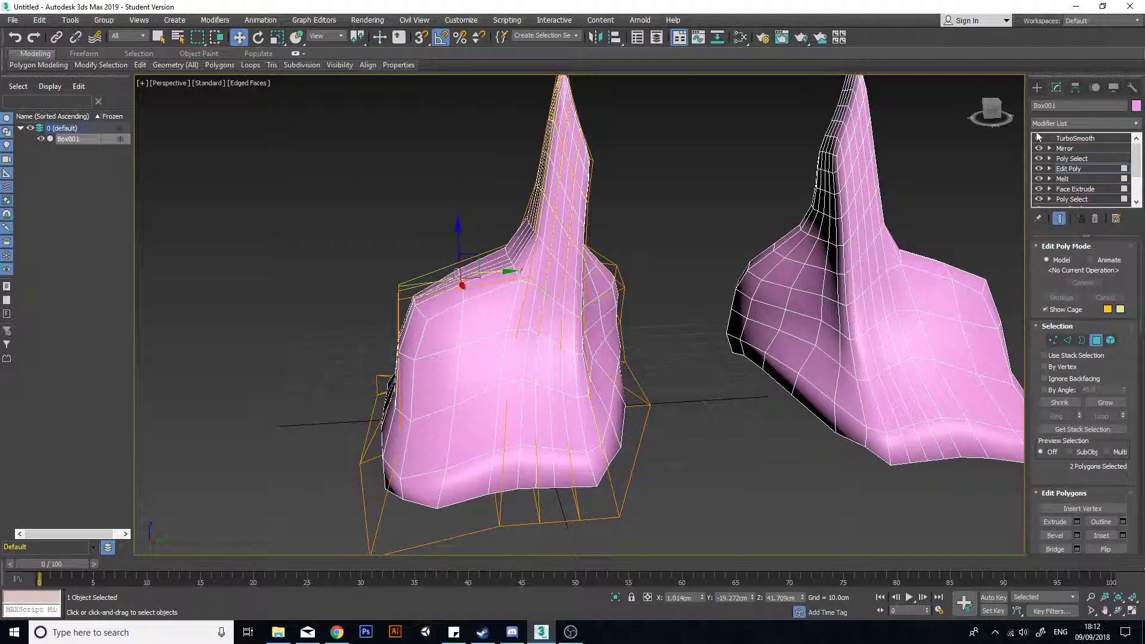
{"action": "left_click", "coordinate": [1037, 137]}
{"action": "middle_click_drag", "start_coordinate": [404, 289], "coordinate": [464, 339], "text": "alt"}
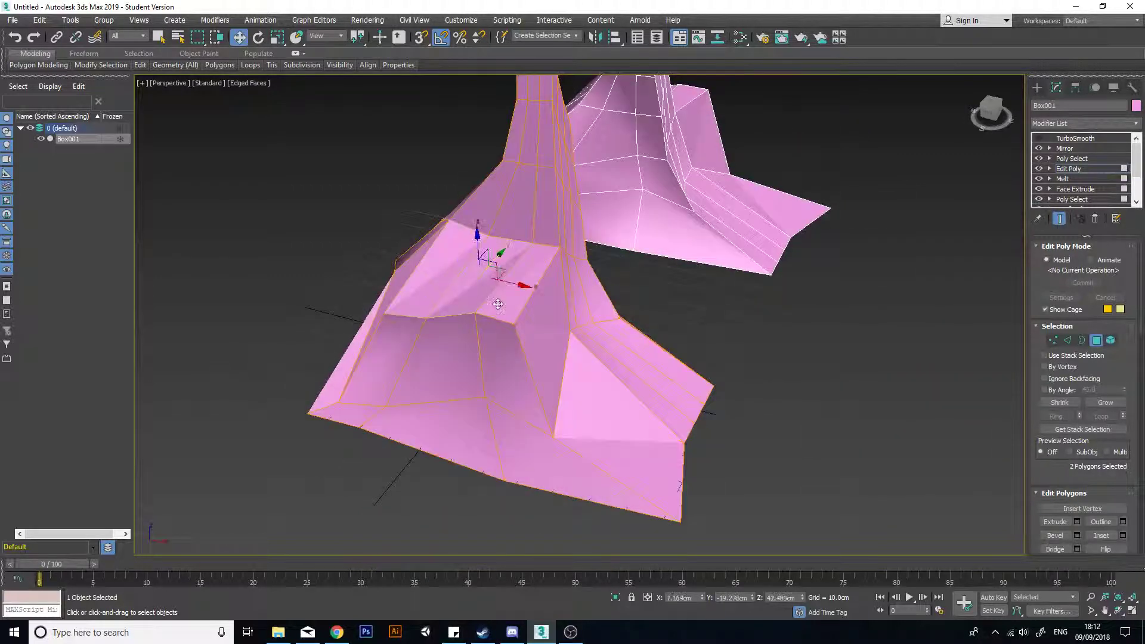
Step: Delete the TurboSmooth modifier and return to polygon editing in Edit Poly
{"action": "right_click", "coordinate": [1077, 140]}
{"action": "left_click", "coordinate": [1057, 159]}
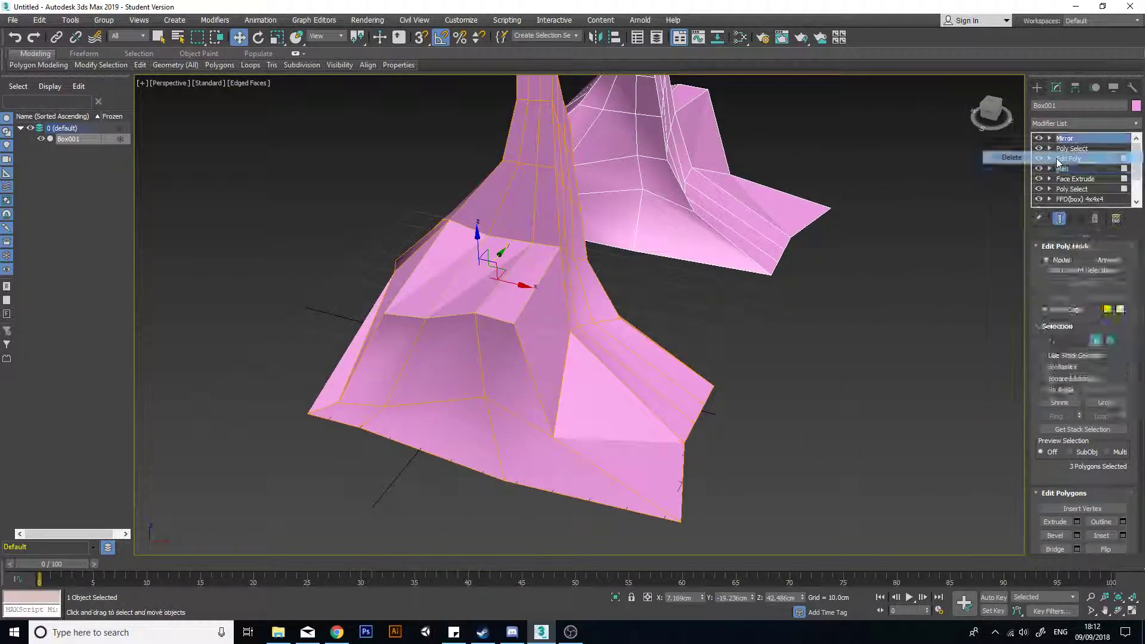
{"action": "left_click", "coordinate": [1062, 168]}
{"action": "middle_click_drag", "start_coordinate": [535, 283], "coordinate": [633, 294]}
{"action": "left_click", "coordinate": [1065, 138]}
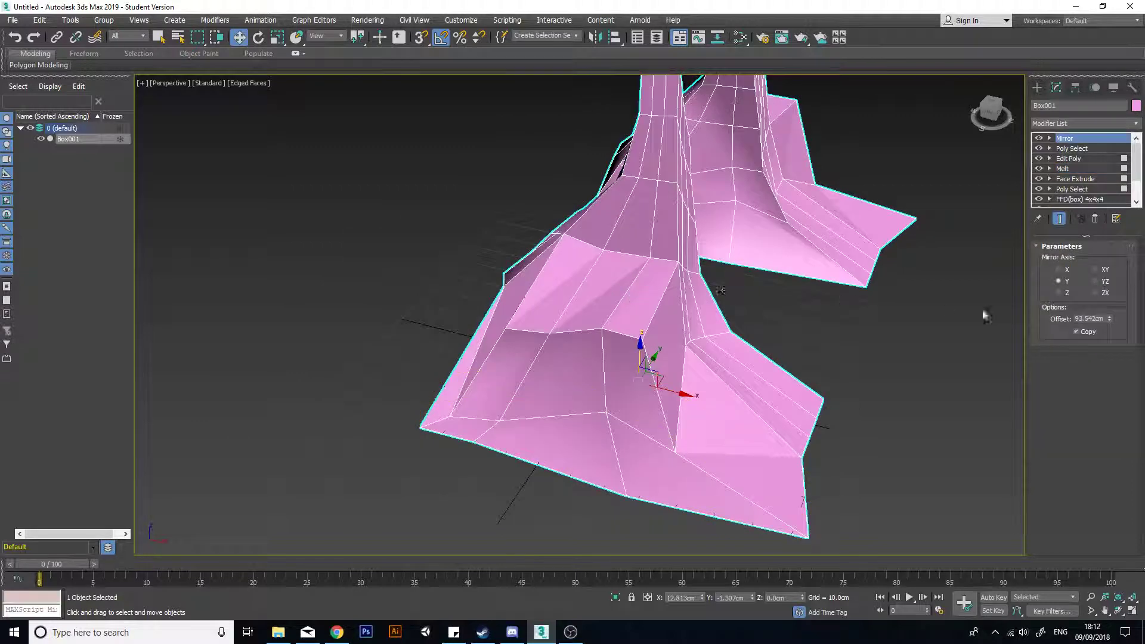
{"action": "left_click", "coordinate": [1077, 158]}
Step: Select the three polygons on the upper face of the side bulge and turn off Show Cage
{"action": "left_click", "coordinate": [623, 350]}
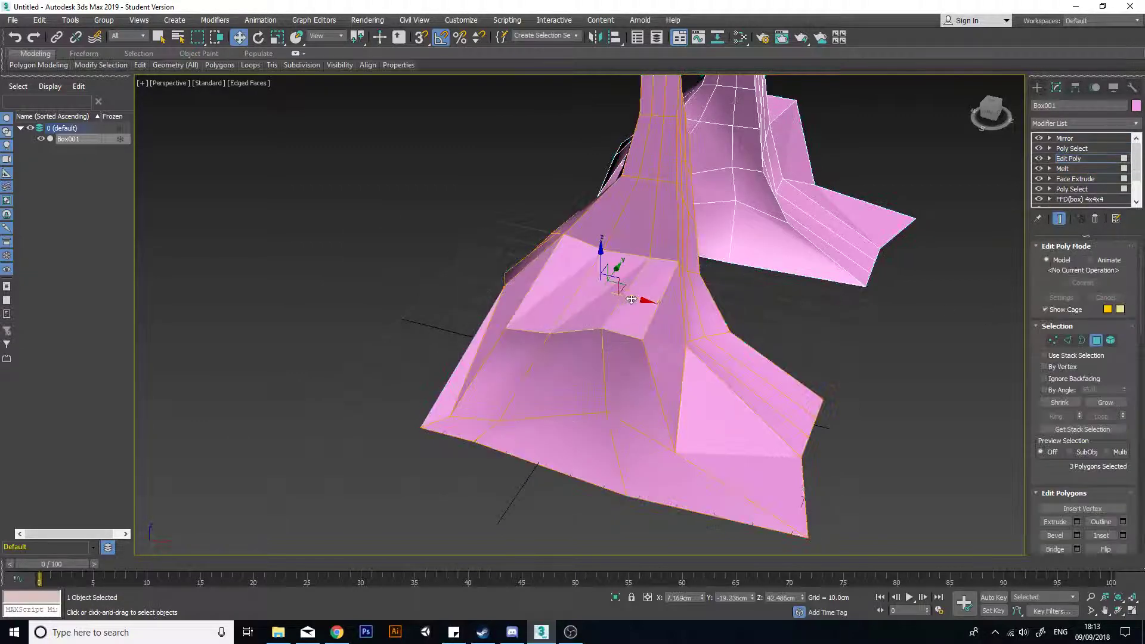
{"action": "left_click", "coordinate": [593, 298], "text": "ctrl"}
{"action": "left_click", "coordinate": [555, 272], "text": "ctrl"}
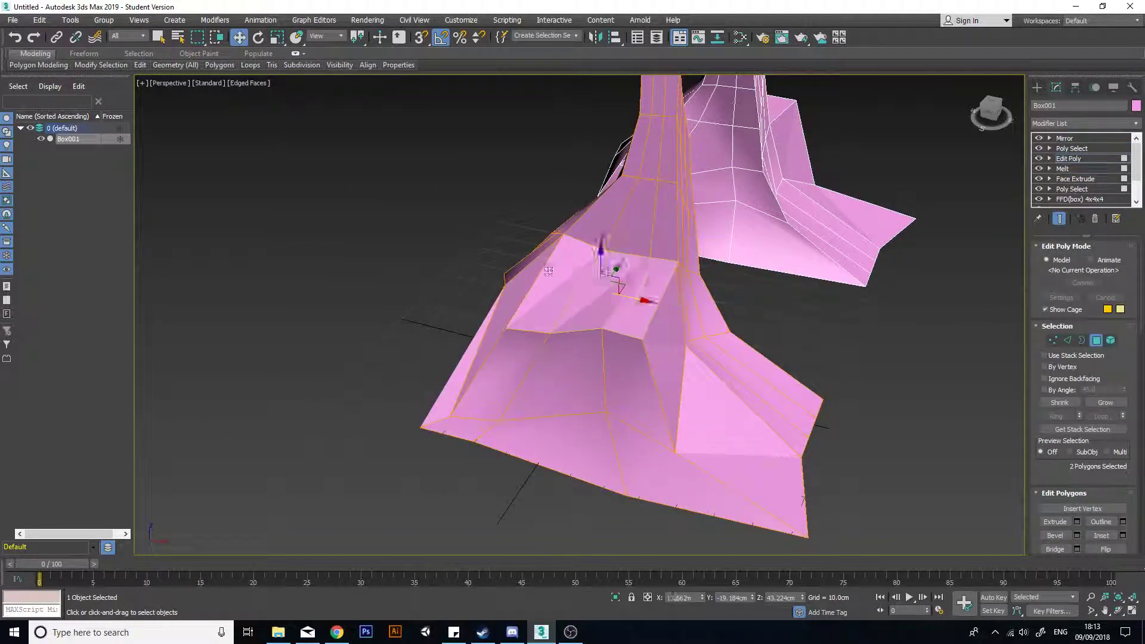
{"action": "left_click", "coordinate": [1045, 309]}
{"action": "middle_click_drag", "start_coordinate": [661, 400], "coordinate": [692, 358], "text": "alt"}
{"action": "scroll", "coordinate": [1067, 470], "scroll_direction": "down", "scroll_amount": 3}
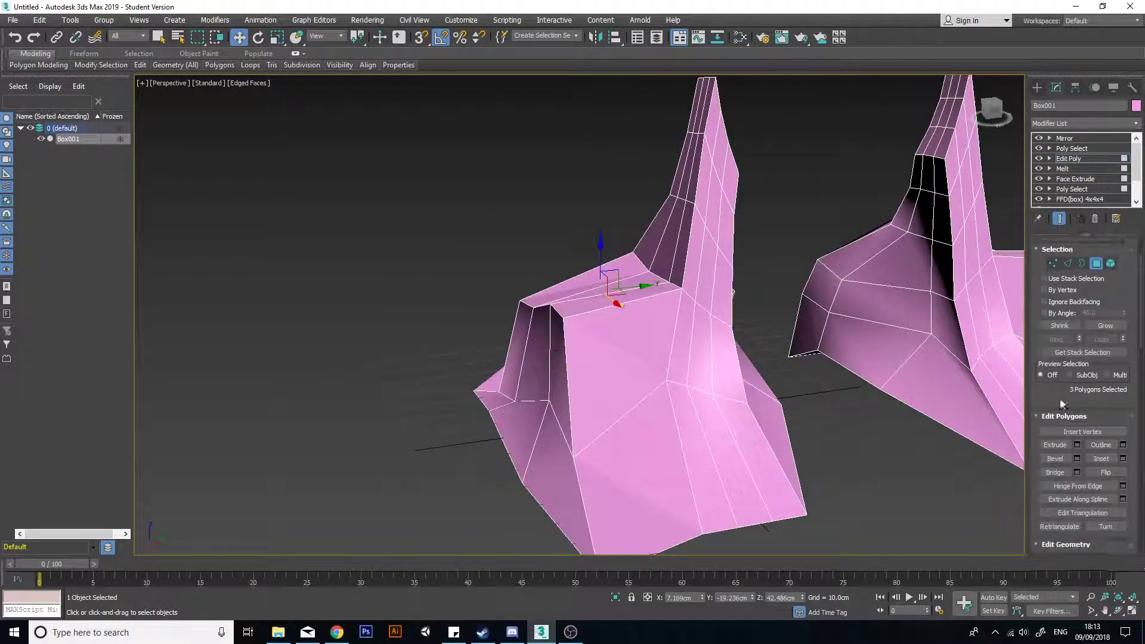
Step: Extrude the three selected polygons upward into a tall block beside the spike
{"action": "left_click", "coordinate": [1077, 446]}
{"action": "left_click_drag", "start_coordinate": [588, 339], "coordinate": [515, 77]}
{"action": "scroll", "coordinate": [674, 407], "scroll_direction": "down", "scroll_amount": 5}
{"action": "middle_click_drag", "start_coordinate": [674, 407], "coordinate": [620, 387], "text": "alt"}
{"action": "left_click", "coordinate": [585, 356]}
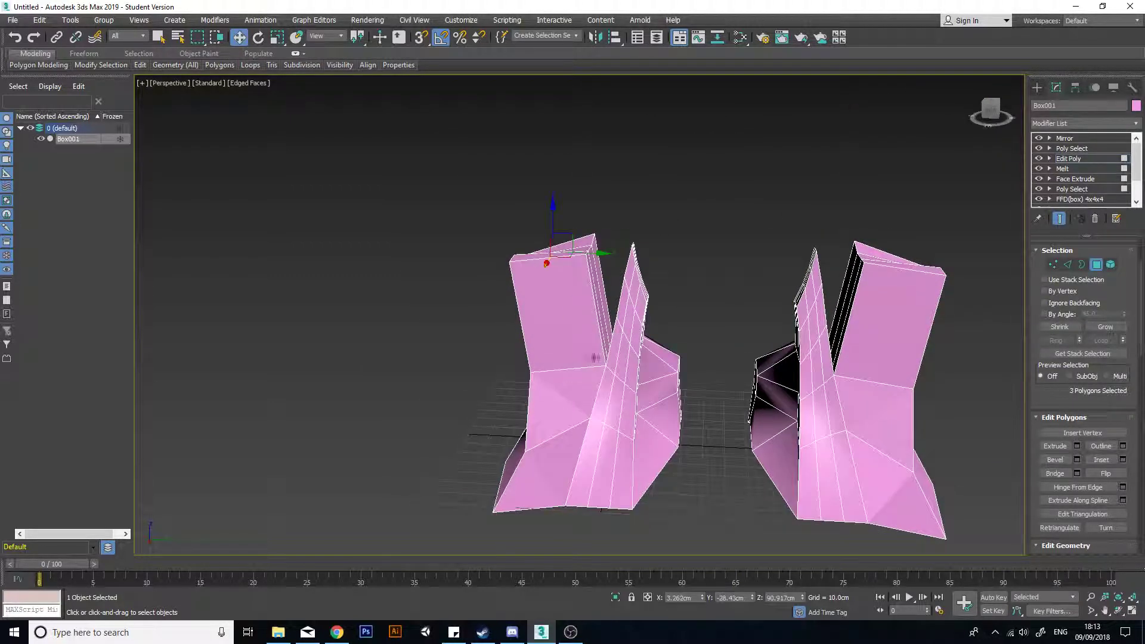
Step: Select the four outer top vertices of the extruded block and move them inward and down in the YZ plane
{"action": "left_click", "coordinate": [1057, 266]}
{"action": "middle_click_drag", "start_coordinate": [523, 291], "coordinate": [534, 272], "text": "alt"}
{"action": "left_click_drag", "start_coordinate": [481, 241], "coordinate": [548, 324]}
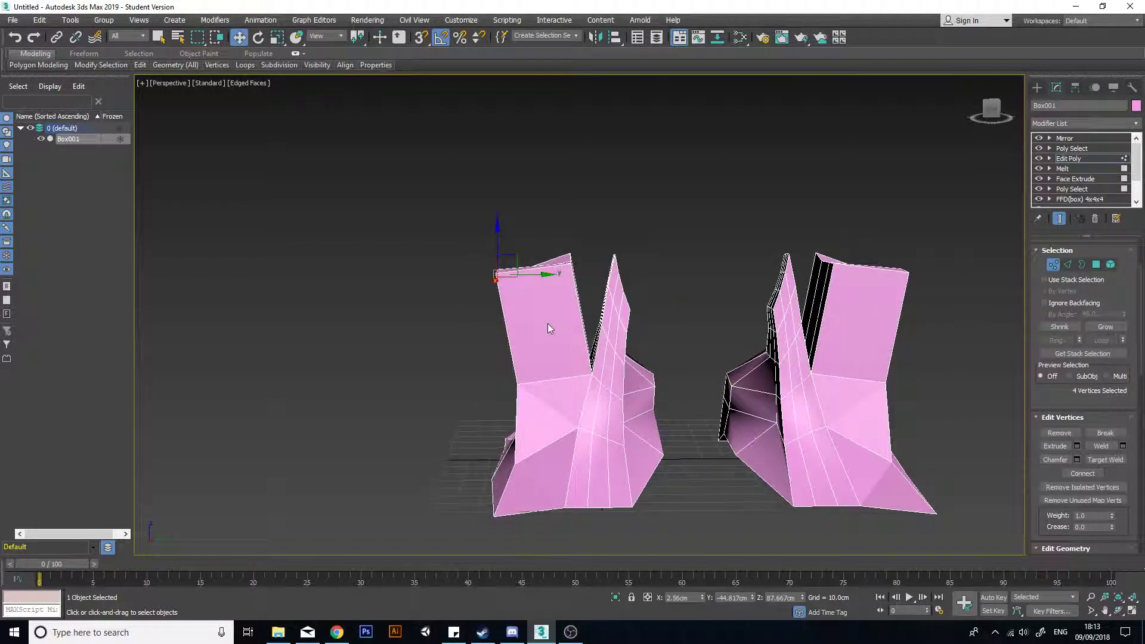
{"action": "left_click_drag", "start_coordinate": [516, 255], "coordinate": [534, 277]}
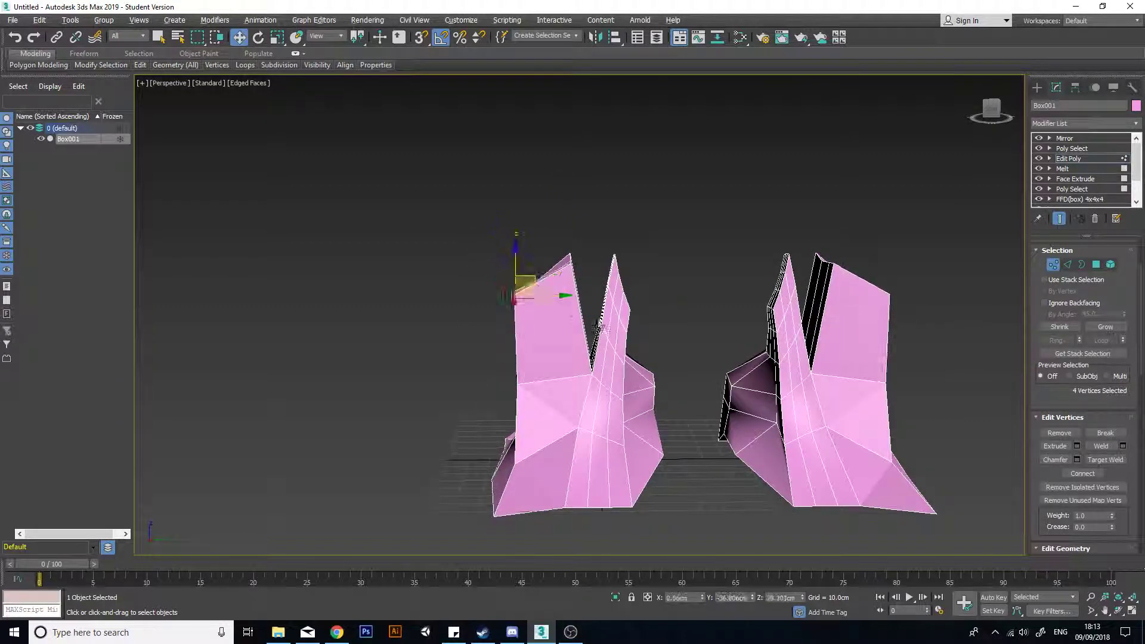
{"action": "middle_click_drag", "start_coordinate": [540, 280], "coordinate": [894, 292], "text": "alt"}
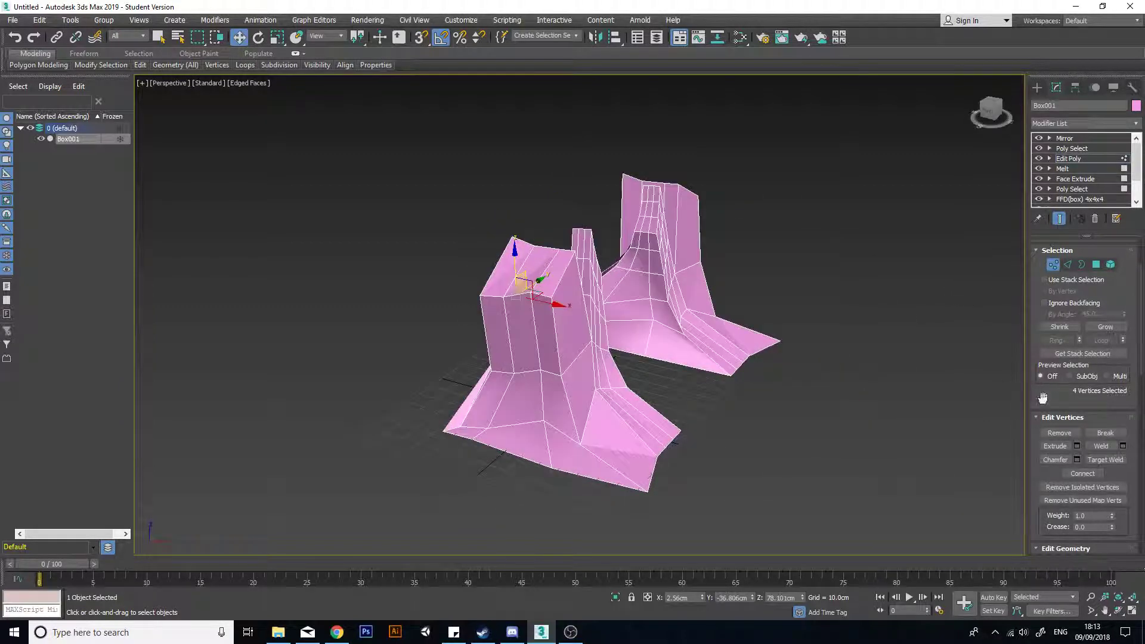
Step: Chamfer the outer corner vertex at the top of the extruded block
{"action": "left_click_drag", "start_coordinate": [1043, 398], "coordinate": [1050, 365]}
{"action": "middle_click_drag", "start_coordinate": [635, 260], "coordinate": [701, 286]}
{"action": "scroll", "coordinate": [701, 287], "scroll_direction": "up", "scroll_amount": 5}
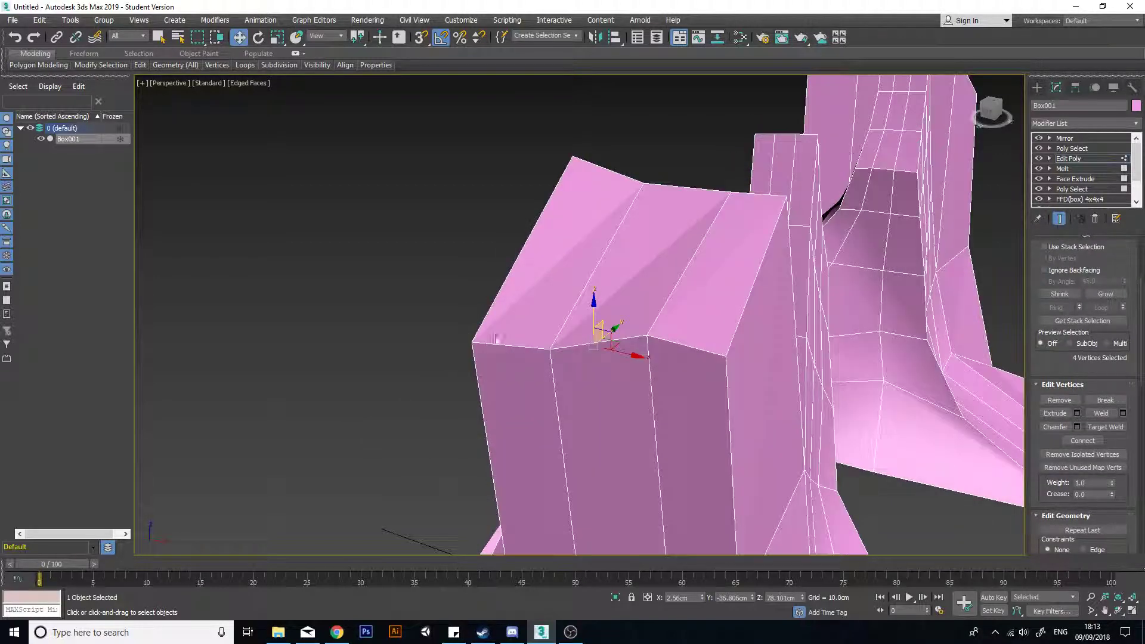
{"action": "left_click", "coordinate": [472, 344]}
{"action": "left_click_drag", "start_coordinate": [1051, 375], "coordinate": [1044, 325]}
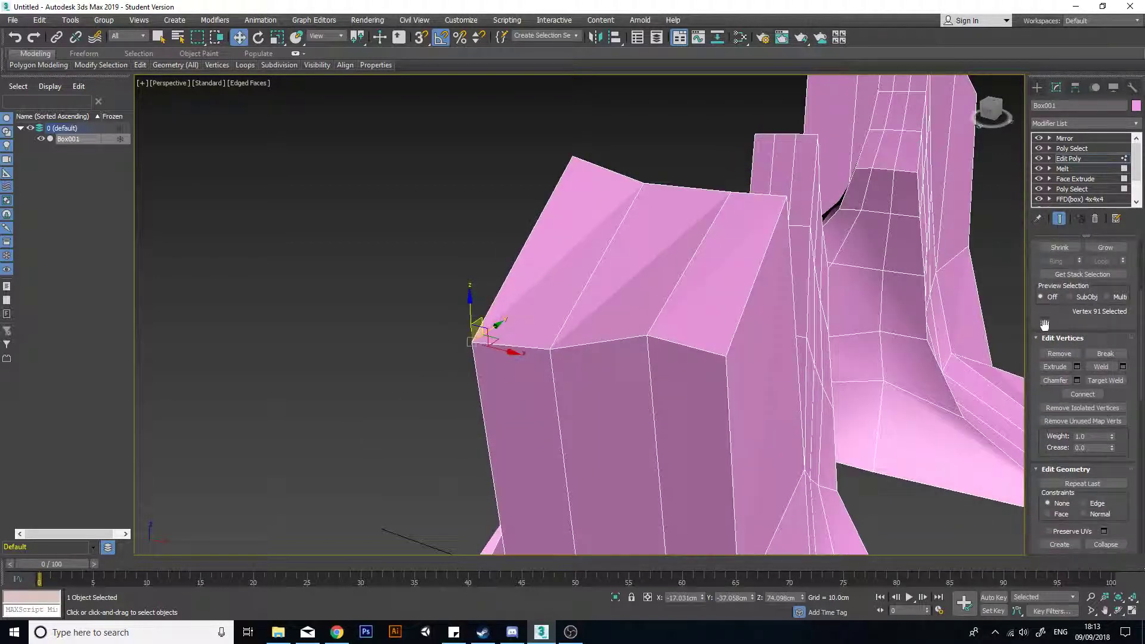
{"action": "left_click", "coordinate": [1076, 380]}
{"action": "middle_click_drag", "start_coordinate": [578, 325], "coordinate": [650, 309]}
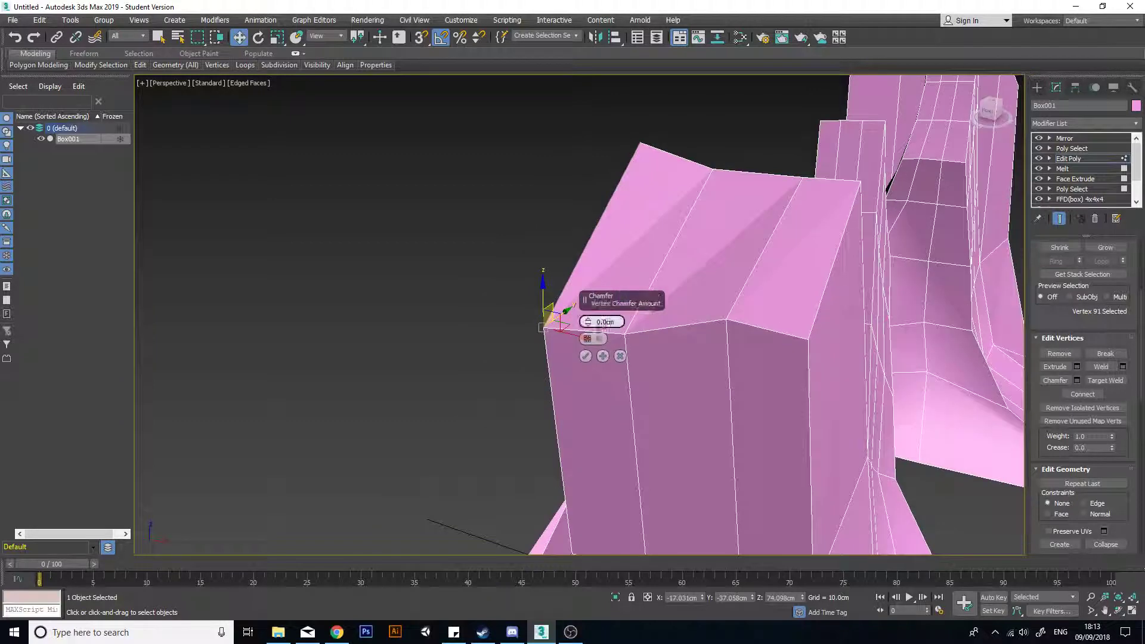
{"action": "left_click_drag", "start_coordinate": [588, 322], "coordinate": [583, 288]}
{"action": "middle_click_drag", "start_coordinate": [990, 277], "coordinate": [761, 398], "text": "alt"}
{"action": "left_click", "coordinate": [586, 356]}
{"action": "scroll", "coordinate": [588, 358], "scroll_direction": "down", "scroll_amount": 8}
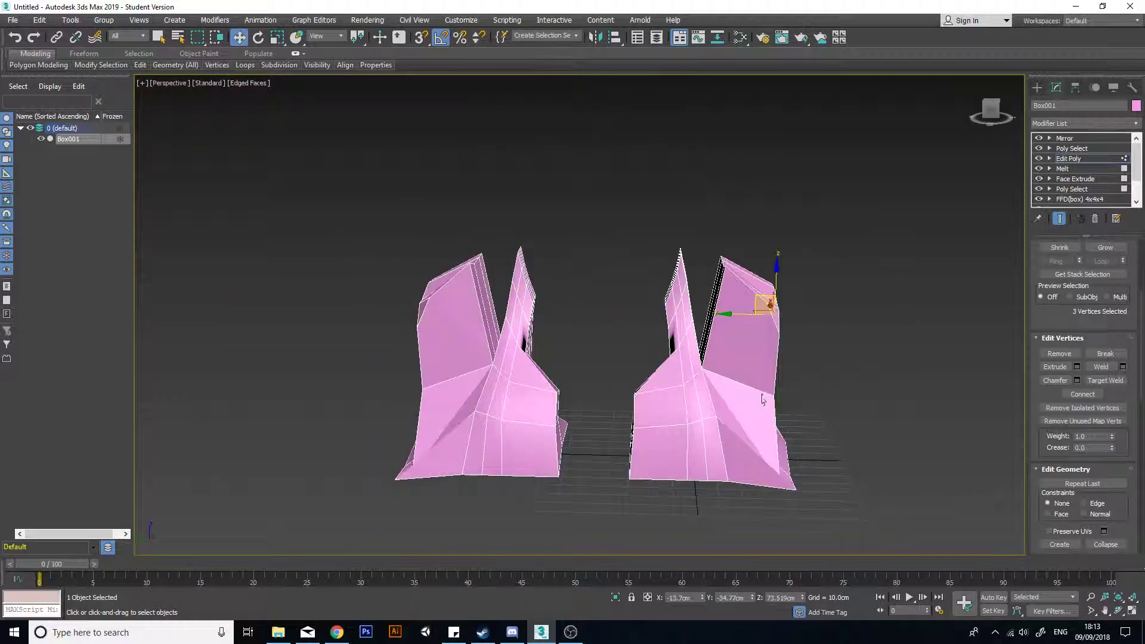
Step: Select the eight vertical edges around the extruded block and connect them with 1 segment
{"action": "scroll", "coordinate": [762, 399], "scroll_direction": "up", "scroll_amount": 3}
{"action": "key", "text": "2"}
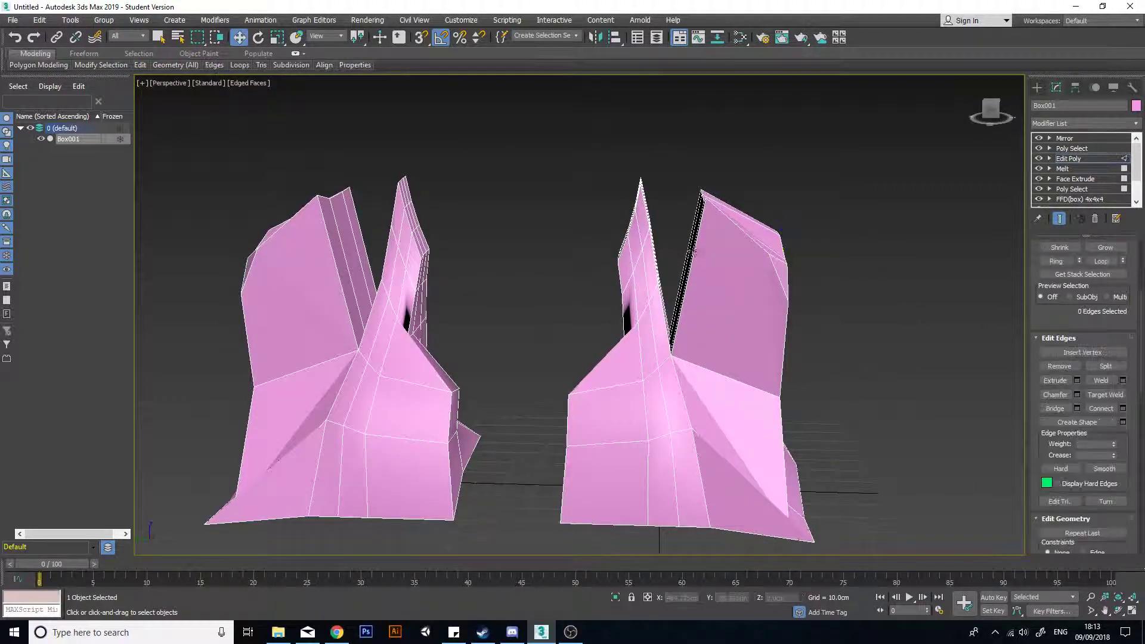
{"action": "left_click_drag", "start_coordinate": [715, 277], "coordinate": [716, 281]}
{"action": "middle_click_drag", "start_coordinate": [763, 343], "coordinate": [797, 332], "text": "alt"}
{"action": "left_click_drag", "start_coordinate": [820, 305], "coordinate": [766, 334]}
{"action": "middle_click_drag", "start_coordinate": [781, 346], "coordinate": [664, 426], "text": "alt"}
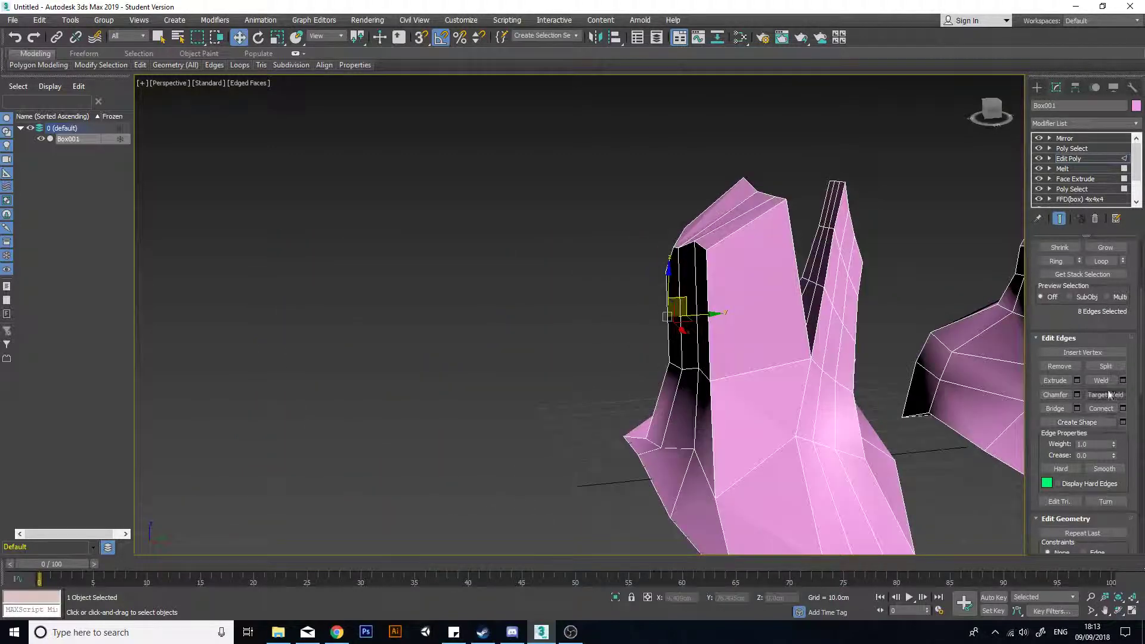
{"action": "left_click", "coordinate": [1122, 409]}
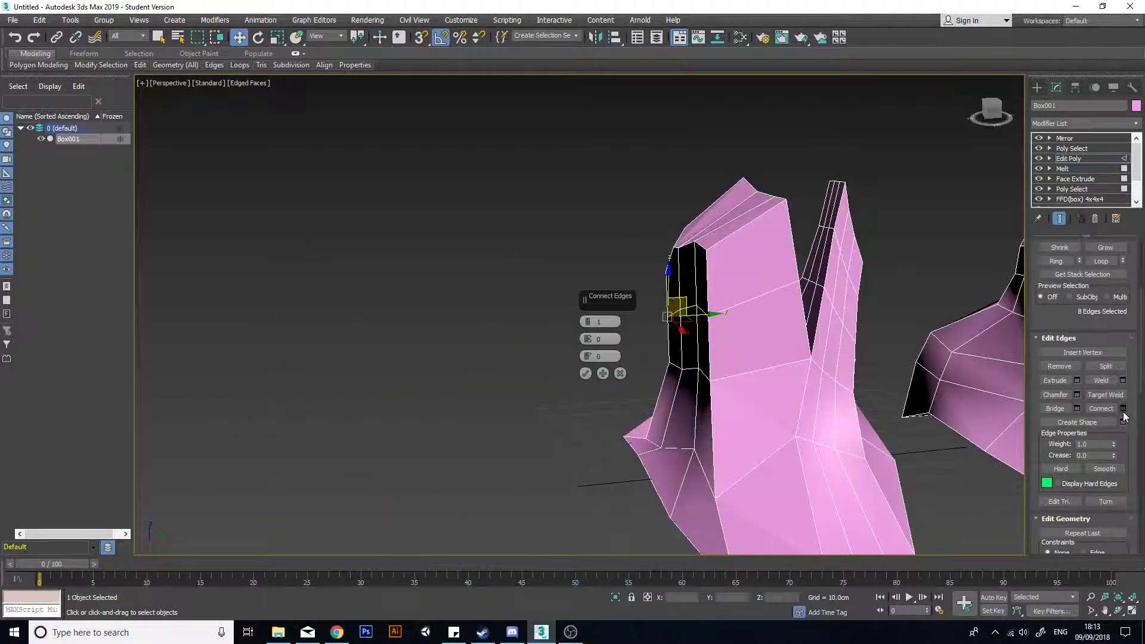
{"action": "left_click", "coordinate": [585, 373]}
Step: Scale the new edge loop inward uniformly to pinch the middle of the extruded block
{"action": "middle_click_drag", "start_coordinate": [727, 358], "coordinate": [754, 345], "text": "alt"}
{"action": "key", "text": "r"}
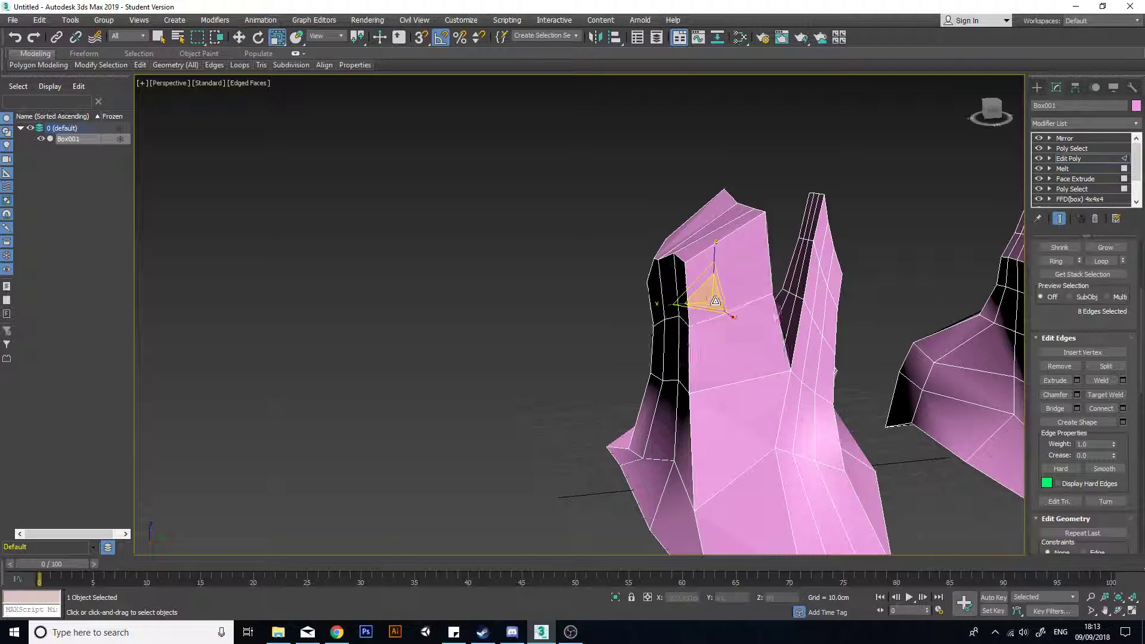
{"action": "left_click_drag", "start_coordinate": [715, 301], "coordinate": [798, 377]}
{"action": "mouse_move", "coordinate": [798, 377]}
{"action": "middle_mouse_down", "text": "alt"}
{"action": "mouse_move", "coordinate": [660, 379]}
{"action": "mouse_move", "coordinate": [828, 360]}
{"action": "mouse_move", "coordinate": [813, 374]}
{"action": "middle_mouse_up", "text": "alt"}
{"action": "scroll", "coordinate": [690, 352], "scroll_direction": "up", "scroll_amount": 5}
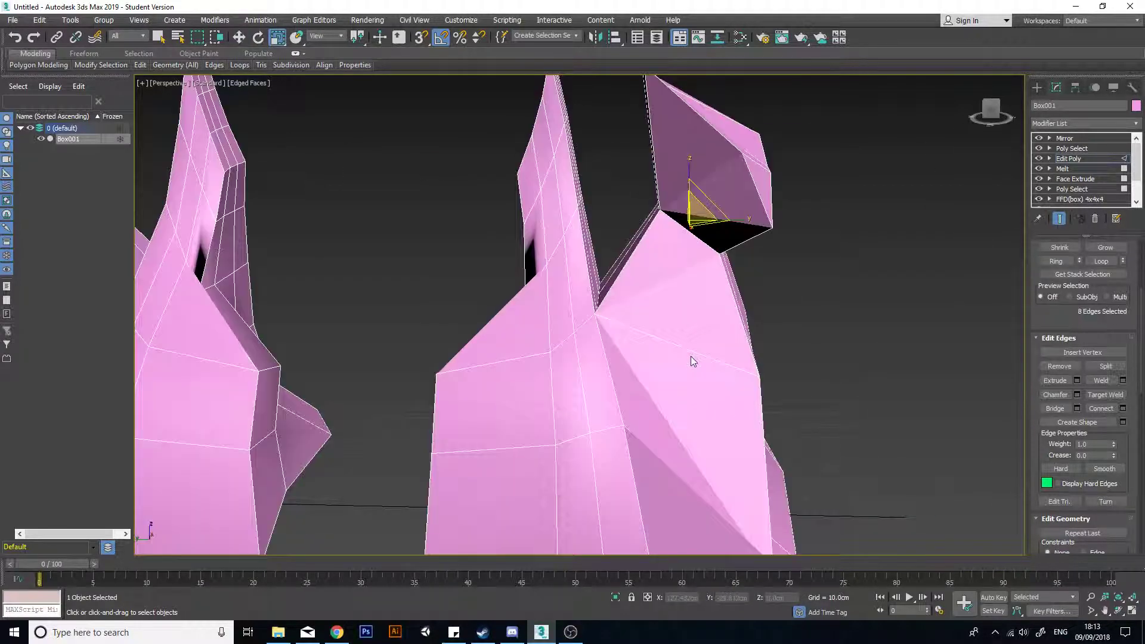
Step: Select the 18 vertices of the block's upper section in vertex mode and move them downward
{"action": "key", "text": "w"}
{"action": "scroll", "coordinate": [703, 309], "scroll_direction": "down", "scroll_amount": 5}
{"action": "scroll", "coordinate": [703, 309], "scroll_direction": "up", "scroll_amount": 5}
{"action": "key", "text": "1"}
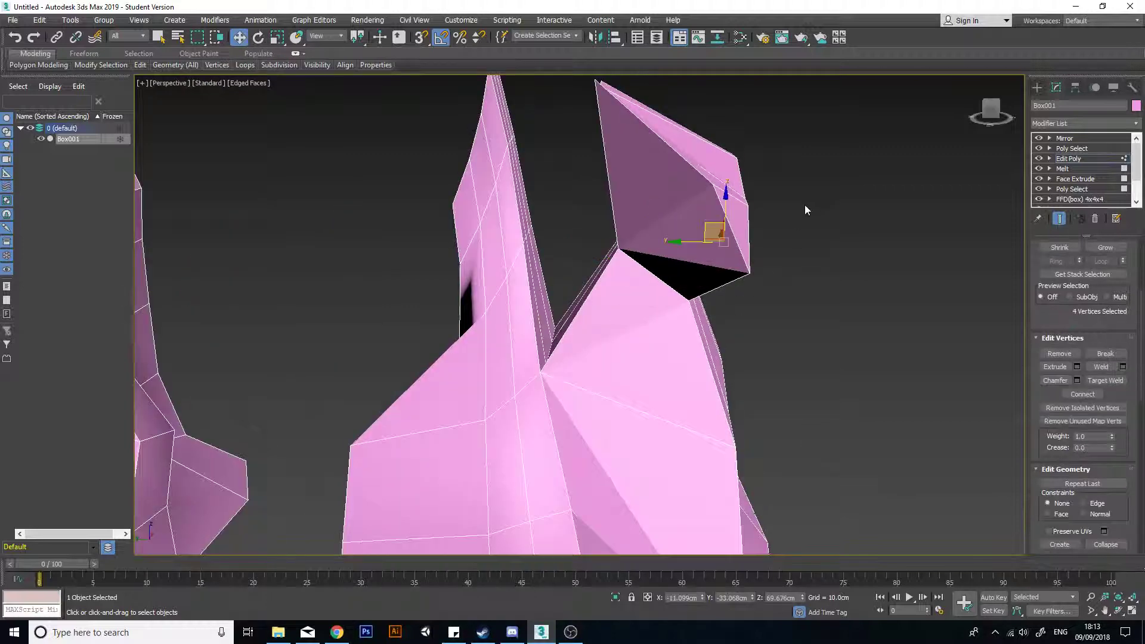
{"action": "middle_click_drag", "start_coordinate": [805, 209], "coordinate": [805, 188], "text": "alt"}
{"action": "left_click_drag", "start_coordinate": [582, 424], "coordinate": [581, 424]}
{"action": "middle_click_drag", "start_coordinate": [745, 450], "coordinate": [501, 412]}
{"action": "scroll", "coordinate": [703, 403], "scroll_direction": "down", "scroll_amount": 6}
{"action": "left_click_drag", "start_coordinate": [693, 340], "coordinate": [698, 369]}
{"action": "middle_click_drag", "start_coordinate": [698, 381], "coordinate": [870, 424], "text": "alt"}
{"action": "scroll", "coordinate": [704, 397], "scroll_direction": "down", "scroll_amount": 3}
{"action": "middle_click_drag", "start_coordinate": [646, 434], "coordinate": [891, 290]}
{"action": "scroll", "coordinate": [704, 397], "scroll_direction": "up", "scroll_amount": 3}
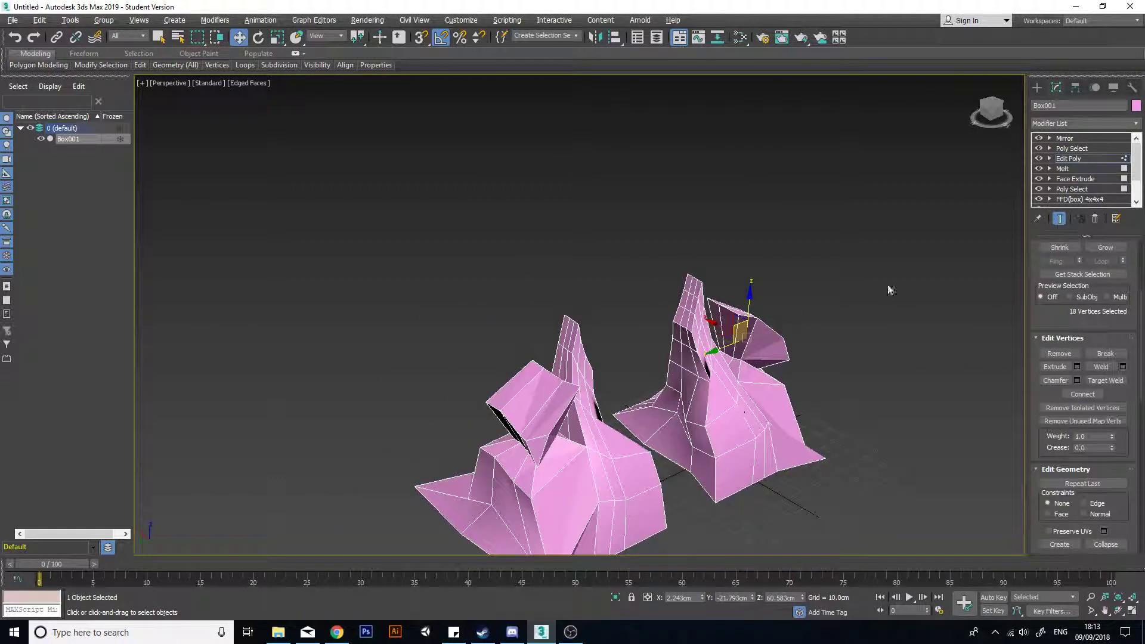
Step: Add a TurboSmooth modifier directly above the Edit Poly modifier in the mirrored box's stack
{"action": "left_click", "coordinate": [1127, 149]}
{"action": "left_click", "coordinate": [1136, 124]}
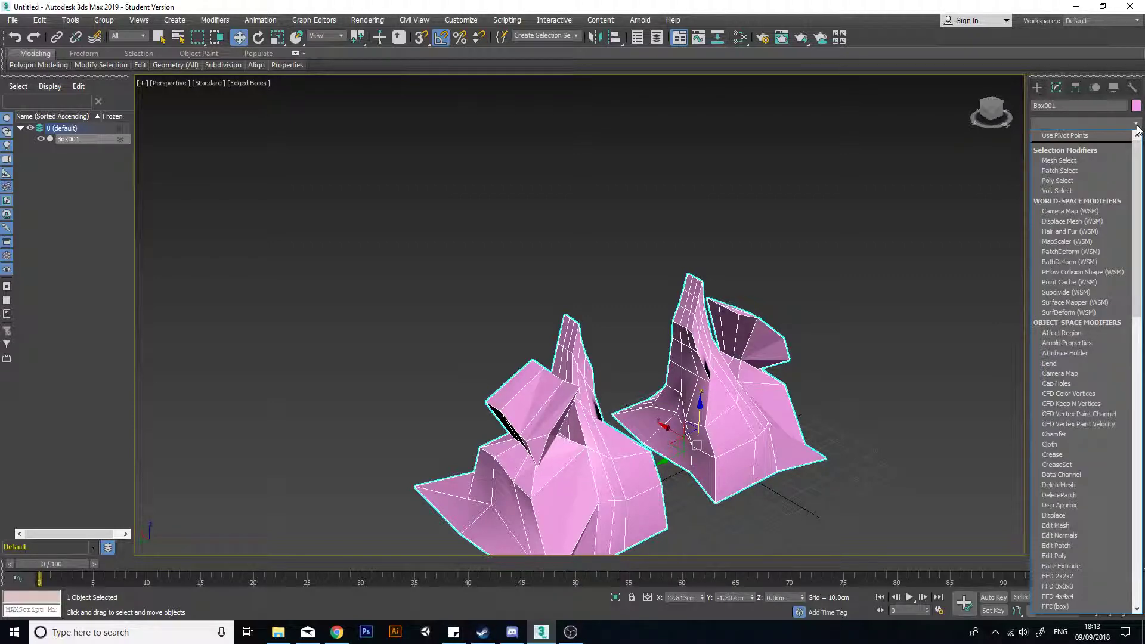
{"action": "type", "text": "tu"}
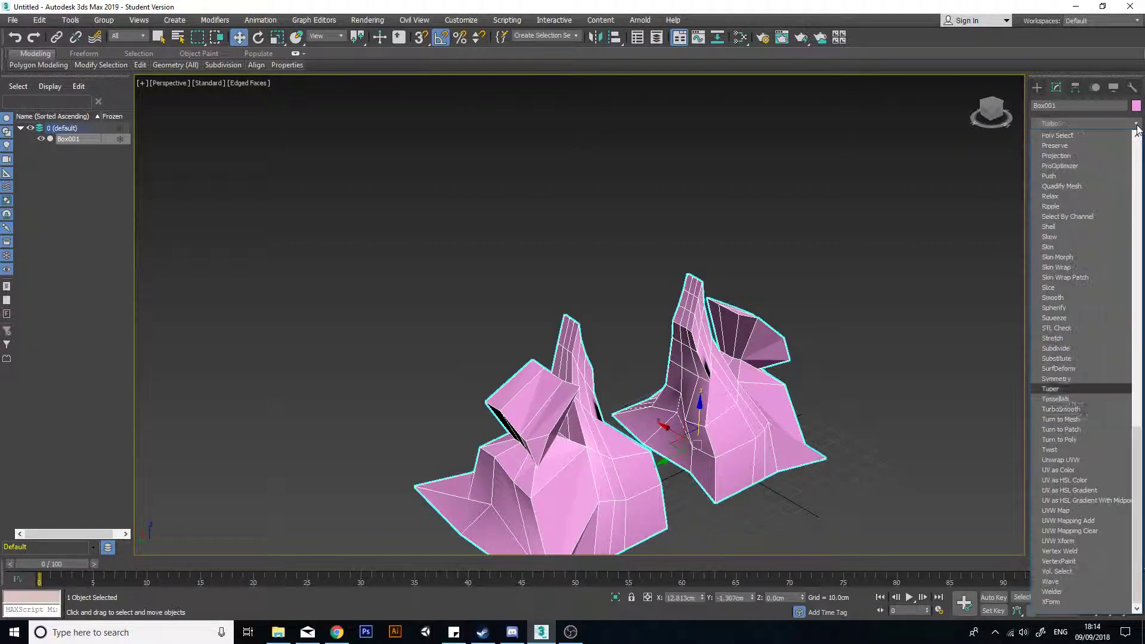
{"action": "key", "text": "Return"}
{"action": "middle_click_drag", "start_coordinate": [944, 299], "coordinate": [721, 358], "text": "alt"}
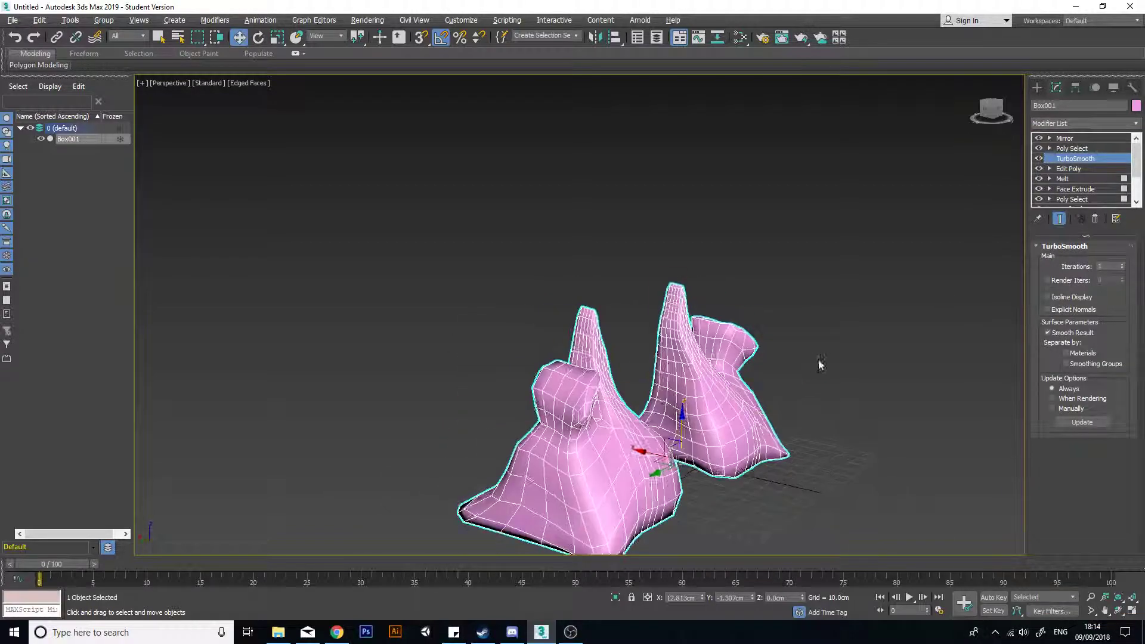
Step: Examine the smoothed surfaces of the original and mirrored halves from several angles and distances
{"action": "left_click", "coordinate": [820, 363]}
{"action": "scroll", "coordinate": [637, 352], "scroll_direction": "down", "scroll_amount": 4}
{"action": "scroll", "coordinate": [616, 384], "scroll_direction": "up", "scroll_amount": 5}
{"action": "middle_click_drag", "start_coordinate": [616, 383], "coordinate": [705, 396], "text": "alt"}
{"action": "middle_click_drag", "start_coordinate": [549, 386], "coordinate": [728, 378]}
{"action": "scroll", "coordinate": [627, 375], "scroll_direction": "up", "scroll_amount": 4}
{"action": "scroll", "coordinate": [603, 352], "scroll_direction": "down", "scroll_amount": 4}
{"action": "left_click", "coordinate": [729, 378]}
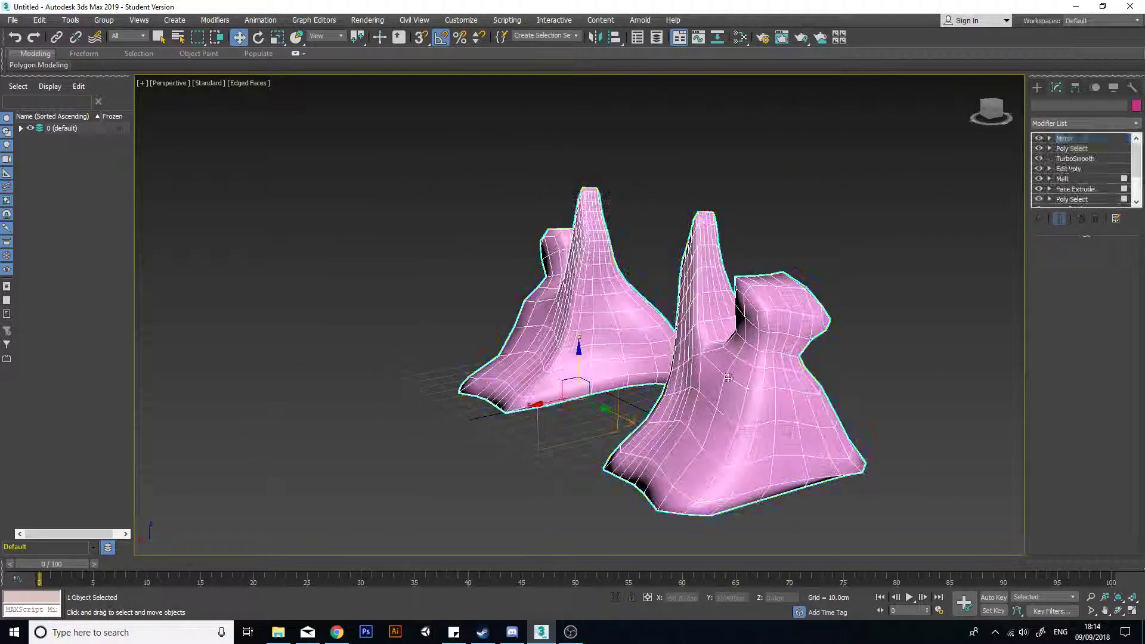
Step: Delete the Mirror modifier, the upper Poly Select and the TurboSmooth from the top of the stack
{"action": "right_click", "coordinate": [1049, 141]}
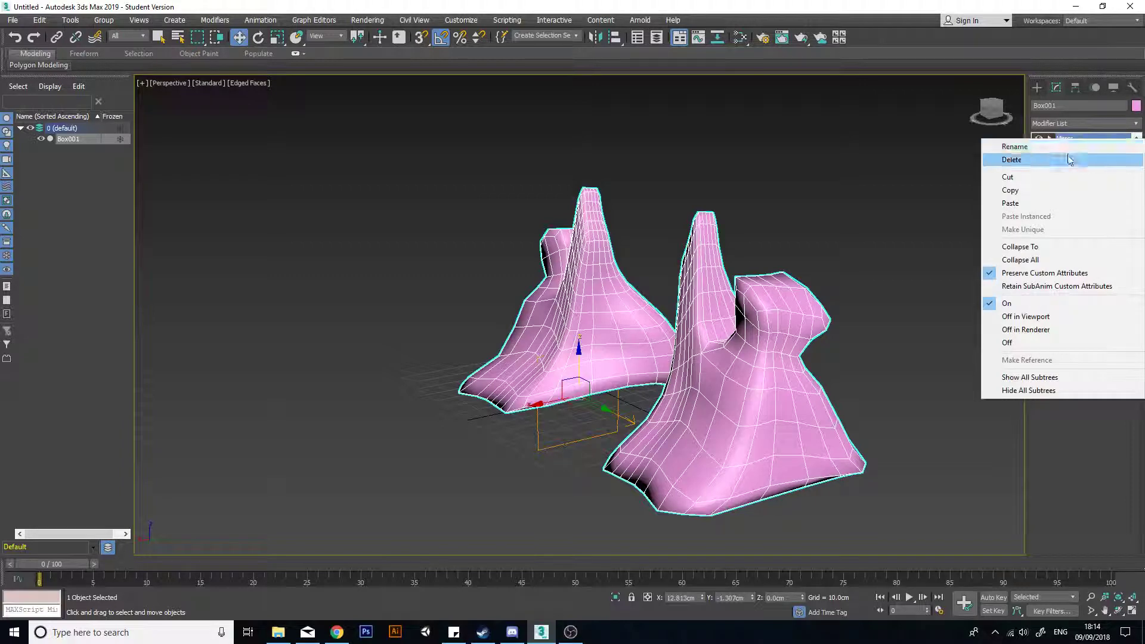
{"action": "left_click", "coordinate": [1067, 158]}
{"action": "right_click", "coordinate": [1067, 138]}
{"action": "left_click", "coordinate": [1070, 159]}
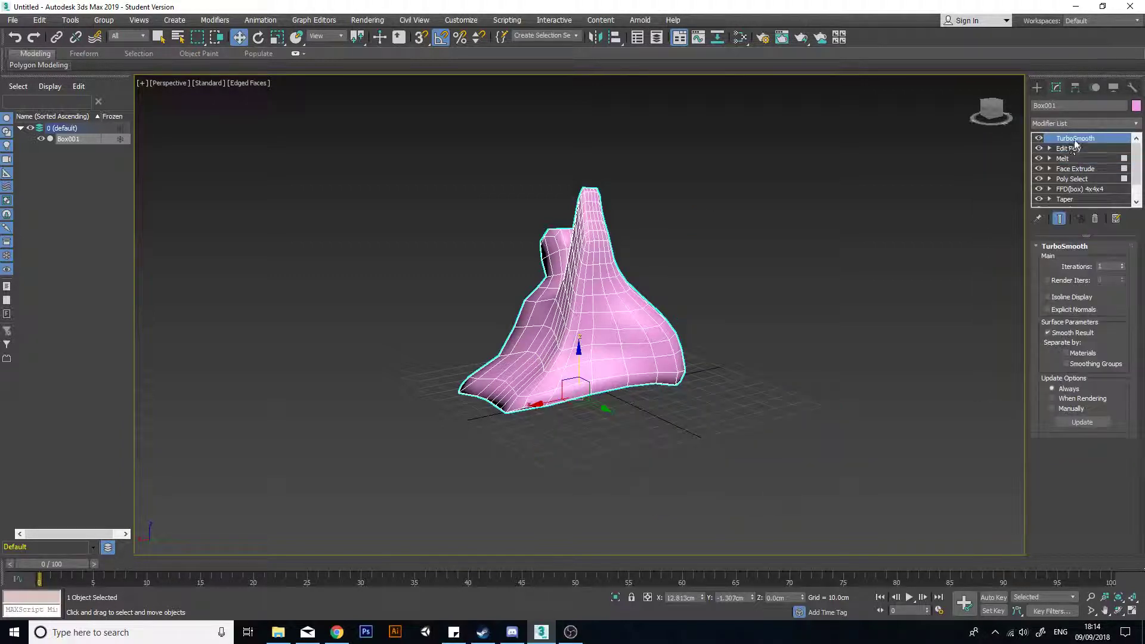
{"action": "right_click", "coordinate": [1075, 140]}
{"action": "left_click", "coordinate": [1012, 158]}
Step: Delete the Edit Poly and Melt modifiers from the box's stack
{"action": "right_click", "coordinate": [1074, 141]}
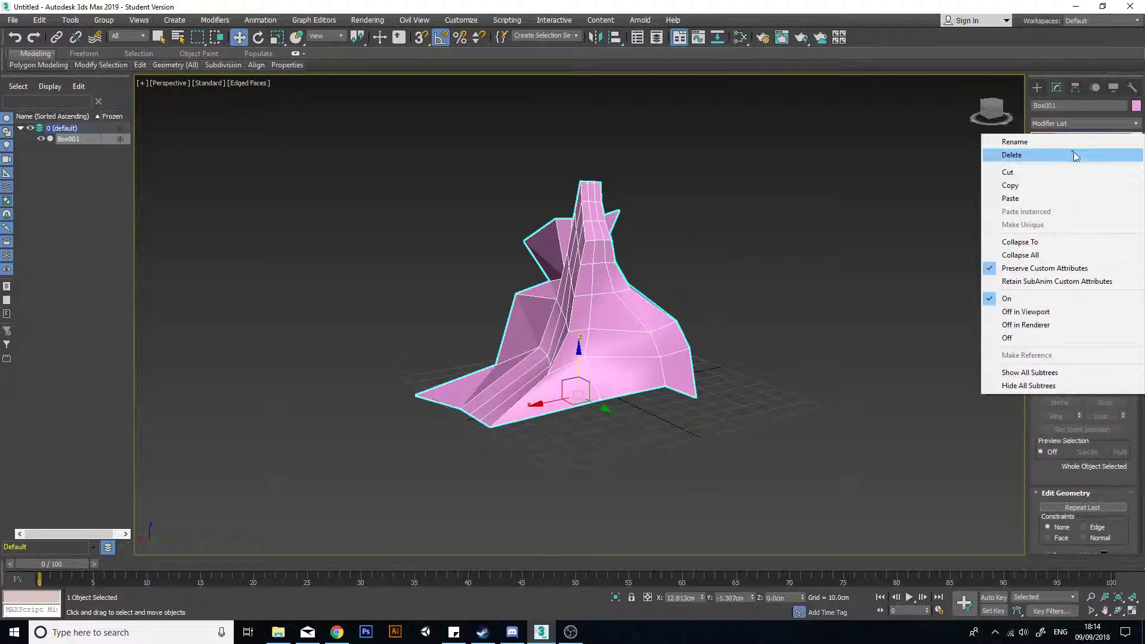
{"action": "left_click", "coordinate": [1073, 154]}
{"action": "middle_click_drag", "start_coordinate": [715, 263], "coordinate": [894, 230], "text": "alt"}
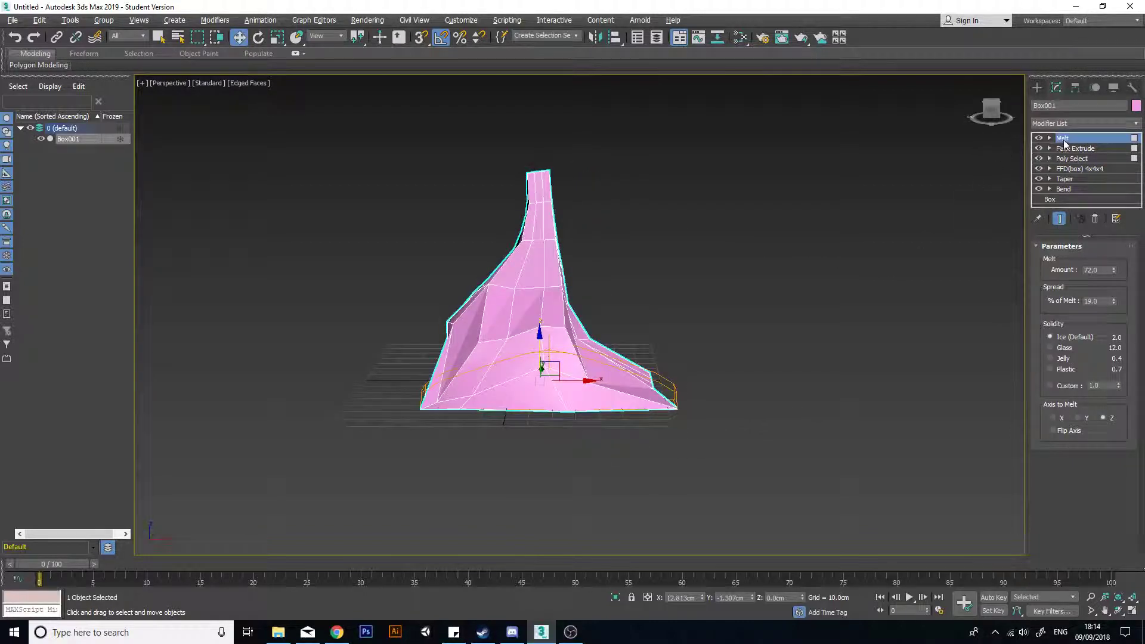
{"action": "right_click", "coordinate": [1065, 143]}
{"action": "left_click", "coordinate": [1059, 158]}
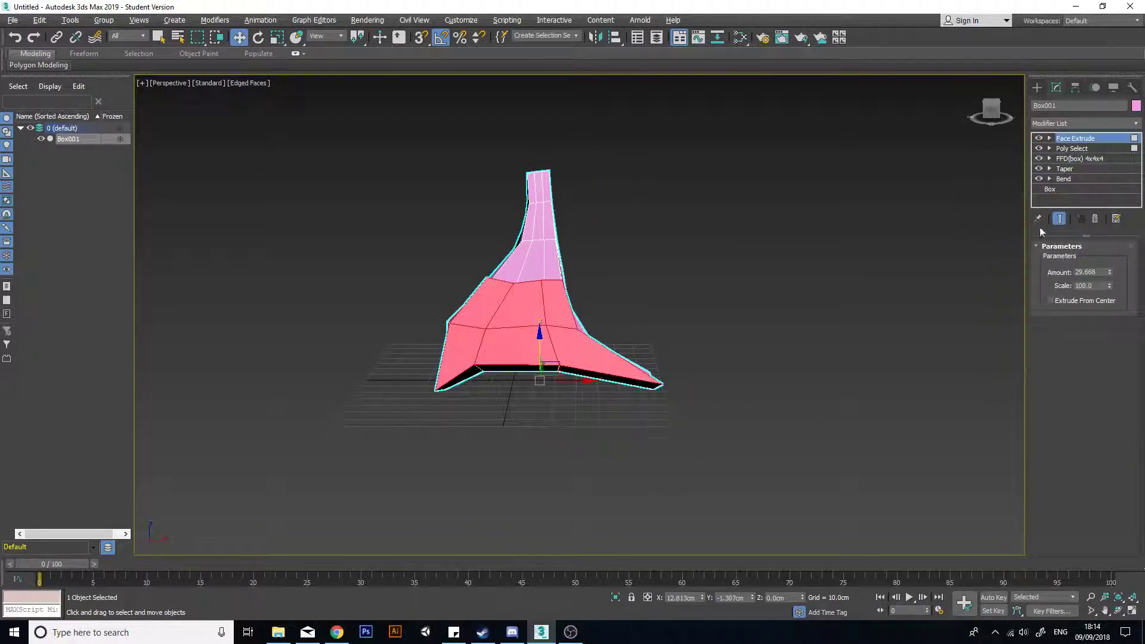
Step: Undo the deletions of the Melt and Edit Poly modifiers
{"action": "key", "text": "ctrl+z"}
{"action": "key", "text": "ctrl+z"}
{"action": "middle_click_drag", "start_coordinate": [810, 289], "coordinate": [735, 297], "text": "alt"}
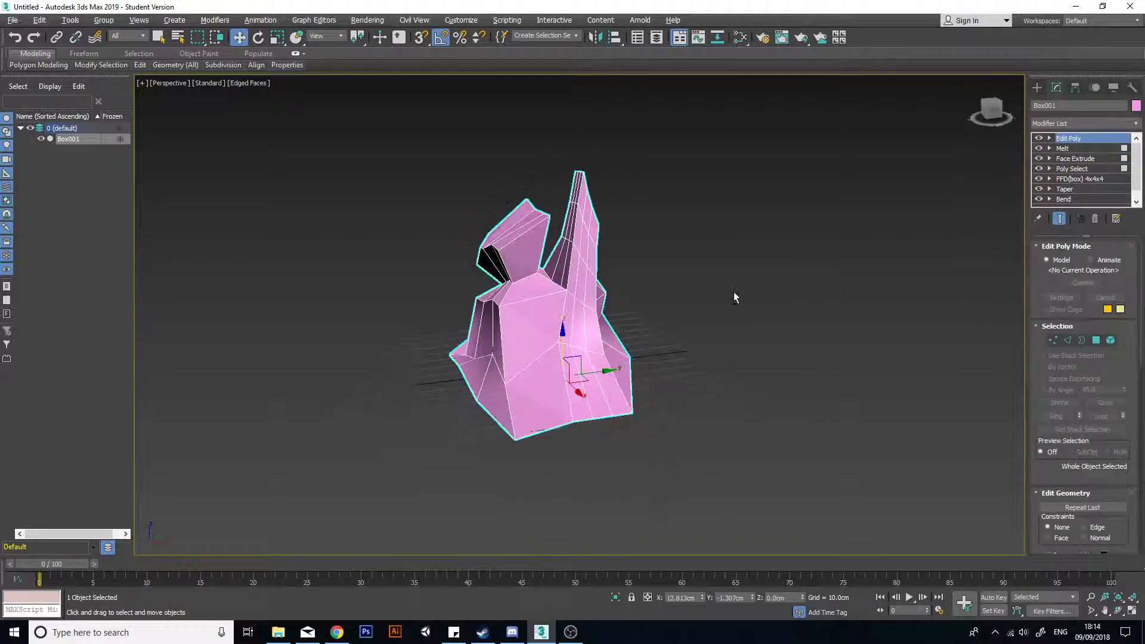
Step: Adjust the angle of the Bend modifier and set the Taper modifier's amount to -0.47
{"action": "left_click", "coordinate": [1081, 199]}
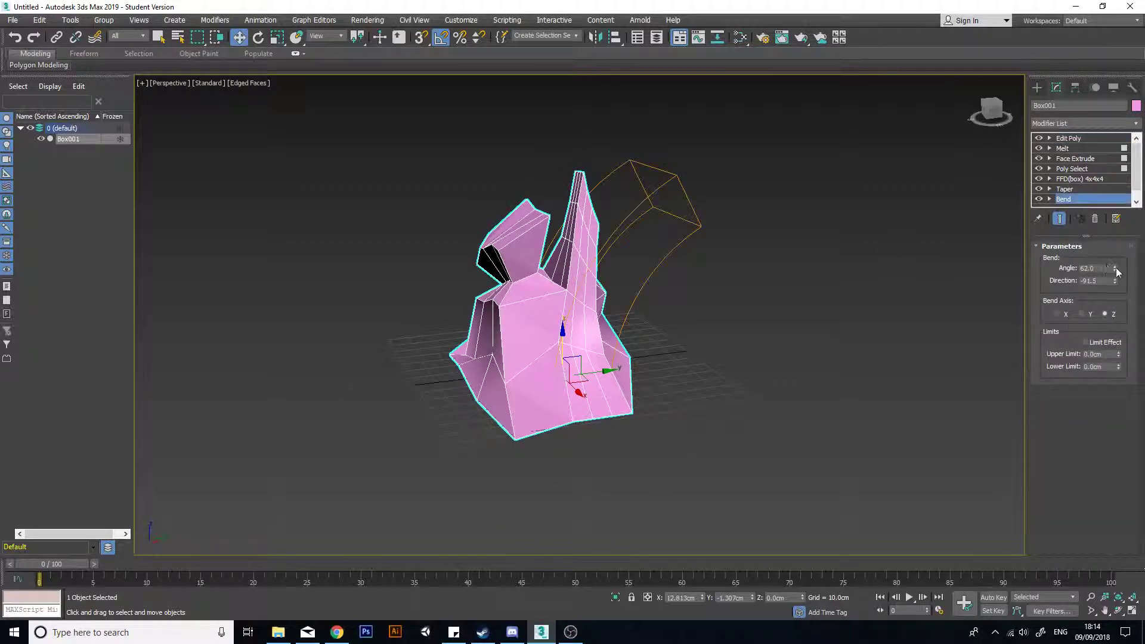
{"action": "mouse_move", "coordinate": [1117, 272]}
{"action": "left_mouse_down"}
{"action": "mouse_move", "coordinate": [1066, 170]}
{"action": "mouse_move", "coordinate": [1079, 250]}
{"action": "mouse_move", "coordinate": [1113, 250]}
{"action": "mouse_move", "coordinate": [1109, 229]}
{"action": "mouse_move", "coordinate": [1096, 300]}
{"action": "mouse_move", "coordinate": [1097, 267]}
{"action": "mouse_move", "coordinate": [1084, 254]}
{"action": "mouse_move", "coordinate": [1080, 279]}
{"action": "mouse_move", "coordinate": [1065, 249]}
{"action": "mouse_move", "coordinate": [1112, 267]}
{"action": "mouse_move", "coordinate": [1112, 256]}
{"action": "left_mouse_up"}
{"action": "left_click", "coordinate": [1081, 189]}
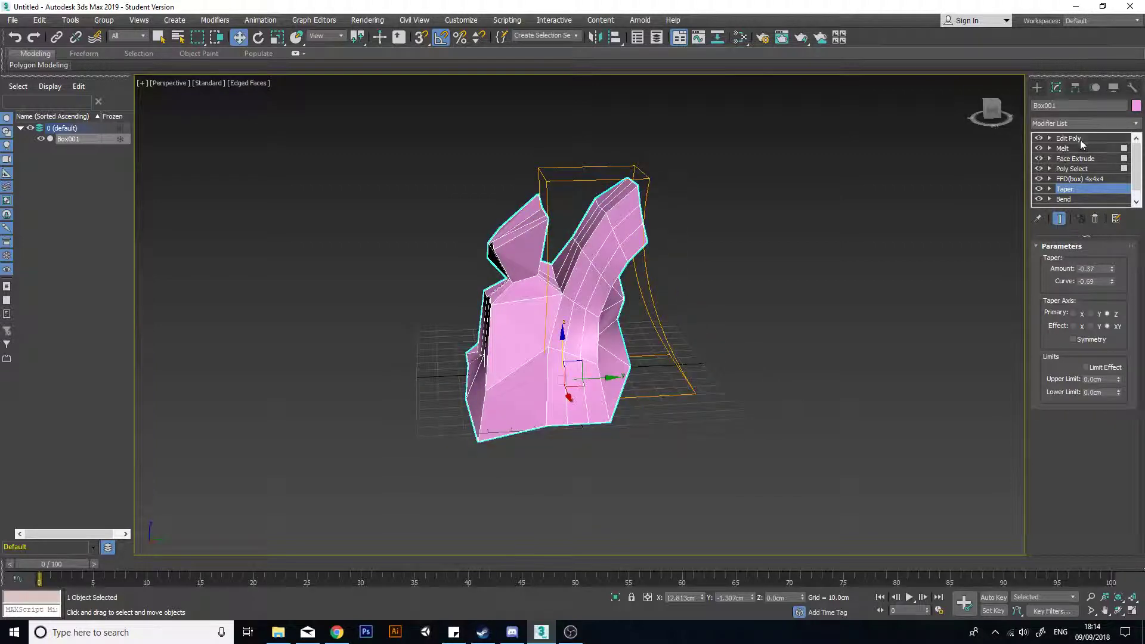
{"action": "middle_click_drag", "start_coordinate": [801, 307], "coordinate": [663, 304], "text": "alt"}
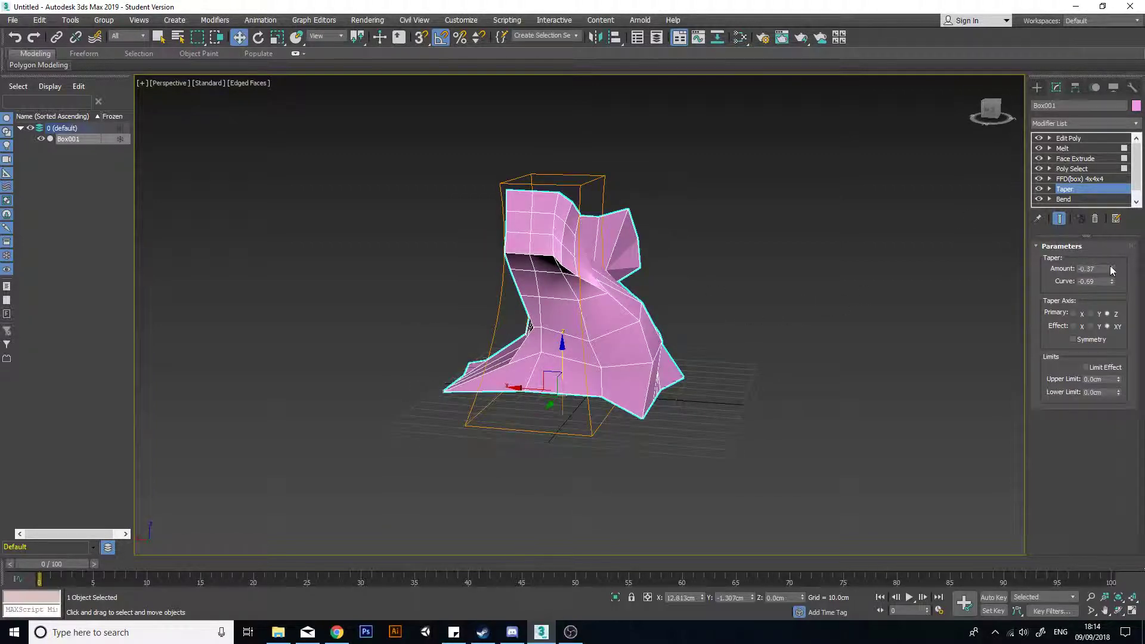
{"action": "left_click_drag", "start_coordinate": [1113, 270], "coordinate": [1113, 280]}
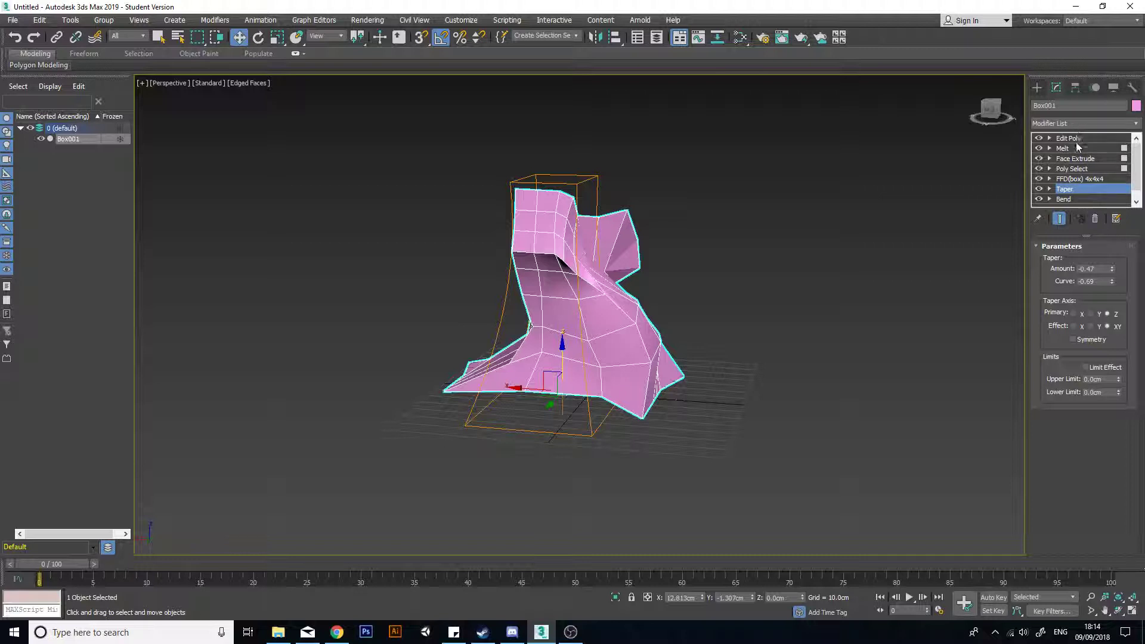
Step: Delete the Edit Poly, Melt and Face Extrude modifiers from the top of the stack
{"action": "left_click", "coordinate": [1076, 142]}
{"action": "right_click", "coordinate": [1078, 137]}
{"action": "left_click", "coordinate": [1069, 156]}
{"action": "right_click", "coordinate": [1068, 139]}
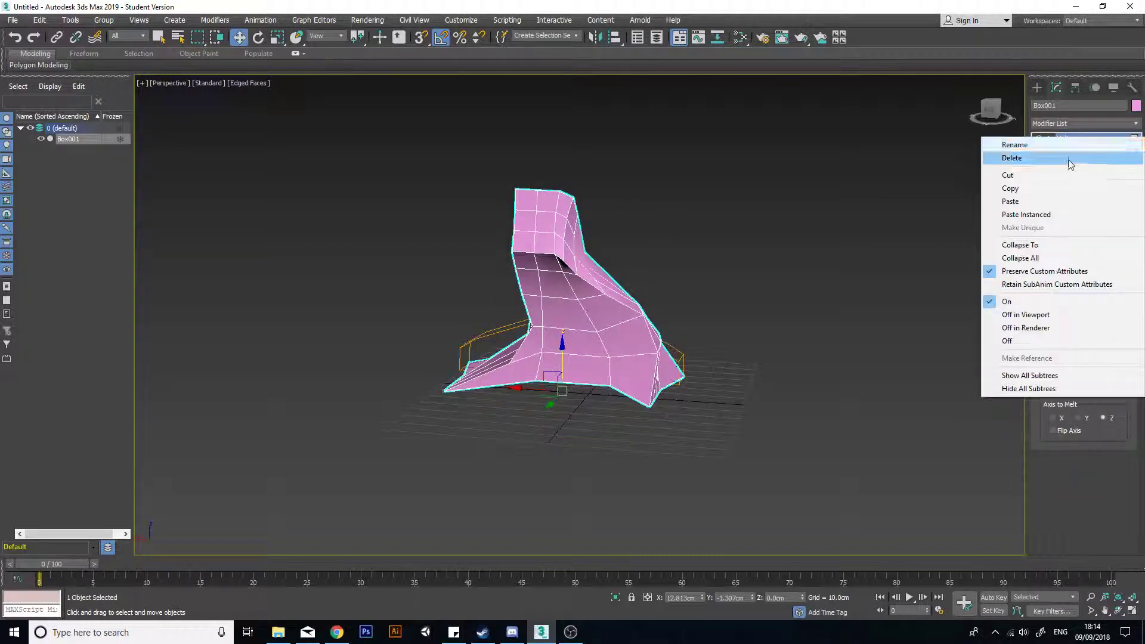
{"action": "left_click", "coordinate": [1068, 158]}
{"action": "right_click", "coordinate": [1074, 141]}
{"action": "left_click", "coordinate": [1071, 156]}
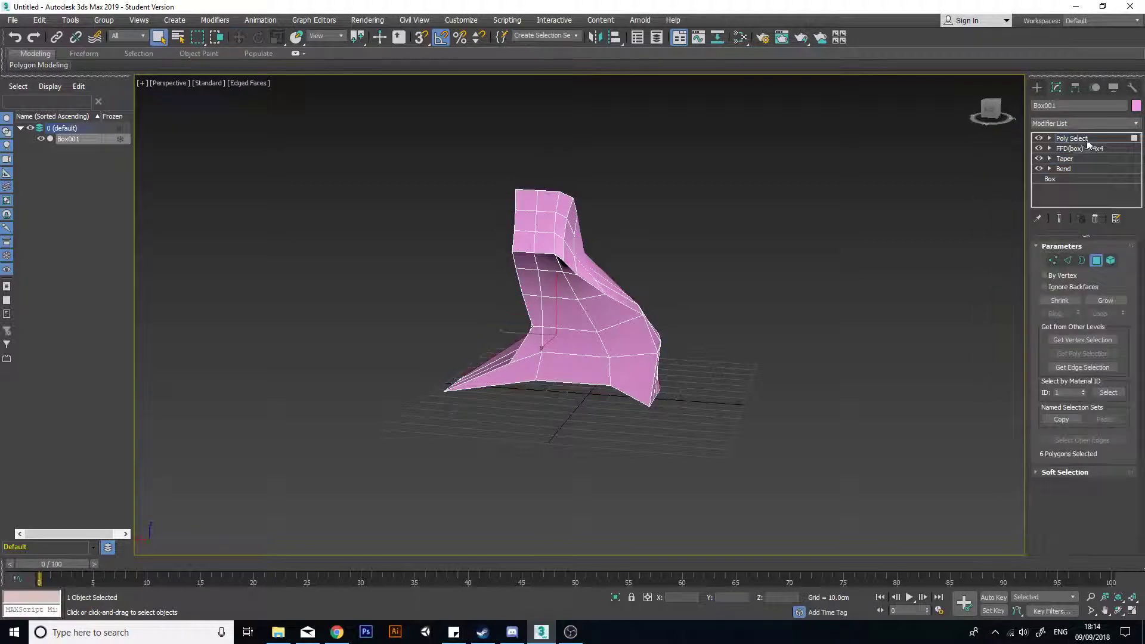
Step: Delete the remaining Poly Select and the FFD(box) 4x4x4 modifiers from the stack
{"action": "right_click", "coordinate": [1088, 142]}
{"action": "left_click", "coordinate": [1087, 158]}
{"action": "right_click", "coordinate": [1090, 140]}
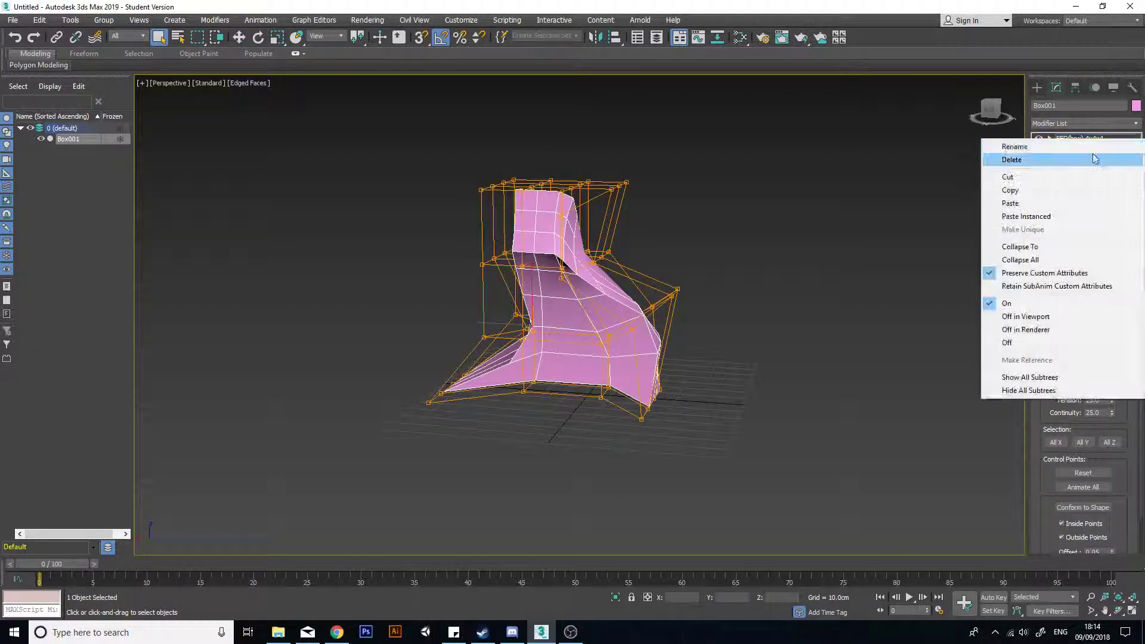
{"action": "left_click", "coordinate": [1090, 154]}
{"action": "mouse_move", "coordinate": [865, 262]}
{"action": "middle_mouse_down", "text": "alt"}
{"action": "mouse_move", "coordinate": [825, 275]}
{"action": "mouse_move", "coordinate": [859, 256]}
{"action": "middle_mouse_up", "text": "alt"}
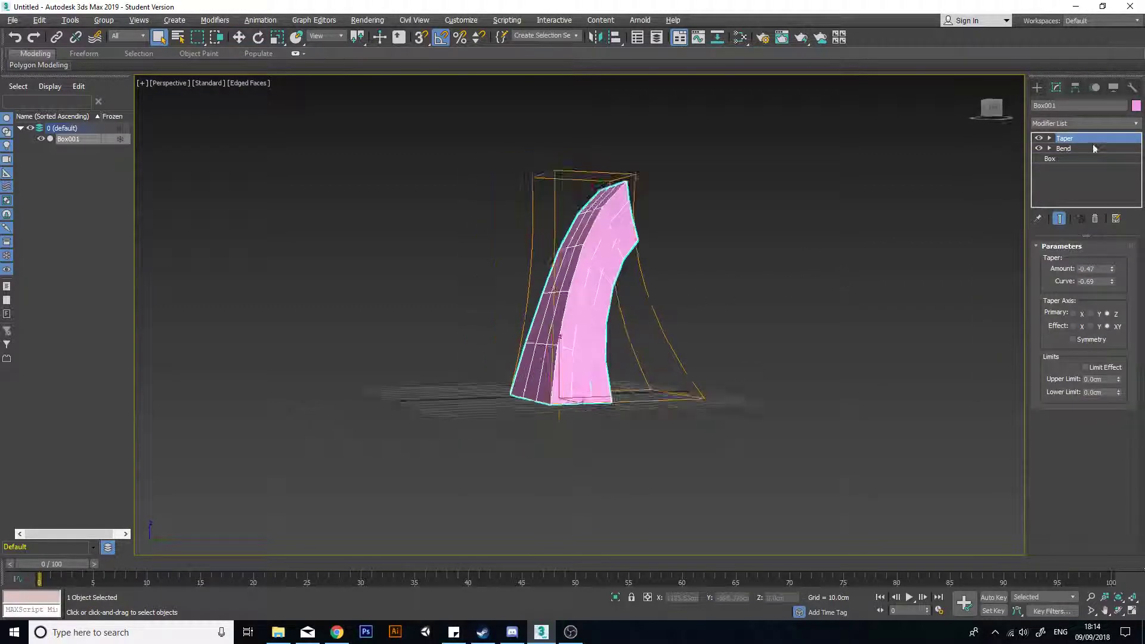
Step: Delete the Taper and Bend modifiers, leaving only the base Box in the stack
{"action": "right_click", "coordinate": [1089, 139]}
{"action": "left_click", "coordinate": [1089, 147]}
{"action": "right_click", "coordinate": [1069, 143]}
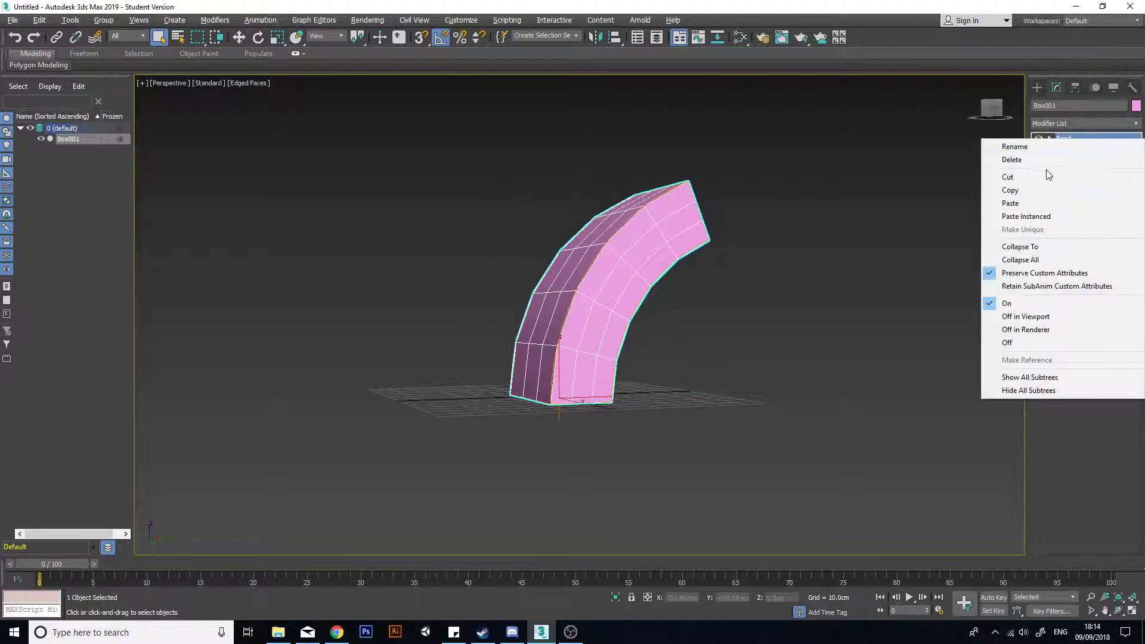
{"action": "left_click", "coordinate": [1049, 162]}
Step: Examine the unmodified base box and its segments from several angles and distances
{"action": "middle_click_drag", "start_coordinate": [490, 338], "coordinate": [524, 365], "text": "alt"}
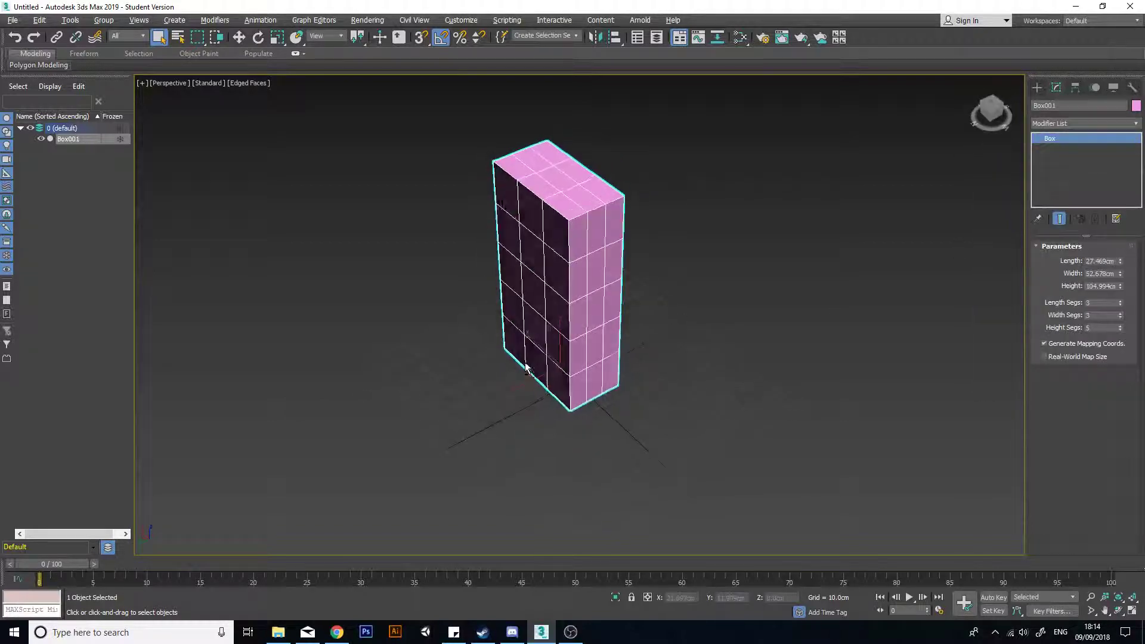
{"action": "middle_click_drag", "start_coordinate": [572, 283], "coordinate": [844, 339]}
{"action": "scroll", "coordinate": [604, 343], "scroll_direction": "up", "scroll_amount": 3}
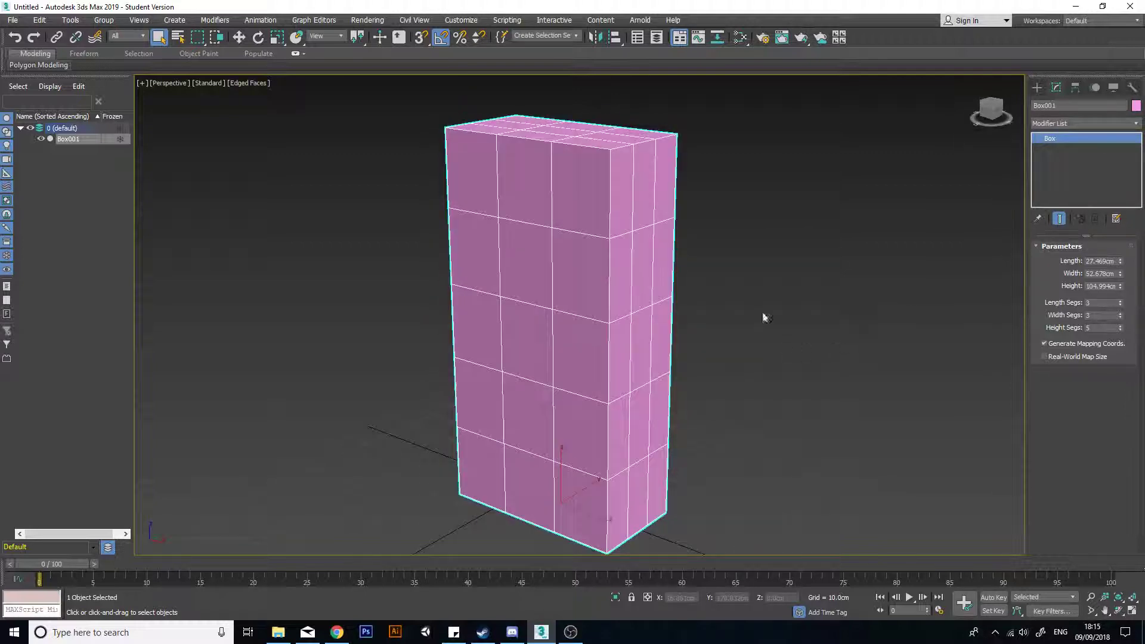
{"action": "scroll", "coordinate": [764, 319], "scroll_direction": "down", "scroll_amount": 5}
{"action": "middle_click_drag", "start_coordinate": [766, 350], "coordinate": [633, 366], "text": "alt"}
{"action": "scroll", "coordinate": [633, 366], "scroll_direction": "up", "scroll_amount": 3}
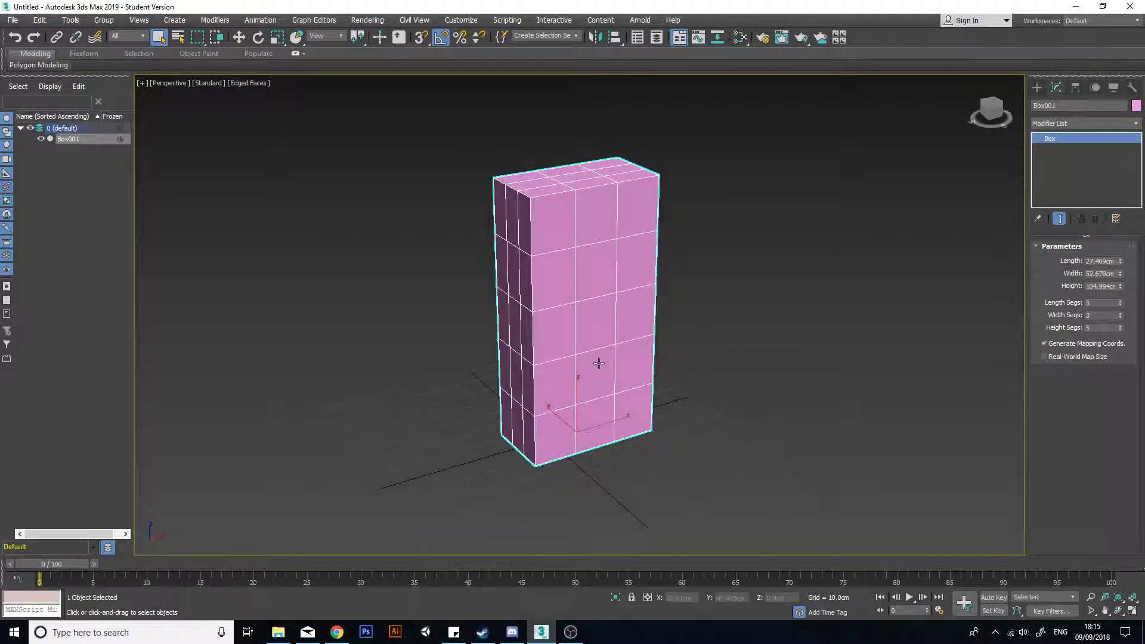
{"action": "middle_click_drag", "start_coordinate": [776, 366], "coordinate": [588, 357], "text": "alt"}
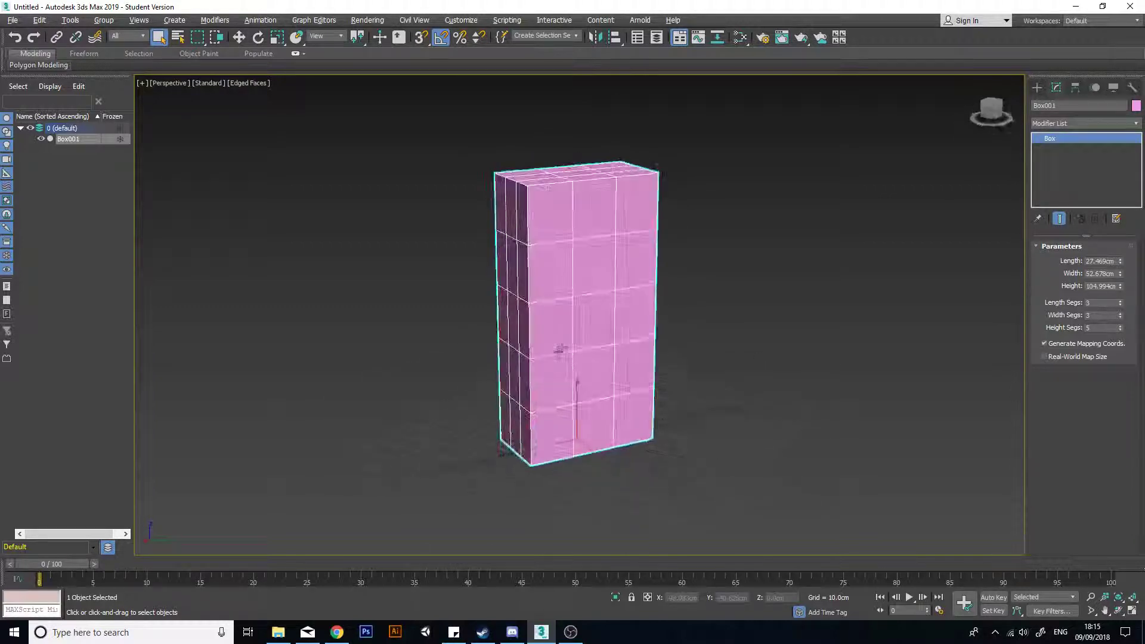